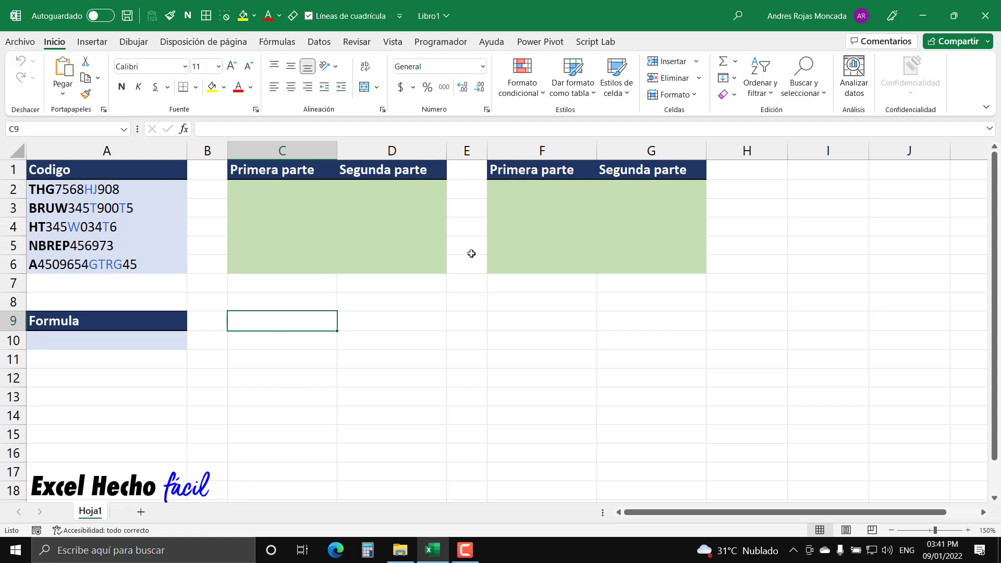
# - Examine the codes in the Codigo column, A2:A6, at 200% zoom, focusing on the first code in A2
pyautogui.click(968, 531)
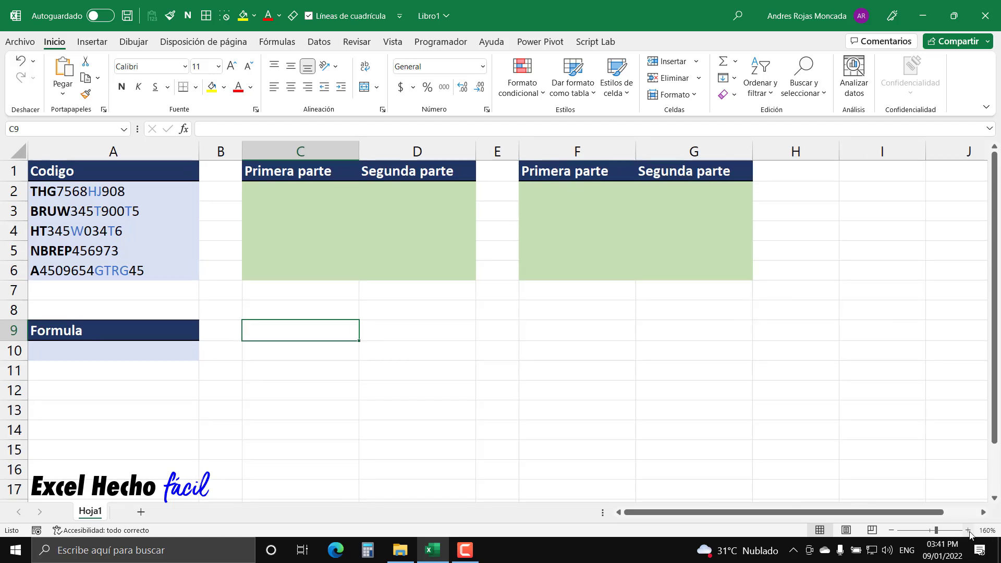
pyautogui.click(969, 530)
pyautogui.click(969, 530)
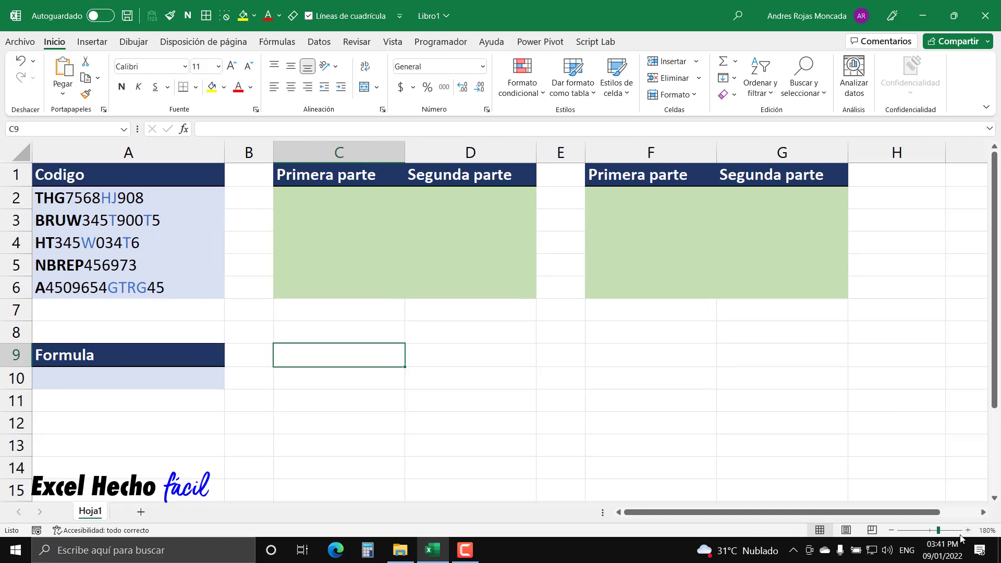
pyautogui.click(969, 531)
pyautogui.click(969, 530)
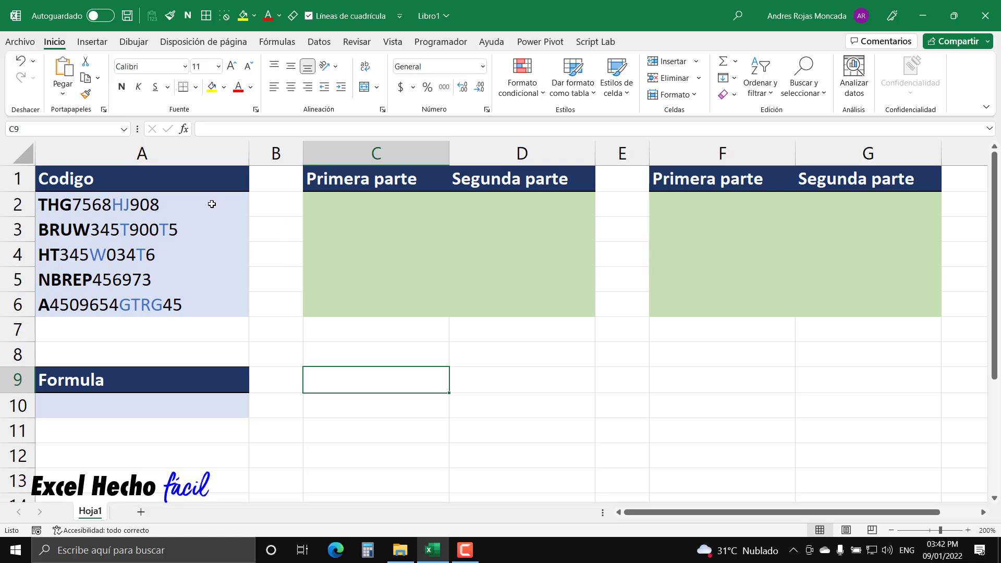
pyautogui.moveTo(211, 204); pyautogui.dragTo(206, 309)
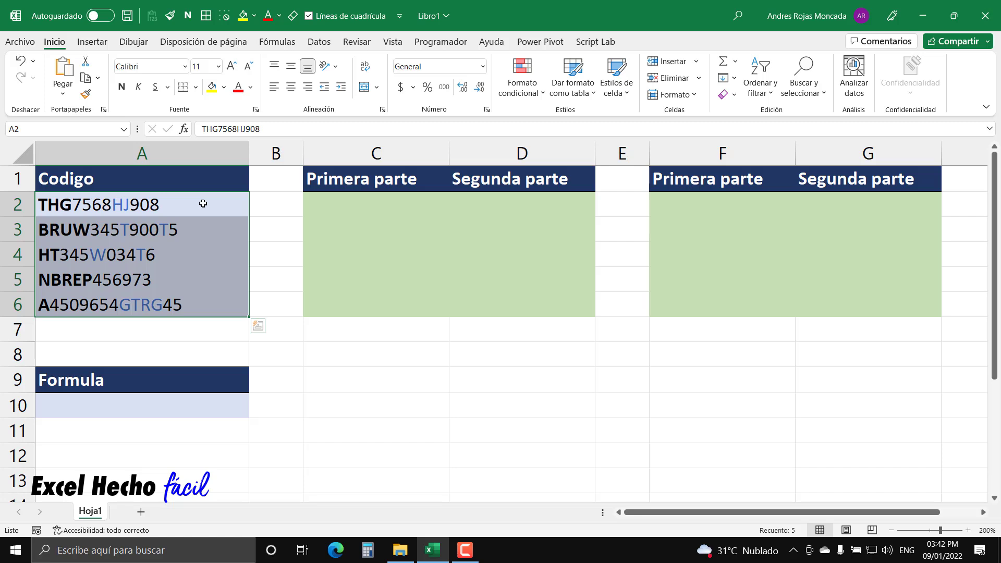
pyautogui.click(203, 203)
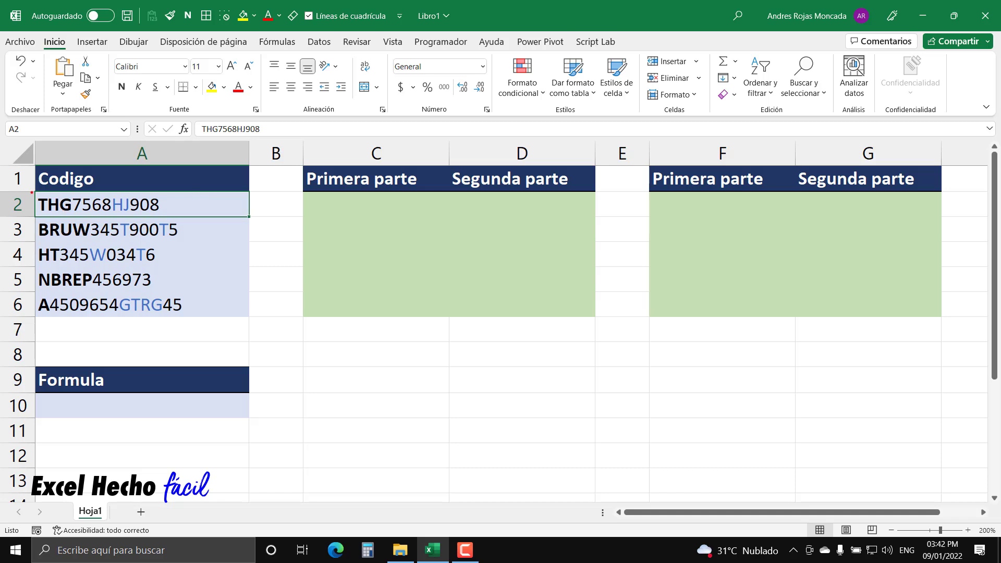
pyautogui.moveTo(32, 191)
pyautogui.mouseDown()
pyautogui.moveTo(77, 210)
pyautogui.moveTo(261, 222)
pyautogui.moveTo(250, 218)
pyautogui.mouseUp()
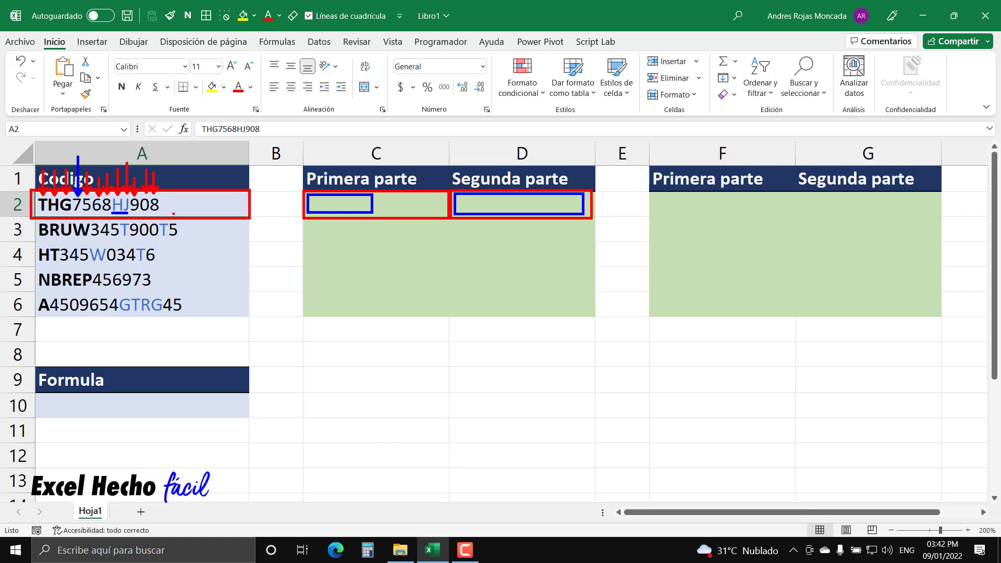
# - Try the custom function formula =NuevaFuncion(A2) in cell F2 under the second Primera parte header
pyautogui.click(321, 208)
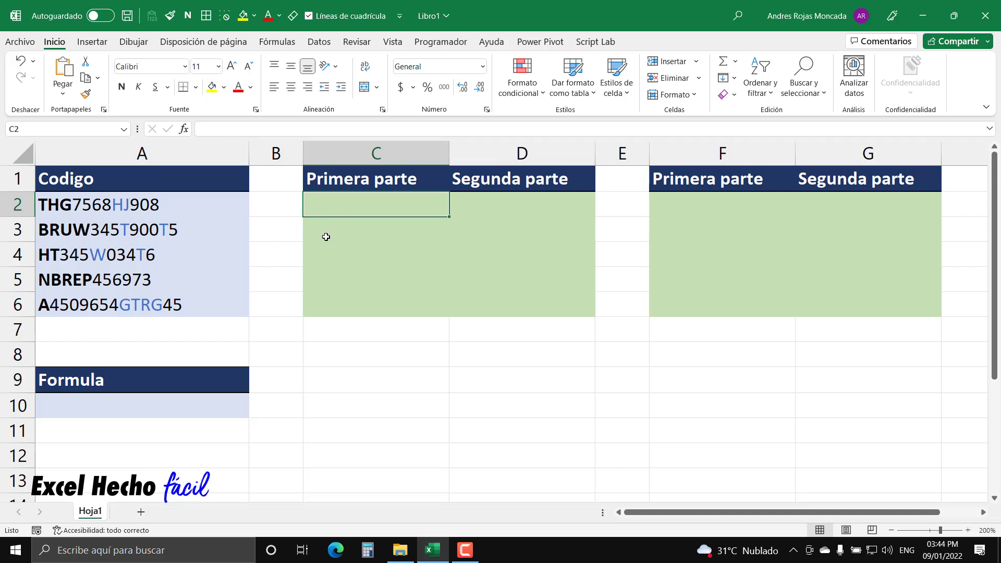
pyautogui.press('Right')
pyautogui.press('Right')
pyautogui.press('Right')
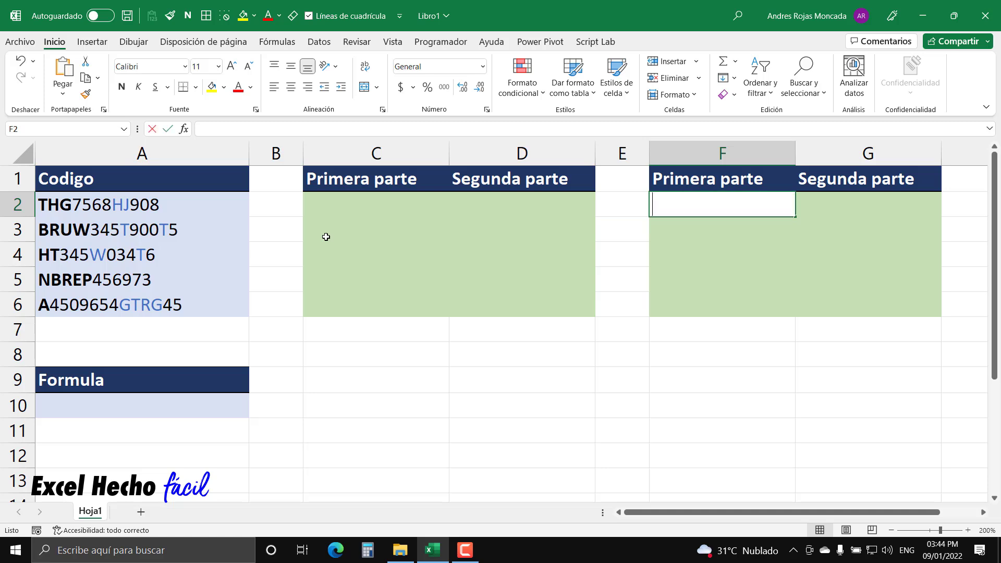
pyautogui.write('=NuevaFuncion(')
pyautogui.click(172, 206)
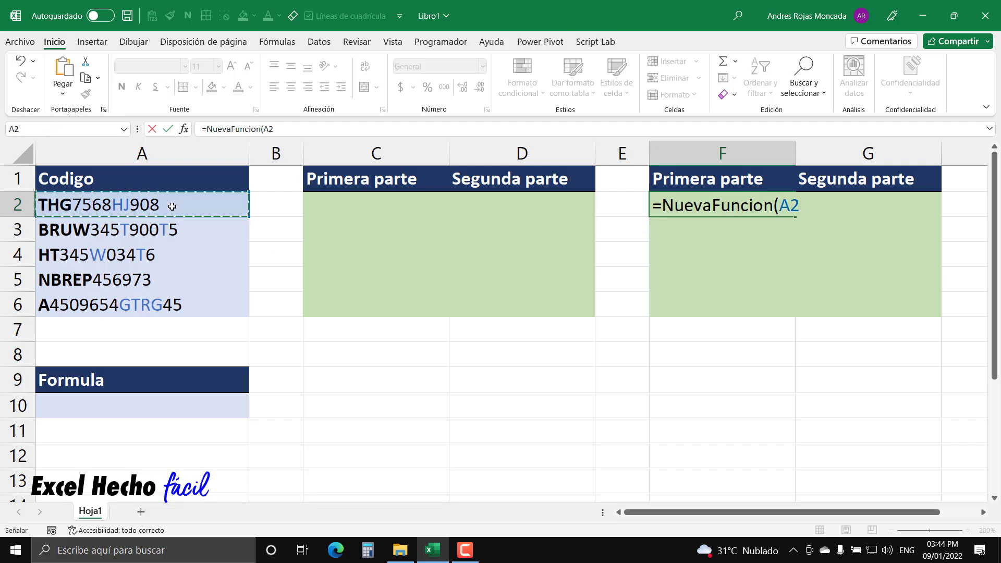
pyautogui.write(')')
pyautogui.press('Return')
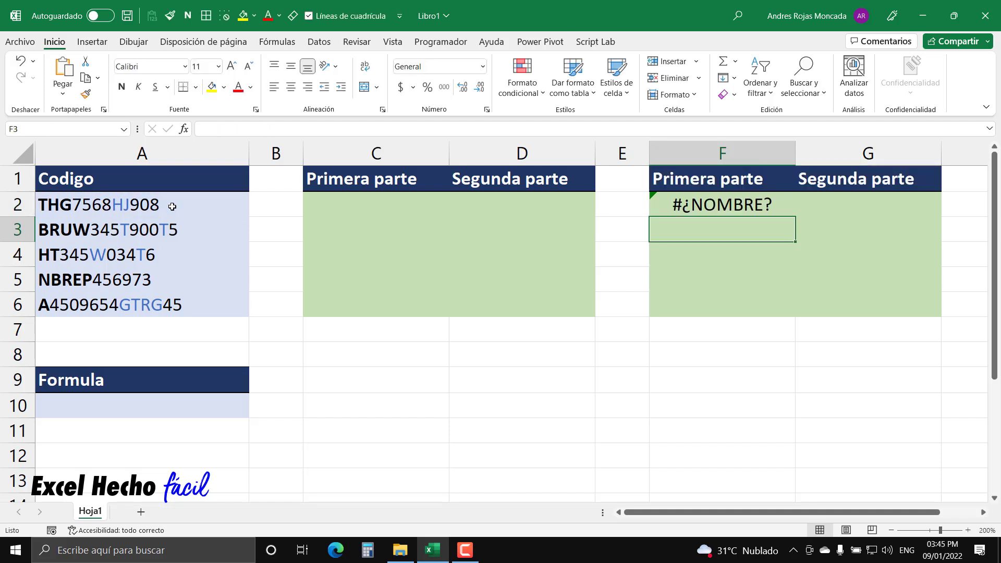
# - Clear the custom function formula from cell F2
pyautogui.click(684, 202)
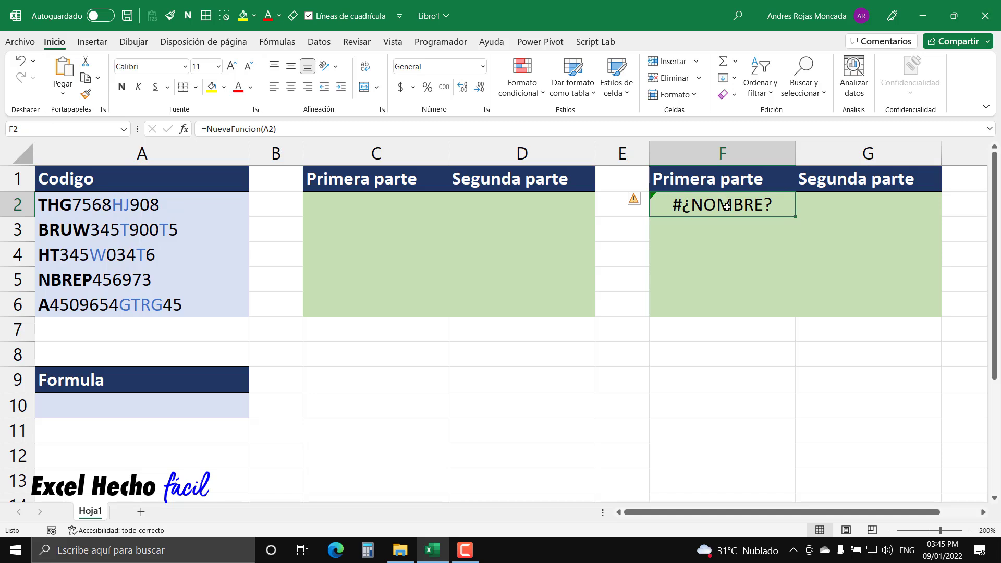
pyautogui.click(850, 207)
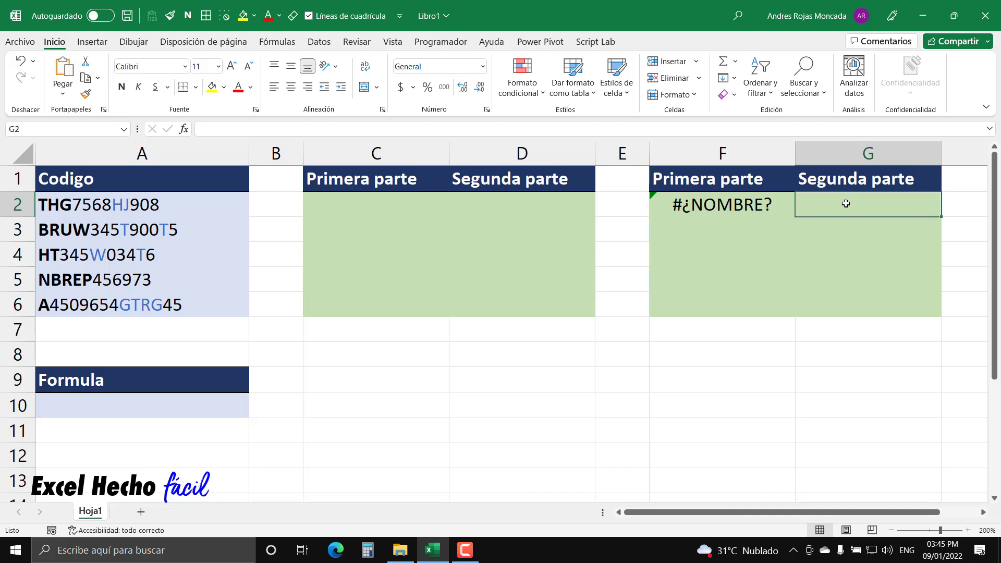
pyautogui.click(769, 199)
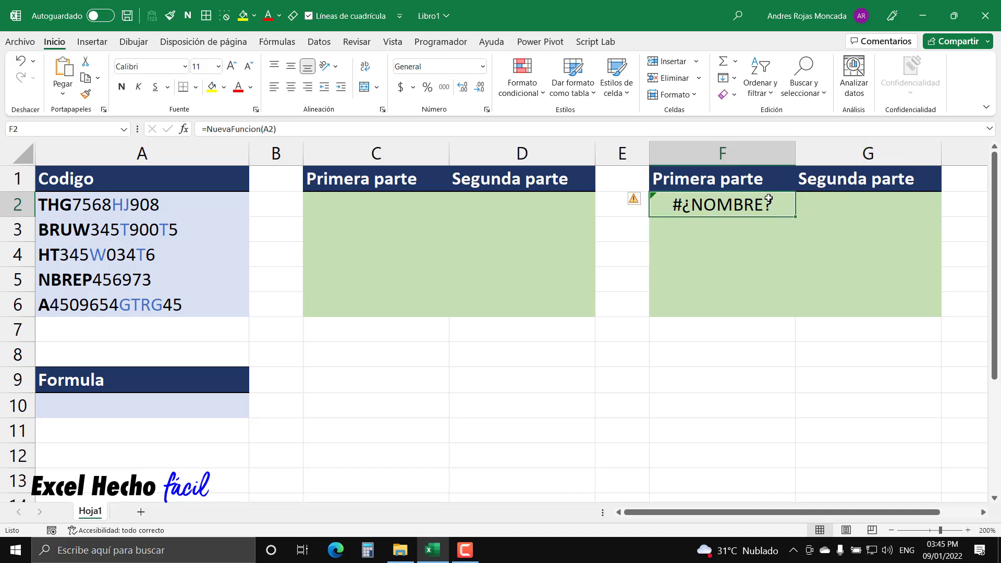
pyautogui.press('Delete')
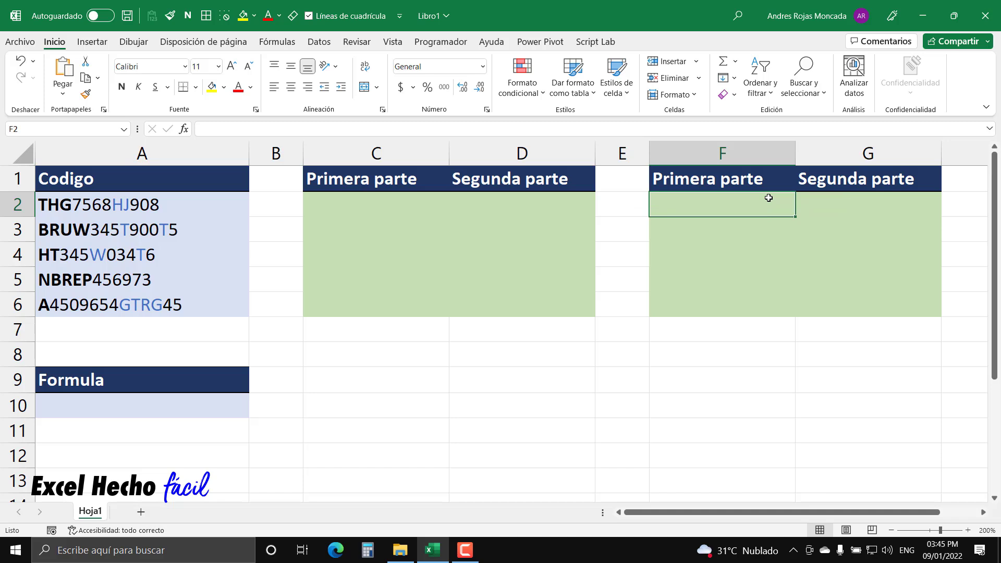
# - Enter the sample split of the first code: THG in C2 and 7568HJ908 in D2
pyautogui.click(379, 207)
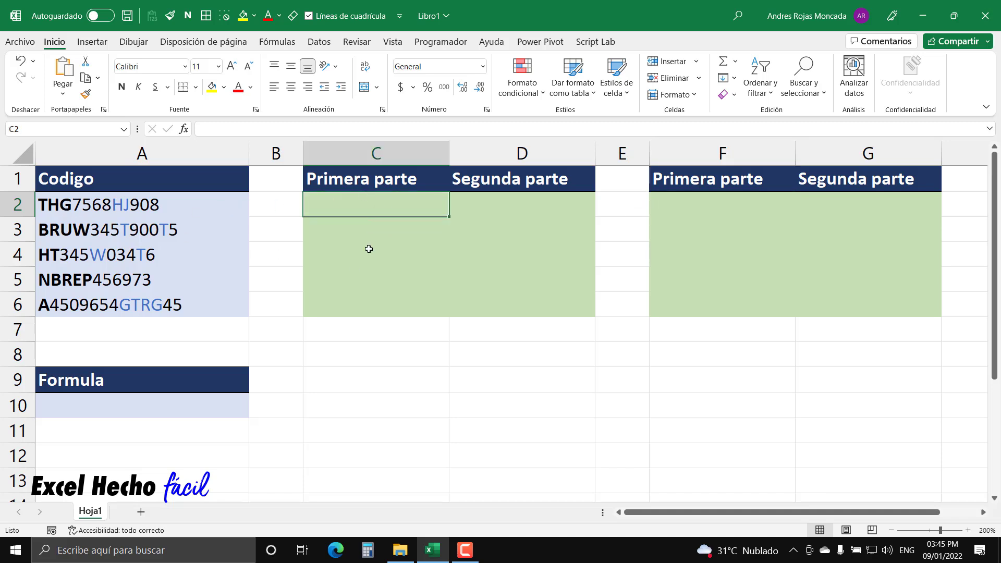
pyautogui.write('THG')
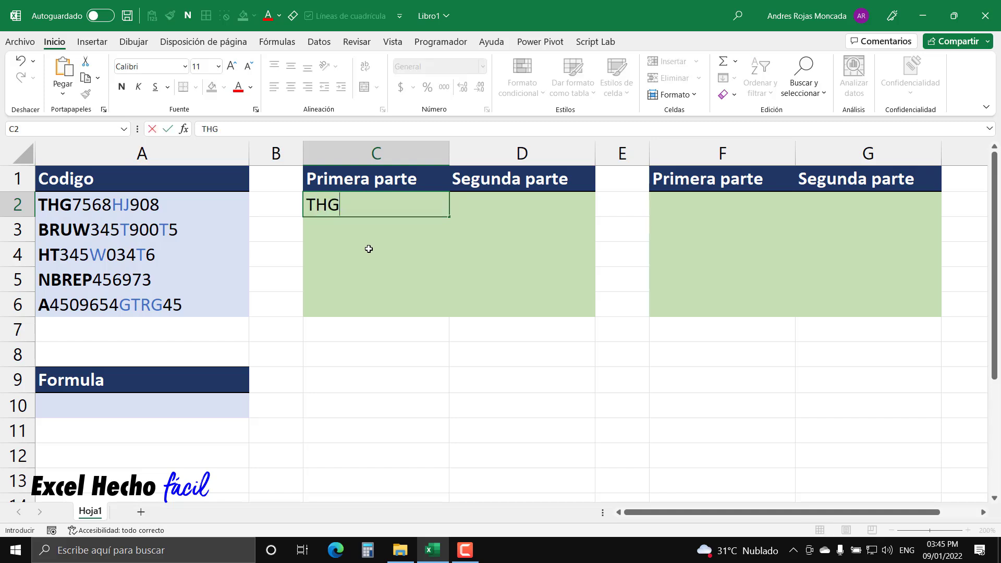
pyautogui.press('Tab')
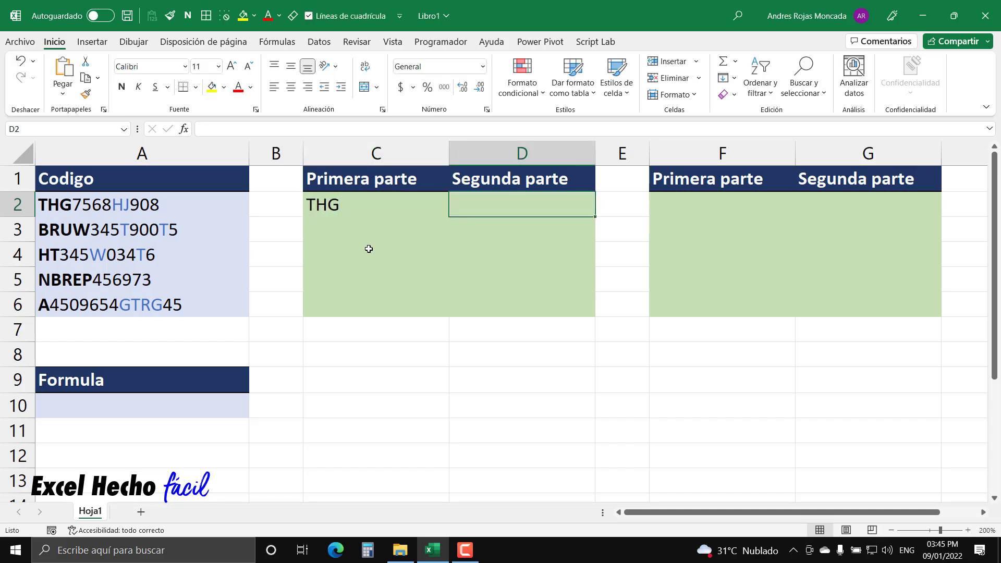
pyautogui.write('75')
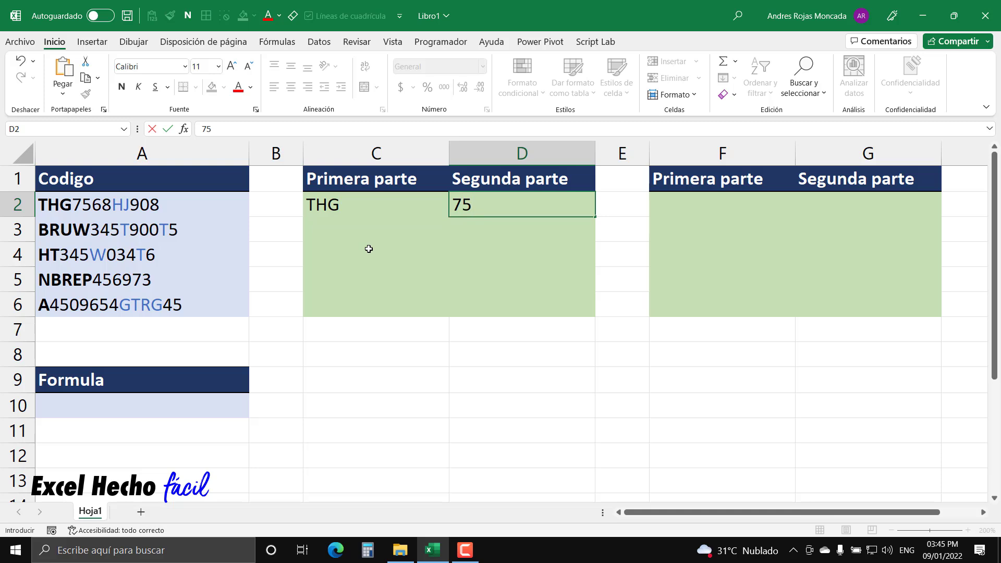
pyautogui.write('68HJ908')
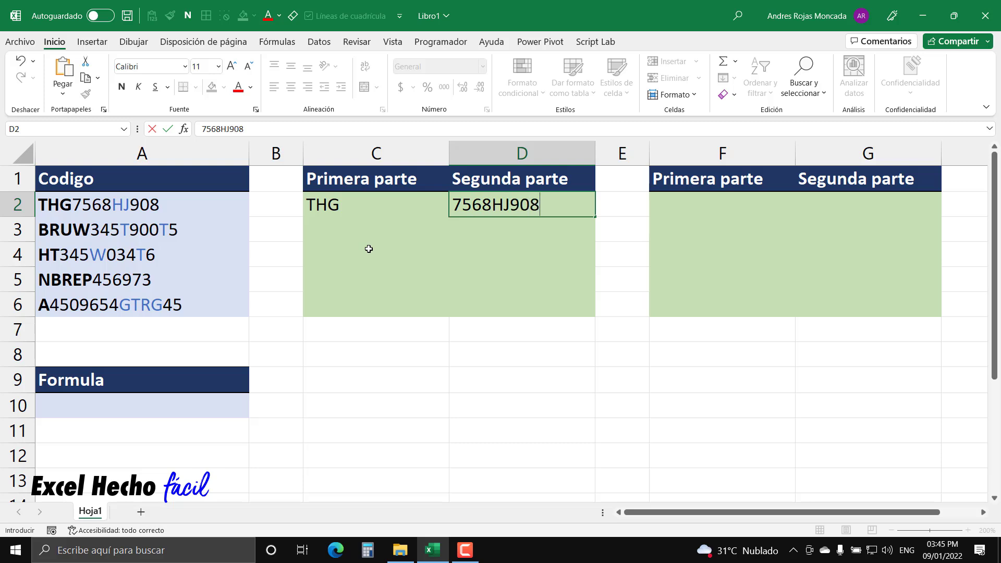
pyautogui.press('Return')
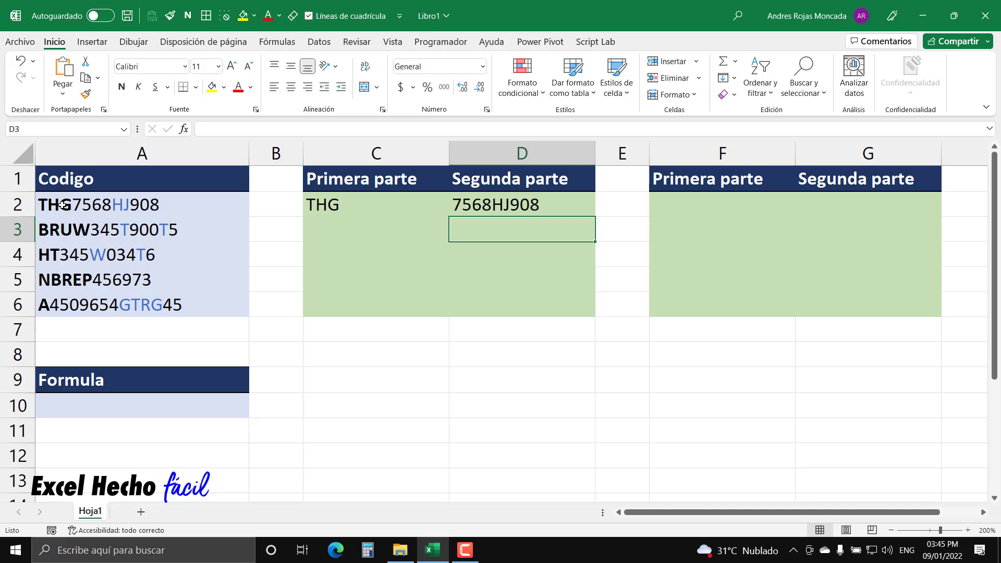
# - Enter the sample split of the second code: BRUW in C3 and 345T900T5 in D3
pyautogui.click(350, 210)
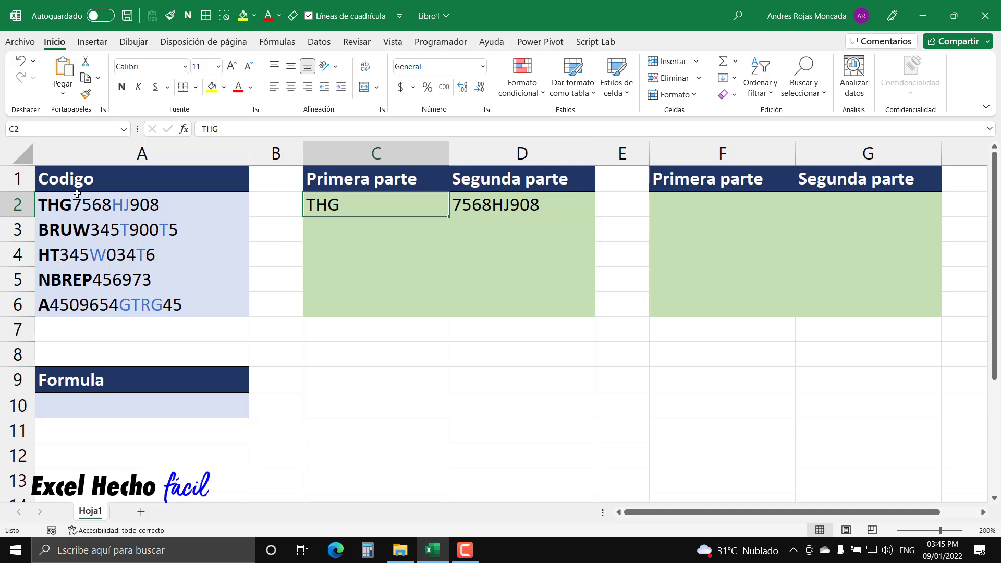
pyautogui.click(456, 207)
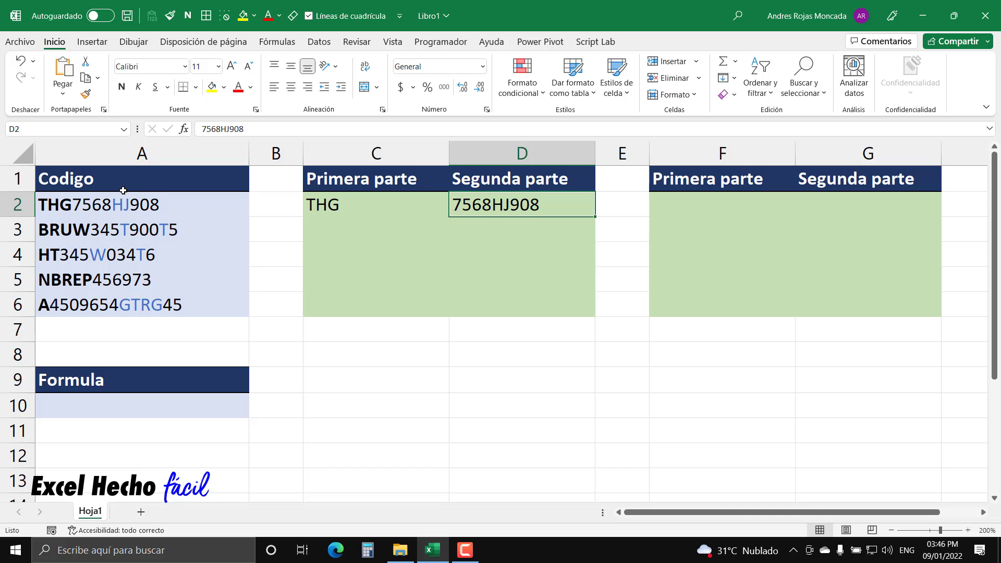
pyautogui.click(314, 233)
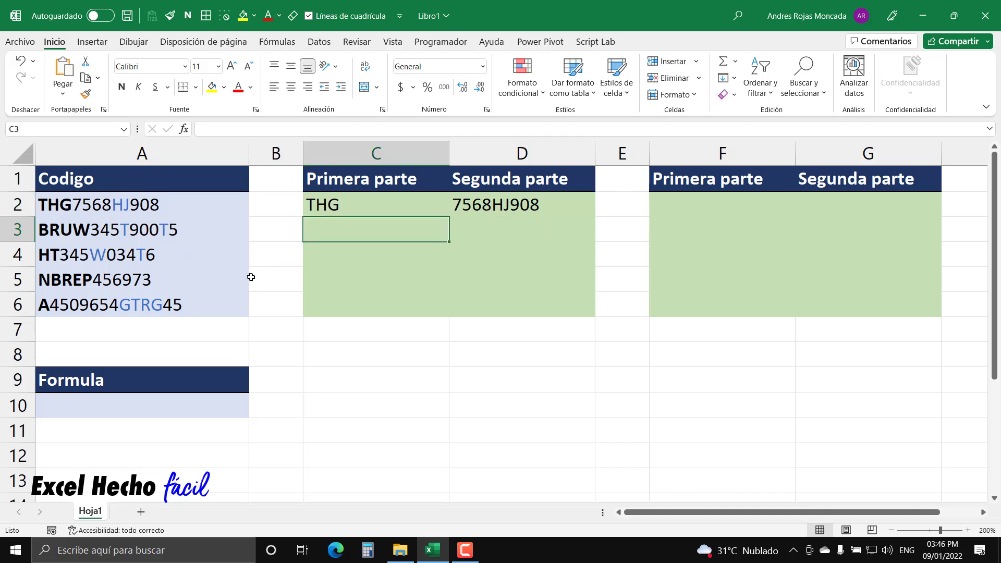
pyautogui.write('BRU')
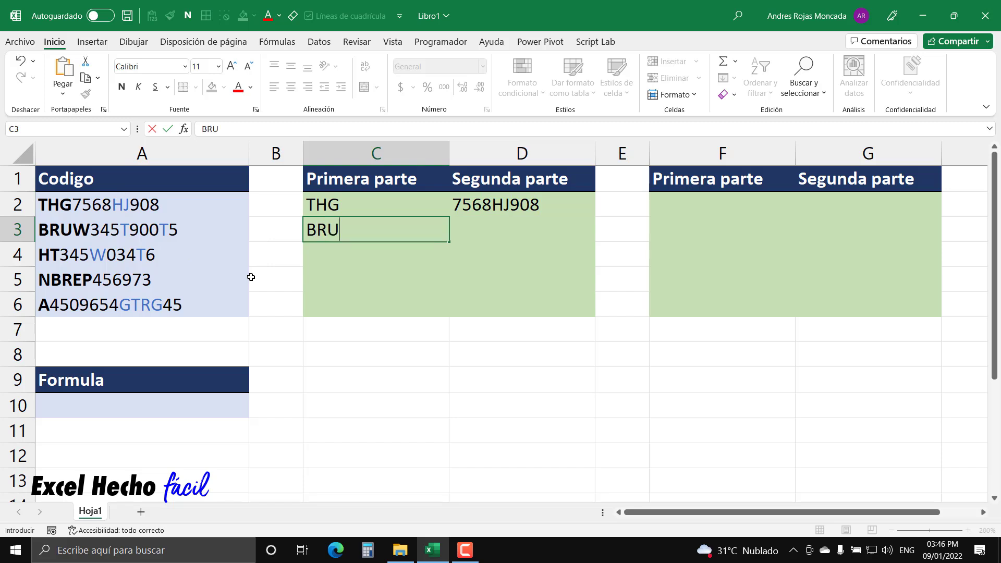
pyautogui.write('W')
pyautogui.press('Tab')
pyautogui.write('3')
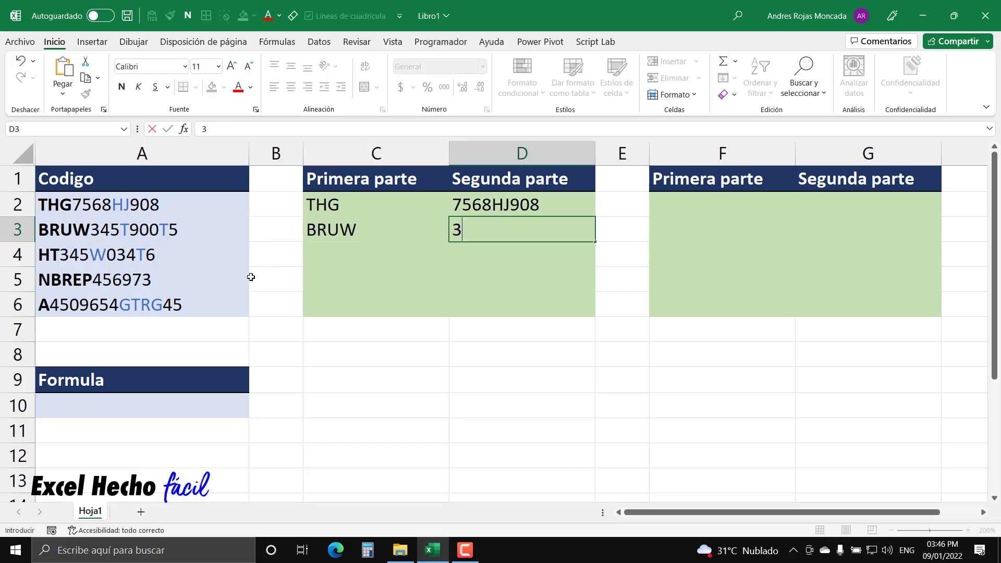
pyautogui.write('45T900T5')
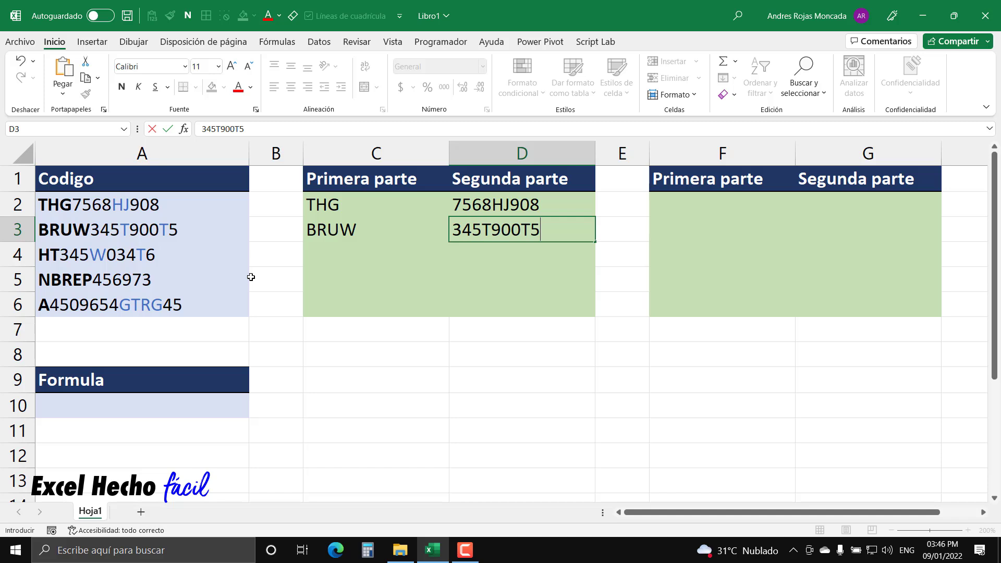
pyautogui.press('Return')
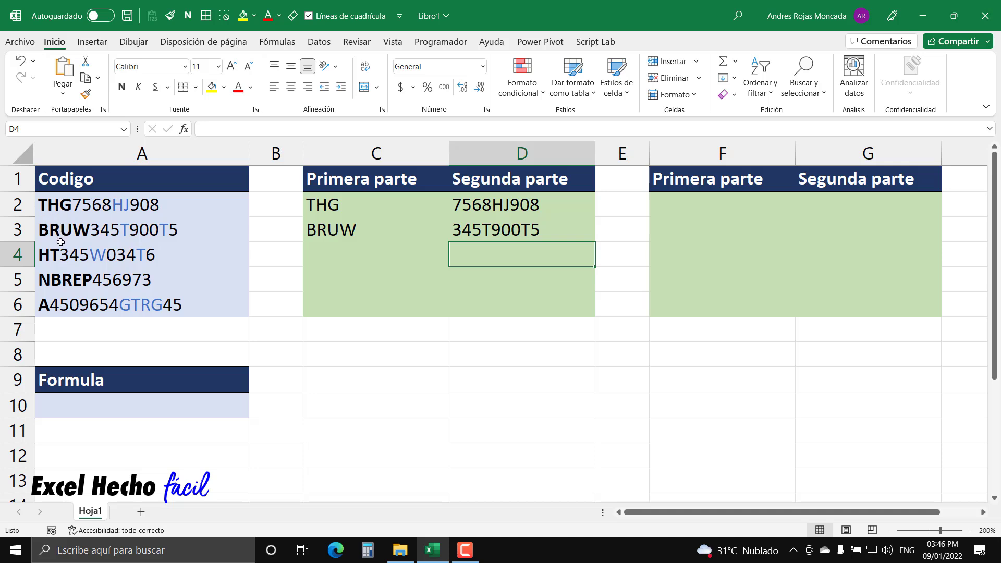
# - Clear the sample split values from cells C2:D3
pyautogui.moveTo(308, 208); pyautogui.dragTo(492, 235)
pyautogui.press('Delete')
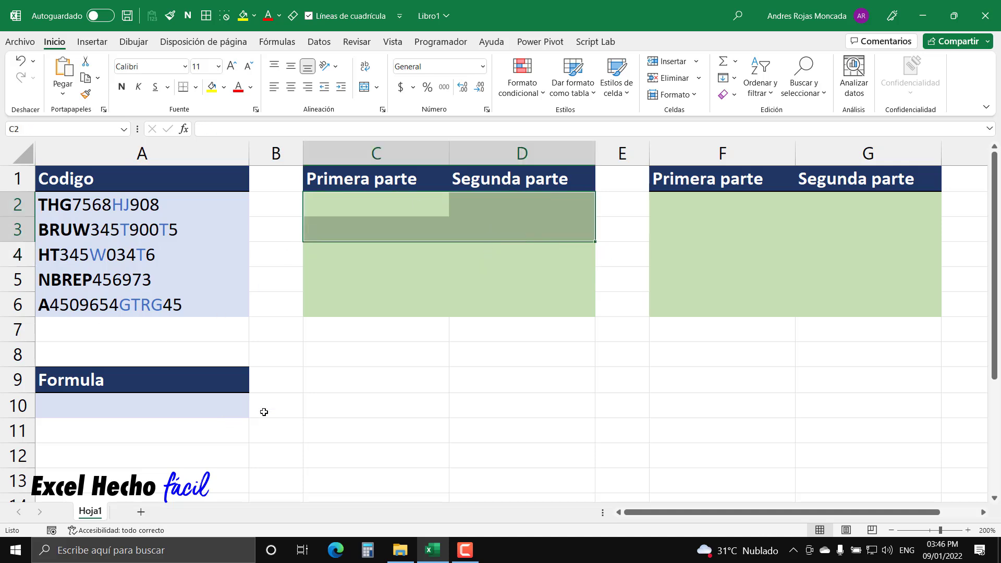
pyautogui.click(375, 369)
# - Look over the two result ranges, C2:D6 and F2:G6, with the sheet at 150% zoom
pyautogui.click(892, 531)
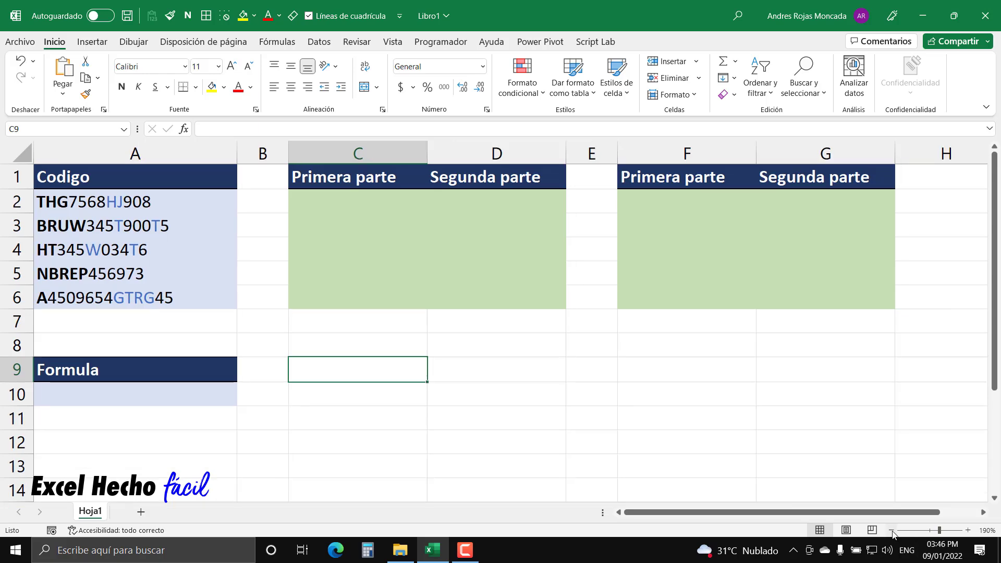
pyautogui.click(892, 530)
pyautogui.click(892, 531)
pyautogui.click(892, 530)
pyautogui.click(892, 531)
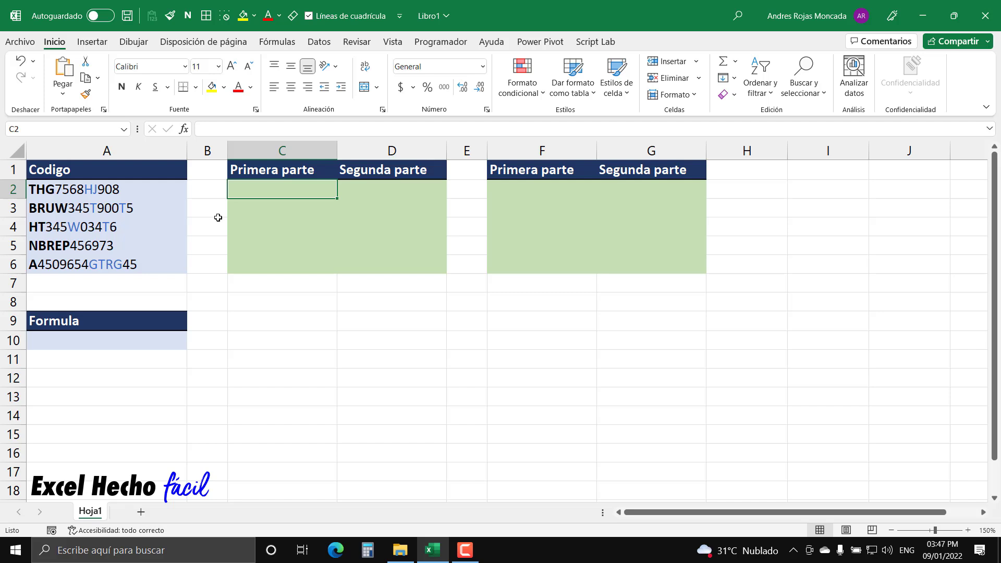
pyautogui.moveTo(246, 192); pyautogui.dragTo(404, 267)
pyautogui.click(248, 193)
pyautogui.click(546, 187)
pyautogui.moveTo(547, 188); pyautogui.dragTo(658, 258)
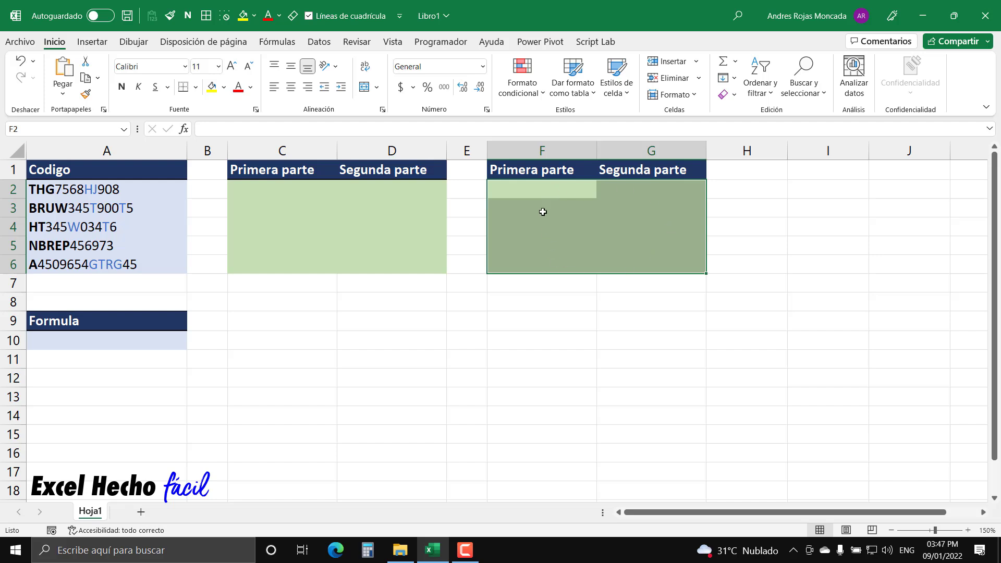
# - Start a formula in C2 that gets the length of the first code: =LARGO(A2)
pyautogui.click(300, 189)
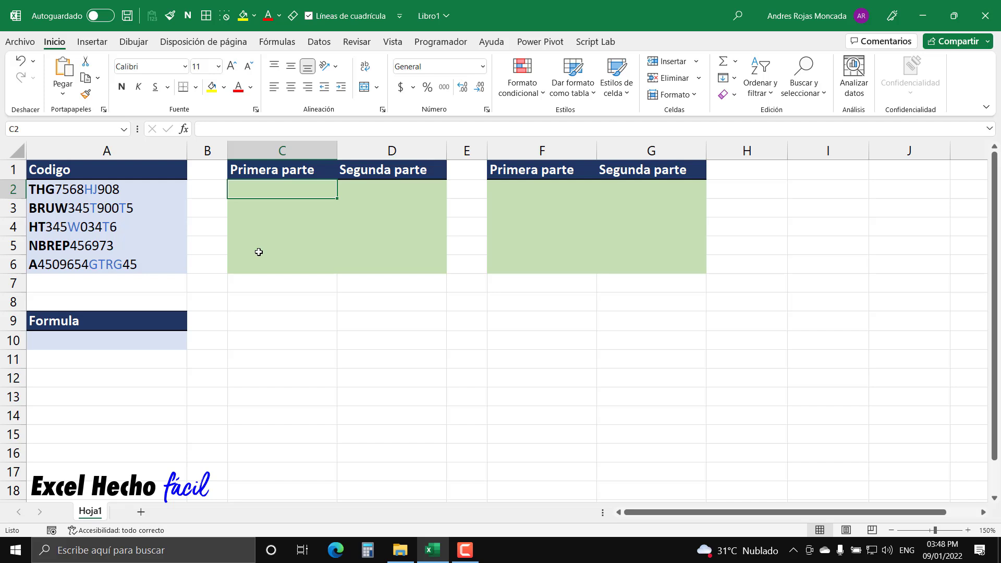
pyautogui.write('=')
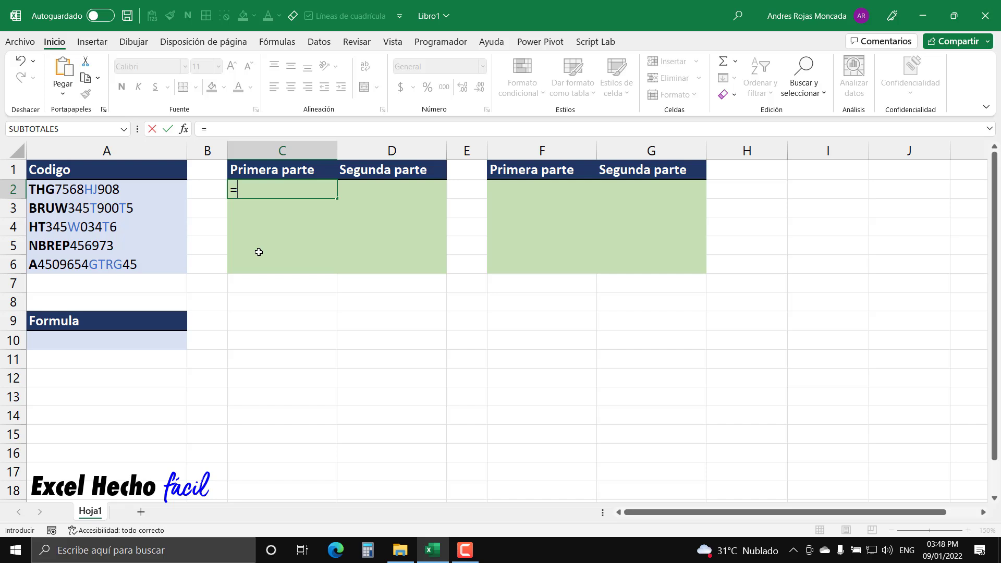
pyautogui.write('lar')
pyautogui.press('Tab')
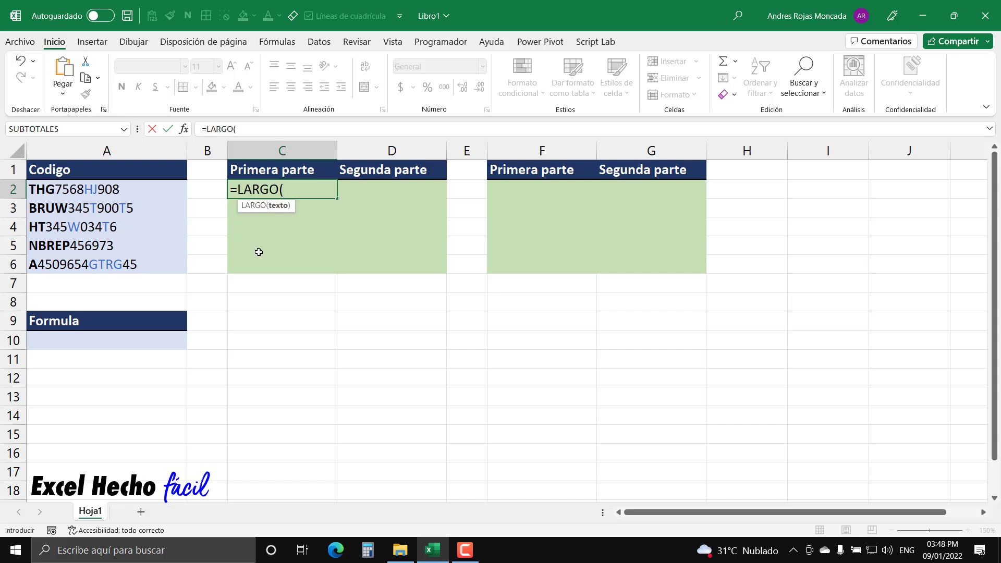
pyautogui.click(145, 191)
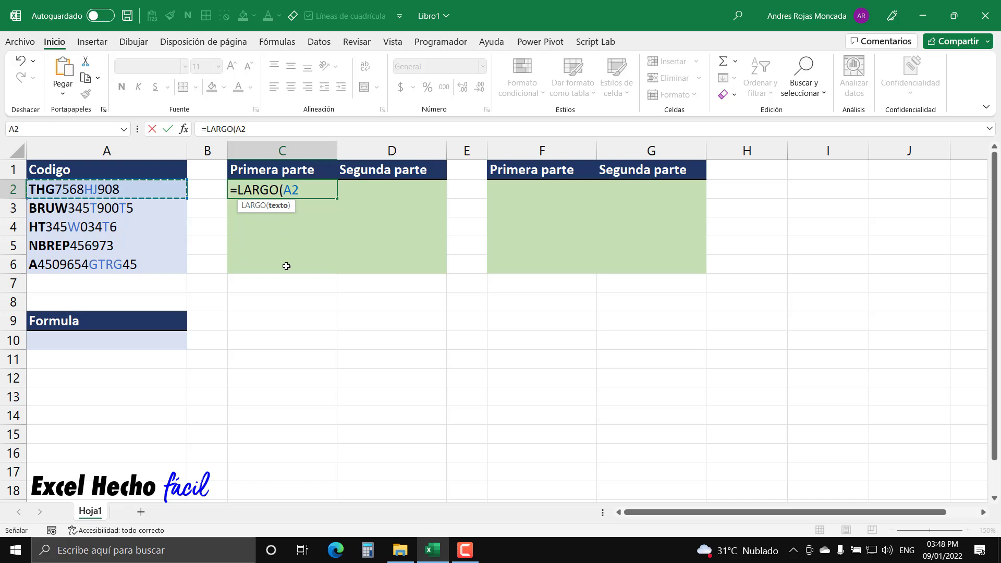
pyautogui.write(')')
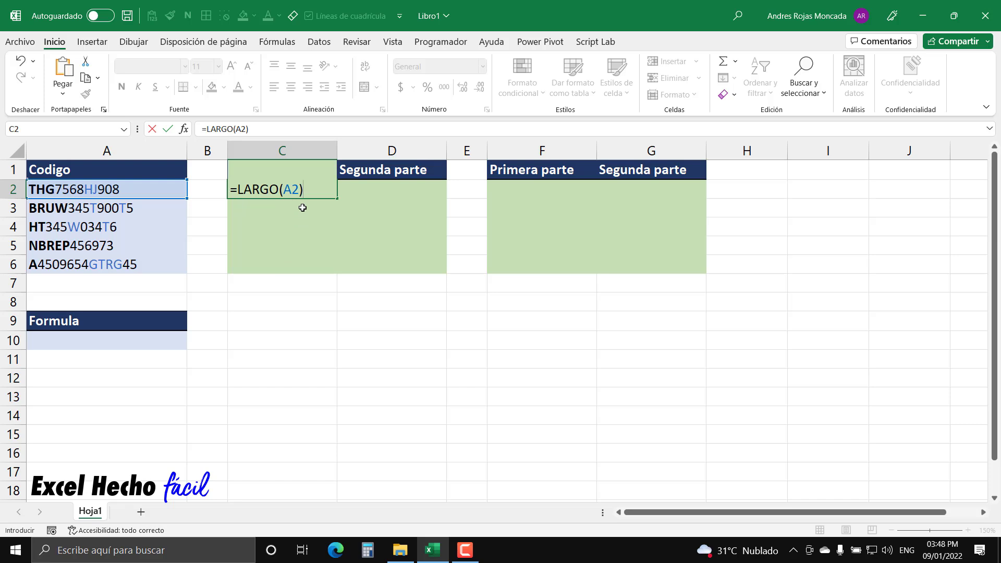
# - Examine the text argument of the LARGO formula in C2 and preview the value it evaluates to
pyautogui.click(299, 189)
pyautogui.moveTo(290, 208); pyautogui.dragTo(286, 326)
pyautogui.click(309, 190)
pyautogui.moveTo(284, 190); pyautogui.dragTo(299, 191)
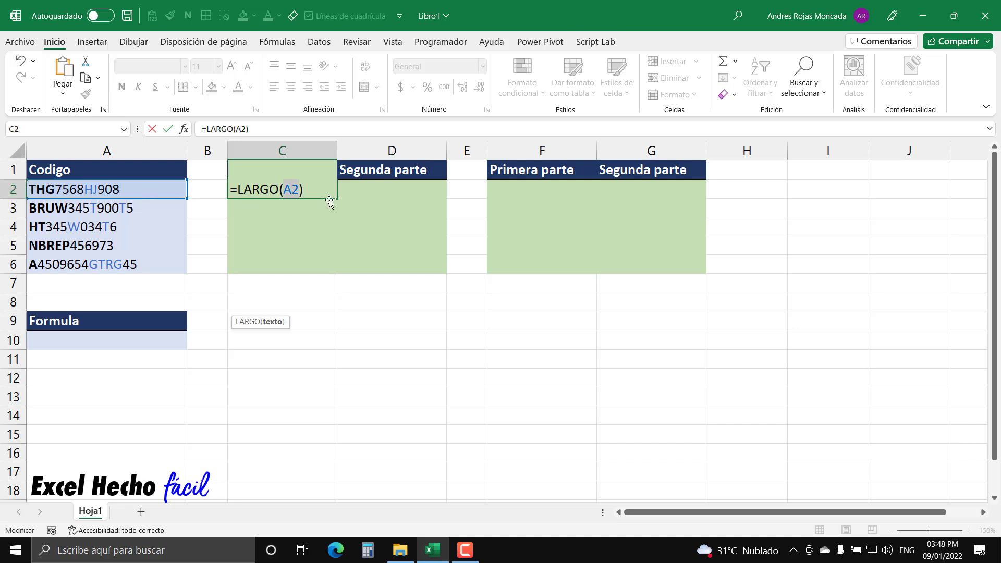
pyautogui.click(310, 194)
pyautogui.press('F9')
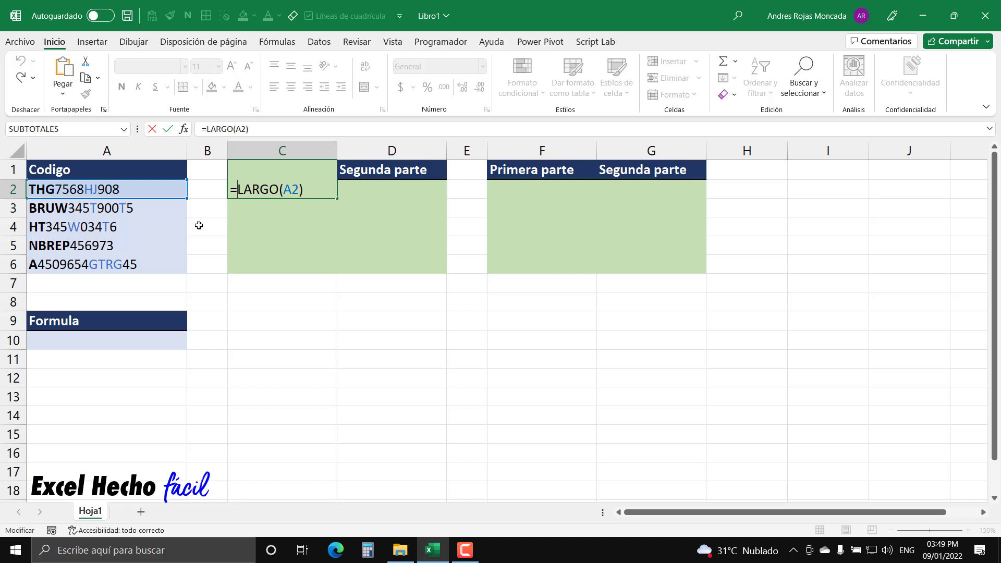
# - Wrap the length in a one-column sequence and enter the formula in C2: =SECUENCIA(LARGO(A2),1)
pyautogui.write('secu')
pyautogui.press('Tab')
pyautogui.click(286, 322)
pyautogui.click(380, 188)
pyautogui.write(',1')
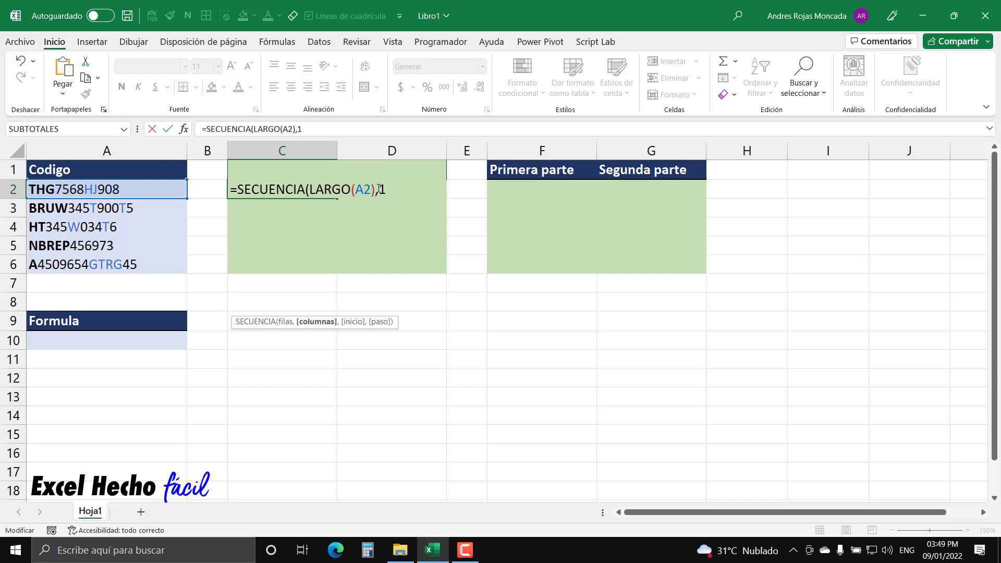
pyautogui.write(')')
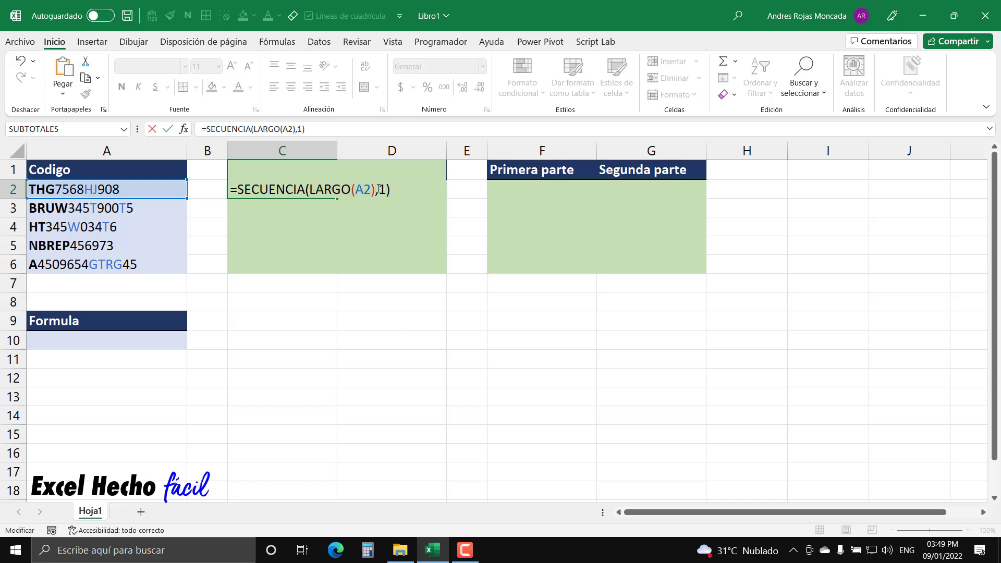
pyautogui.press('F9')
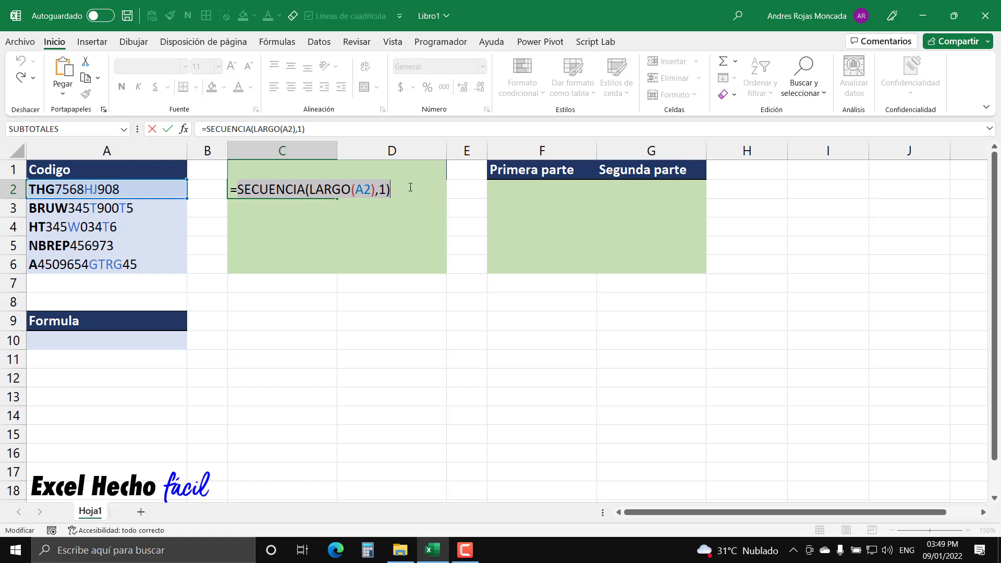
pyautogui.press('Return')
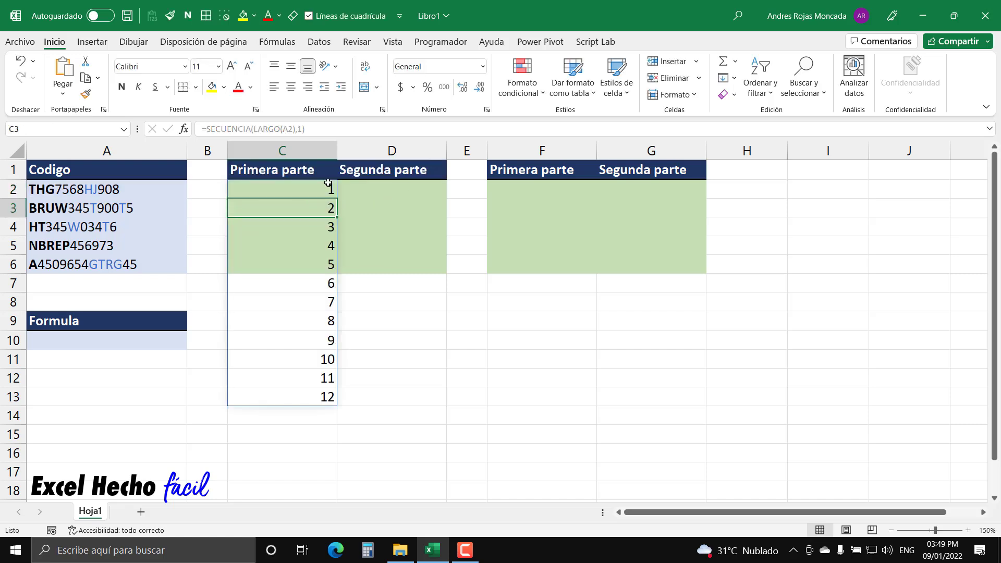
# - Reopen the formula in C2, evaluate the whole SECUENCIA expression to examine its array, and restore the formula
pyautogui.click(310, 188)
pyautogui.press('F2')
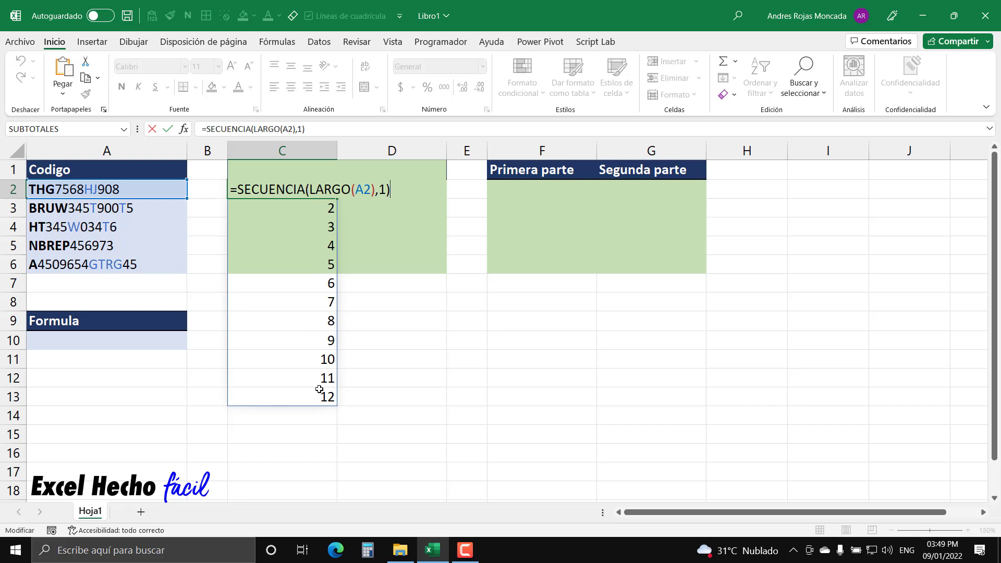
pyautogui.click(238, 188)
pyautogui.moveTo(391, 190); pyautogui.dragTo(237, 191)
pyautogui.press('F9')
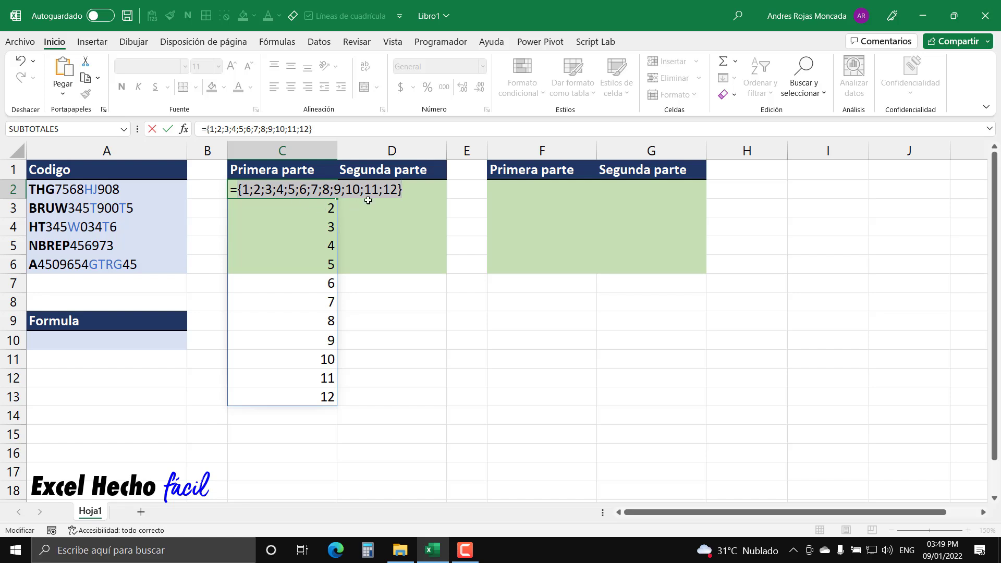
pyautogui.hotkey('ctrl', 'z')
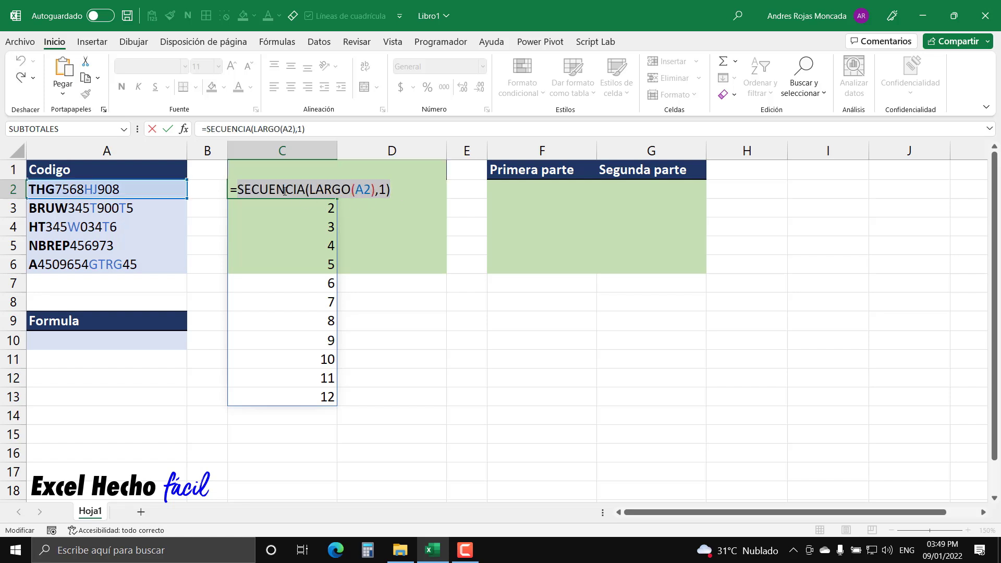
# - Wrap the sequence in EXTRAE to get single characters of A2, and preview it: =EXTRAE(A2,SECUENCIA(LARGO(A2),1),1)
pyautogui.click(238, 190)
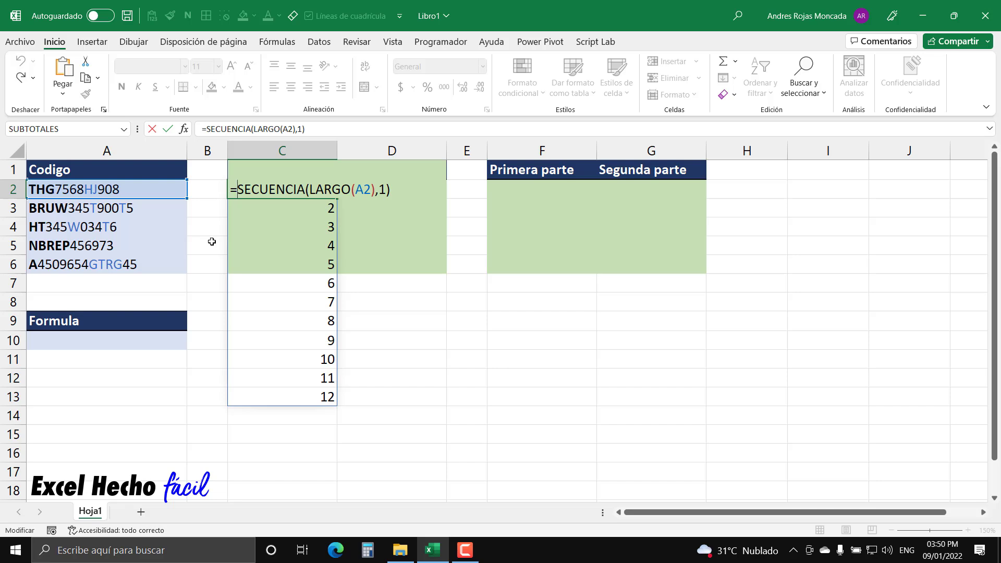
pyautogui.write('extr')
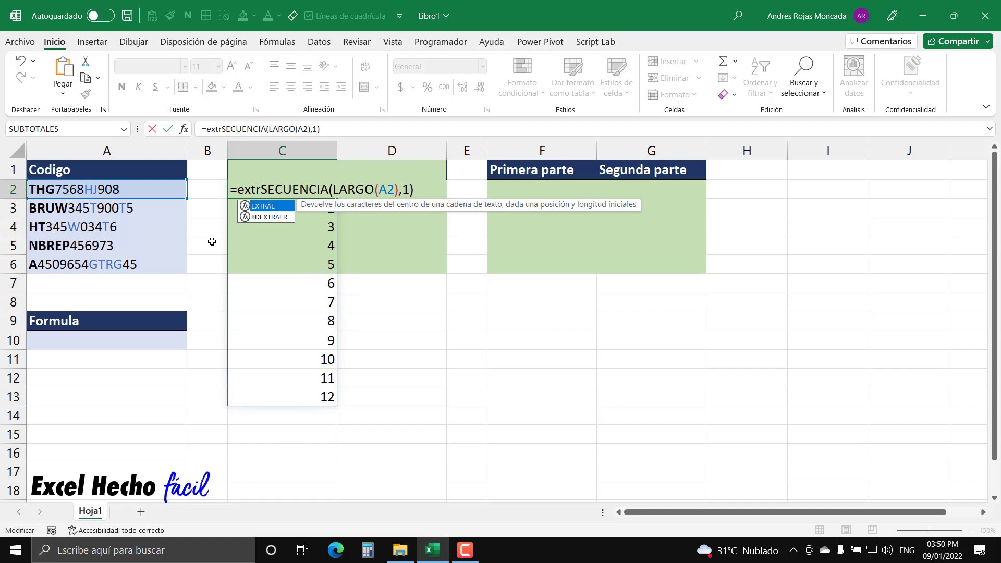
pyautogui.press('Tab')
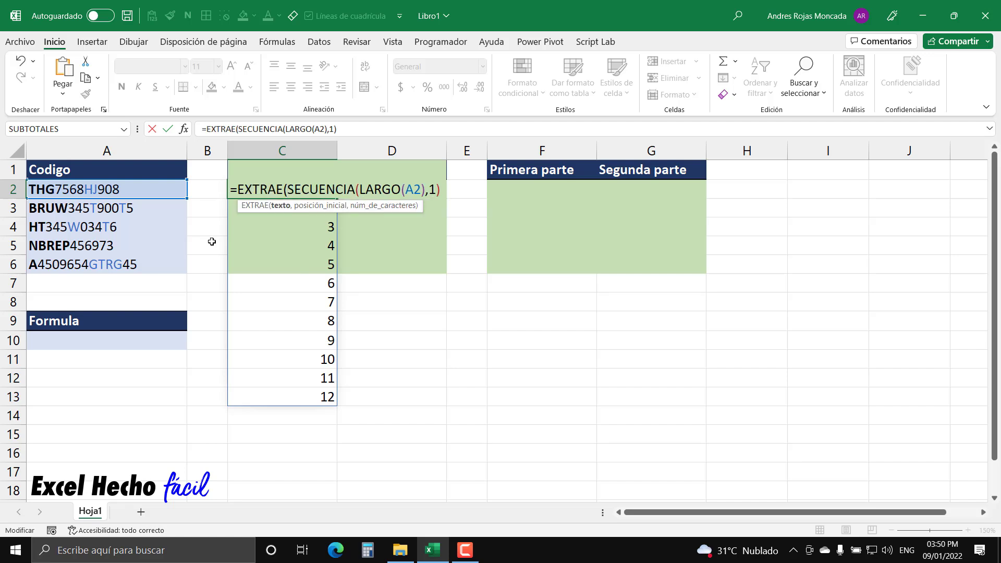
pyautogui.click(167, 190)
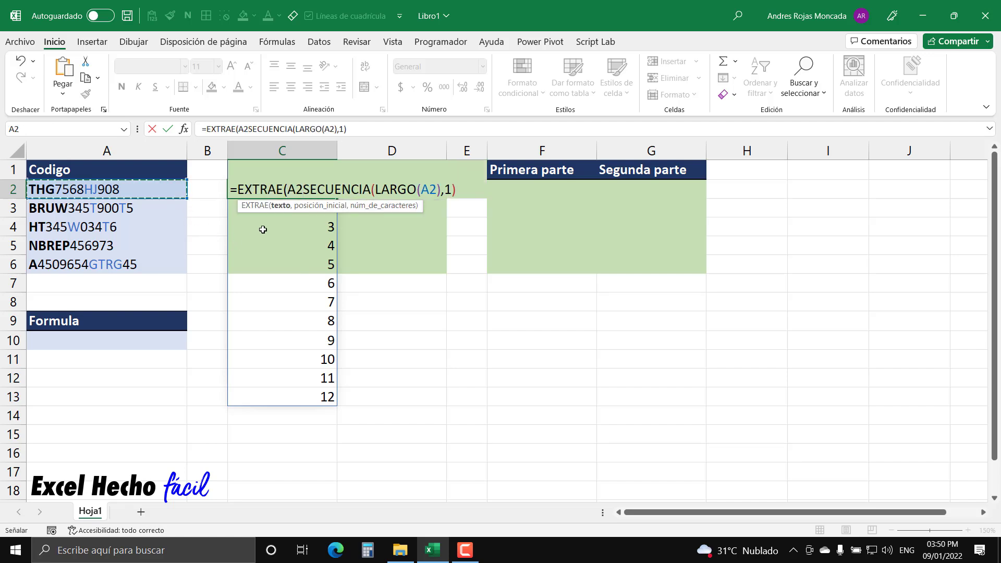
pyautogui.write(',')
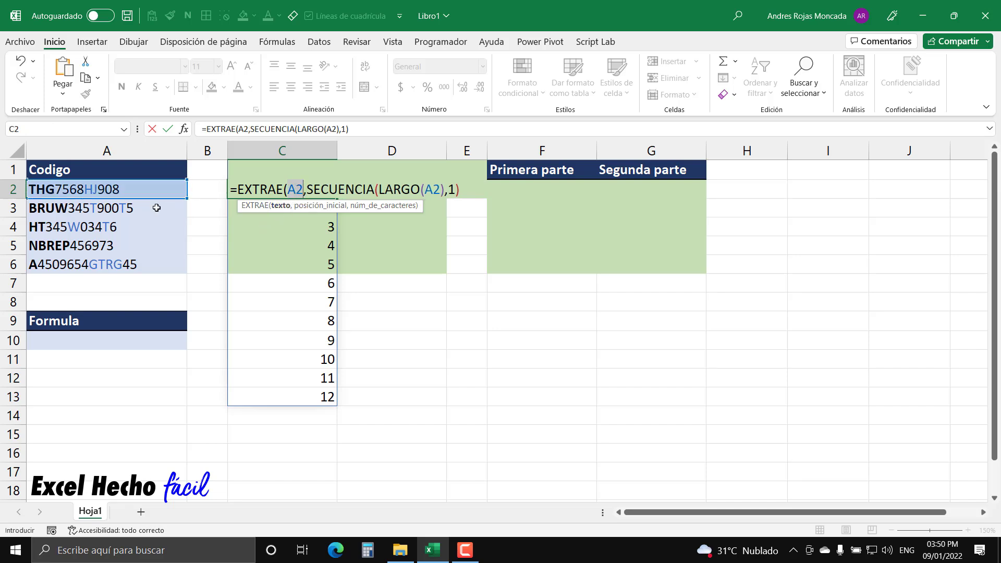
pyautogui.click(300, 209)
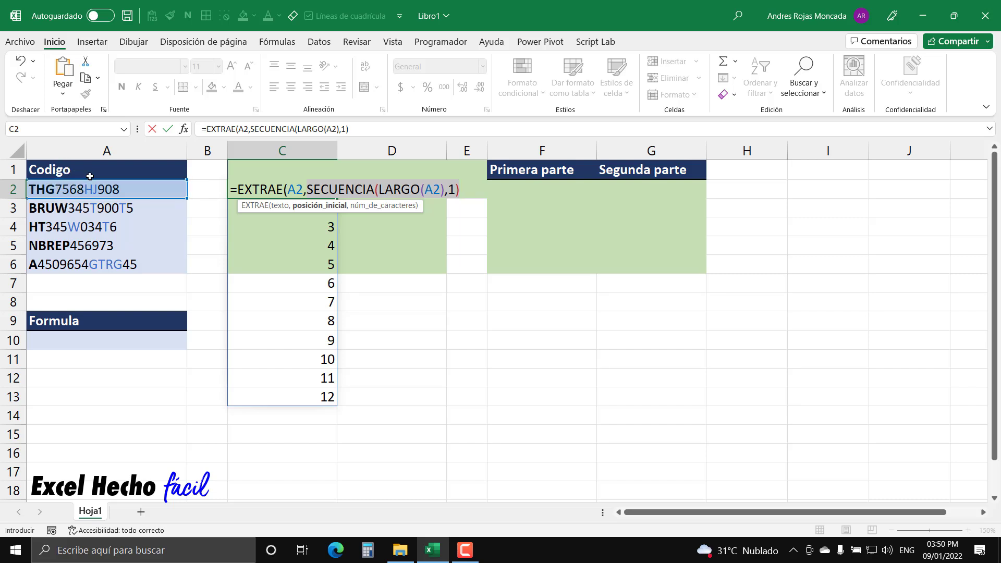
pyautogui.click(472, 190)
pyautogui.write(',1')
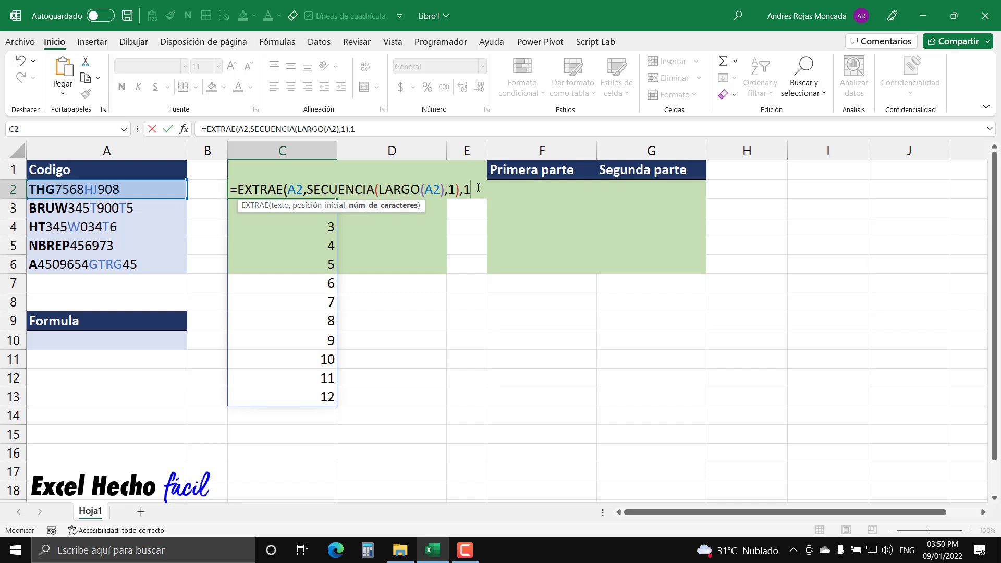
pyautogui.press('F9')
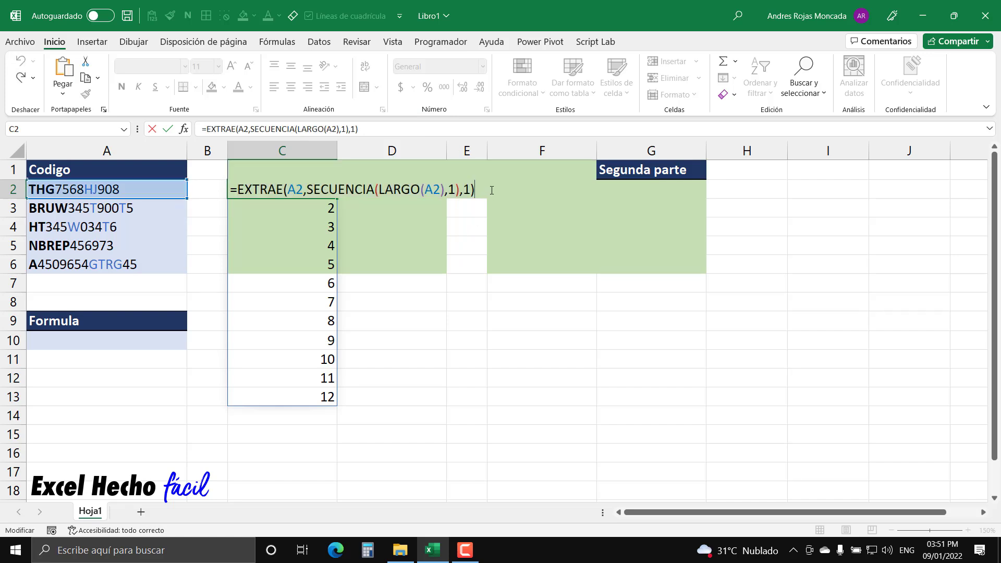
# - Multiply the EXTRAE expression in C2 by 1, preview the evaluated array, and restore the formula
pyautogui.write('*1')
pyautogui.press('F9')
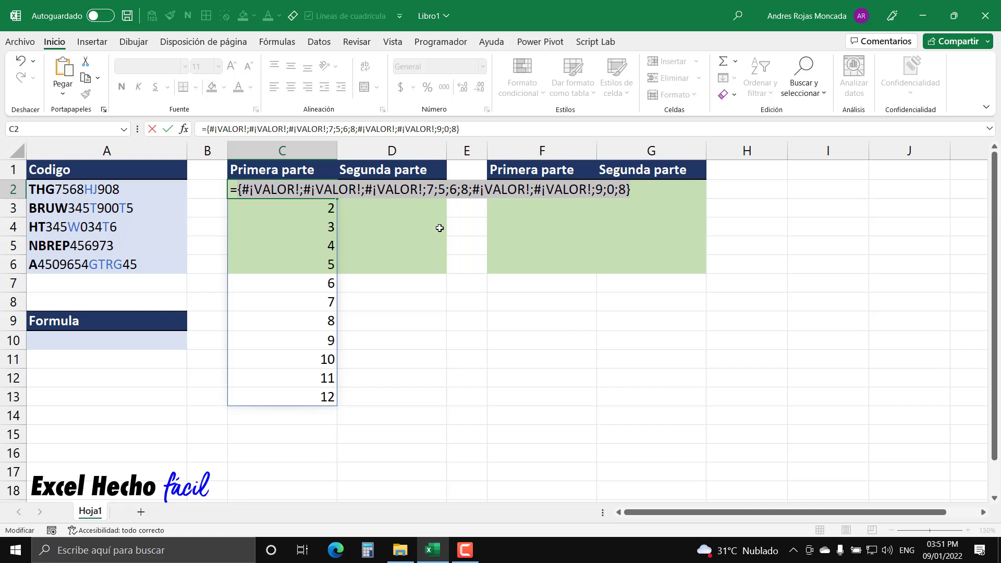
pyautogui.hotkey('ctrl', 'z')
# - Test each extracted character for being a number by wrapping the C2 expression: =ESNUMERO(EXTRAE(A2,SECUENCIA(LARGO(A2),1),1)*1)
pyautogui.click(242, 193)
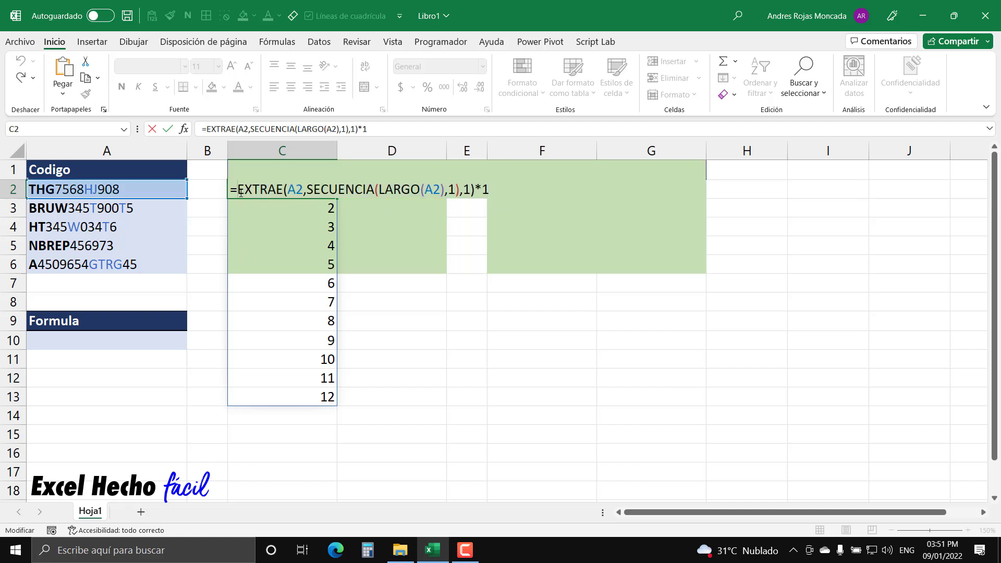
pyautogui.write('esnu')
pyautogui.press('Tab')
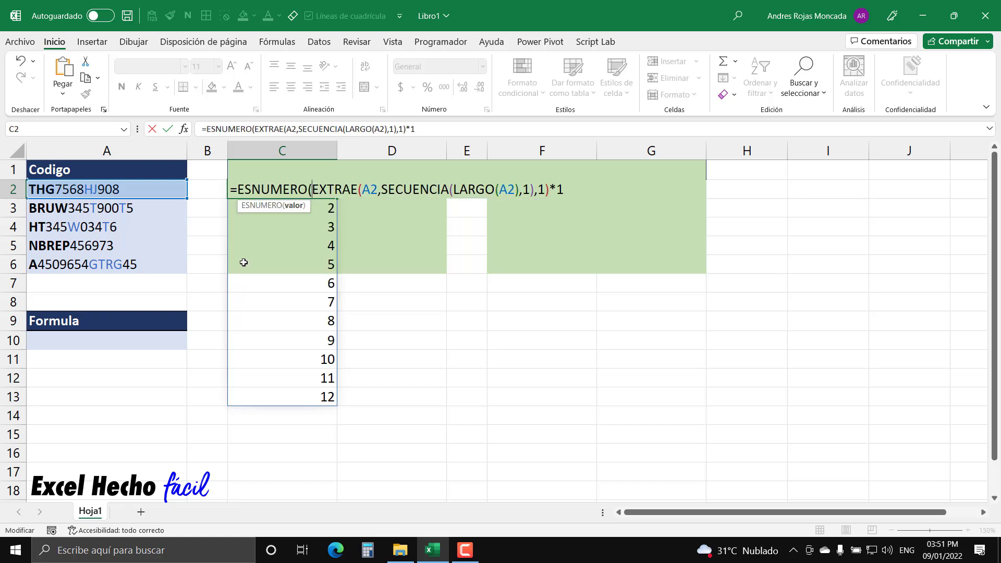
pyautogui.hotkey('shift', 'End')
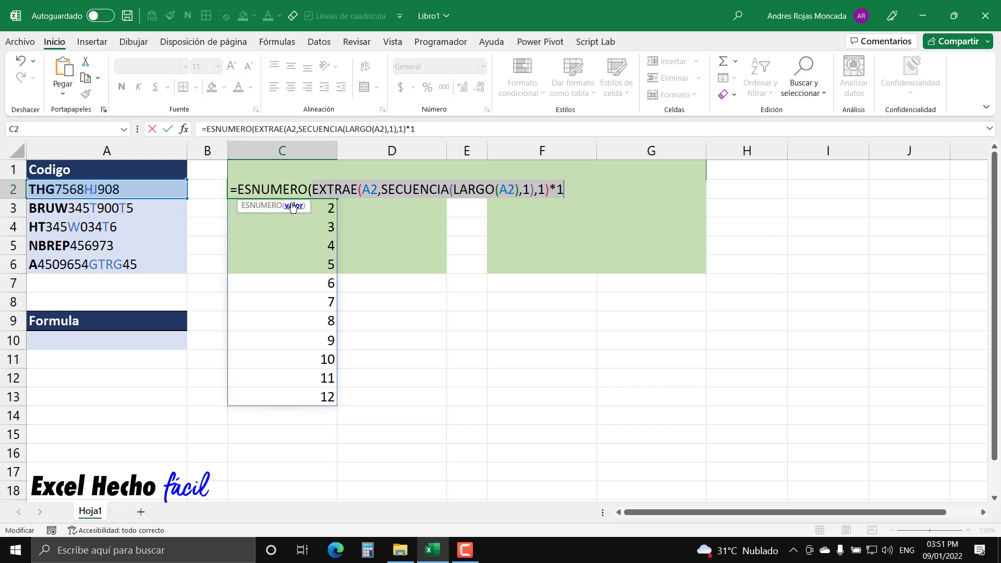
pyautogui.click(578, 189)
pyautogui.write(')')
# - Evaluate the ESNUMERO expression in C2 to examine the first four values of its array, and restore the formula
pyautogui.press('F9')
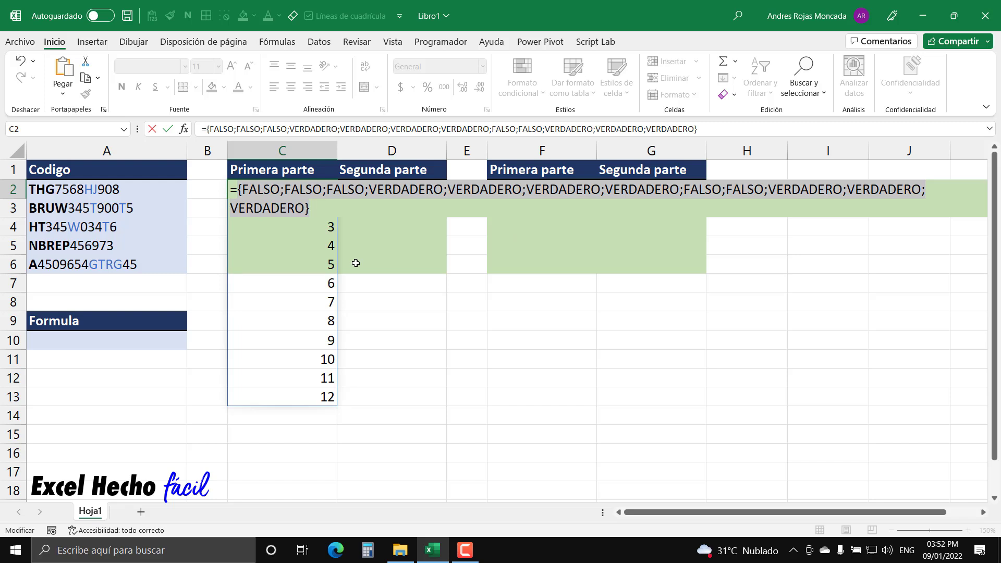
pyautogui.moveTo(258, 181); pyautogui.dragTo(251, 131)
pyautogui.moveTo(300, 178); pyautogui.dragTo(248, 109)
pyautogui.moveTo(337, 177); pyautogui.dragTo(307, 111)
pyautogui.moveTo(395, 179); pyautogui.dragTo(393, 103)
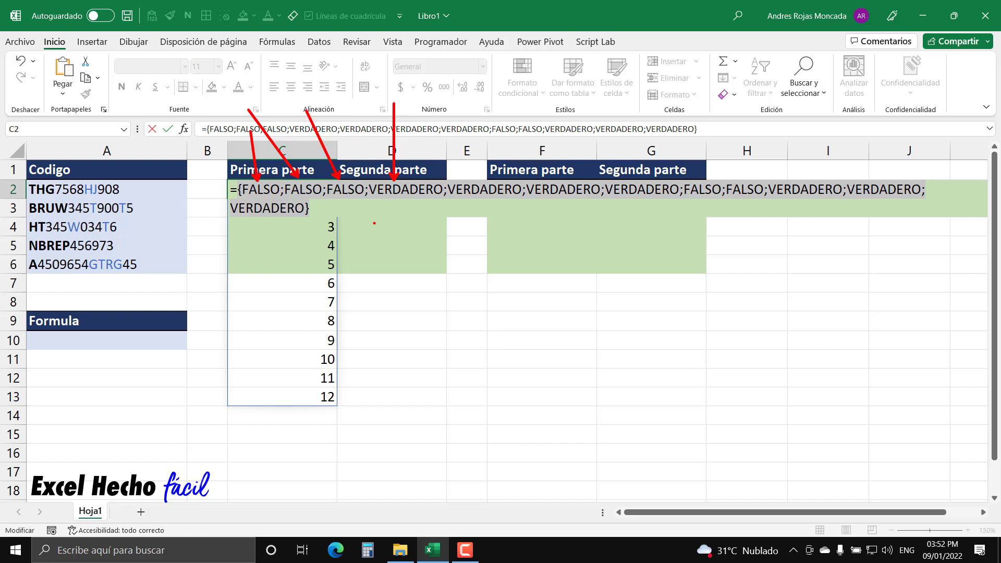
pyautogui.hotkey('ctrl', 'z')
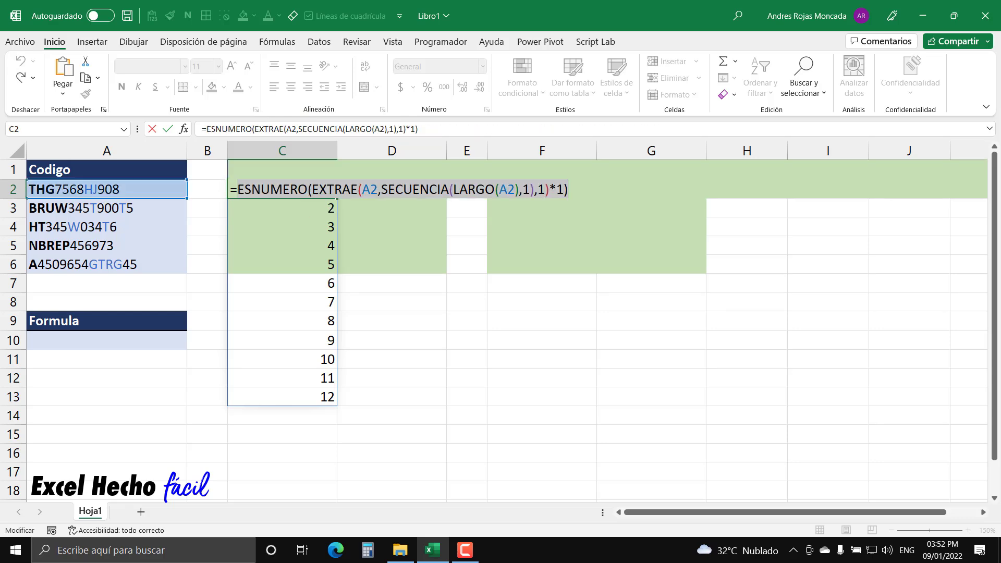
# - Wrap the ESNUMERO expression in C2 in COINCIDIR, with VERDADERO as lookup value and exact match 0, to locate the first digit
pyautogui.click(238, 189)
pyautogui.write('COINCIDIR(')
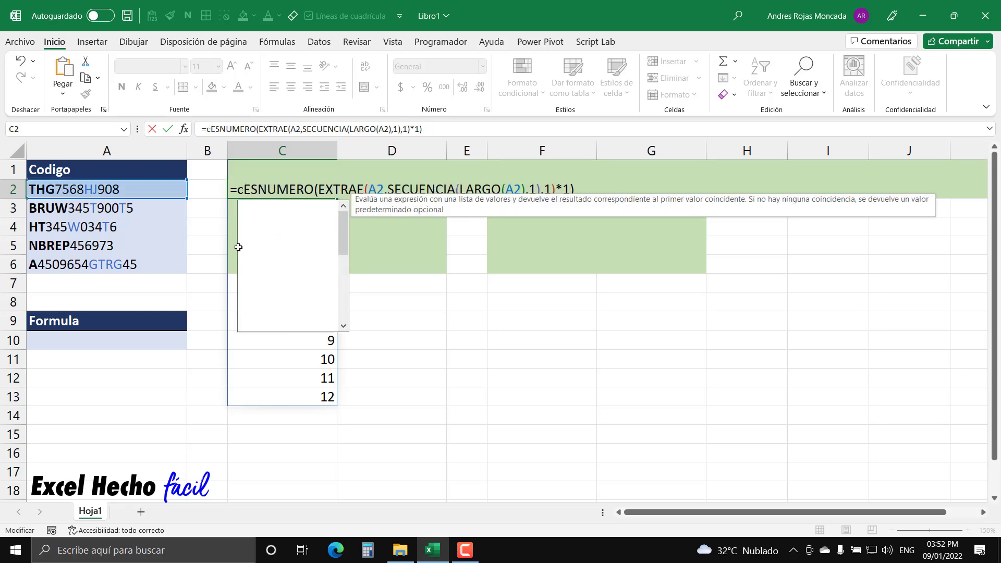
pyautogui.write('ver')
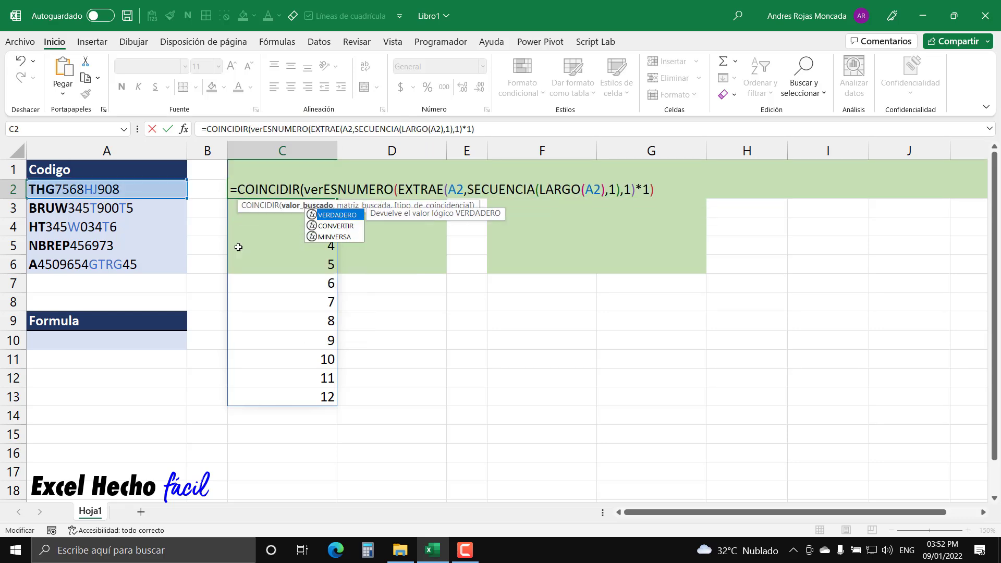
pyautogui.press('Tab')
pyautogui.write(',')
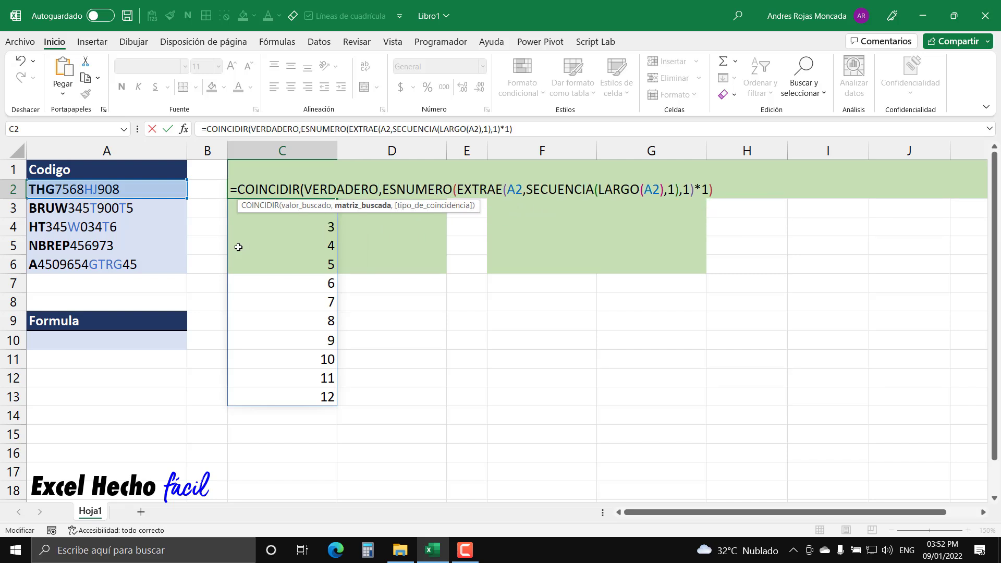
pyautogui.moveTo(384, 189); pyautogui.dragTo(790, 177)
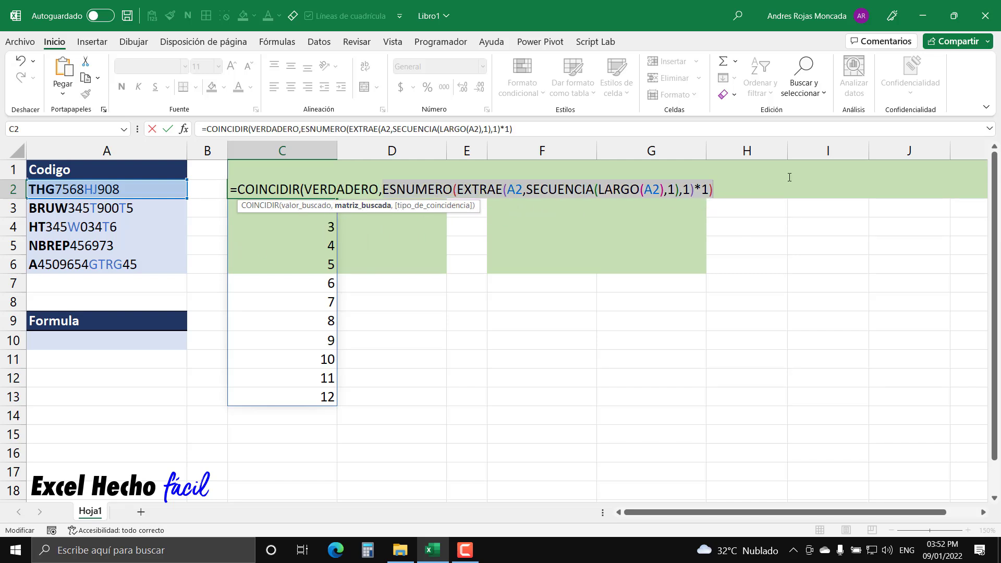
pyautogui.click(730, 189)
pyautogui.write(',')
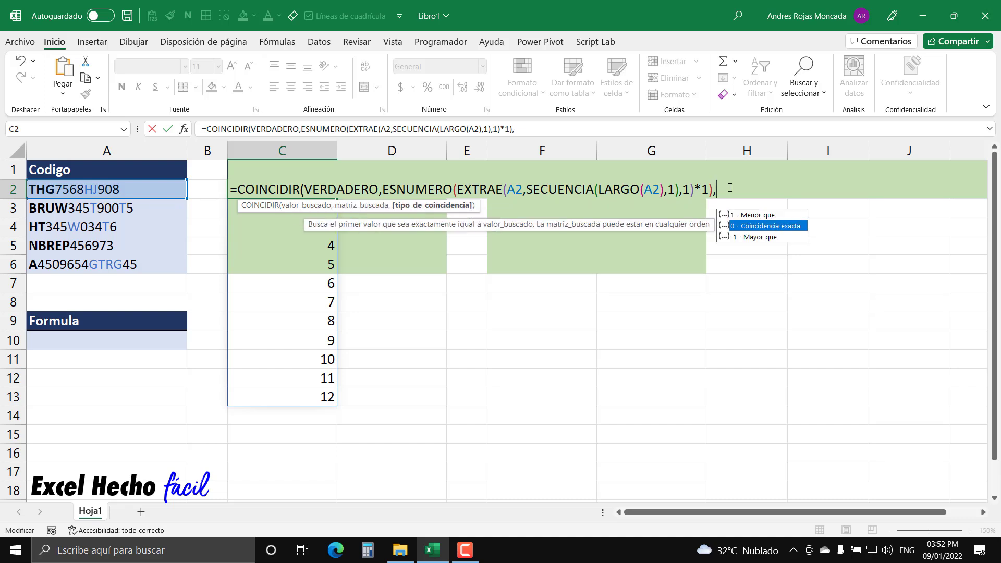
pyautogui.write('0)')
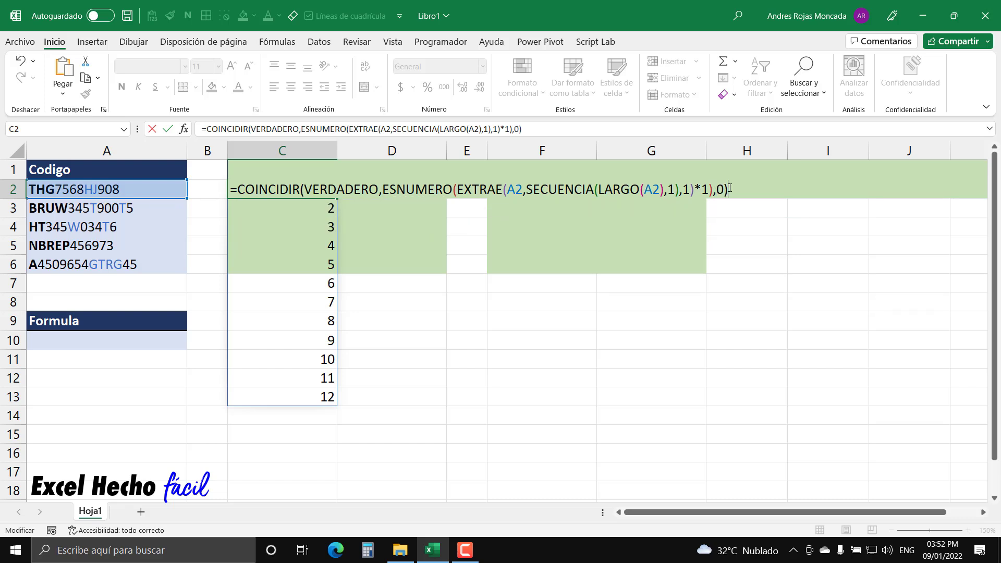
# - Subtract 1 from the COINCIDIR expression in C2, previewing its evaluated value before and after and restoring the formula each time
pyautogui.press('F9')
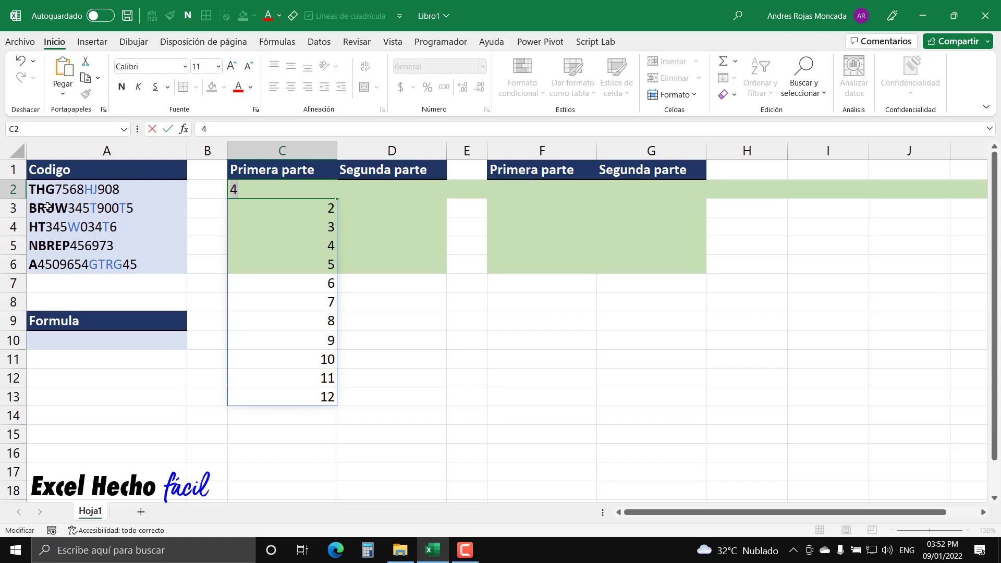
pyautogui.hotkey('ctrl', 'z')
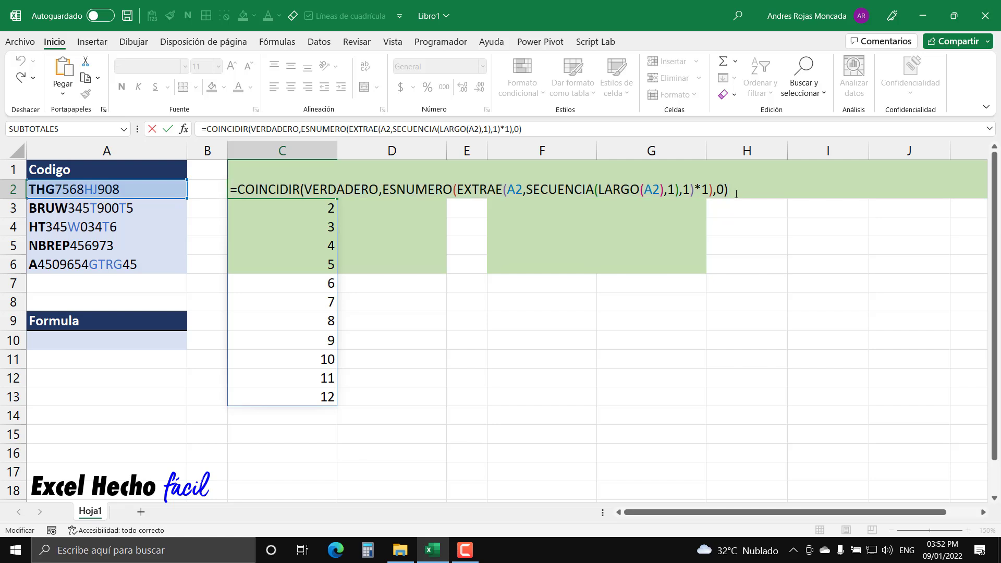
pyautogui.write('-1')
pyautogui.moveTo(729, 191); pyautogui.dragTo(757, 196)
pyautogui.click(741, 195)
pyautogui.hotkey('ctrl', 'Return')
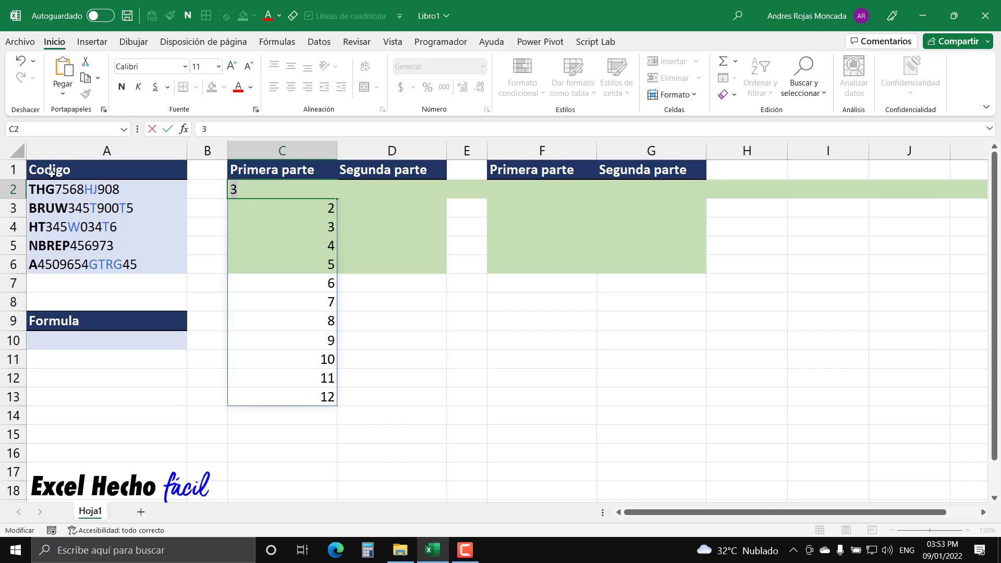
pyautogui.hotkey('ctrl', 'z')
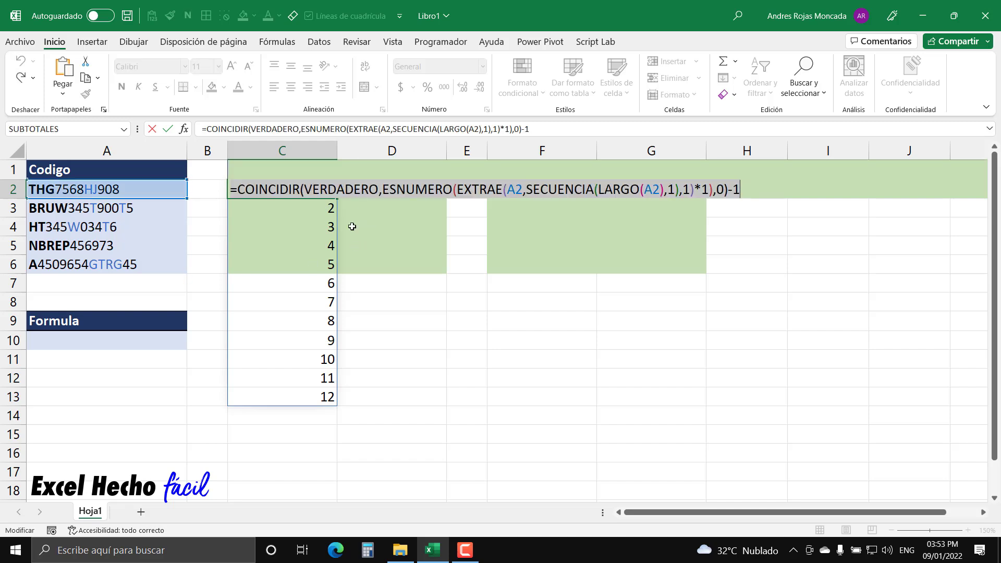
# - Wrap the C2 expression in EXTRAE, with A2 as text, 1 as initial position and COINCIDIR(...)-1 as character count
pyautogui.click(238, 192)
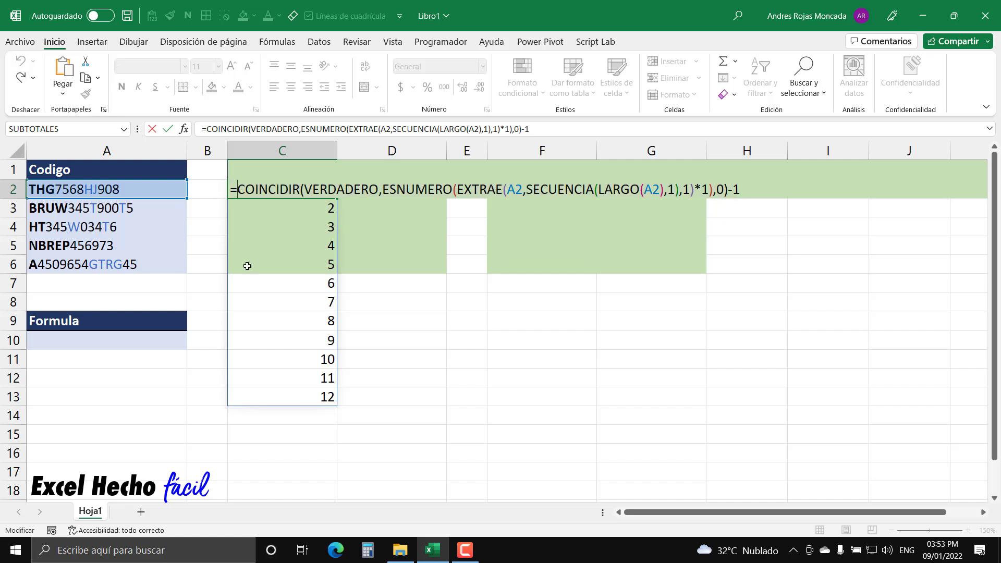
pyautogui.write('extr')
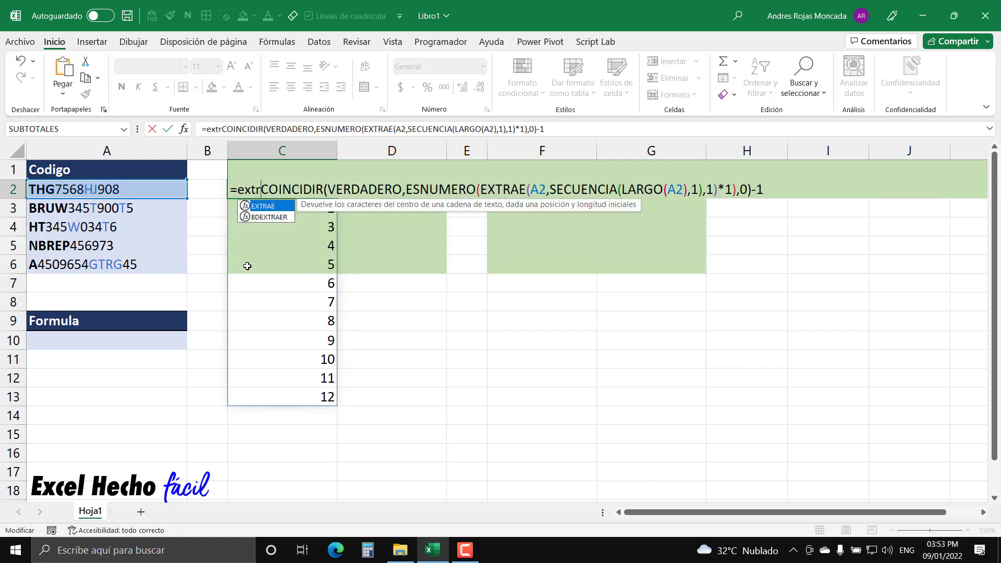
pyautogui.press('Tab')
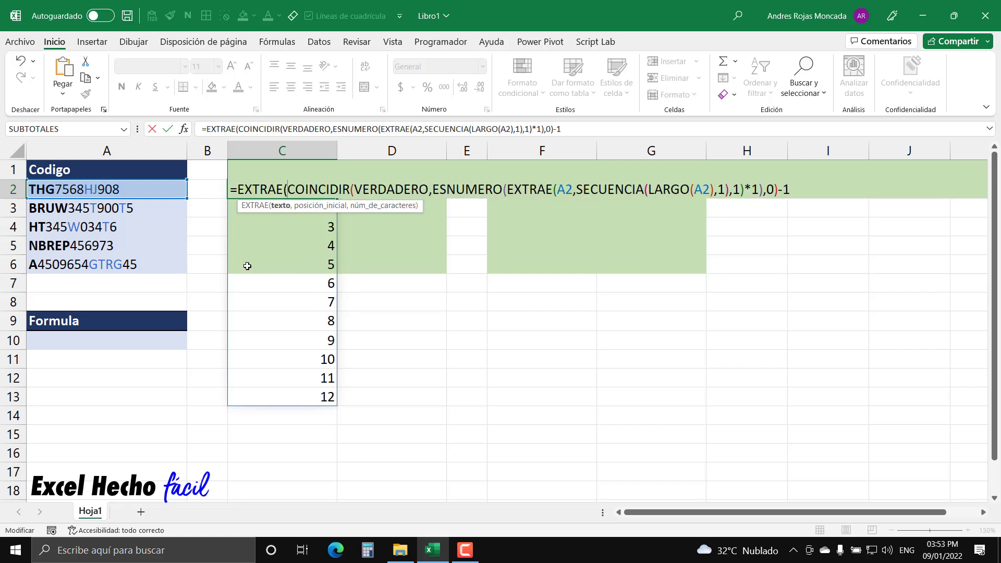
pyautogui.click(142, 190)
pyautogui.write(',')
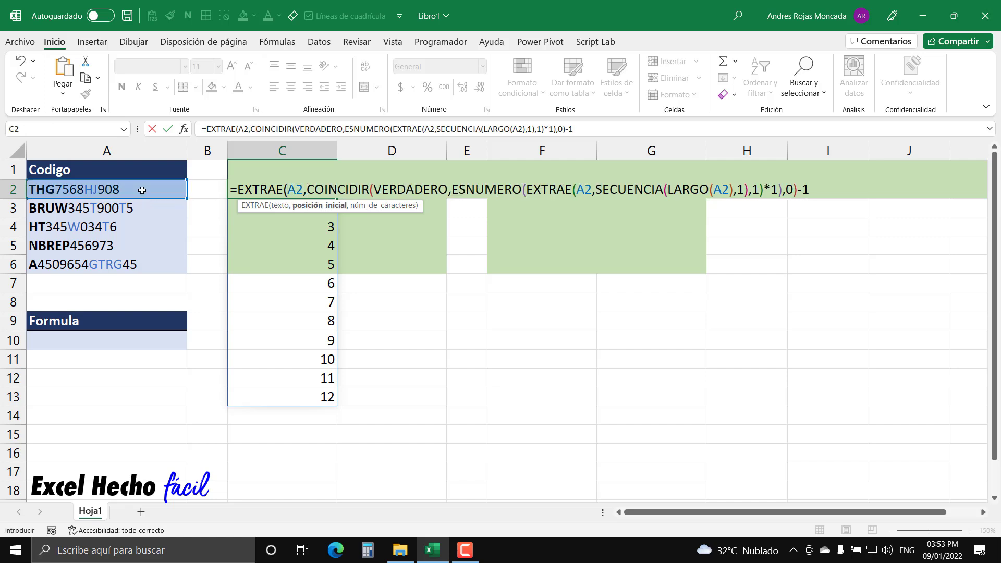
pyautogui.write('1,')
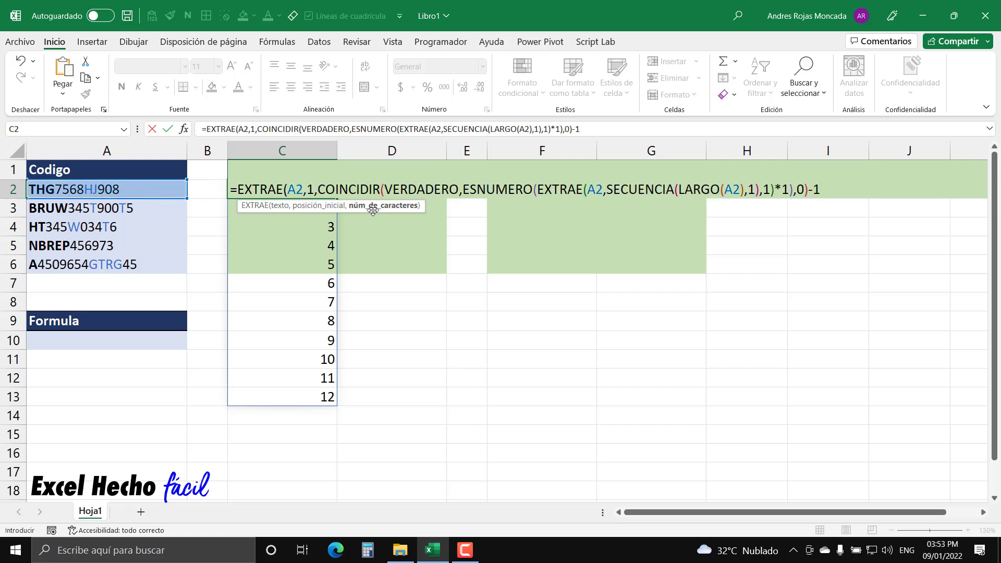
pyautogui.hotkey('shift', 'End')
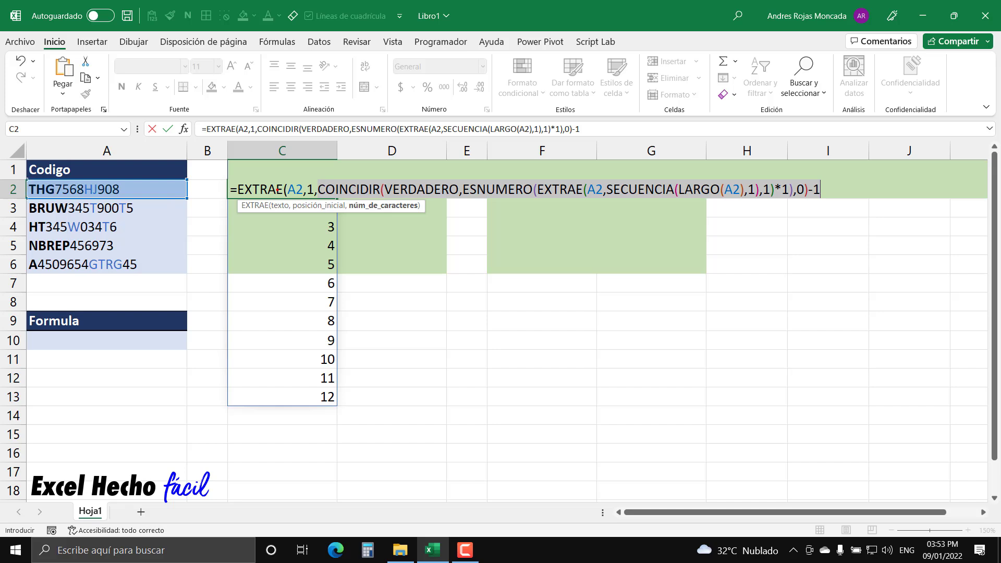
pyautogui.click(835, 190)
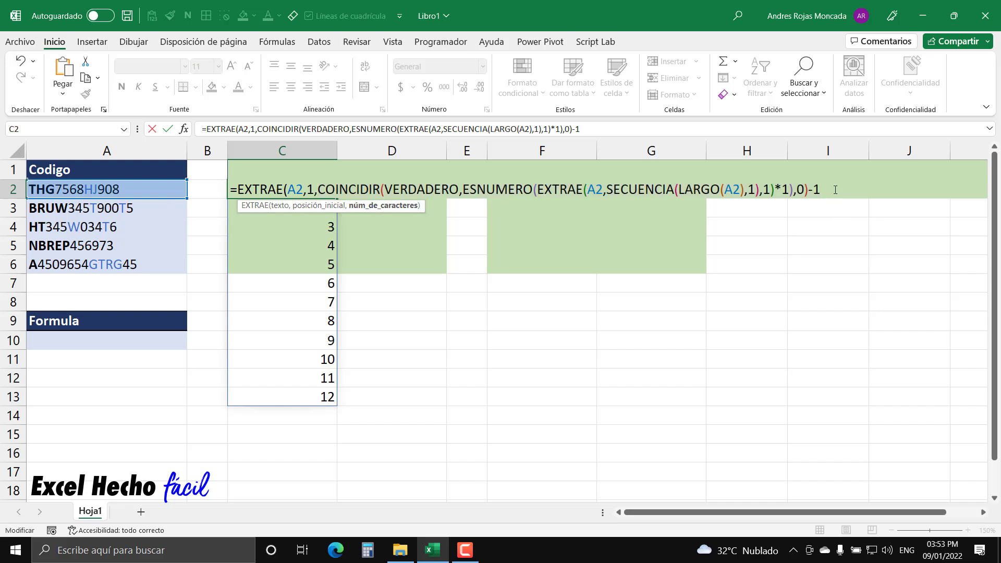
pyautogui.write(')')
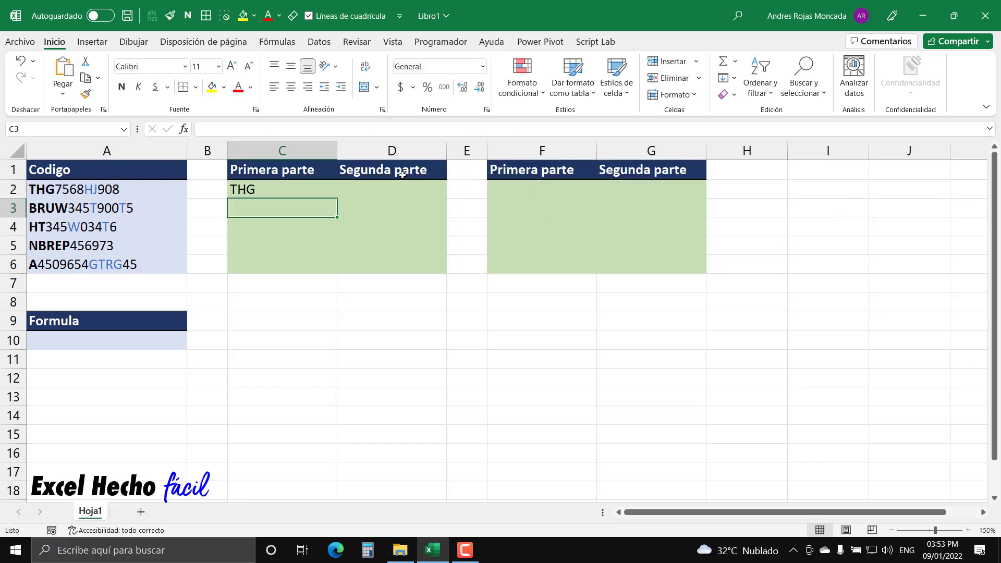
# - Fill the C2 formula down through C6 and check the copied formulas in C3 and C6
pyautogui.click(321, 186)
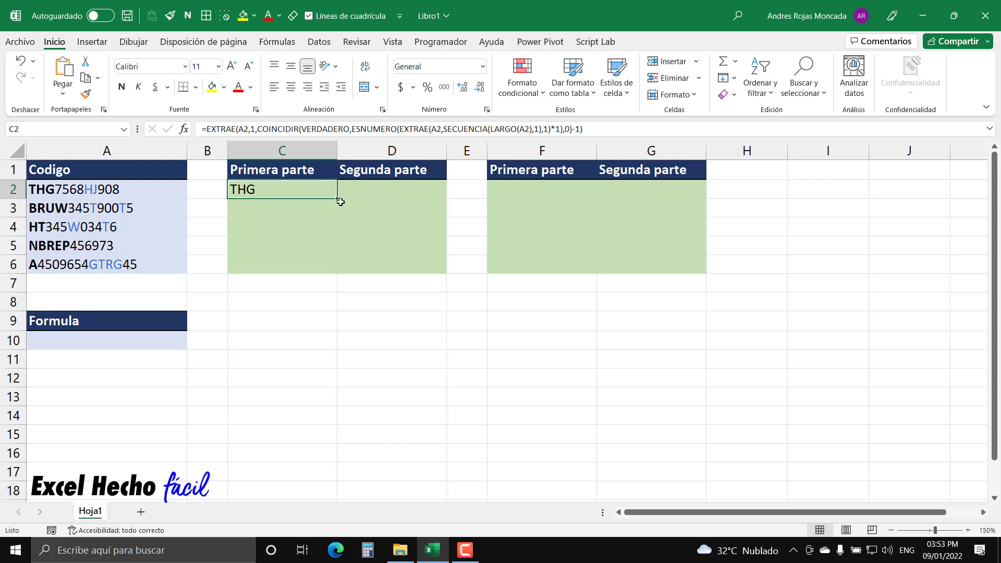
pyautogui.moveTo(337, 199); pyautogui.dragTo(338, 267)
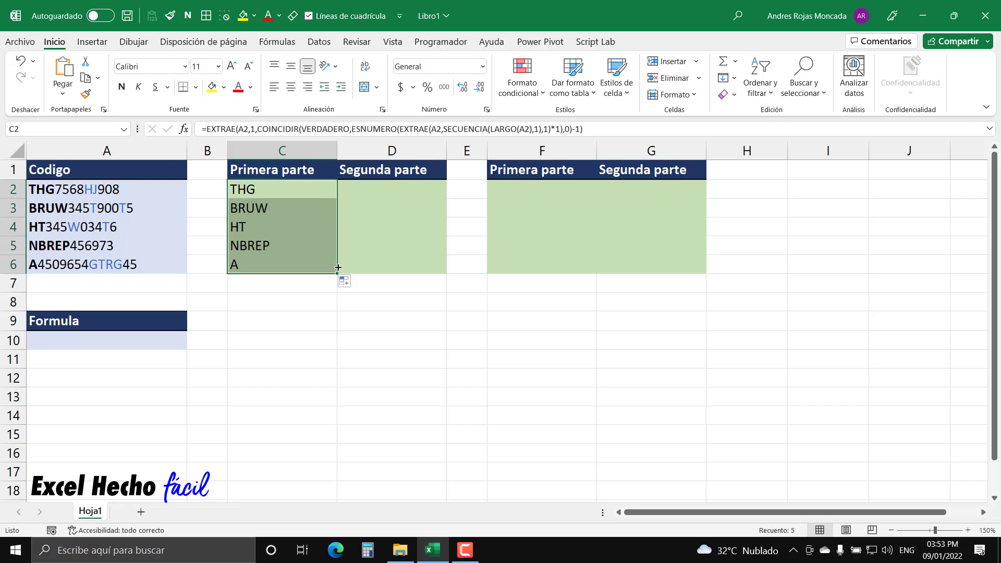
pyautogui.click(250, 210)
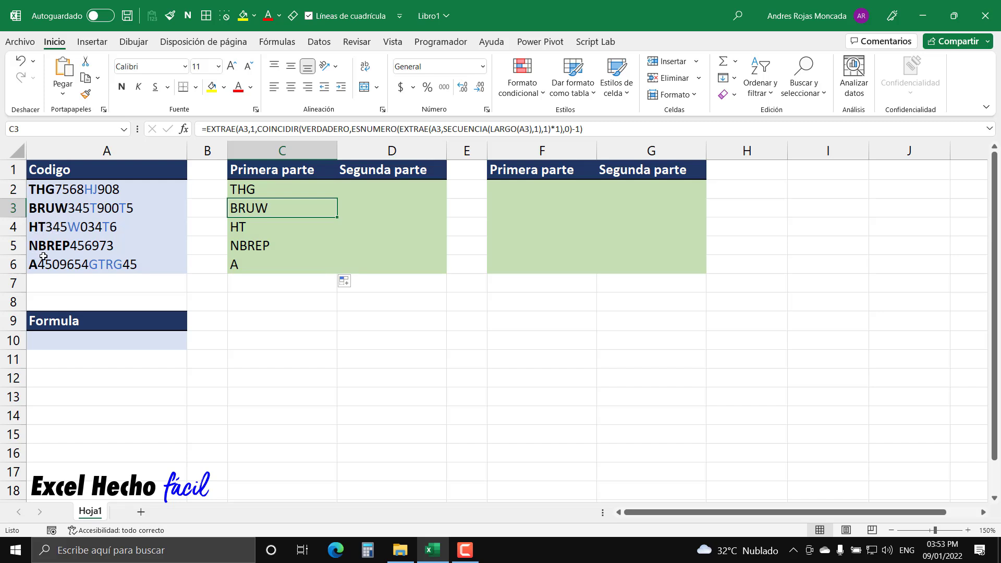
pyautogui.click(259, 270)
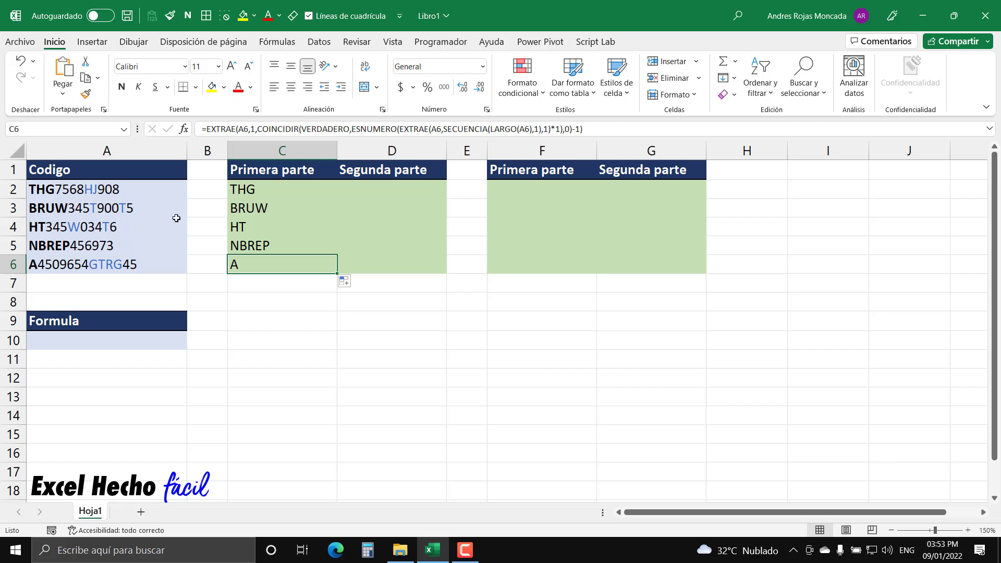
# - Show the text of the C2 formula in C8 with =FORMULATEXTO(C2)
pyautogui.click(380, 189)
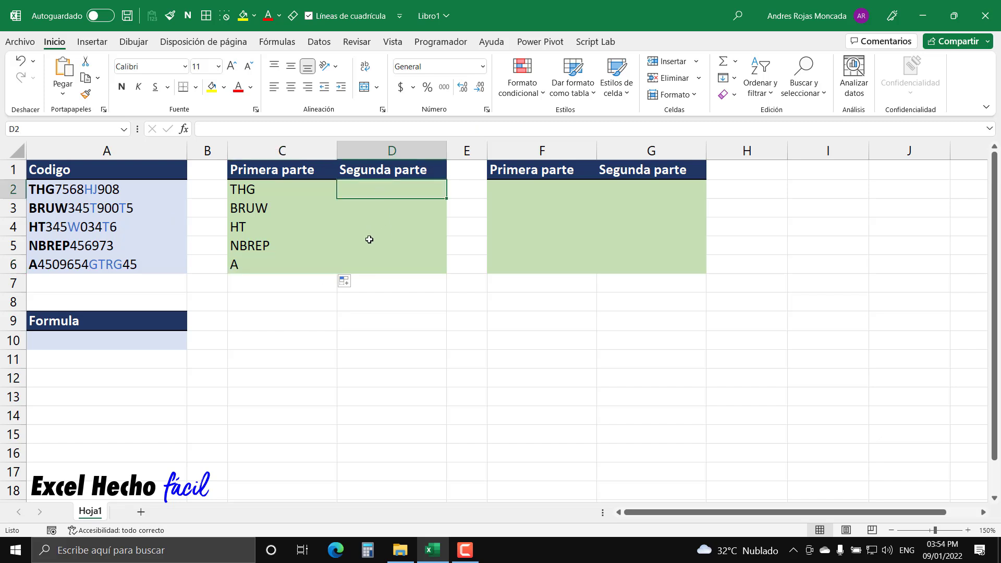
pyautogui.click(303, 316)
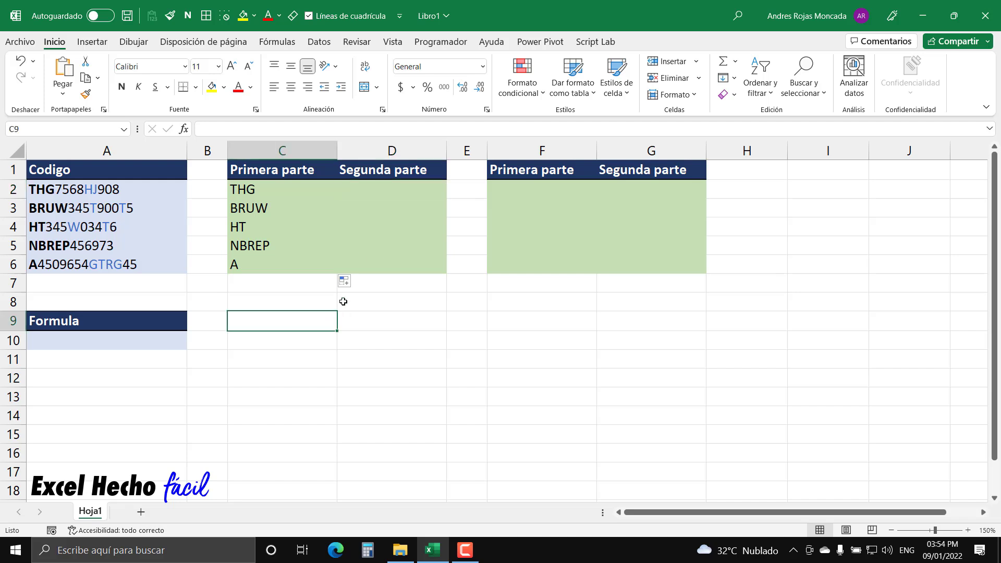
pyautogui.press('Up')
pyautogui.write('=for')
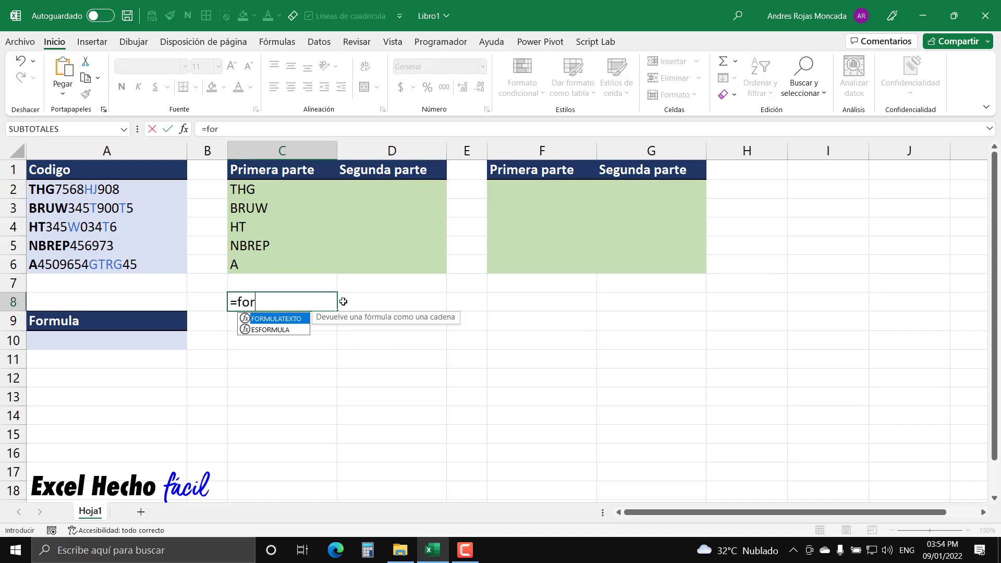
pyautogui.press('Tab')
pyautogui.click(268, 189)
pyautogui.write(')')
pyautogui.press('Return')
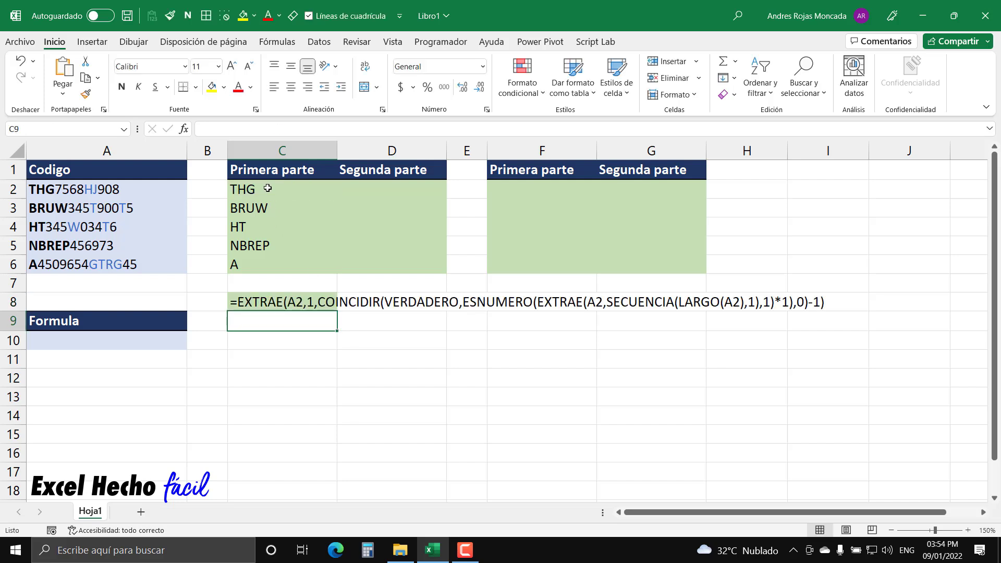
# - Clear the formatting of C8 and colour its text in the standard blue
pyautogui.click(265, 304)
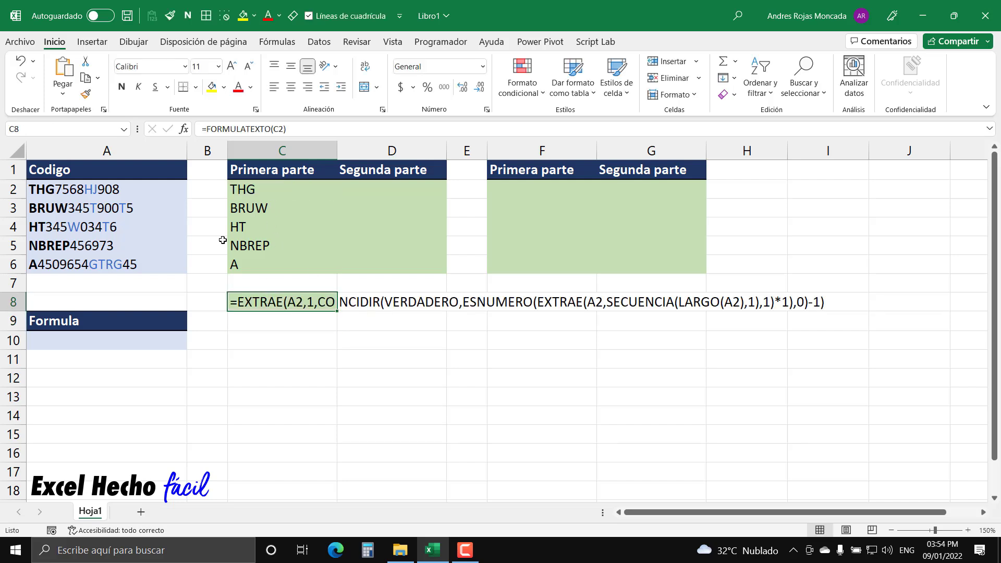
pyautogui.click(728, 95)
pyautogui.click(754, 130)
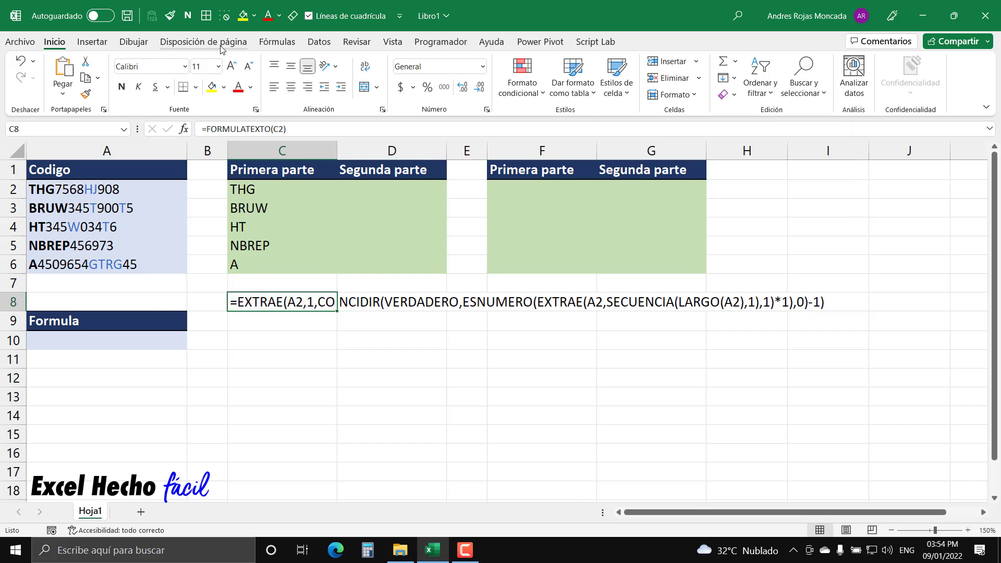
pyautogui.click(280, 16)
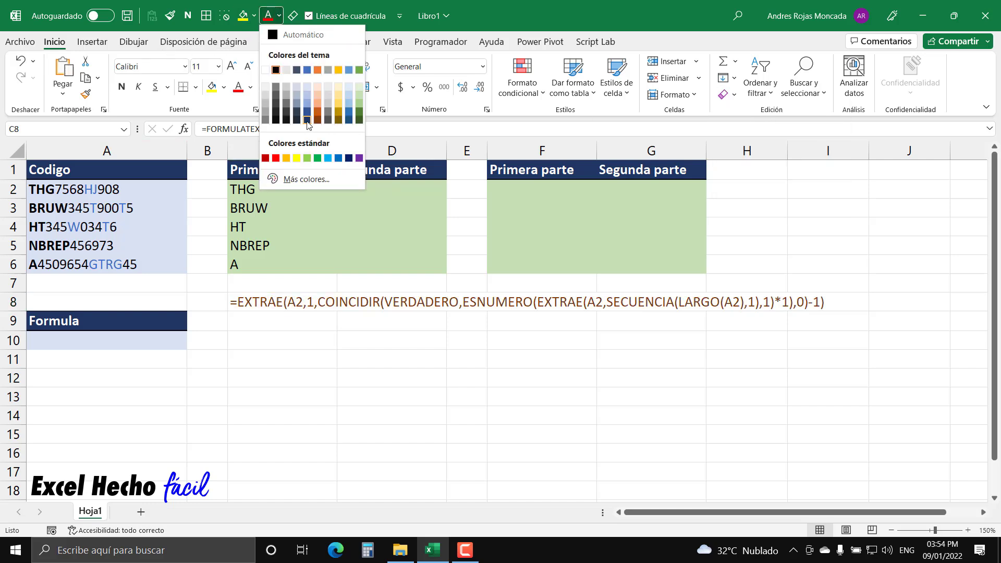
pyautogui.click(338, 158)
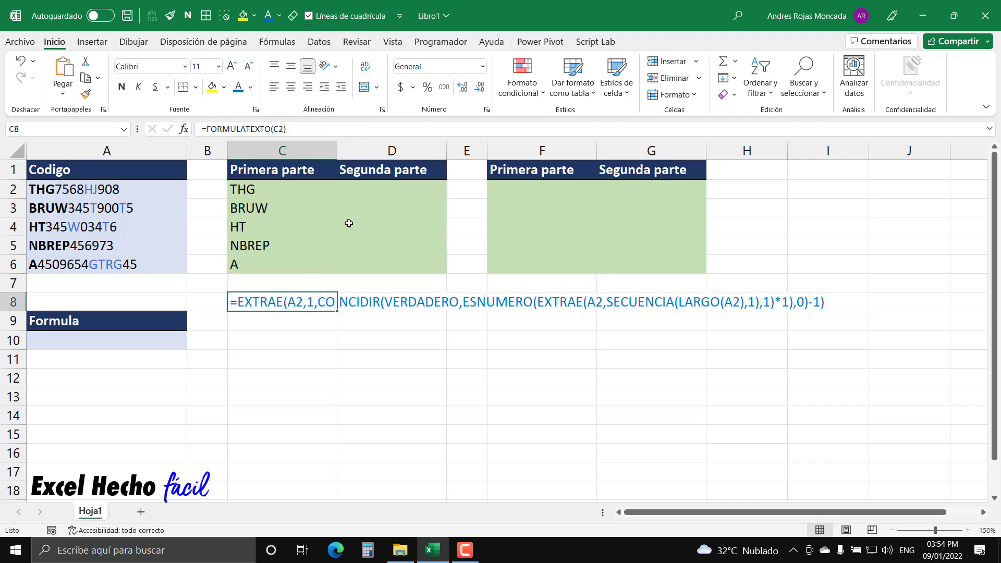
# - Start the formula =LARGO(A2) in D2 to count the code's characters, preview its value and restore the formula
pyautogui.click(359, 191)
pyautogui.write('=')
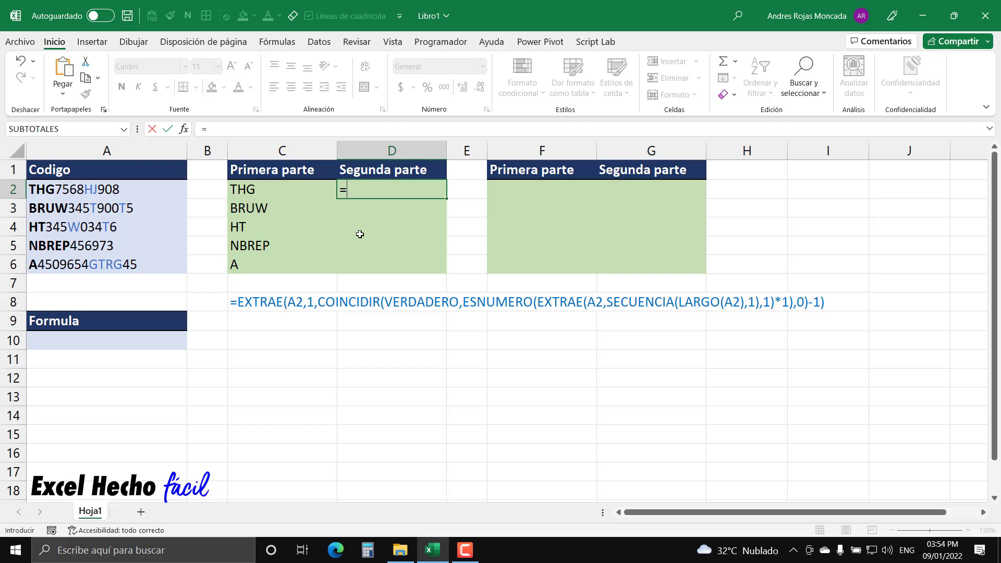
pyautogui.write('lar')
pyautogui.press('Tab')
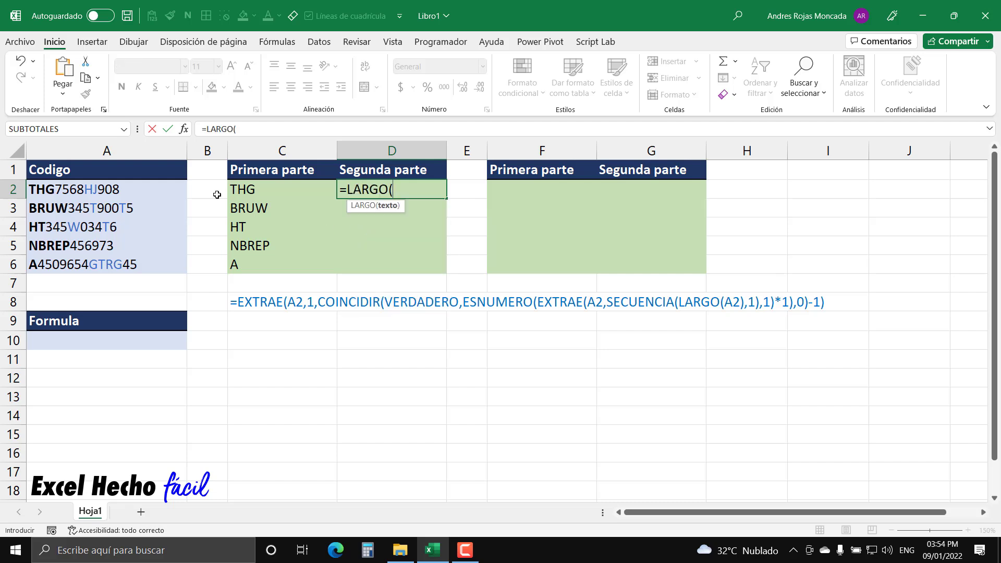
pyautogui.click(163, 189)
pyautogui.write(')')
pyautogui.press('F9')
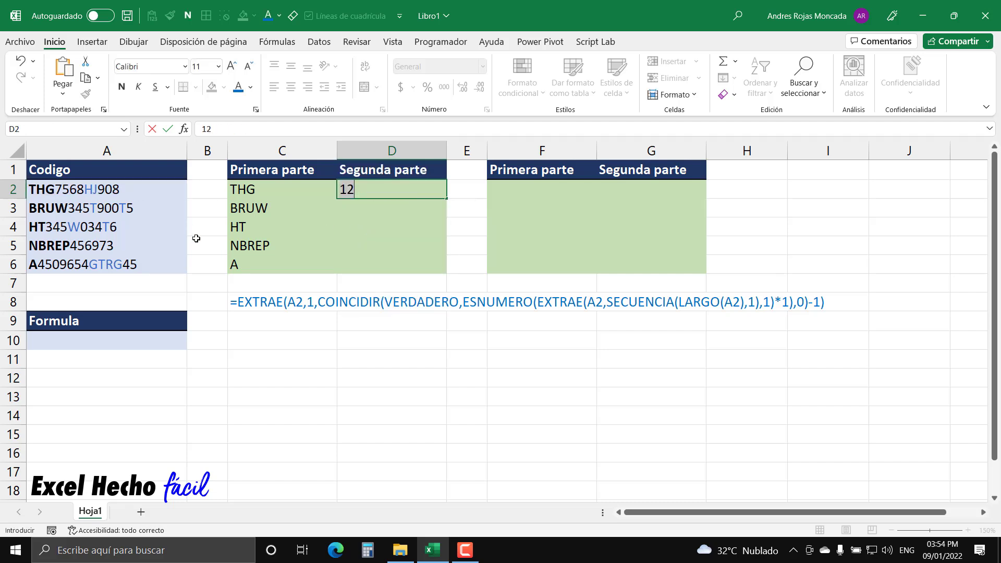
pyautogui.hotkey('ctrl', 'z')
# - Subtract the length of the first part in the D2 formula: =LARGO(A2)-LARGO(C2)
pyautogui.click(425, 189)
pyautogui.write('-lar')
pyautogui.press('Tab')
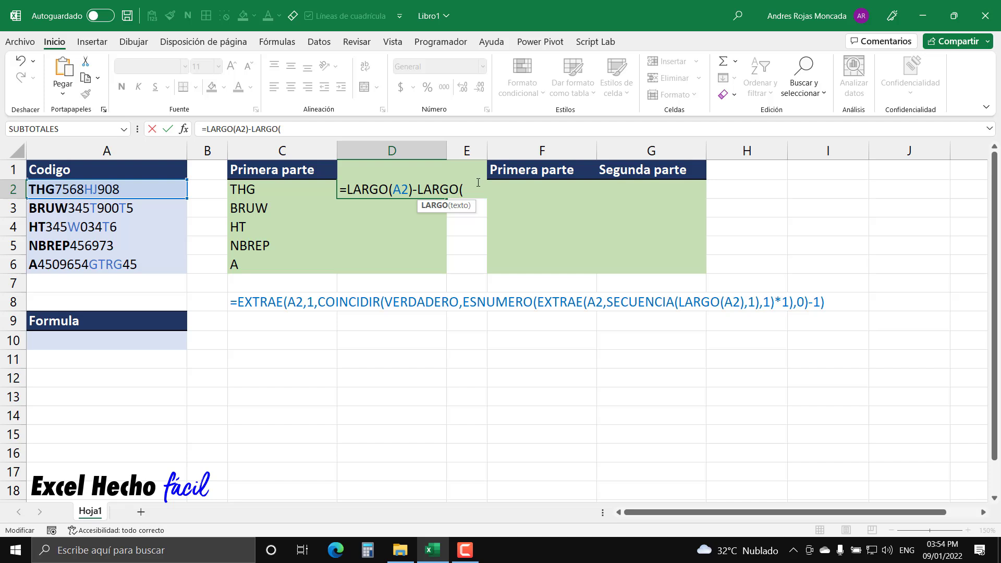
pyautogui.click(305, 184)
pyautogui.write(')')
# - Evaluate the LARGO(C2) part and the whole length difference in D2, restoring the formula after each preview
pyautogui.moveTo(418, 191); pyautogui.dragTo(487, 254)
pyautogui.write('3')
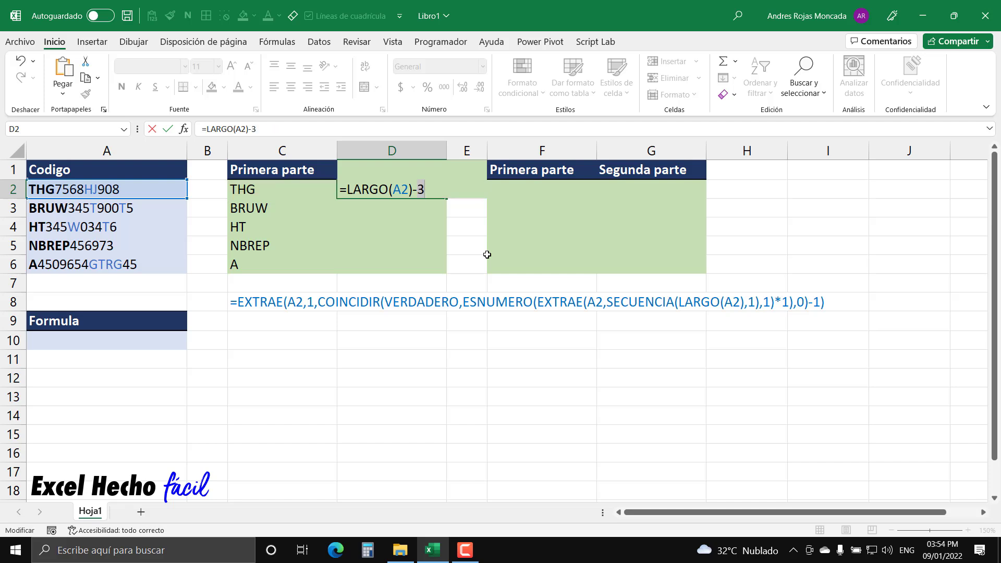
pyautogui.hotkey('ctrl', 'z')
pyautogui.moveTo(482, 189); pyautogui.dragTo(342, 188)
pyautogui.press('F9')
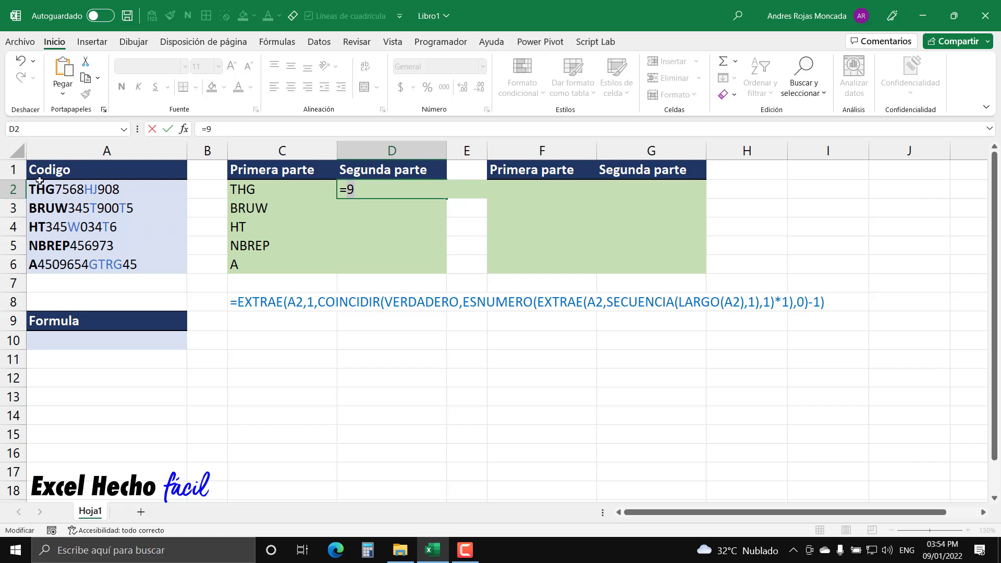
pyautogui.hotkey('ctrl', 'z')
# - Wrap the D2 expression as =DERECHA(A2,LARGO(A2)-LARGO(C2)) and fill it down through D6
pyautogui.click(349, 189)
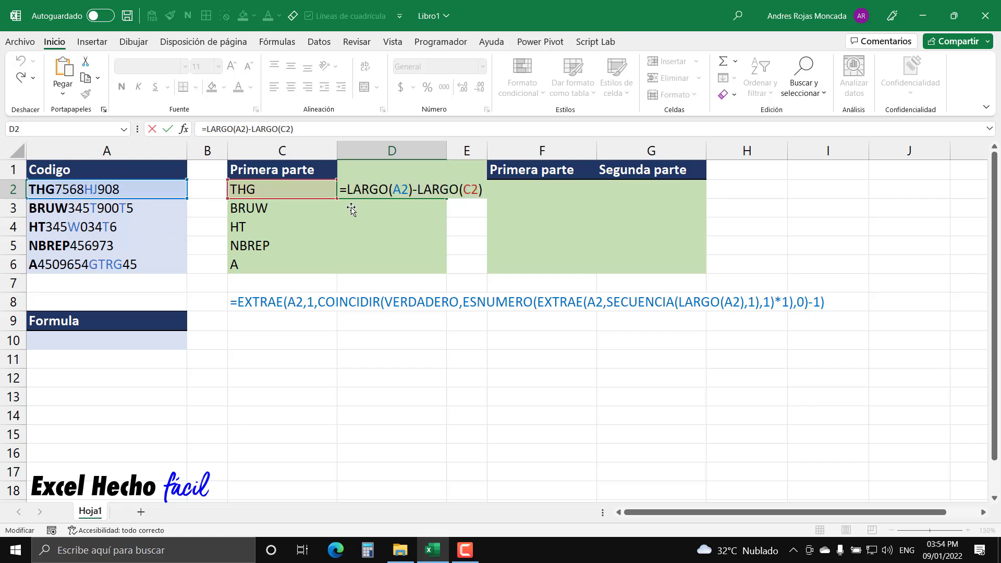
pyautogui.write('dere')
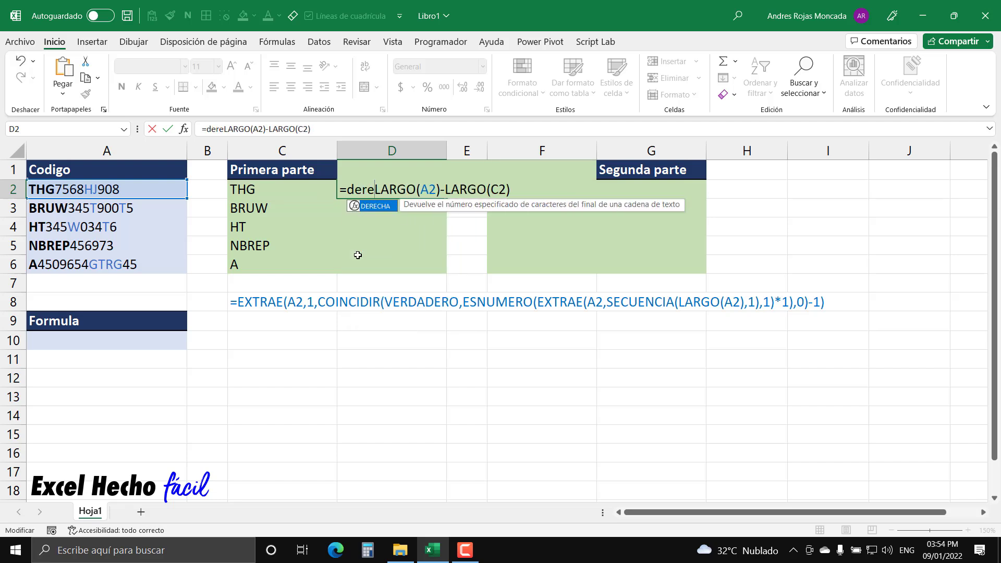
pyautogui.press('Tab')
pyautogui.click(161, 190)
pyautogui.write(',')
pyautogui.click(424, 206)
pyautogui.click(567, 190)
pyautogui.write(')')
pyautogui.hotkey('ctrl', 'Return')
pyautogui.moveTo(447, 199); pyautogui.dragTo(441, 268)
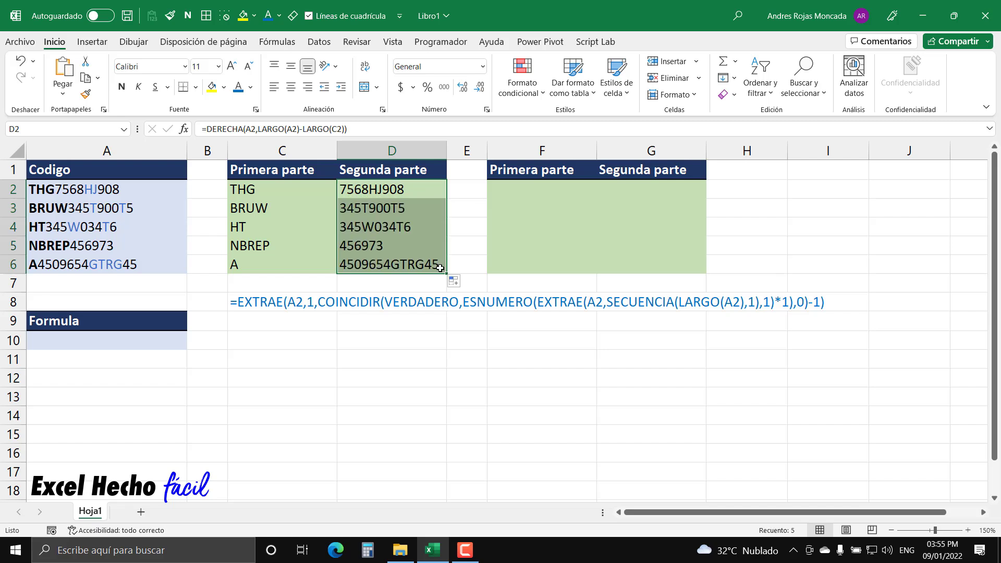
# - Document the D2 formula in C9 with =FORMULATEXTO(D2) and copy the blue text formatting of C8 onto it
pyautogui.click(273, 322)
pyautogui.write('=for')
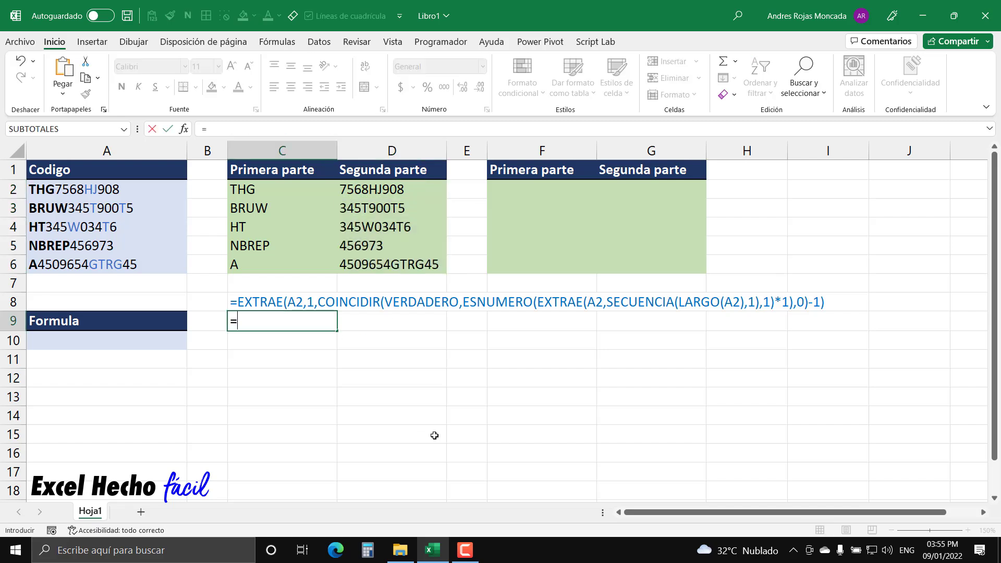
pyautogui.press('Tab')
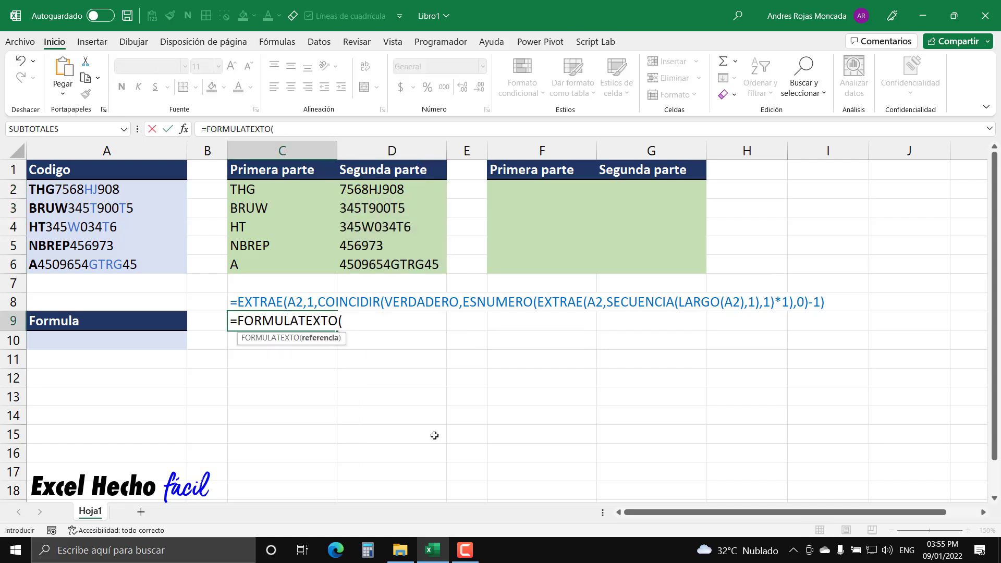
pyautogui.click(380, 189)
pyautogui.write(')')
pyautogui.press('Return')
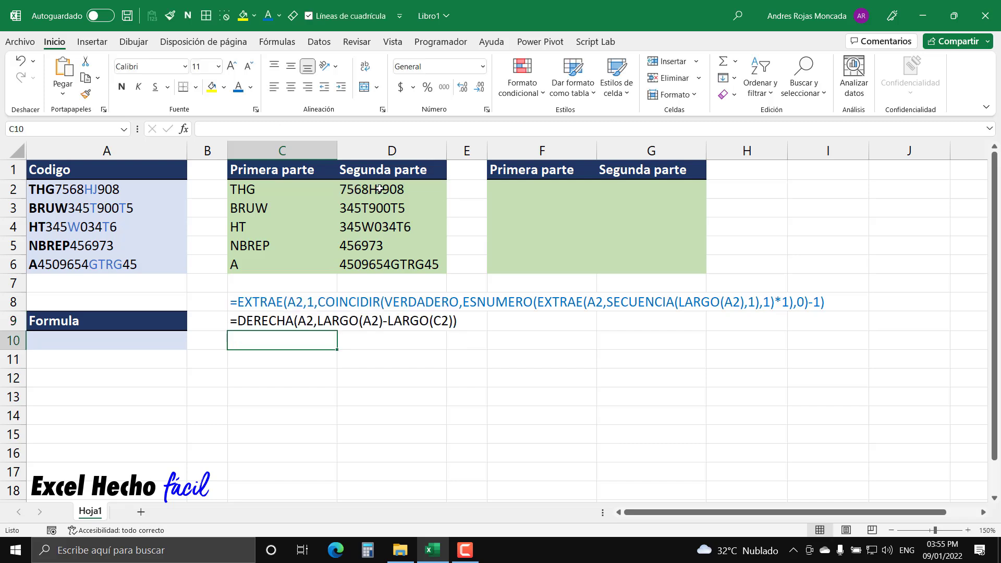
pyautogui.click(271, 295)
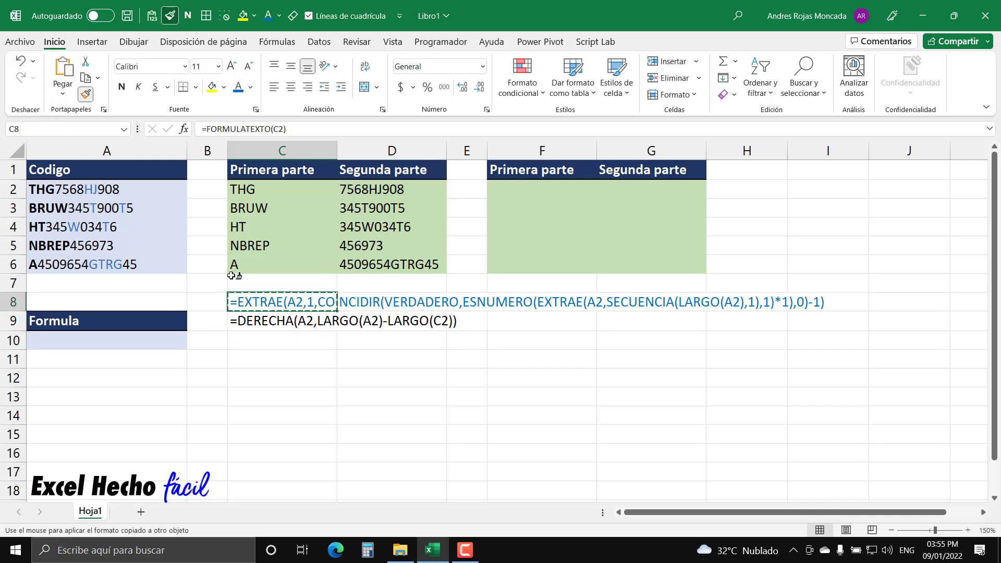
pyautogui.click(258, 319)
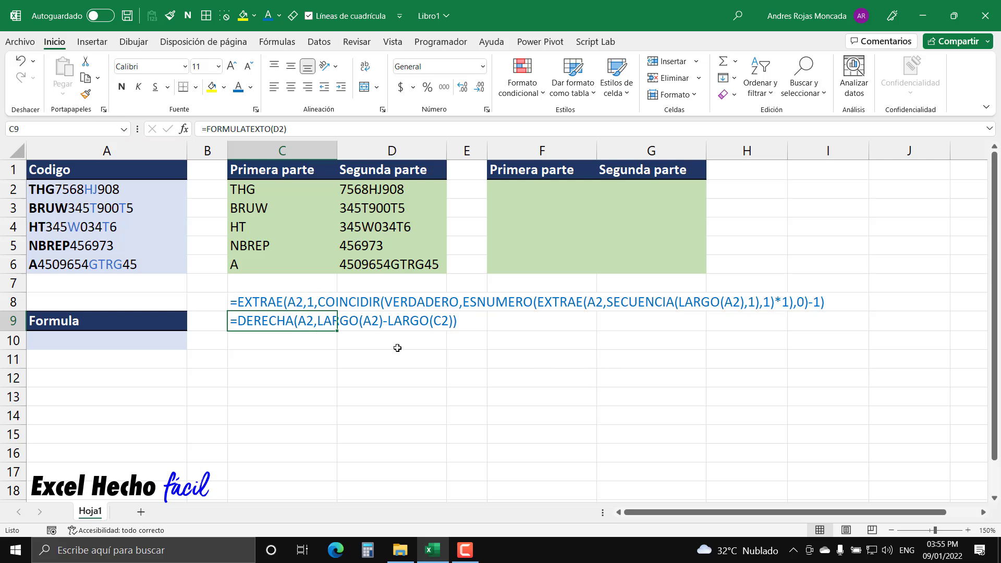
pyautogui.moveTo(279, 189); pyautogui.dragTo(413, 265)
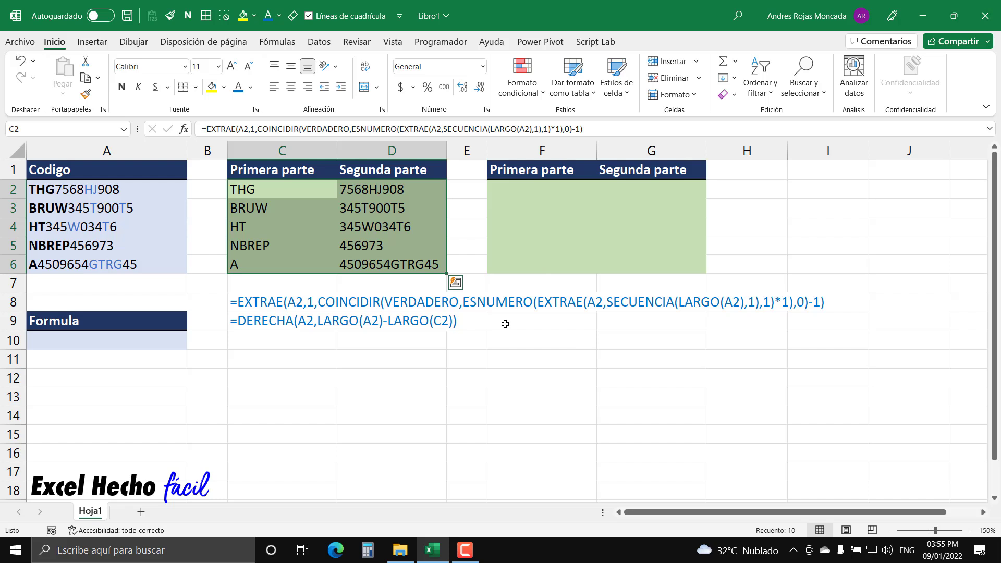
pyautogui.click(106, 344)
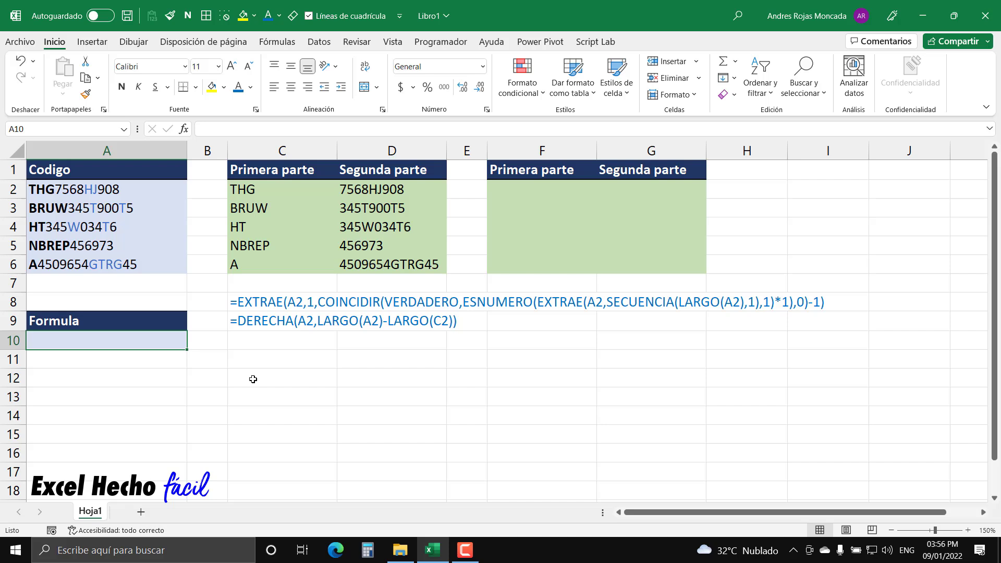
# - Try the placeholder custom function =NuevaFuncion(A2) in F2 and clear the cell
pyautogui.click(547, 189)
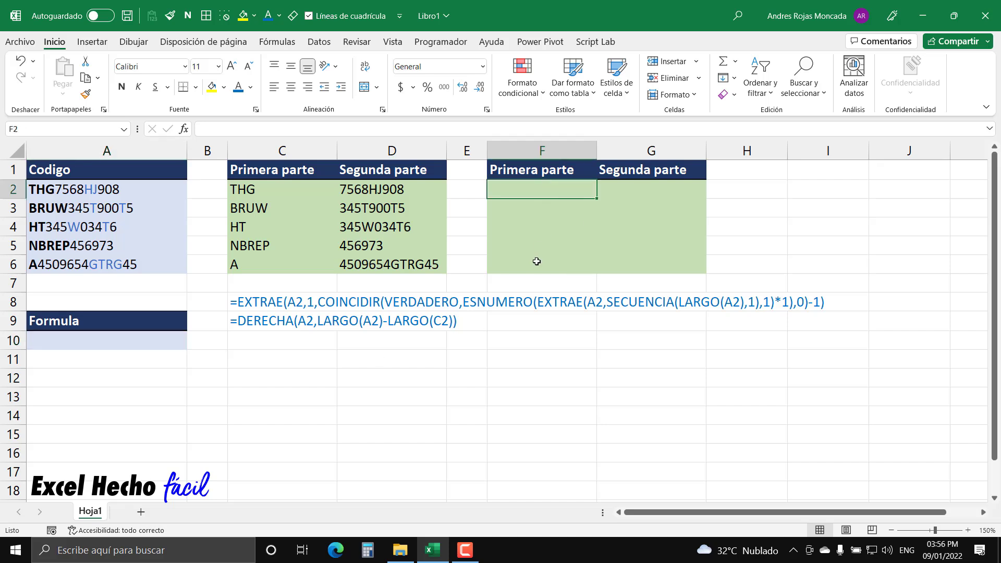
pyautogui.write('=Nu')
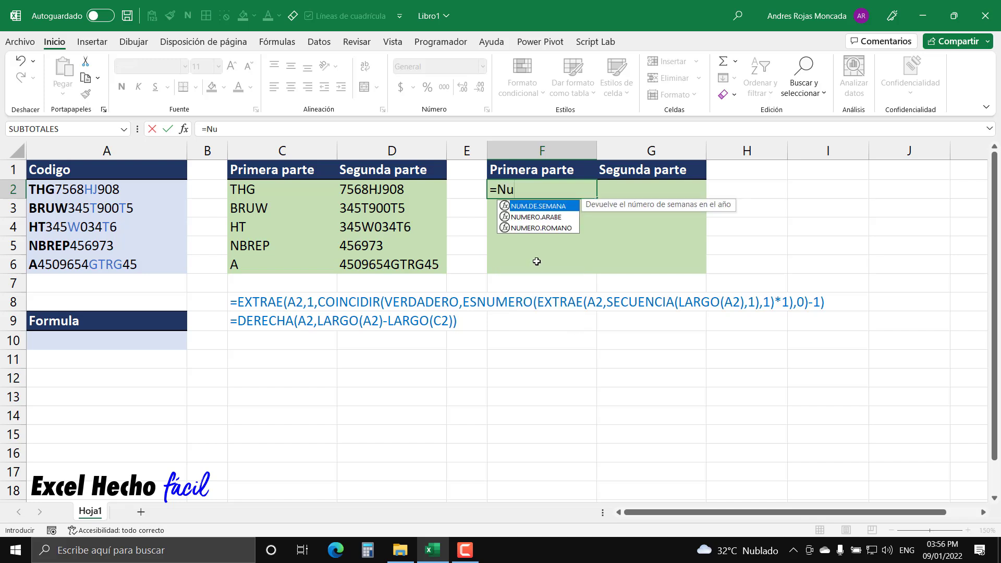
pyautogui.write('evaFuncion')
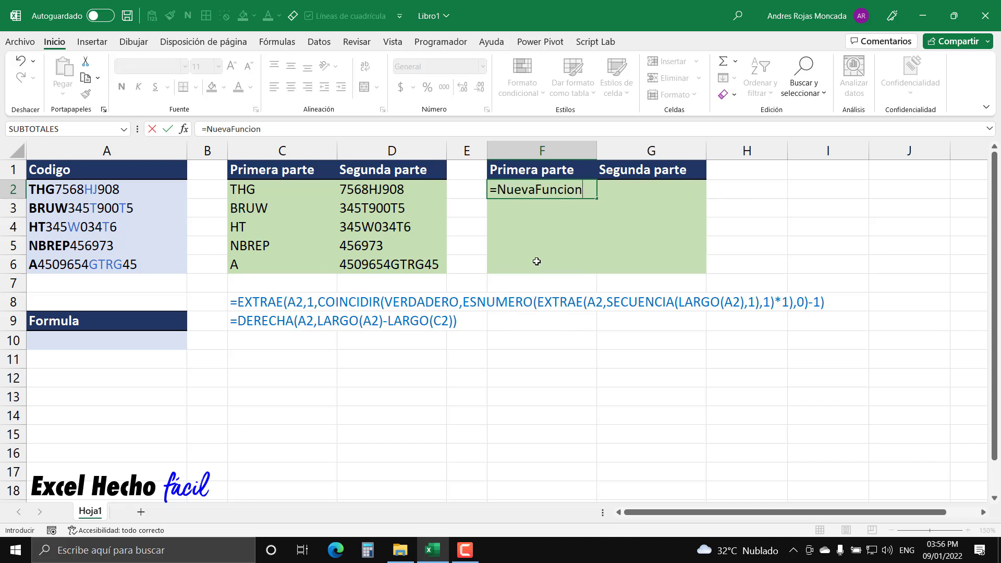
pyautogui.write('(')
pyautogui.click(91, 191)
pyautogui.write(')')
pyautogui.press('Return')
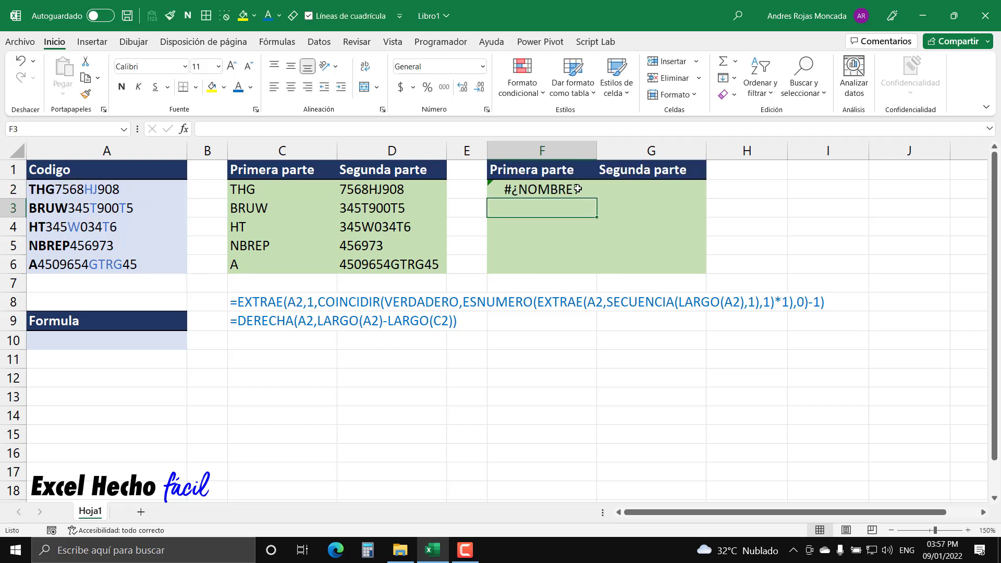
pyautogui.moveTo(578, 189); pyautogui.dragTo(624, 191)
pyautogui.moveTo(256, 190); pyautogui.dragTo(388, 265)
pyautogui.click(514, 188)
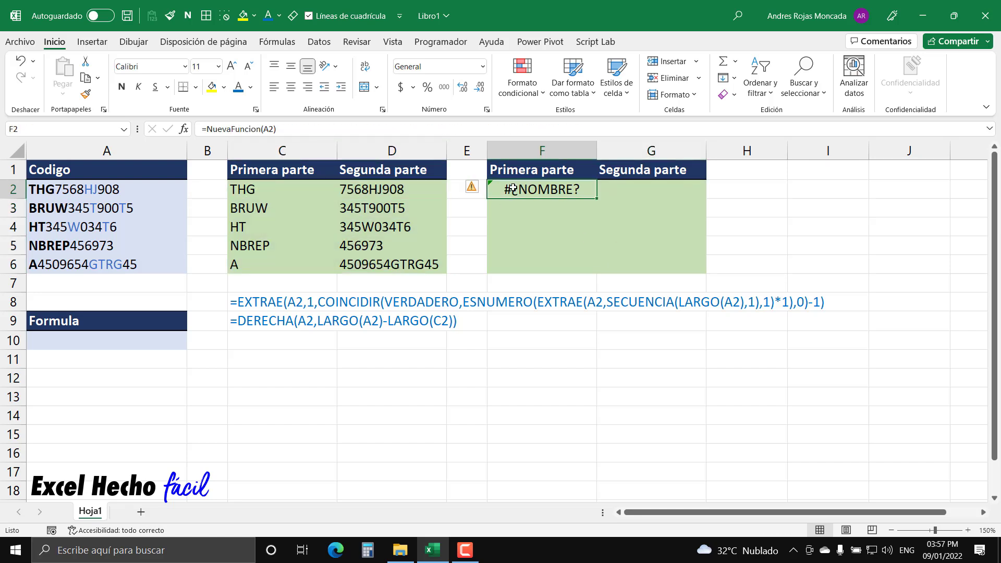
pyautogui.press('Delete')
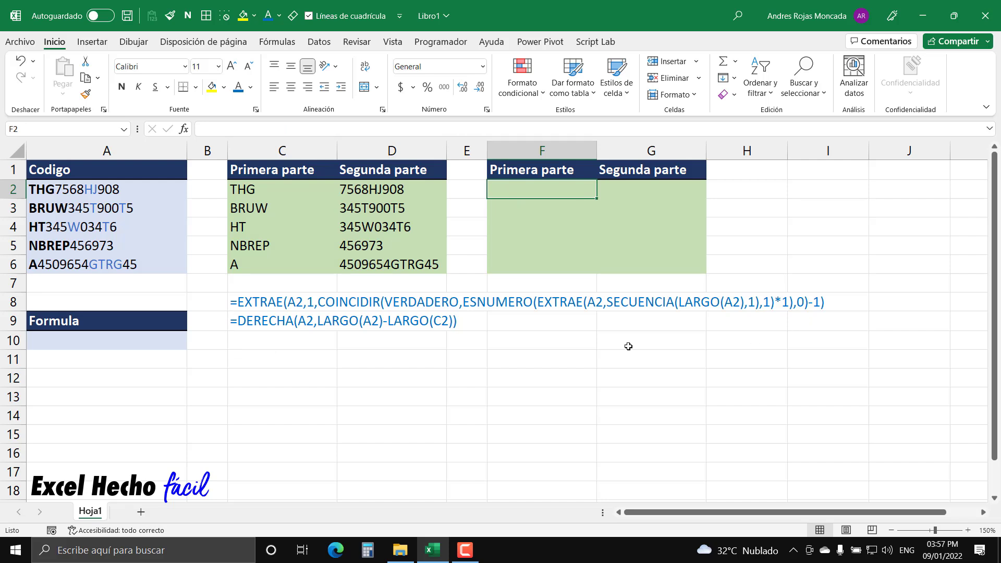
# - Start a formula in A10 with the LAMBDA function, up to its opening parenthesis
pyautogui.click(134, 340)
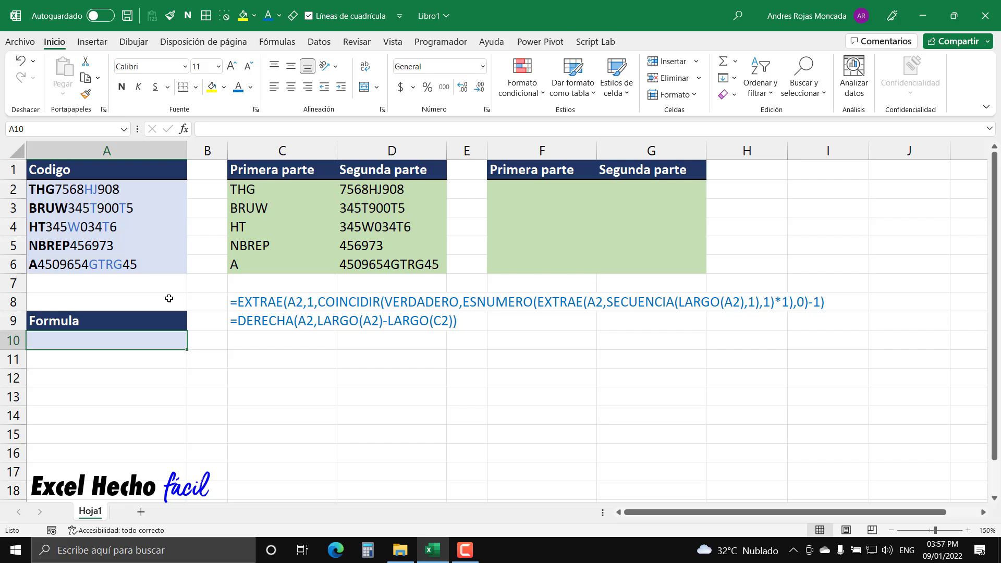
pyautogui.write('=')
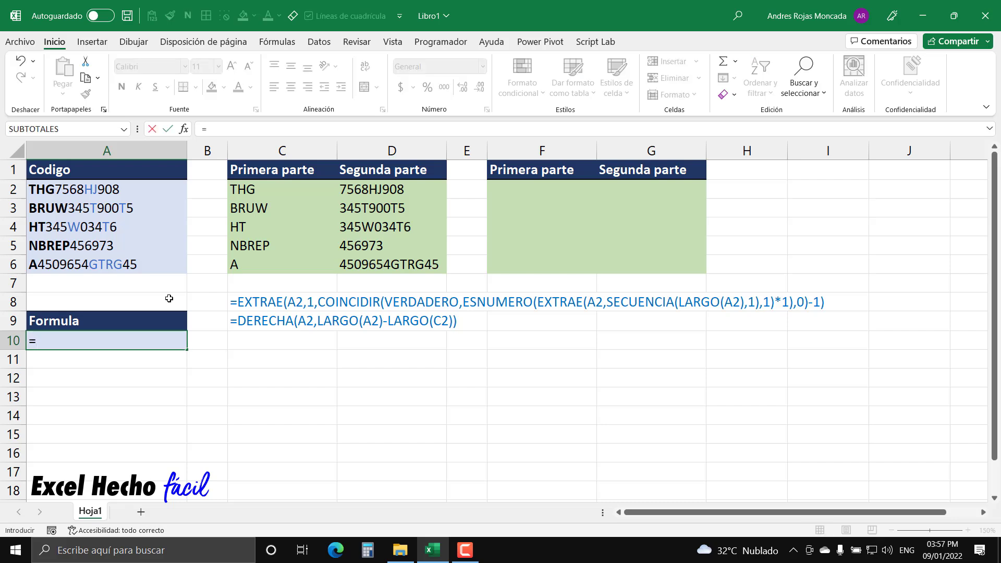
pyautogui.write('lam')
pyautogui.press('Tab')
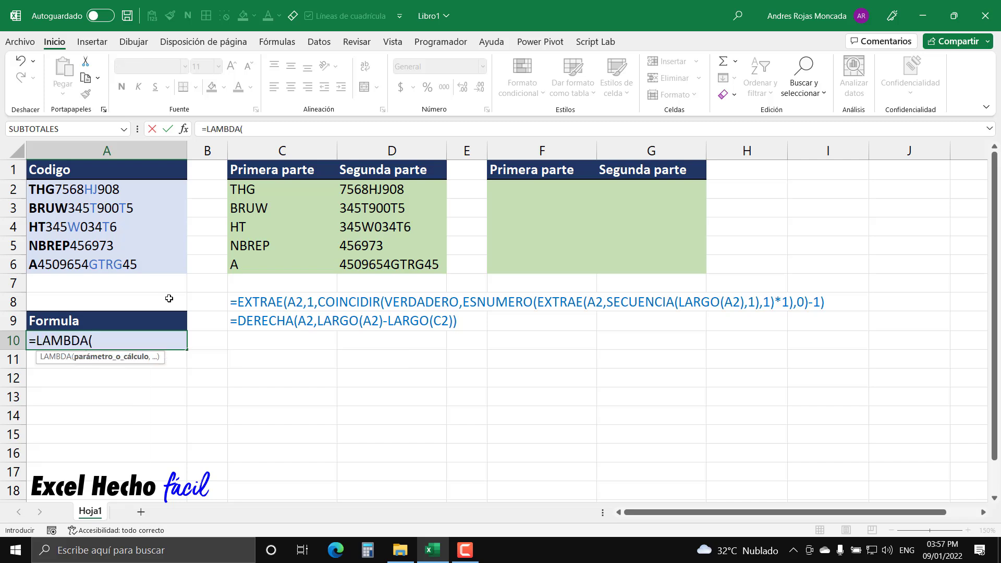
pyautogui.press('BackSpace')
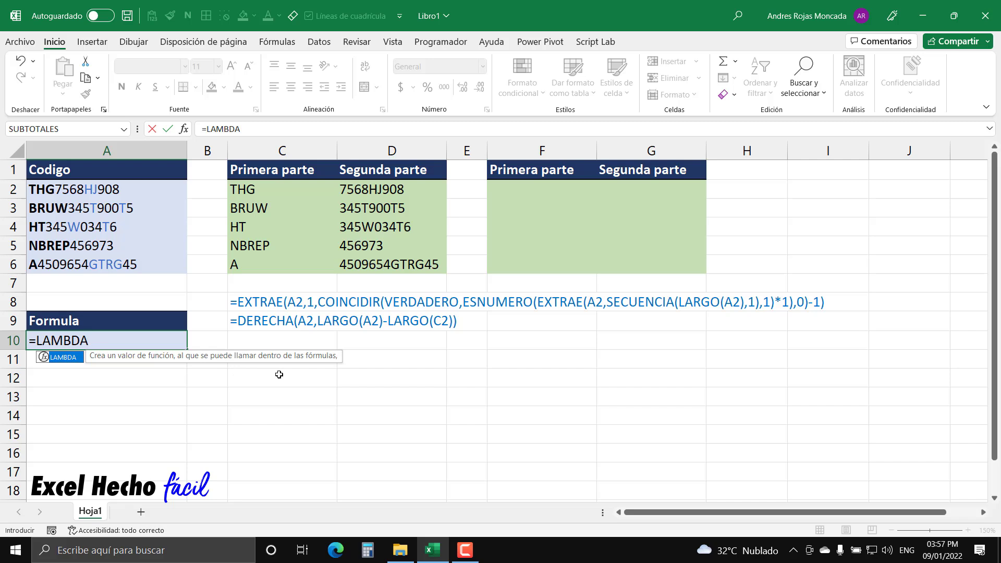
pyautogui.write('(')
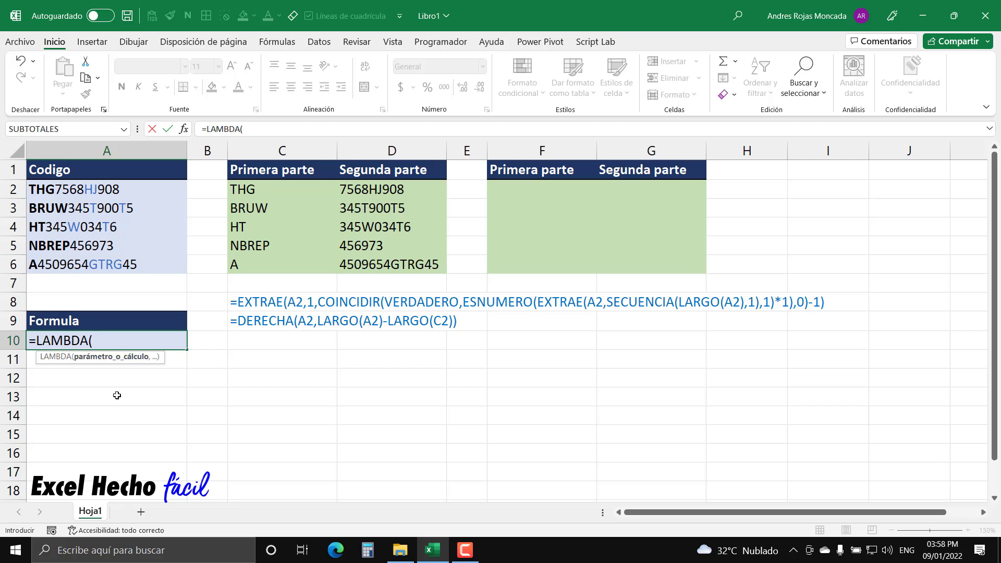
# - Complete the A10 formula as the demo =LAMBDA(Uno,Dos,Tres,Uno+Dos+Tres)(10,20,30)
pyautogui.write('Uno,Dos,')
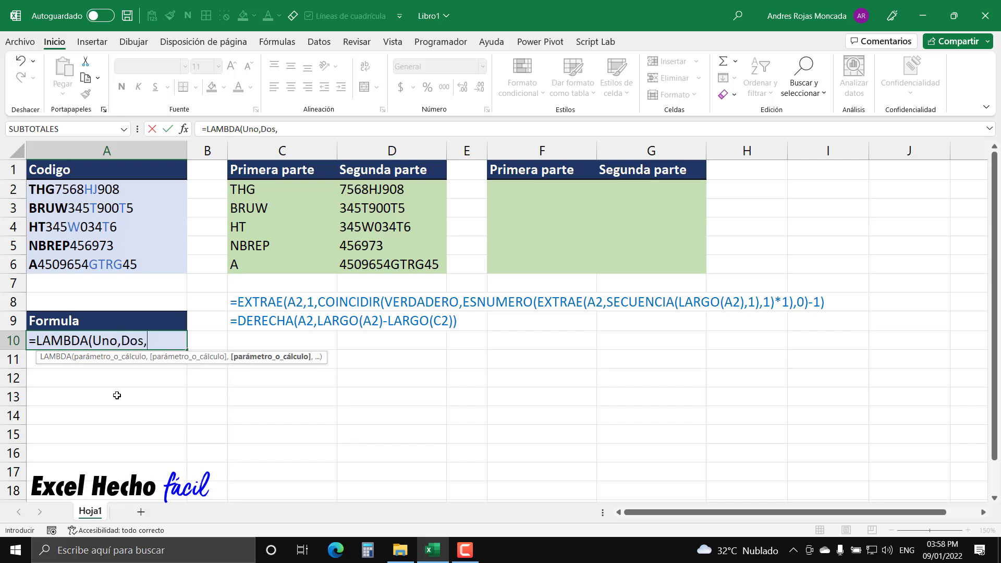
pyautogui.write('Tres,')
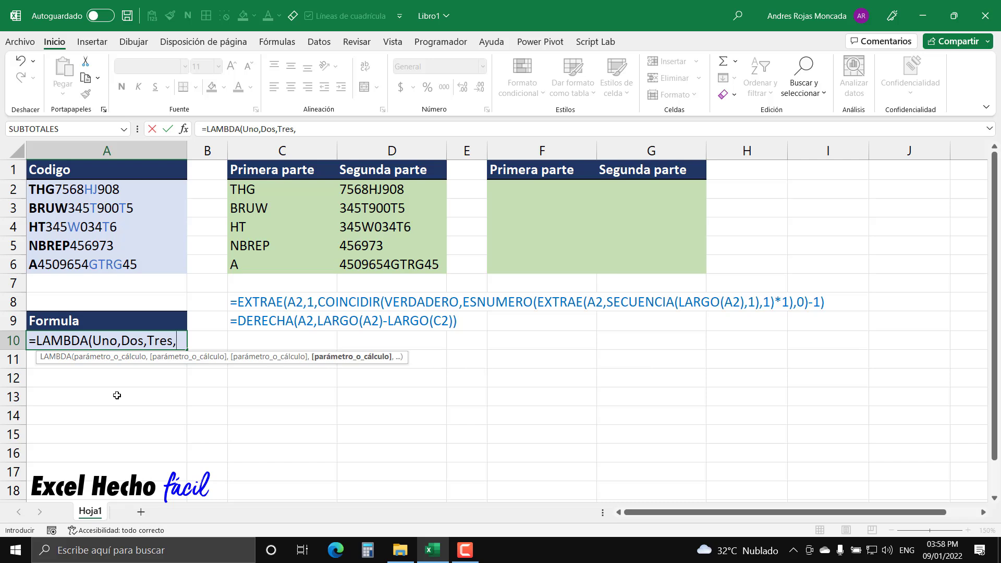
pyautogui.write('uno')
pyautogui.press('Tab')
pyautogui.write('+dos')
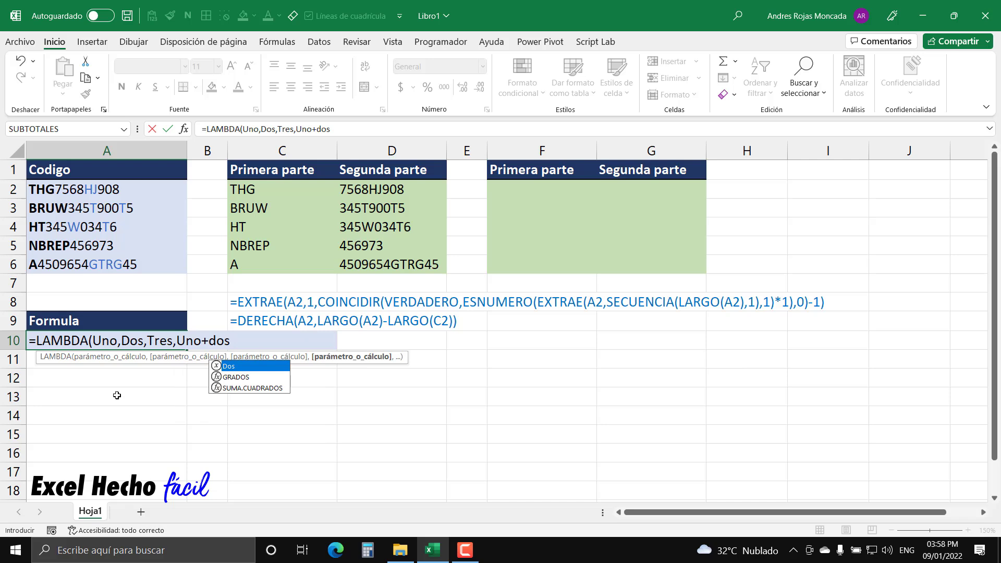
pyautogui.press('Tab')
pyautogui.write('+tr')
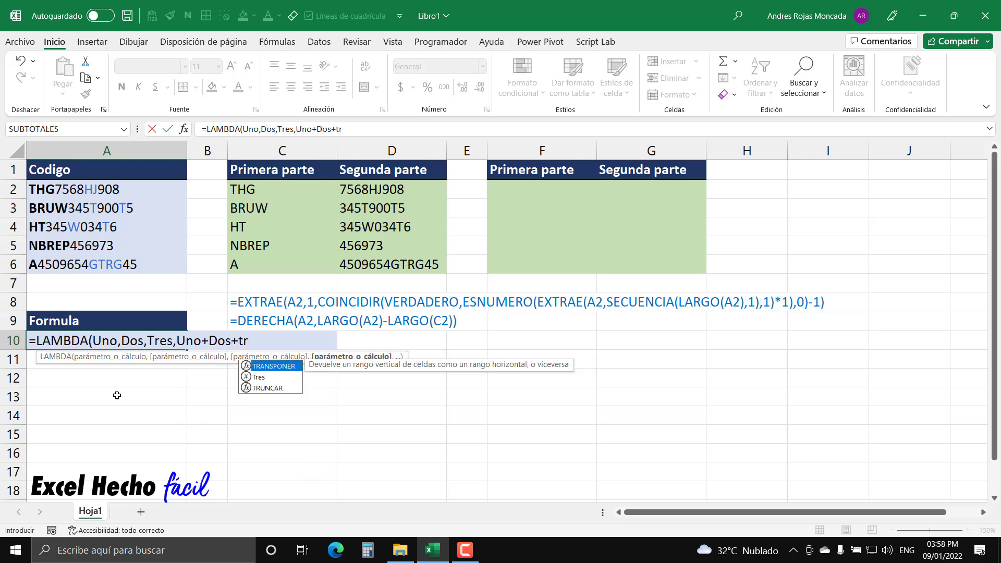
pyautogui.press('Tab')
pyautogui.write(')')
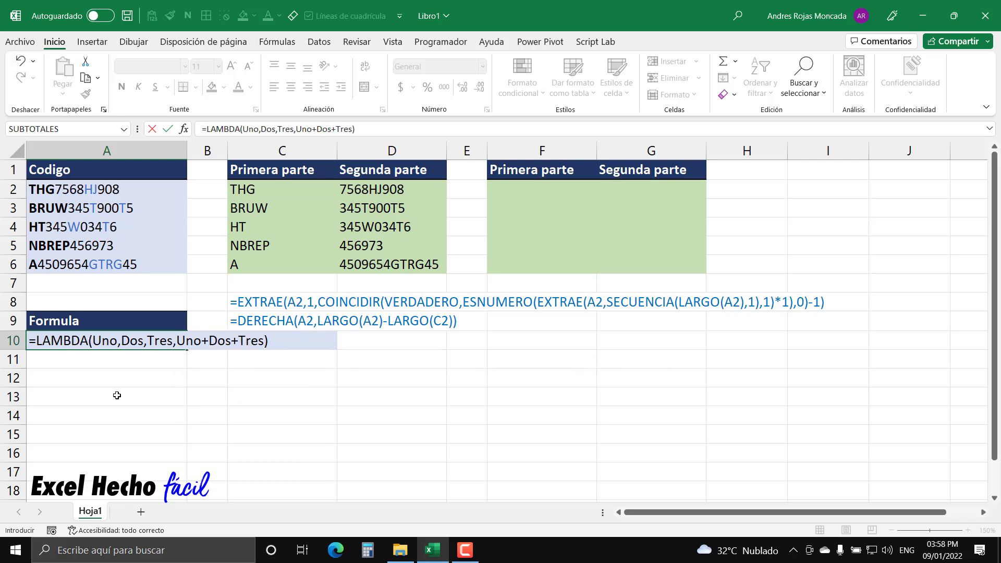
pyautogui.write('(10,20,30')
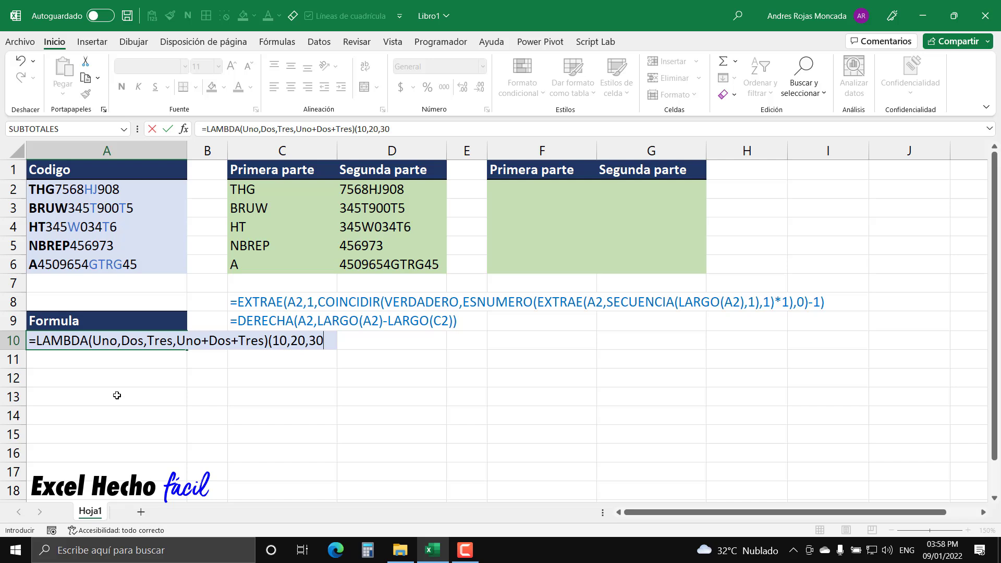
pyautogui.write(')')
pyautogui.press('Return')
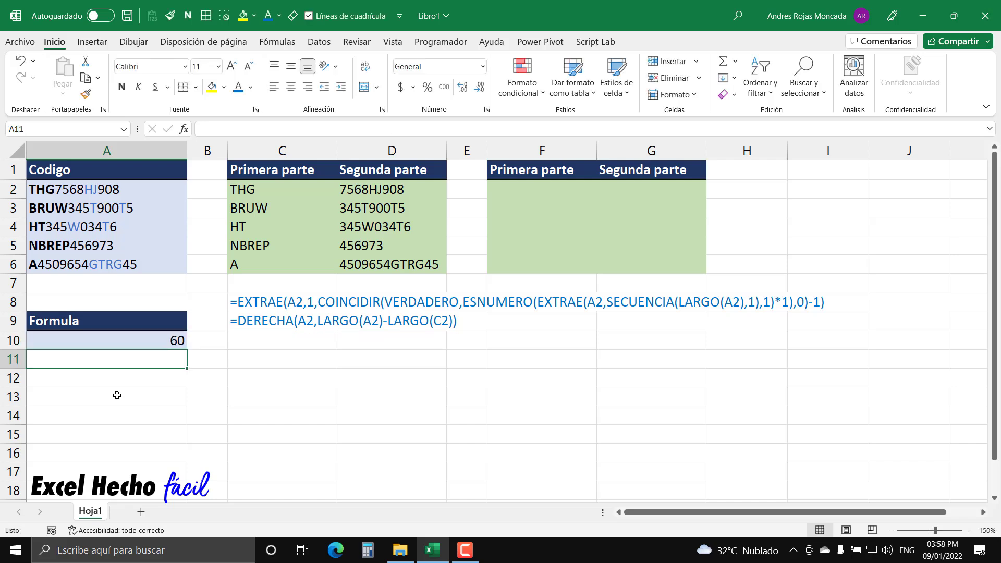
# - Edit the LAMBDA formula in A10, replacing everything after the opening parenthesis with the single parameter pCodigo and a comma
pyautogui.click(132, 344)
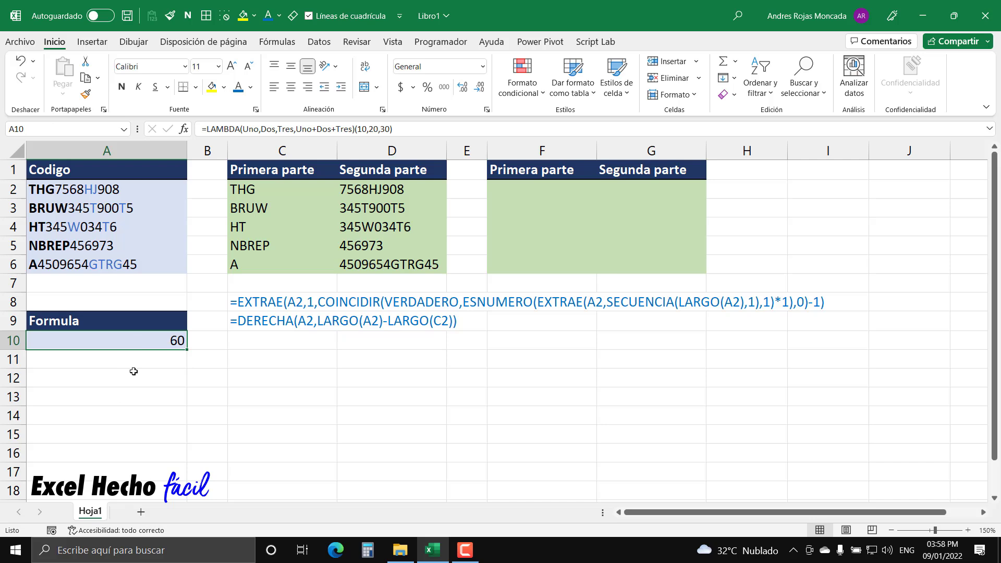
pyautogui.press('F2')
pyautogui.moveTo(92, 342); pyautogui.dragTo(376, 449)
pyautogui.press('Delete')
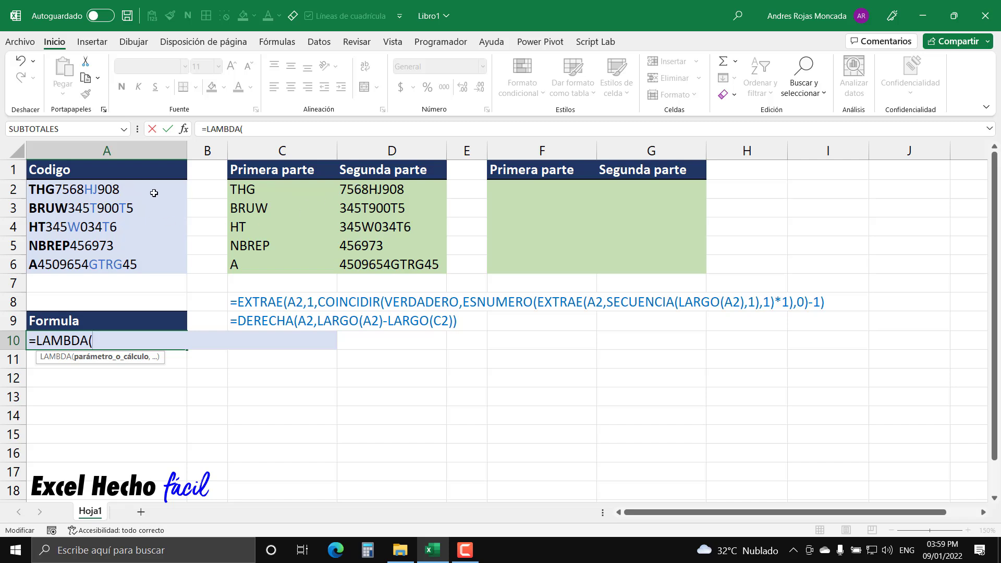
pyautogui.write('p')
pyautogui.moveTo(93, 341); pyautogui.dragTo(107, 342)
pyautogui.click(107, 342)
pyautogui.write('Codigo,')
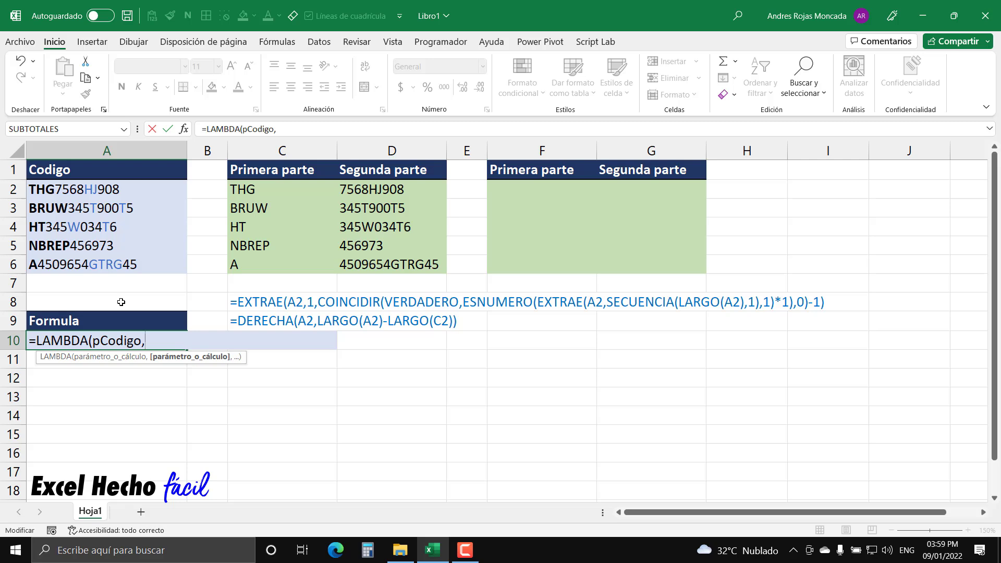
# - Examine the first and second arguments of the LAMBDA formula in A10 by highlighting each one
pyautogui.click(119, 358)
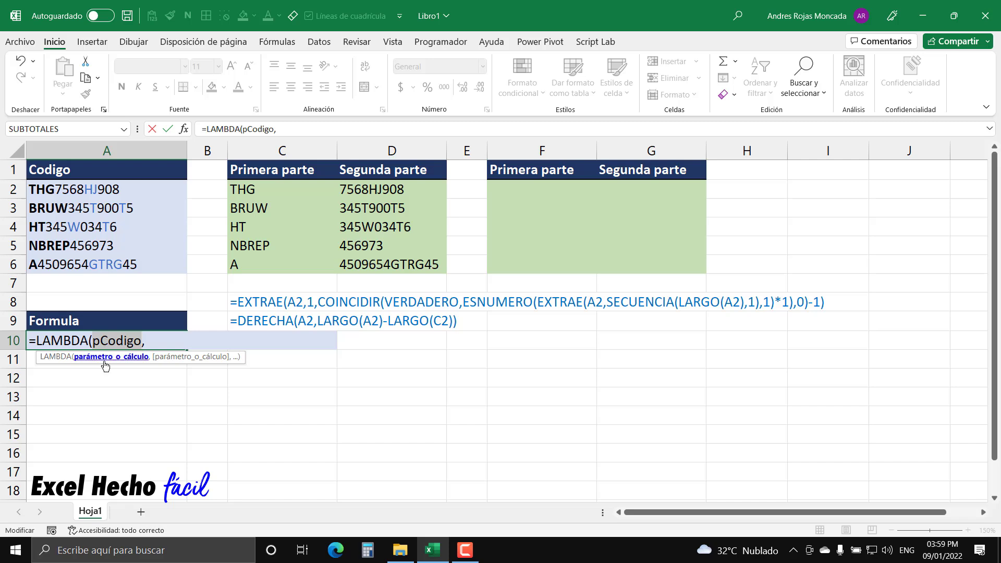
pyautogui.press('End')
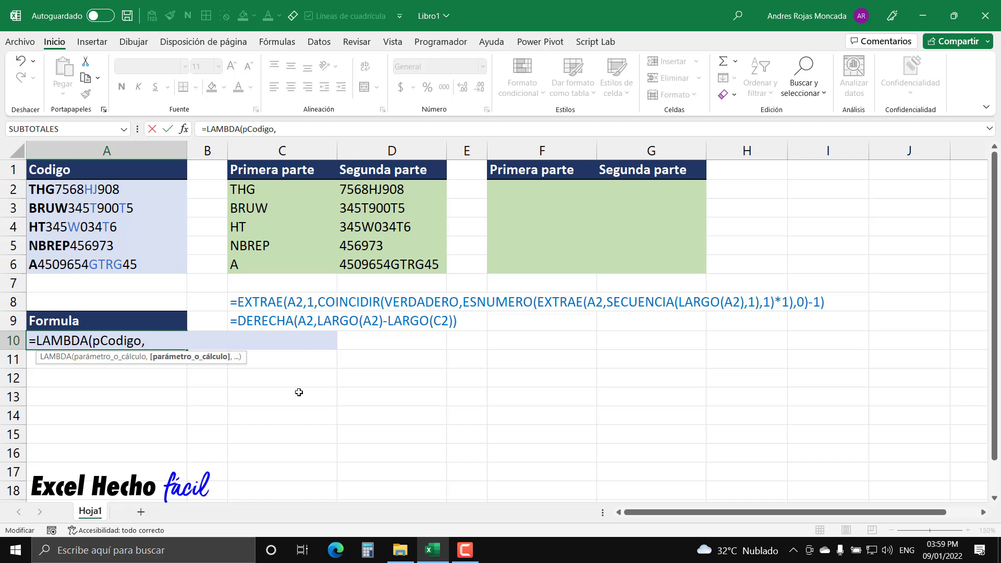
pyautogui.click(90, 360)
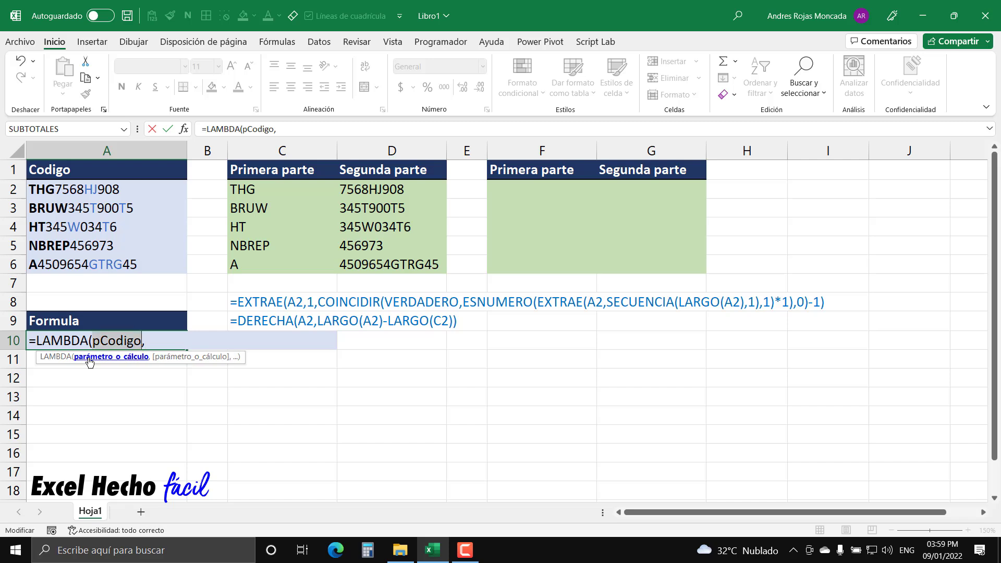
pyautogui.click(197, 360)
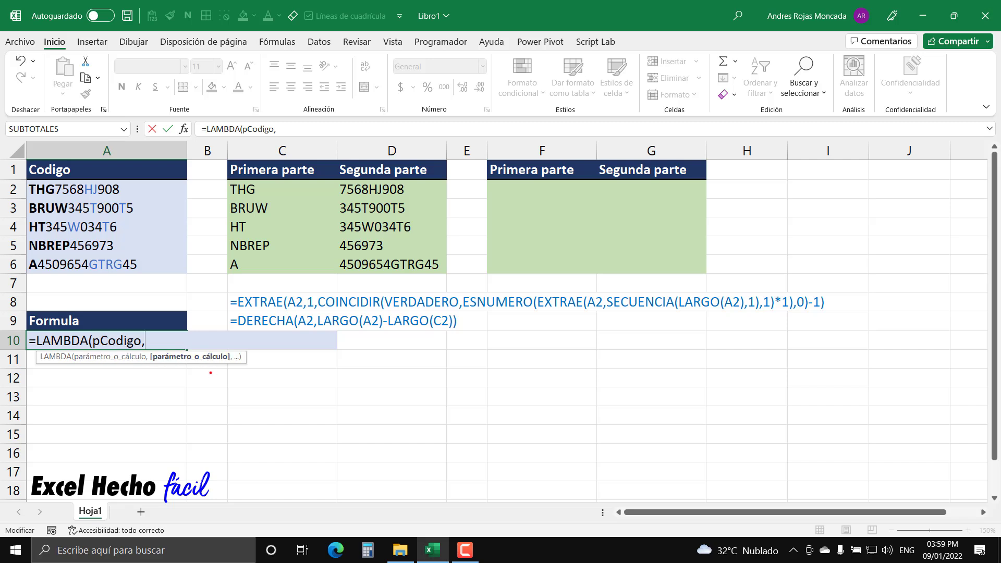
pyautogui.moveTo(209, 364); pyautogui.dragTo(209, 396)
pyautogui.moveTo(154, 348)
pyautogui.mouseDown()
pyautogui.moveTo(189, 368)
pyautogui.moveTo(157, 369)
pyautogui.mouseUp()
pyautogui.press('e')
# - Insert a line break after the pCodigo parameter in A10 and move the function's syntax hint above the Formula header
pyautogui.hotkey('alt', 'Return')
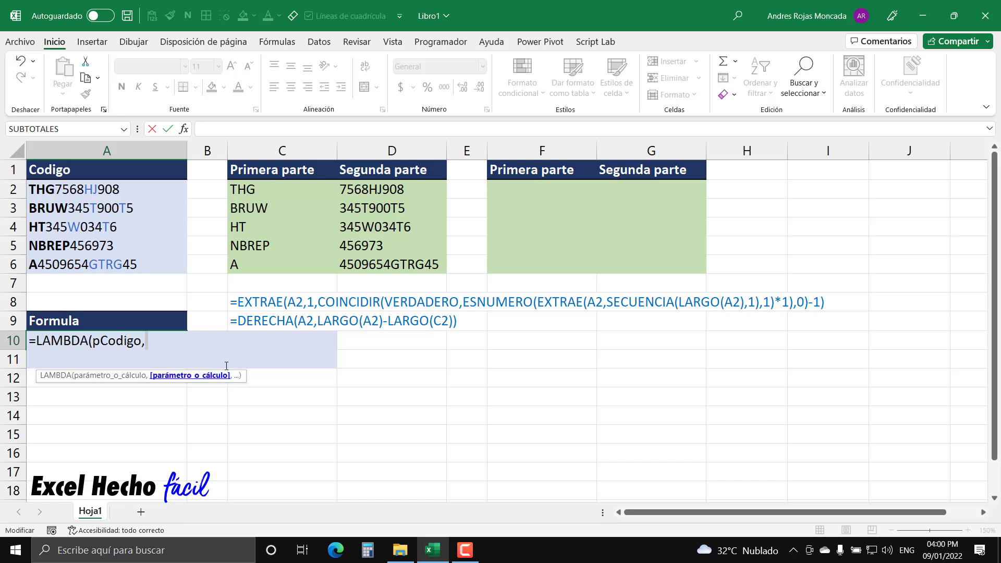
pyautogui.moveTo(233, 375); pyautogui.dragTo(230, 290)
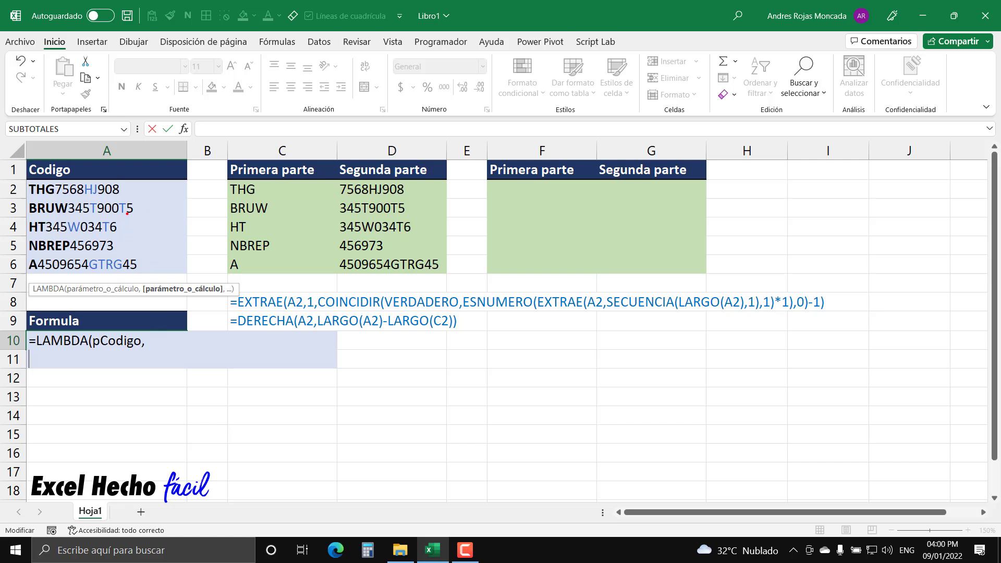
pyautogui.moveTo(127, 188)
pyautogui.mouseDown()
pyautogui.moveTo(174, 224)
pyautogui.moveTo(182, 287)
pyautogui.moveTo(143, 334)
pyautogui.mouseUp()
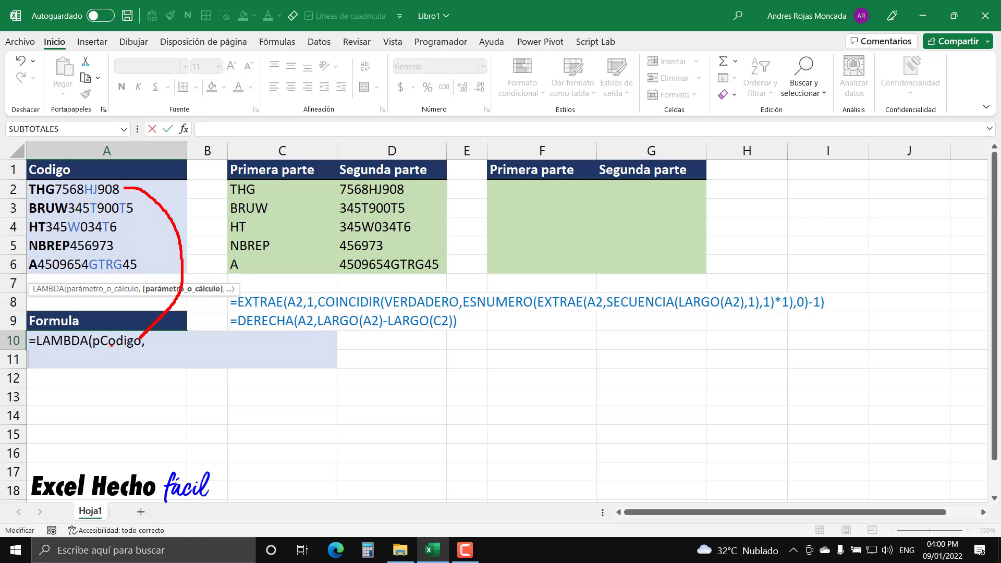
pyautogui.moveTo(98, 350); pyautogui.dragTo(141, 349)
pyautogui.press('Escape')
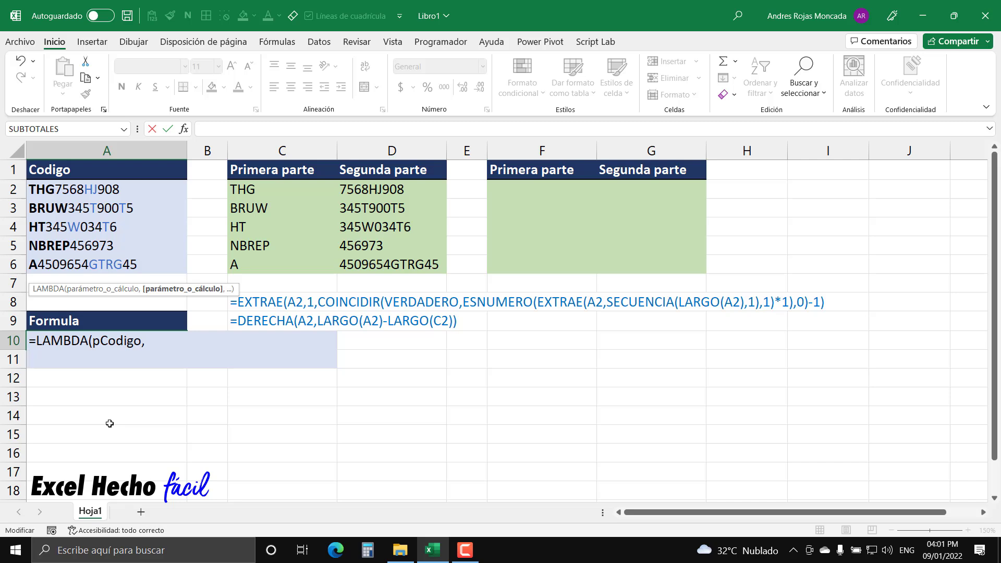
# - Start a nested LET function with its opening parenthesis on the second line of the A10 LAMBDA formula
pyautogui.write('l')
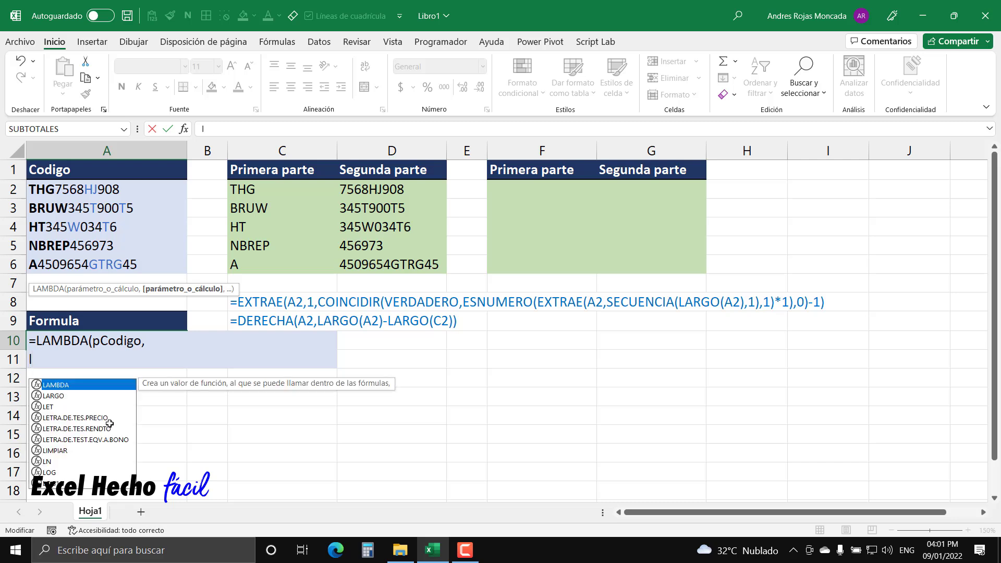
pyautogui.write('et')
pyautogui.press('Tab')
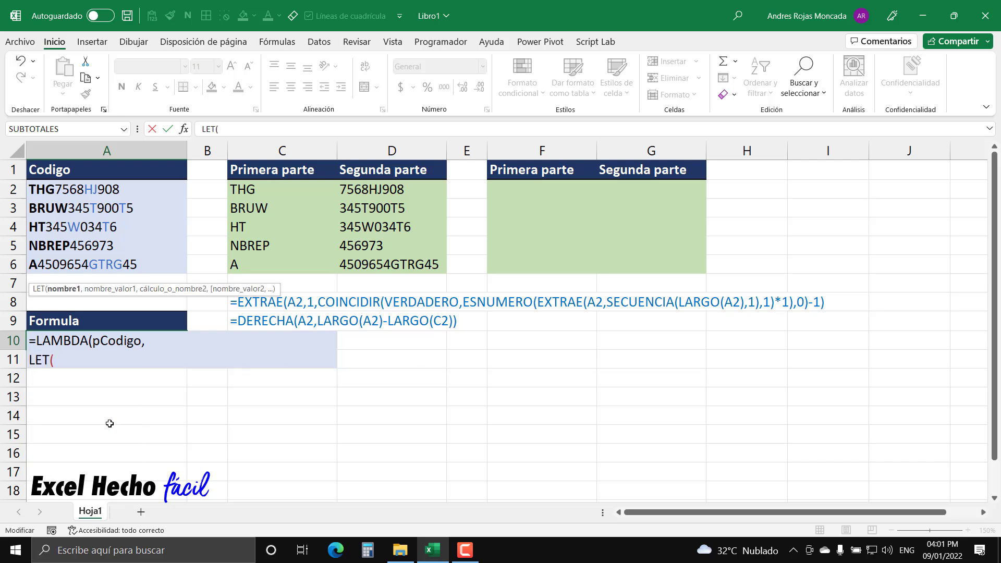
pyautogui.press('BackSpace')
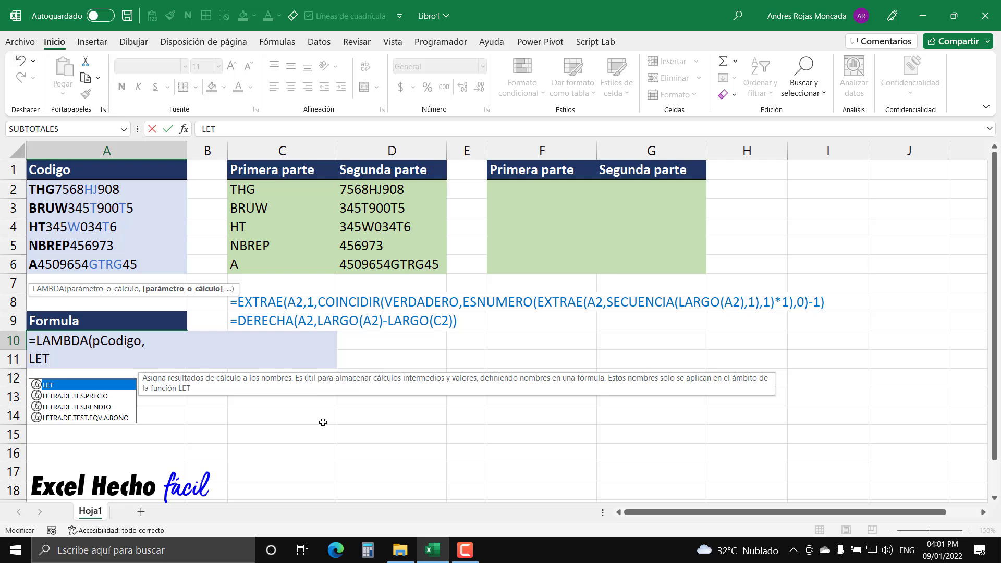
pyautogui.write('(')
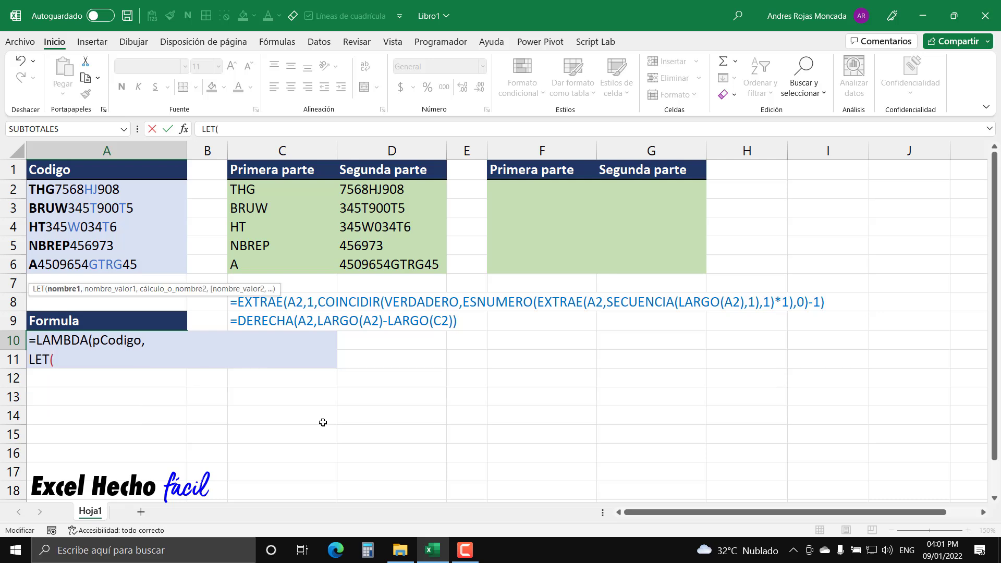
# - Complete the nested LET as the demo LET(n,1,v,2,n+v)
pyautogui.write('n,')
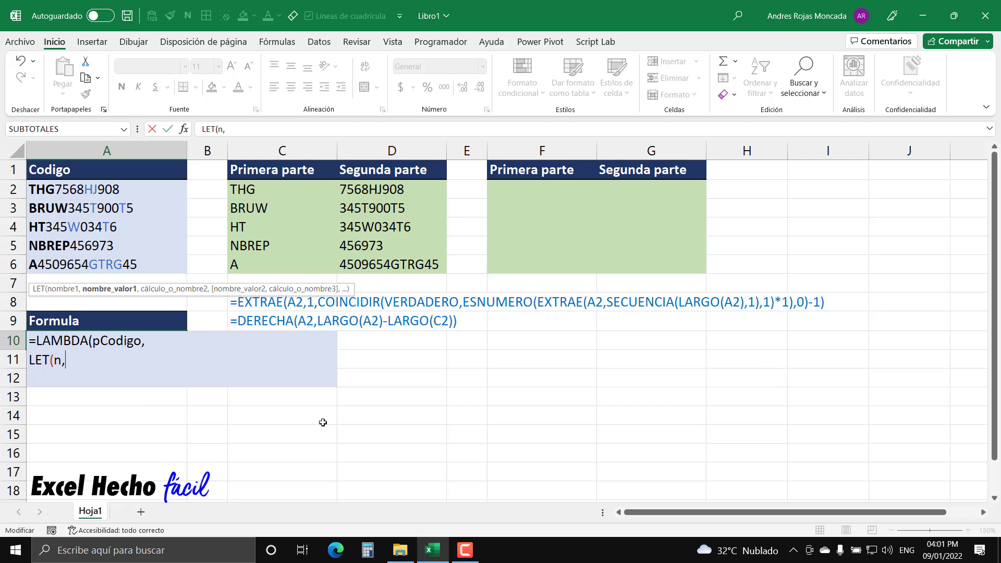
pyautogui.write('1v,')
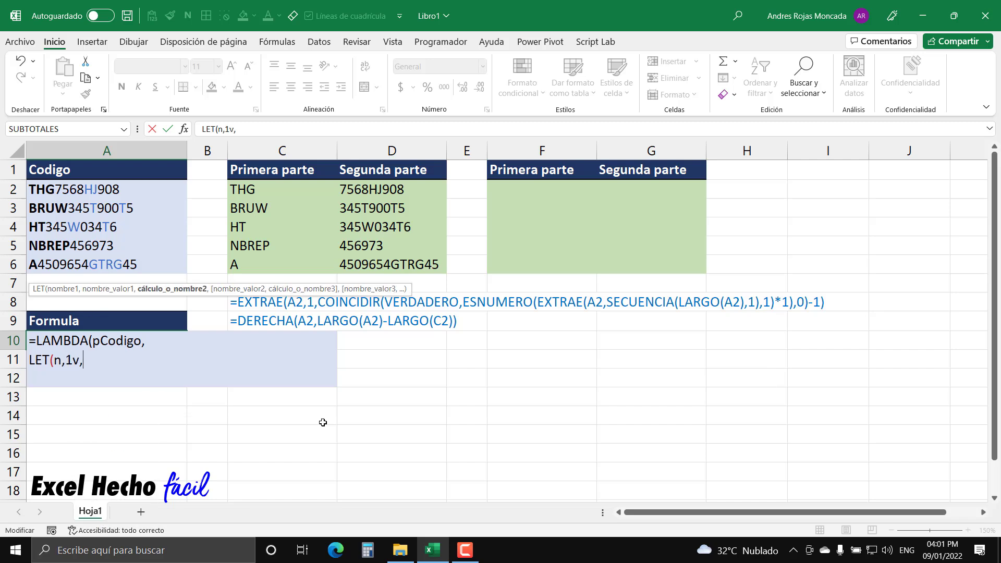
pyautogui.write('2,')
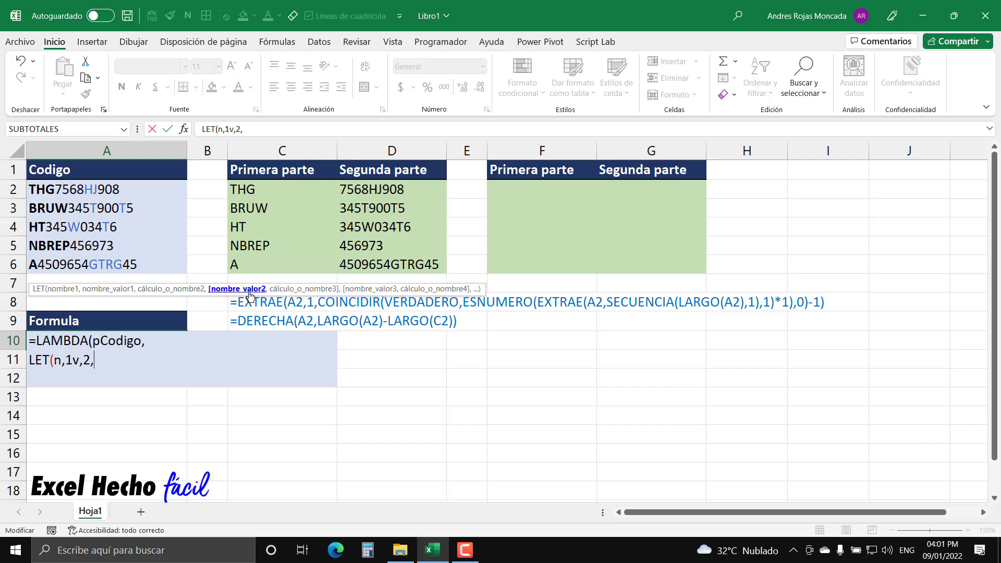
pyautogui.click(72, 363)
pyautogui.write(',')
pyautogui.press('End')
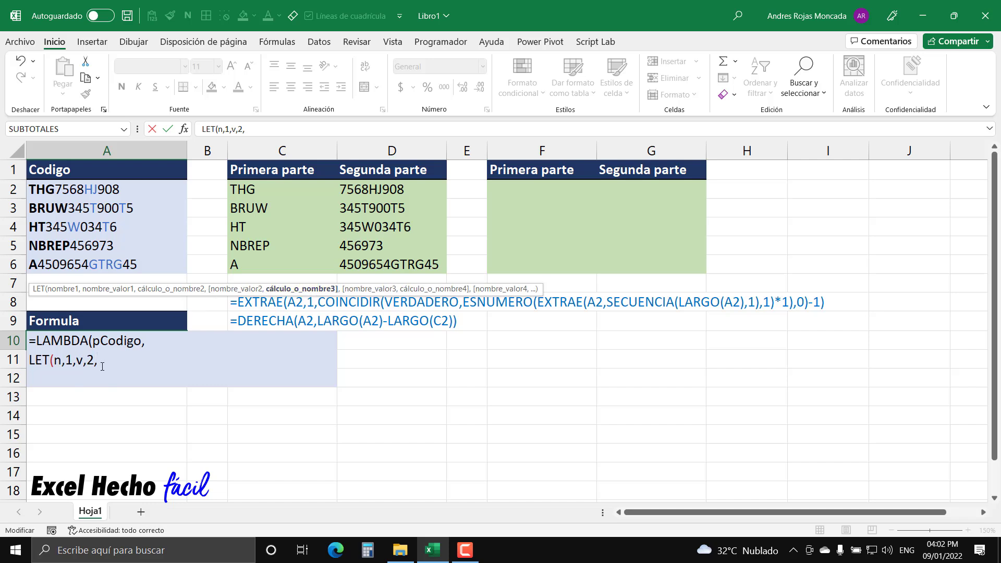
pyautogui.write('n+v')
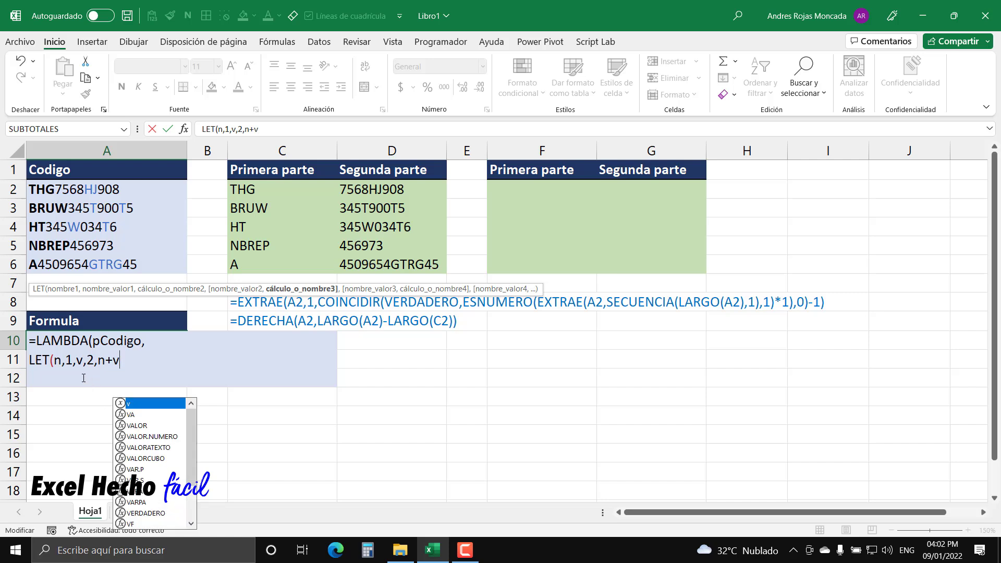
pyautogui.write(')')
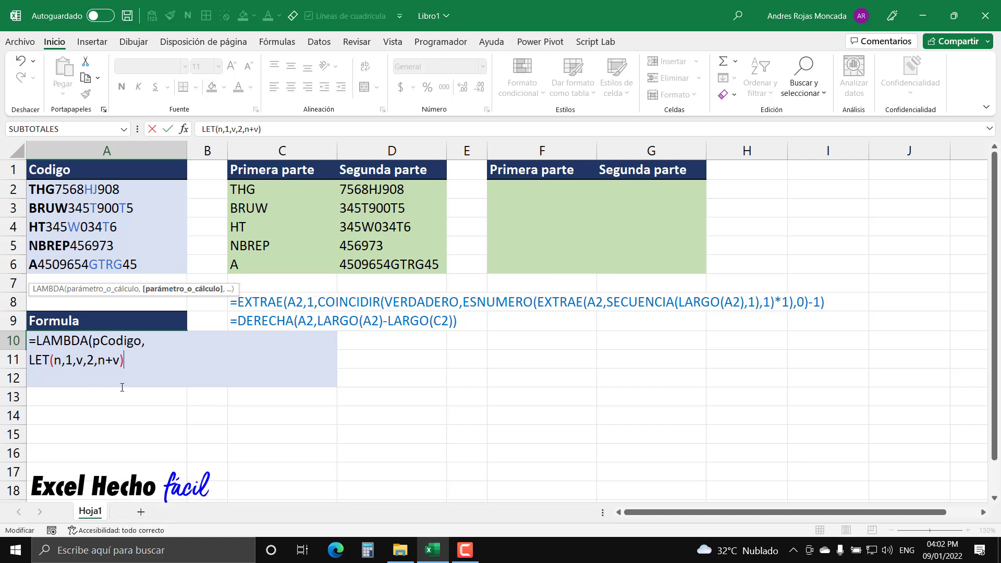
# - Evaluate the demo LET expression in place, restoring it after the check, and clear everything after its opening parenthesis
pyautogui.hotkey('shift', 'Left')
pyautogui.hotkey('shift', 'Left')
pyautogui.hotkey('shift', 'Left')
pyautogui.hotkey('shift', 'Left')
pyautogui.hotkey('shift', 'Left')
pyautogui.hotkey('shift', 'Left')
pyautogui.hotkey('shift', 'Left')
pyautogui.hotkey('shift', 'Left')
pyautogui.hotkey('shift', 'Left')
pyautogui.hotkey('shift', 'Left')
pyautogui.hotkey('shift', 'Left')
pyautogui.hotkey('shift', 'Left')
pyautogui.hotkey('shift', 'Left')
pyautogui.hotkey('shift', 'Left')
pyautogui.hotkey('shift', 'Left')
pyautogui.hotkey('shift', 'Left')
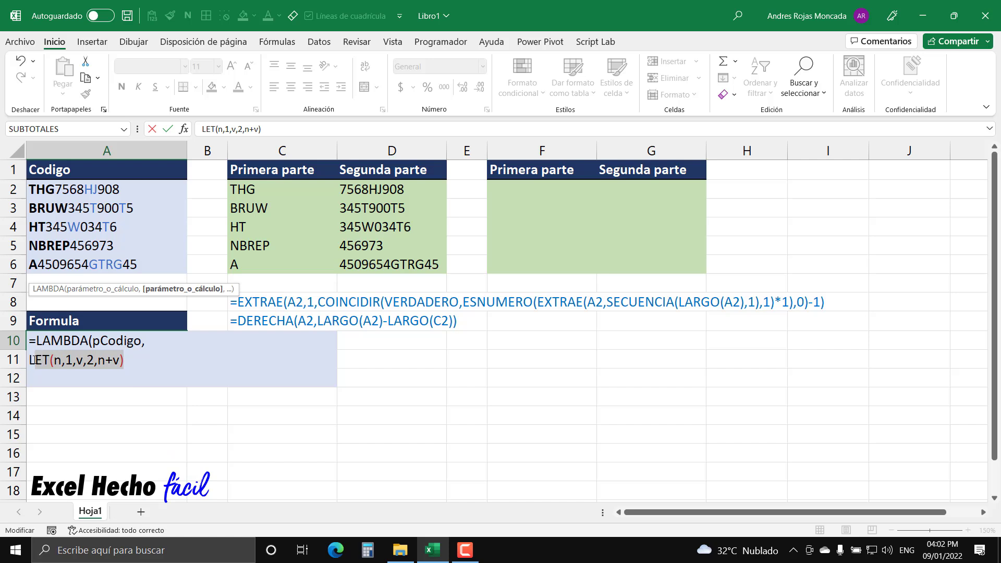
pyautogui.press('F9')
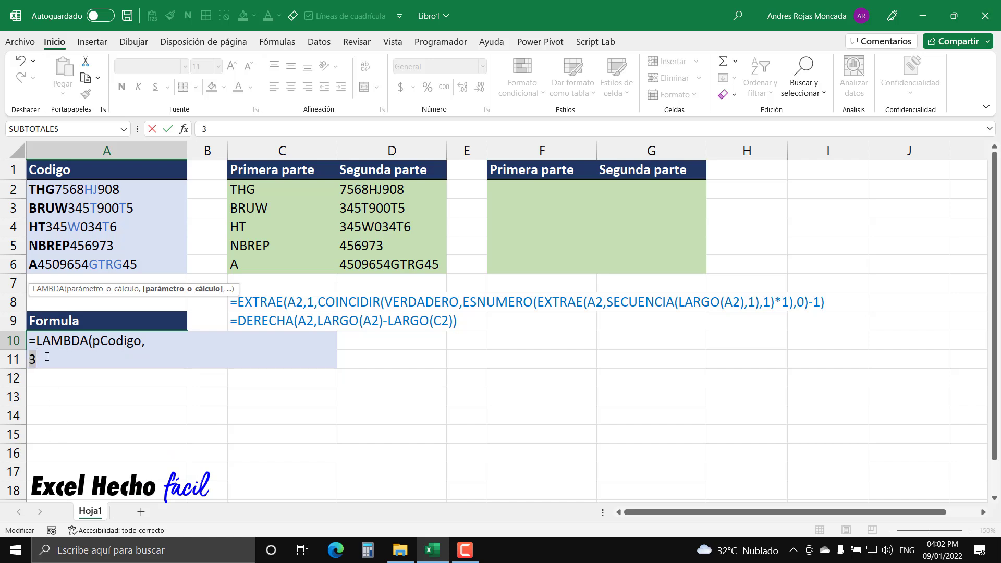
pyautogui.hotkey('ctrl', 'z')
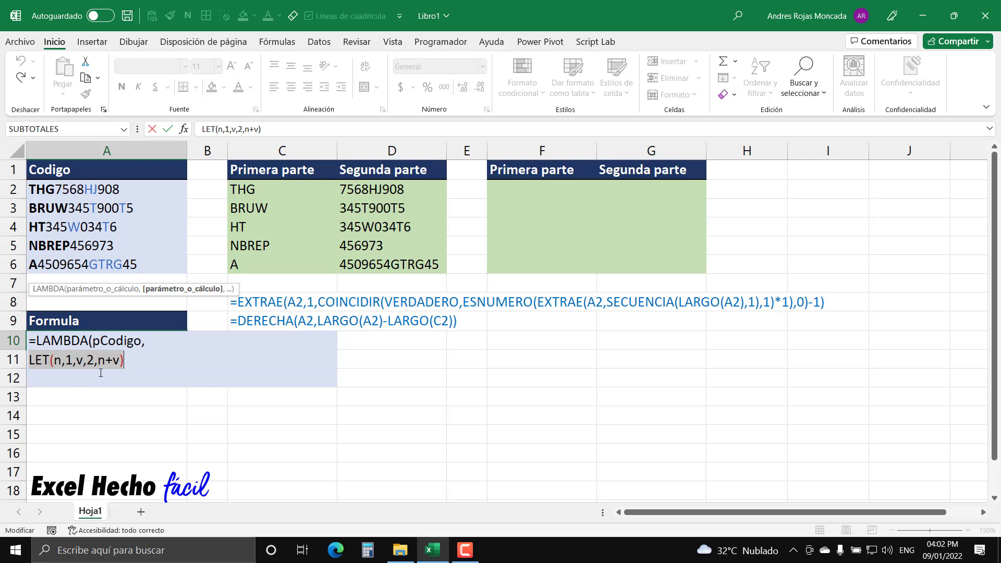
pyautogui.moveTo(123, 360); pyautogui.dragTo(57, 359)
pyautogui.press('BackSpace')
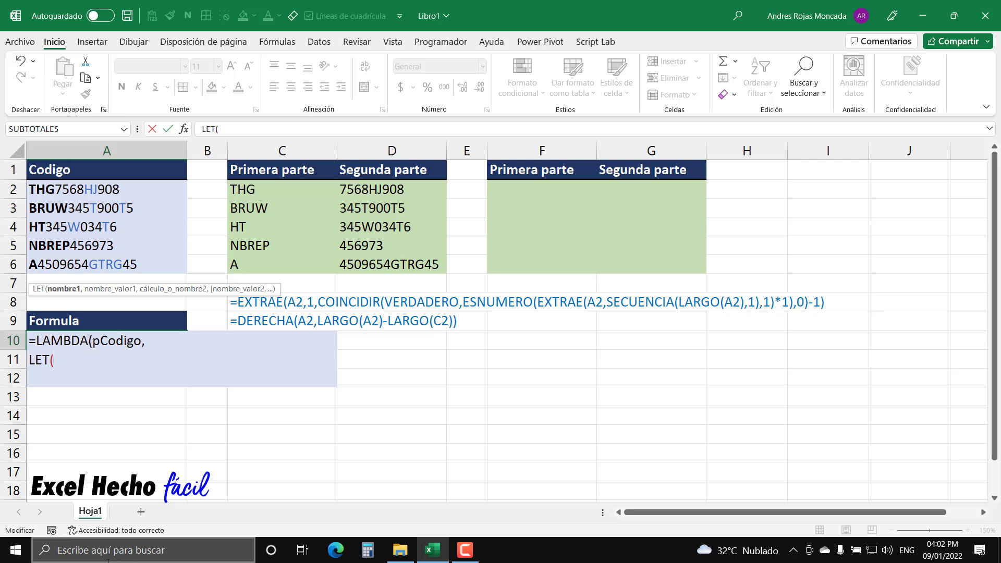
# - Define the first LET variable as nLargo with the value LARGO(pCodigo), followed by a comma
pyautogui.write('nLargo')
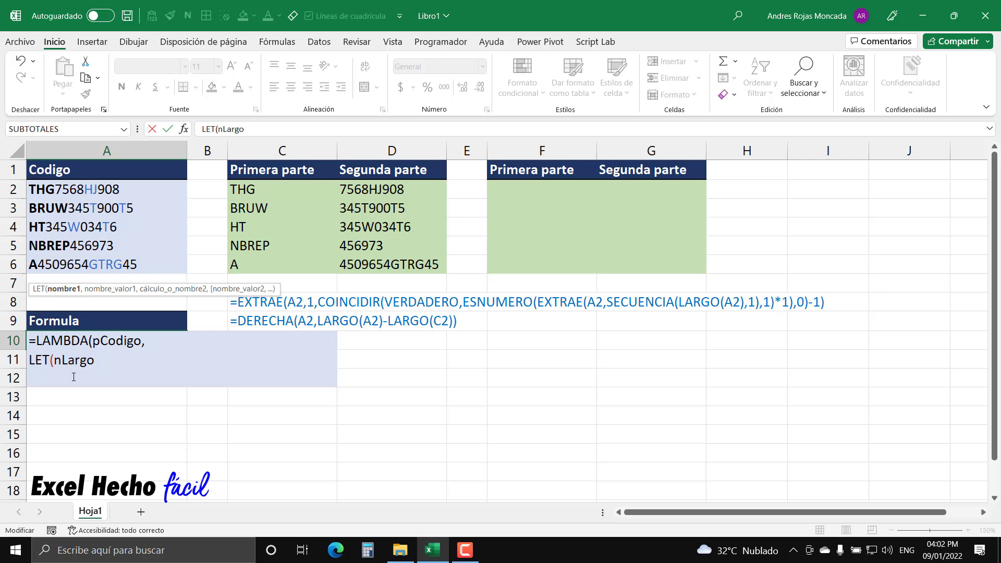
pyautogui.write(',')
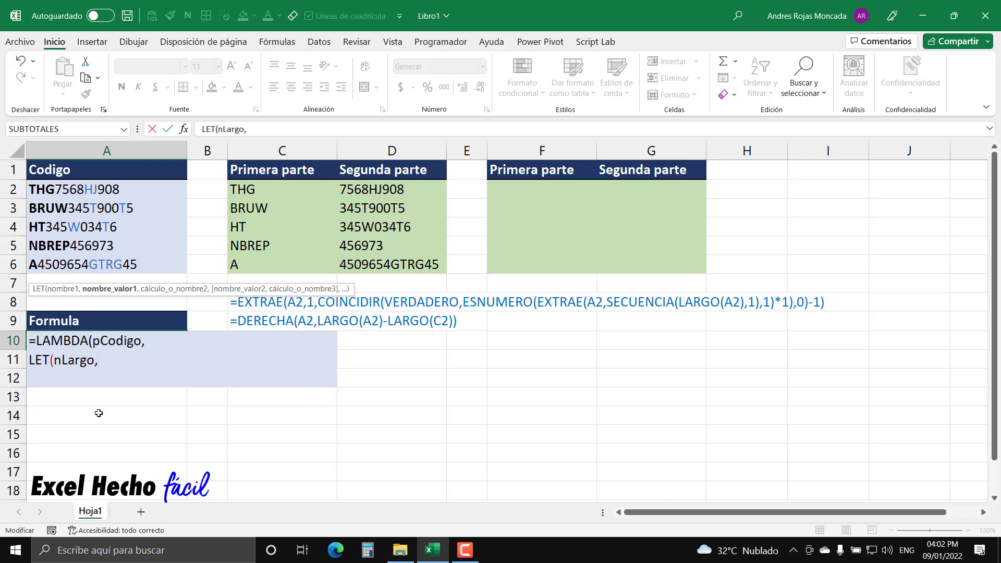
pyautogui.write('largo(')
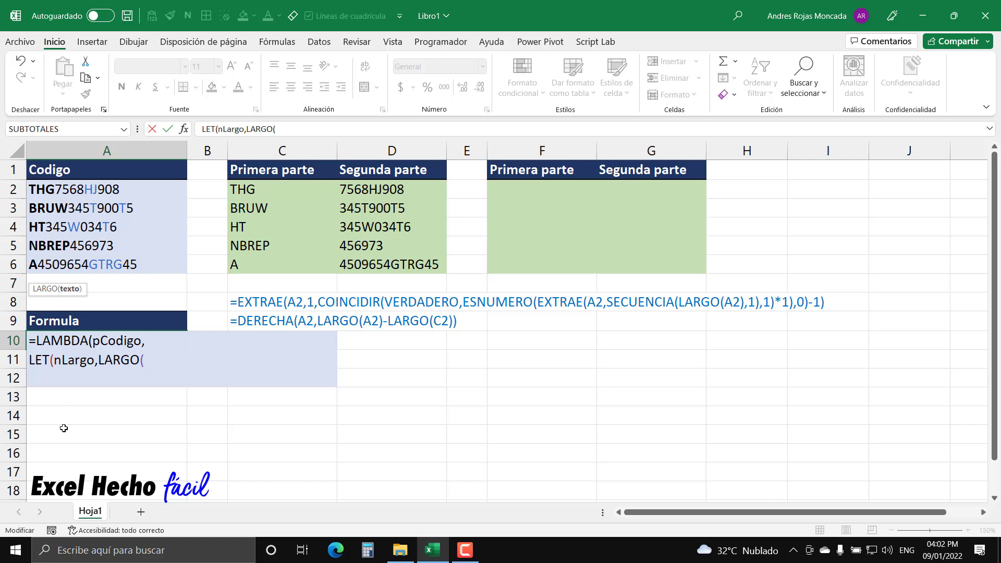
pyautogui.write('pco')
pyautogui.press('Tab')
pyautogui.write(')')
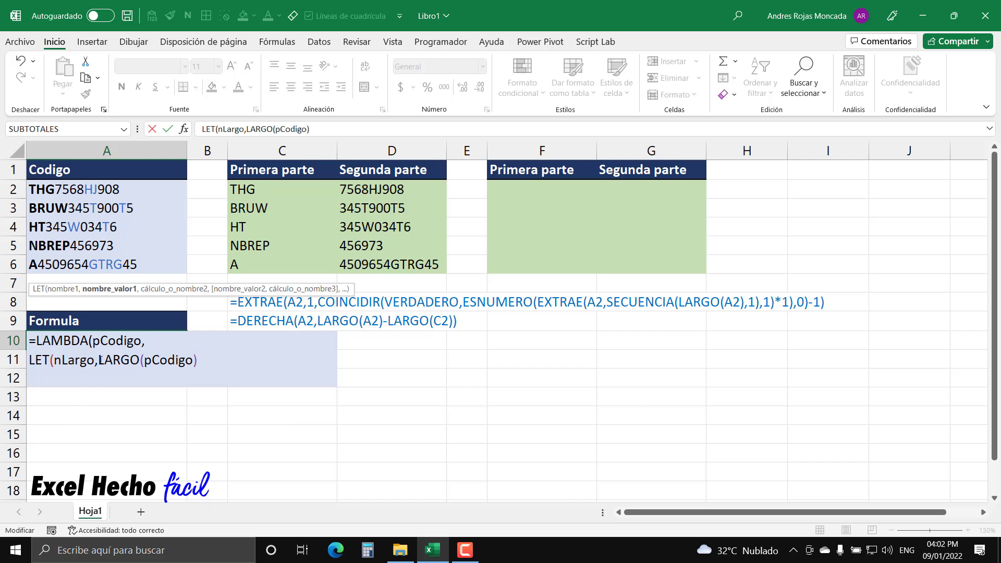
pyautogui.moveTo(99, 360); pyautogui.dragTo(196, 362)
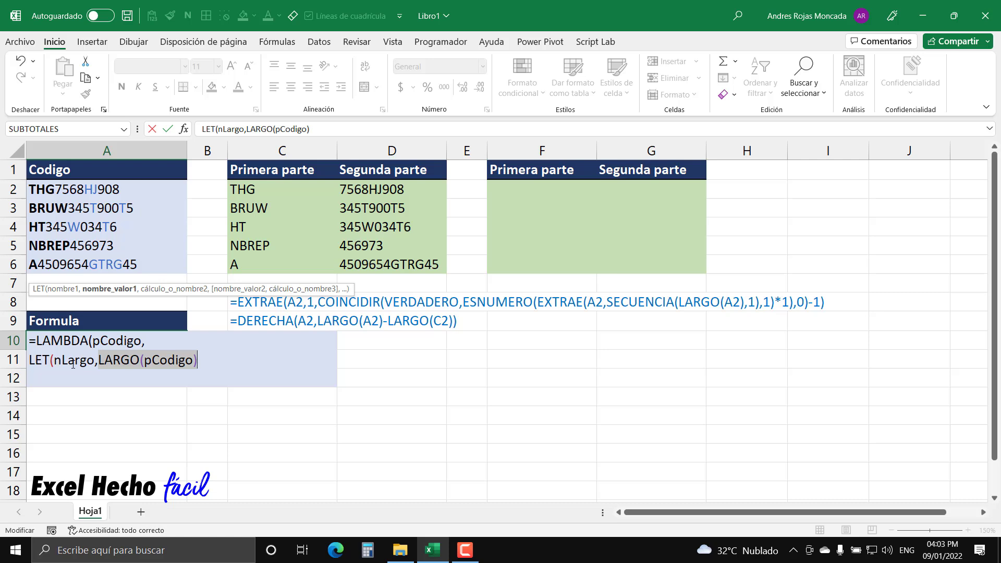
pyautogui.click(202, 364)
pyautogui.write(',')
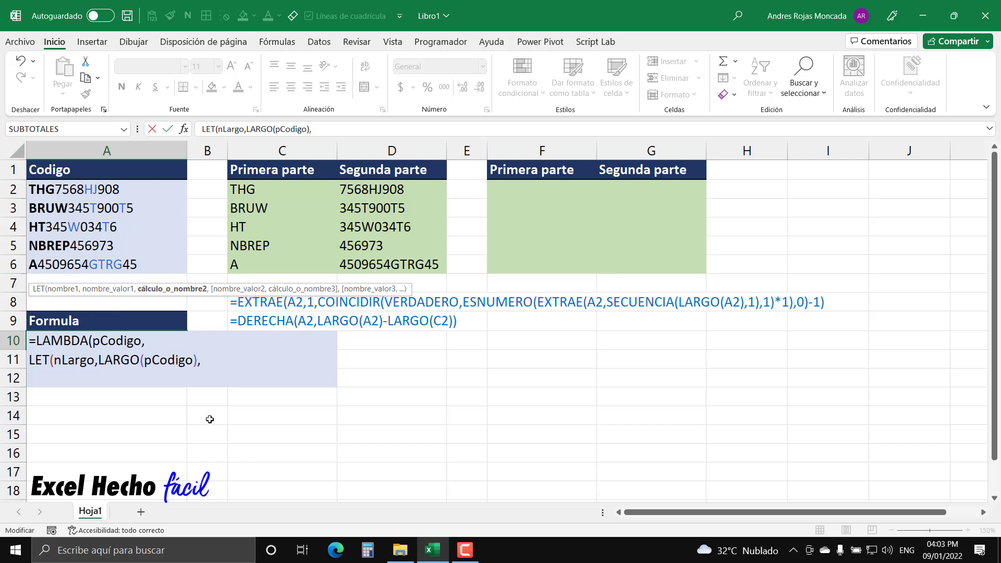
# - On a new indented line, add the LET variable nMatriz and begin its value with EXTRAE(pCodigo
pyautogui.hotkey('alt', 'Return')
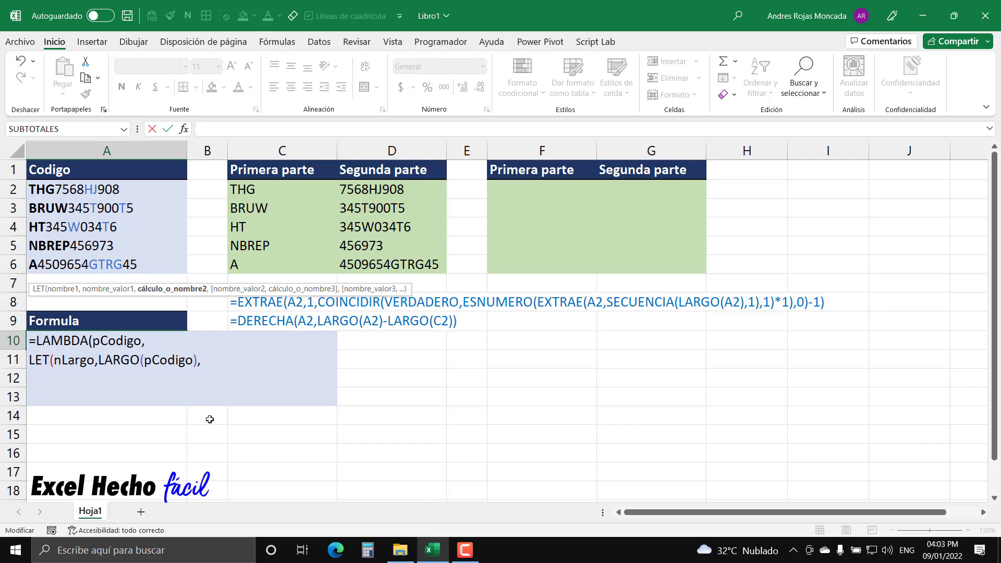
pyautogui.write('n')
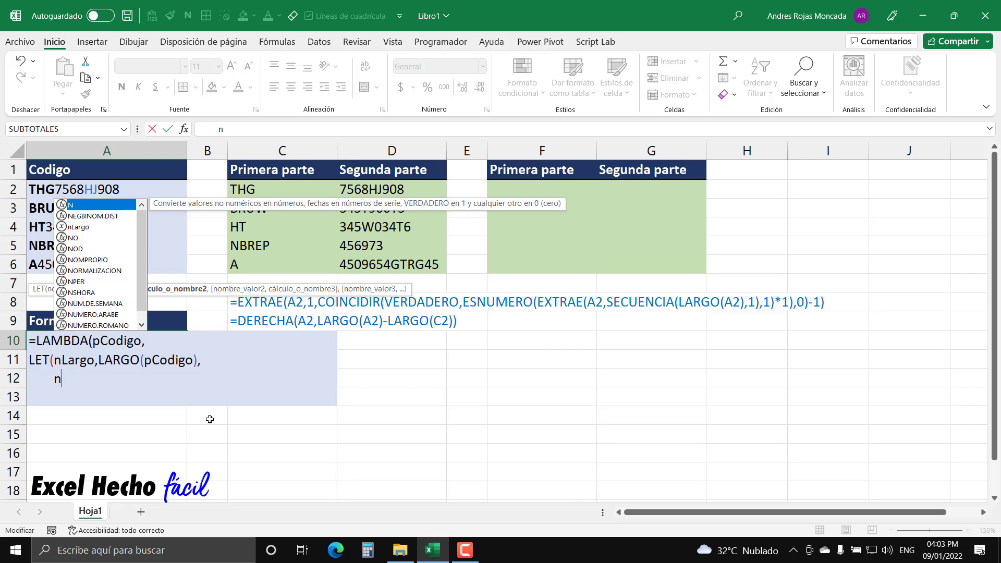
pyautogui.press('BackSpace')
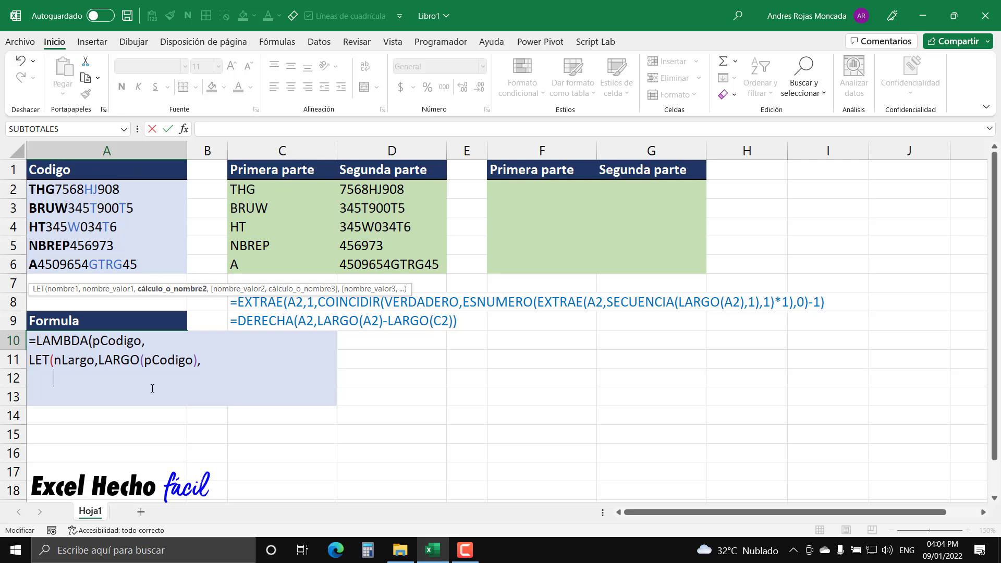
pyautogui.write('nMatriz,')
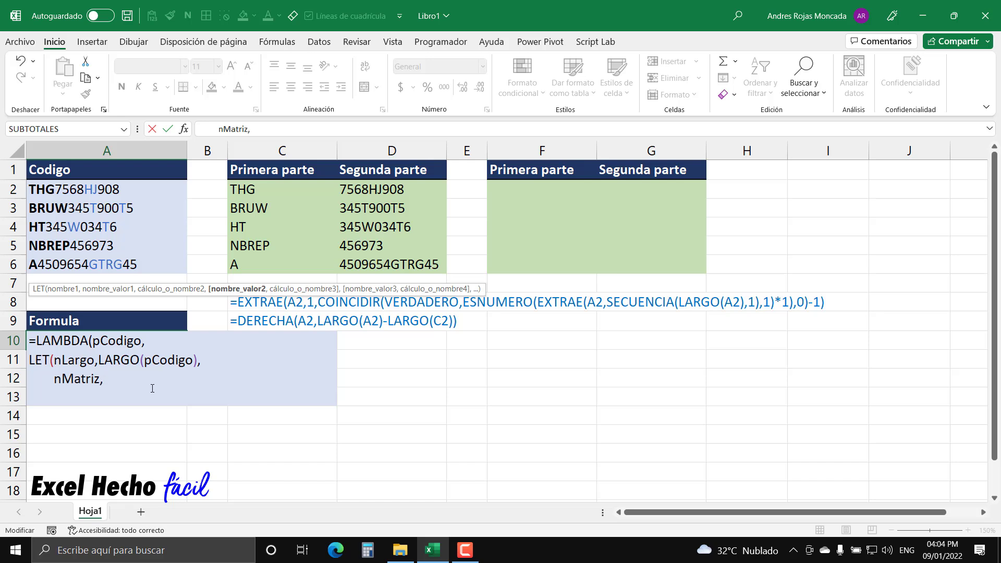
pyautogui.write('extr')
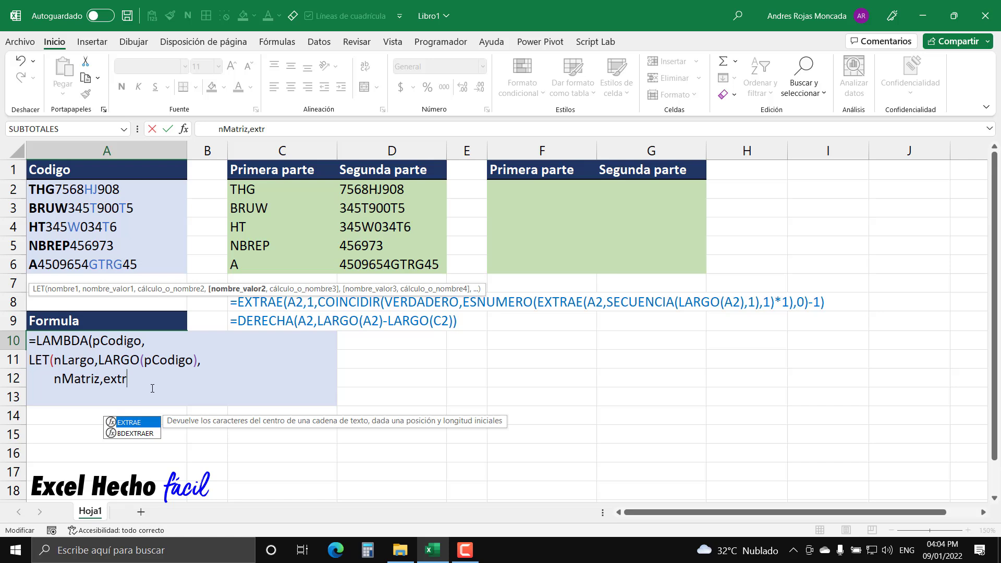
pyautogui.press('Tab')
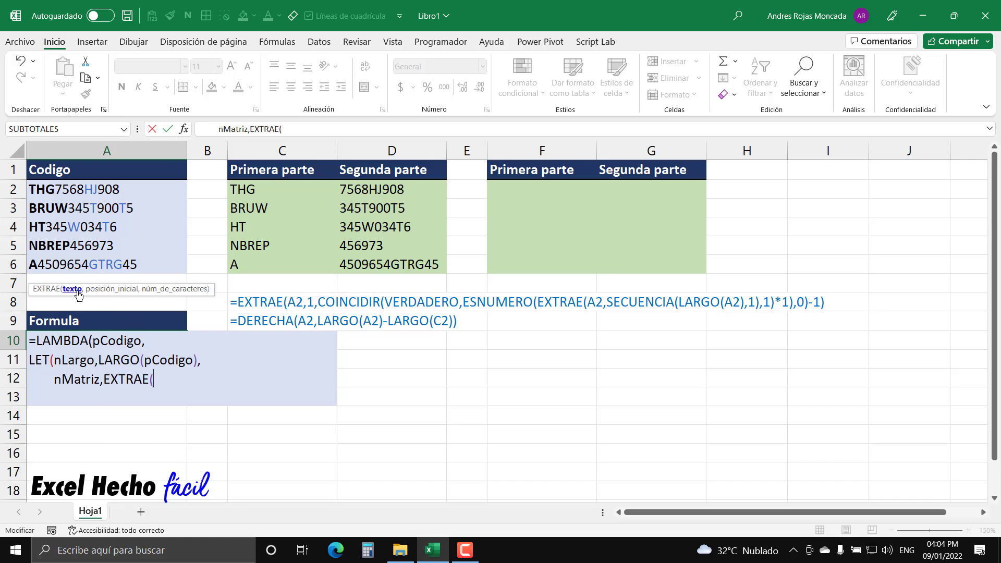
pyautogui.write('pco')
pyautogui.press('Tab')
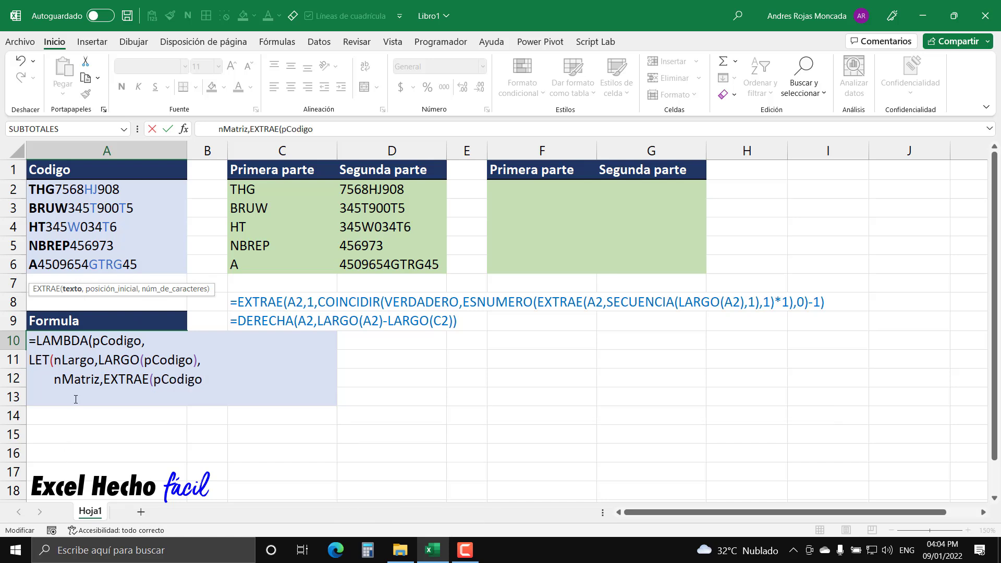
# - Enter SECUENCIA(nLargo,1) as the starting position argument of the EXTRAE function
pyautogui.write(',')
pyautogui.click(73, 290)
pyautogui.click(101, 290)
pyautogui.write('sec')
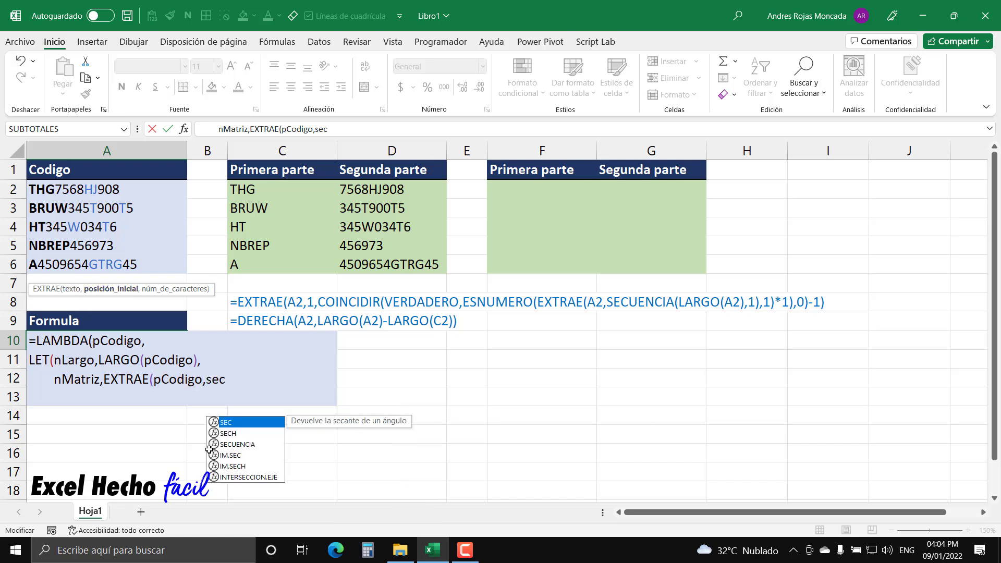
pyautogui.press('Tab')
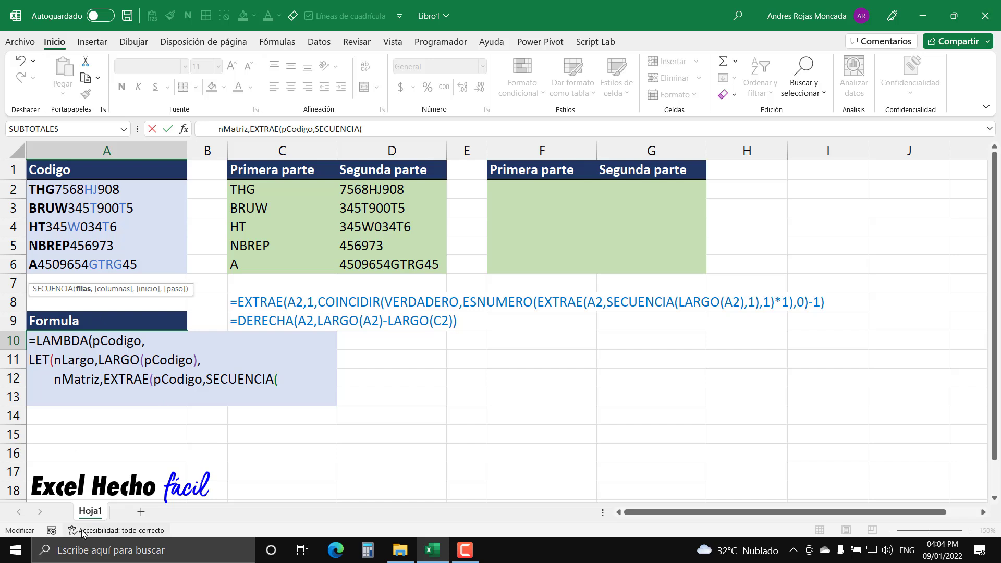
pyautogui.write('nLargo')
pyautogui.write(',')
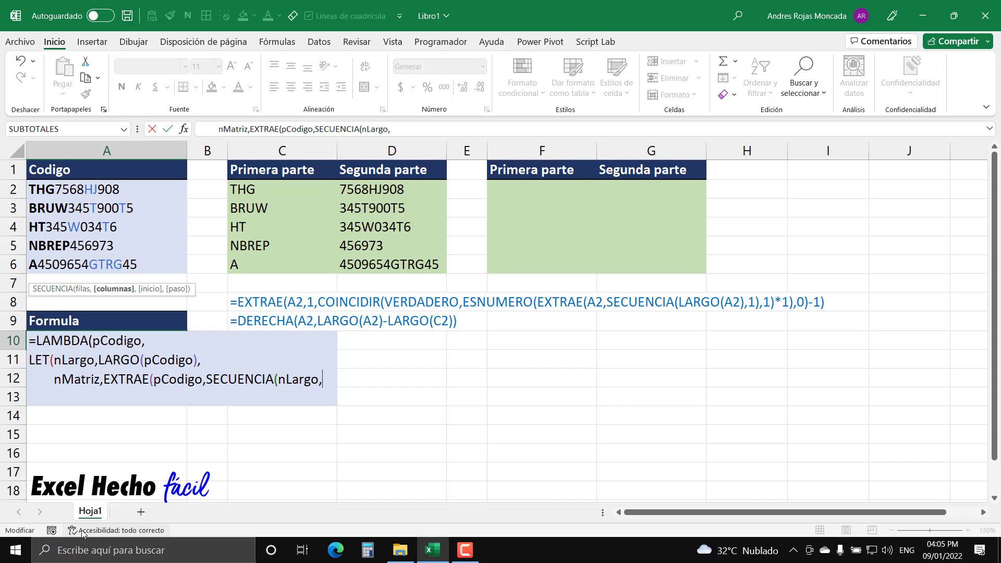
pyautogui.click(84, 289)
pyautogui.click(336, 375)
pyautogui.write('1)')
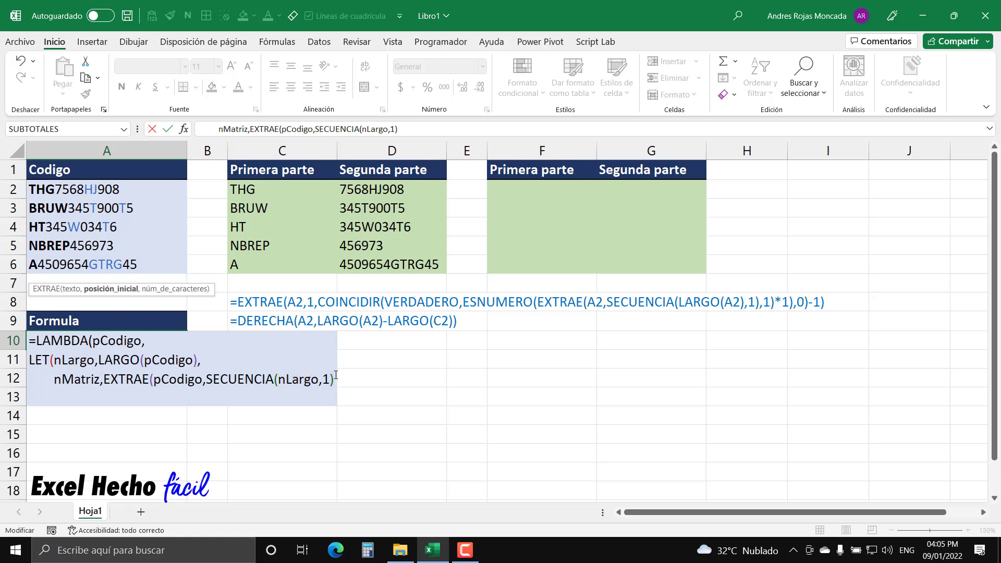
# - Check the starting position argument of EXTRAE and set its number of characters to 1
pyautogui.click(97, 290)
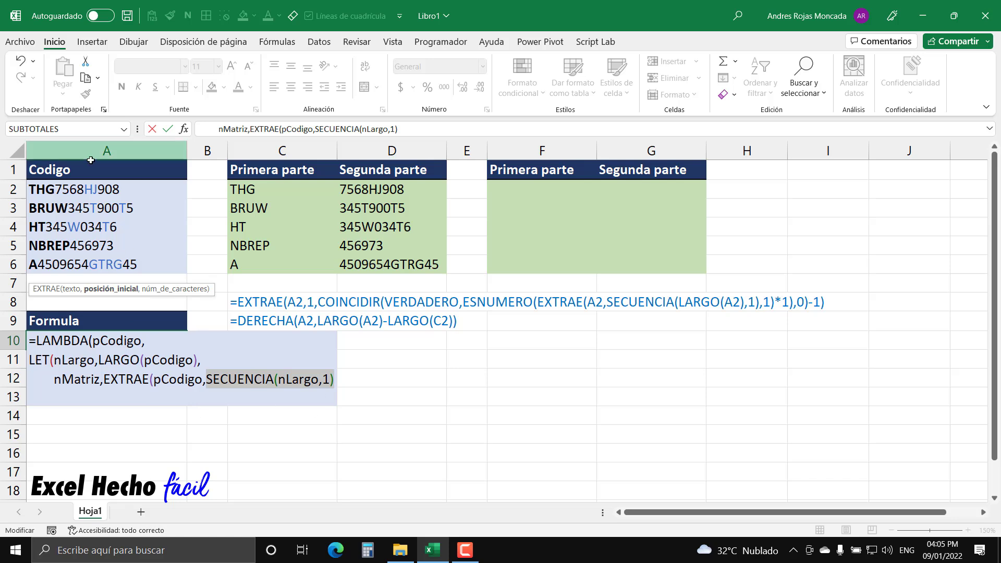
pyautogui.click(337, 381)
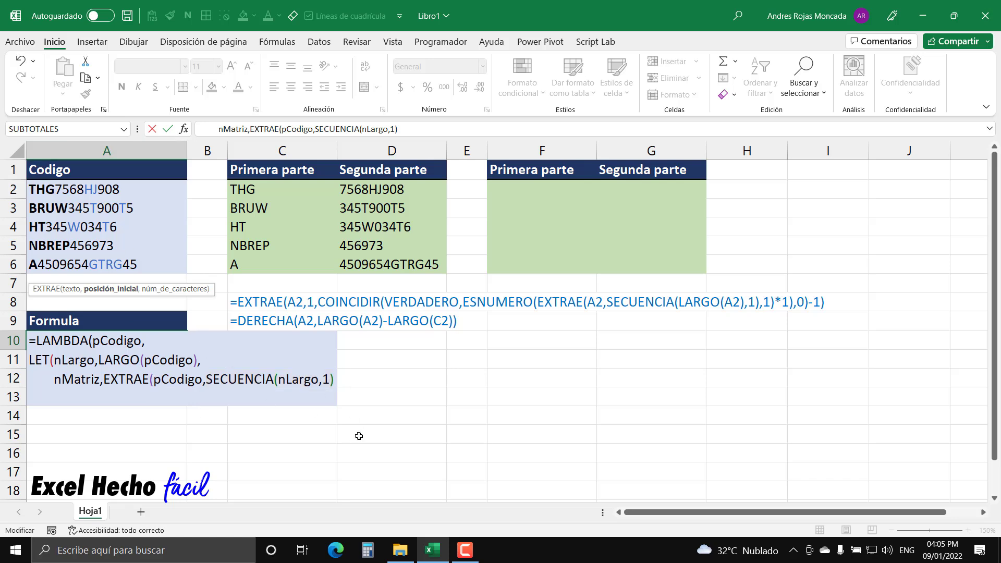
pyautogui.write(',1')
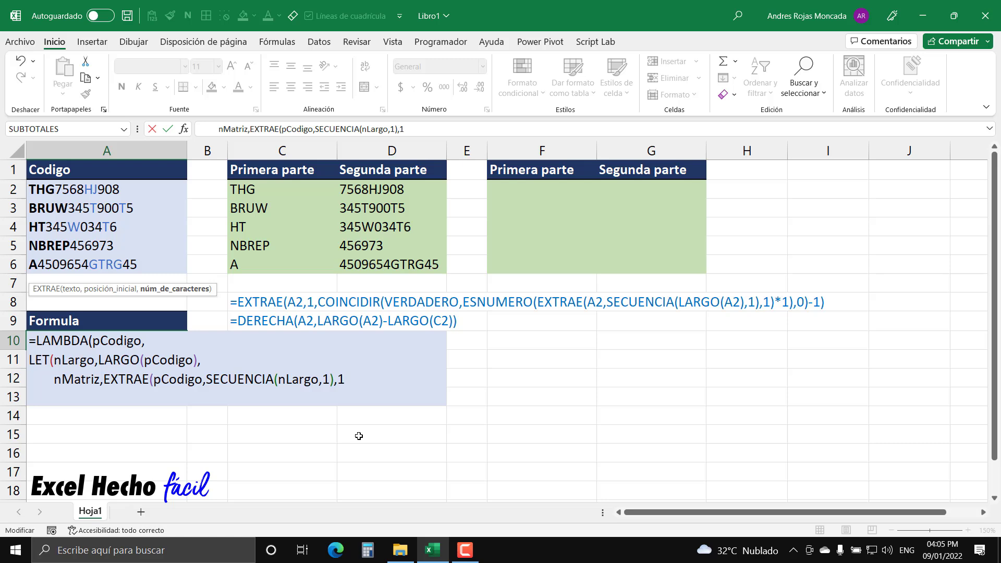
# - Close the EXTRAE function that defines nMatriz, followed by a comma, and start a new indented line in the formula
pyautogui.click(175, 289)
pyautogui.write(')')
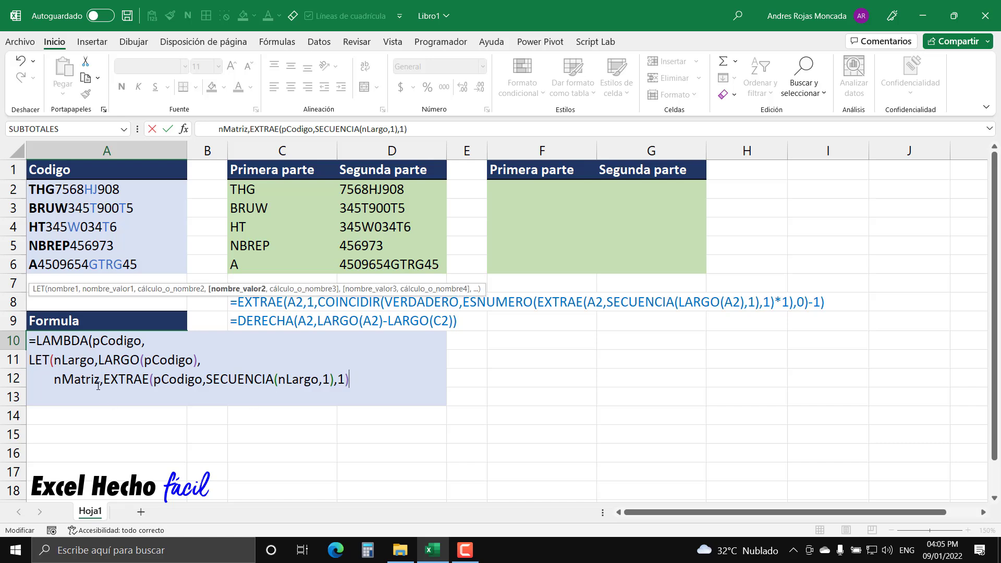
pyautogui.moveTo(104, 379); pyautogui.dragTo(351, 379)
pyautogui.press('BackSpace')
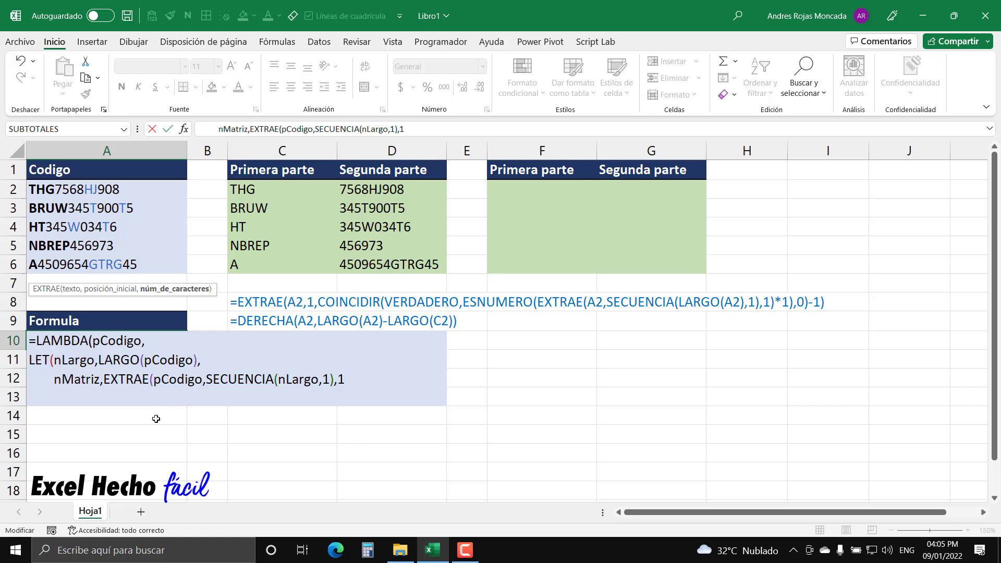
pyautogui.write(')')
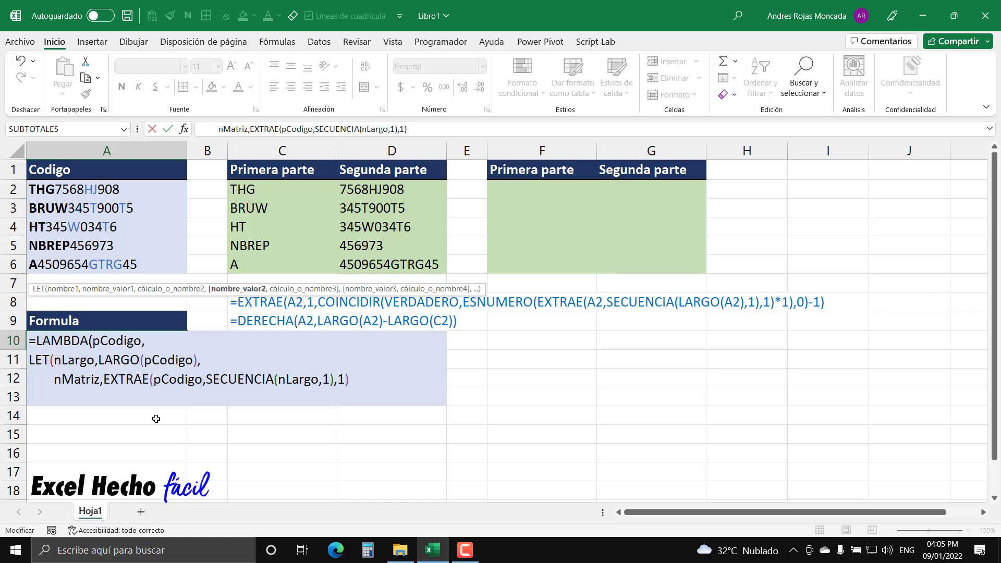
pyautogui.write(',')
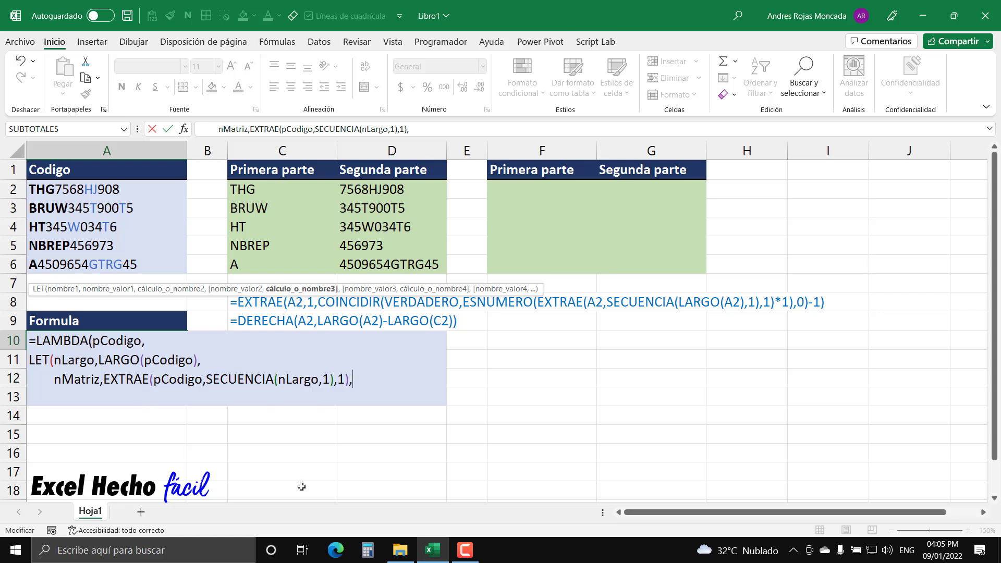
pyautogui.hotkey('alt', 'Return')
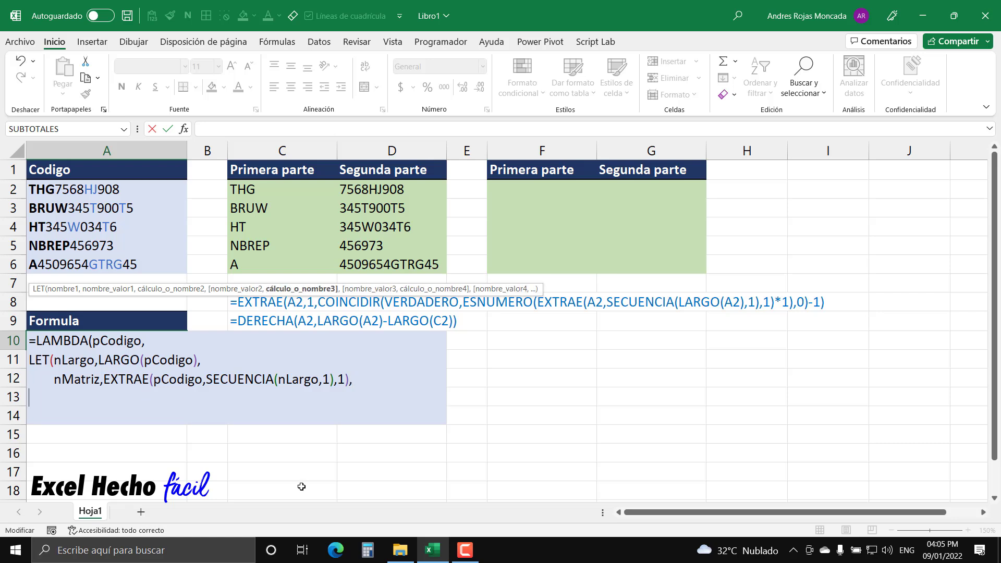
pyautogui.write('n')
pyautogui.press('BackSpace')
pyautogui.moveTo(30, 197); pyautogui.dragTo(120, 198)
pyautogui.moveTo(54, 386); pyautogui.dragTo(101, 388)
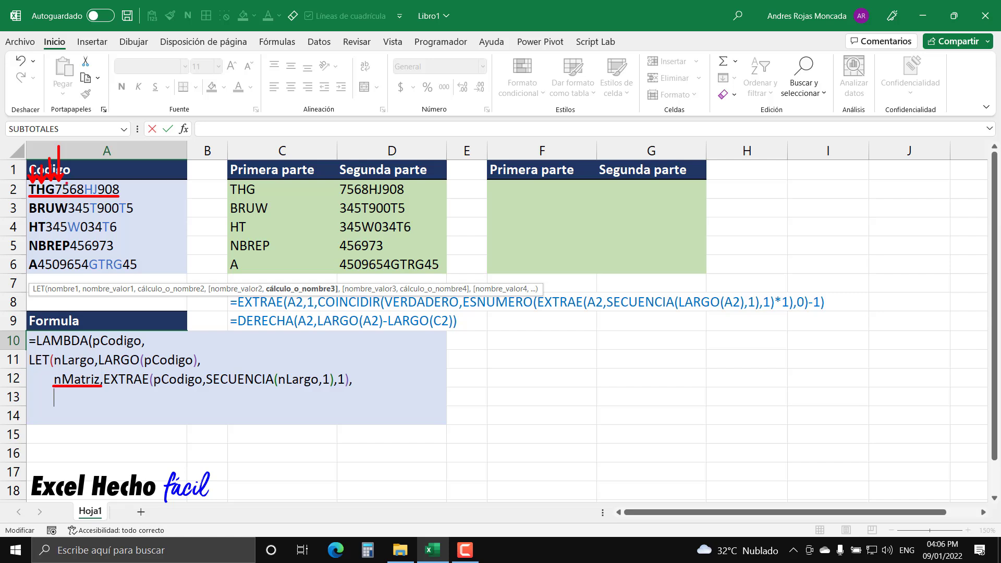
pyautogui.moveTo(67, 182)
pyautogui.mouseDown()
pyautogui.moveTo(67, 162)
pyautogui.moveTo(93, 157)
pyautogui.mouseUp()
pyautogui.moveTo(106, 182)
pyautogui.mouseDown()
pyautogui.moveTo(102, 167)
pyautogui.moveTo(119, 160)
pyautogui.mouseUp()
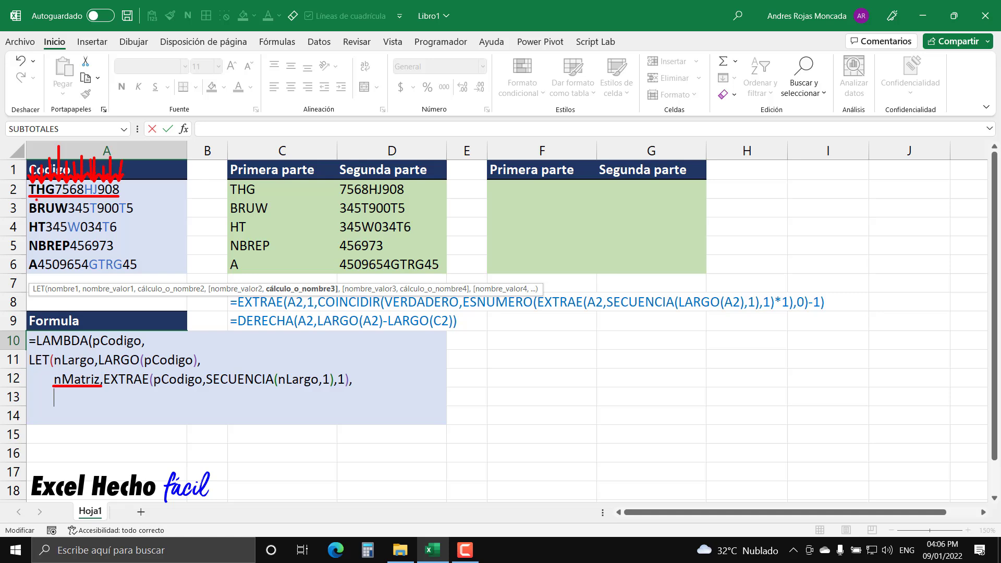
pyautogui.moveTo(32, 213)
pyautogui.mouseDown()
pyautogui.moveTo(32, 199)
pyautogui.moveTo(49, 199)
pyautogui.mouseUp()
pyautogui.moveTo(57, 199)
pyautogui.mouseDown()
pyautogui.moveTo(74, 230)
pyautogui.moveTo(80, 205)
pyautogui.moveTo(79, 220)
pyautogui.moveTo(93, 209)
pyautogui.moveTo(106, 222)
pyautogui.mouseUp()
pyautogui.moveTo(114, 204); pyautogui.dragTo(115, 229)
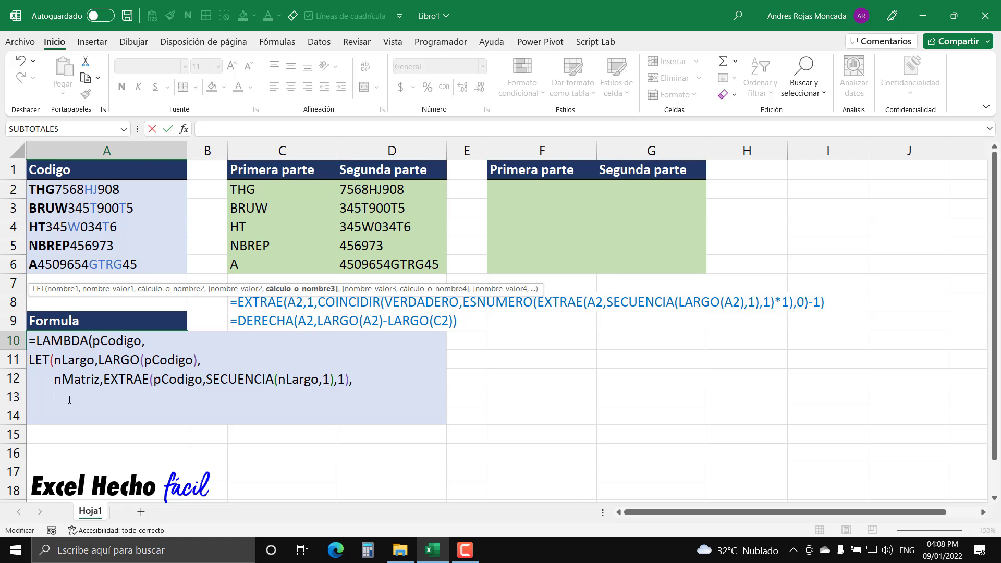
# - Add the LET variable nHasta, begin its value with SCAN(, and place the function's argument hint below the formula
pyautogui.write('nH')
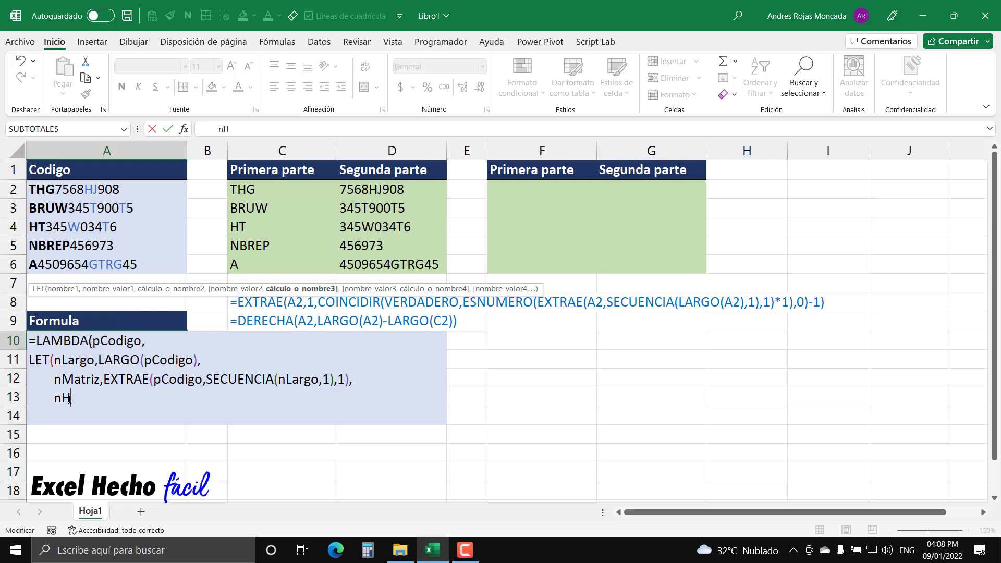
pyautogui.press('BackSpace')
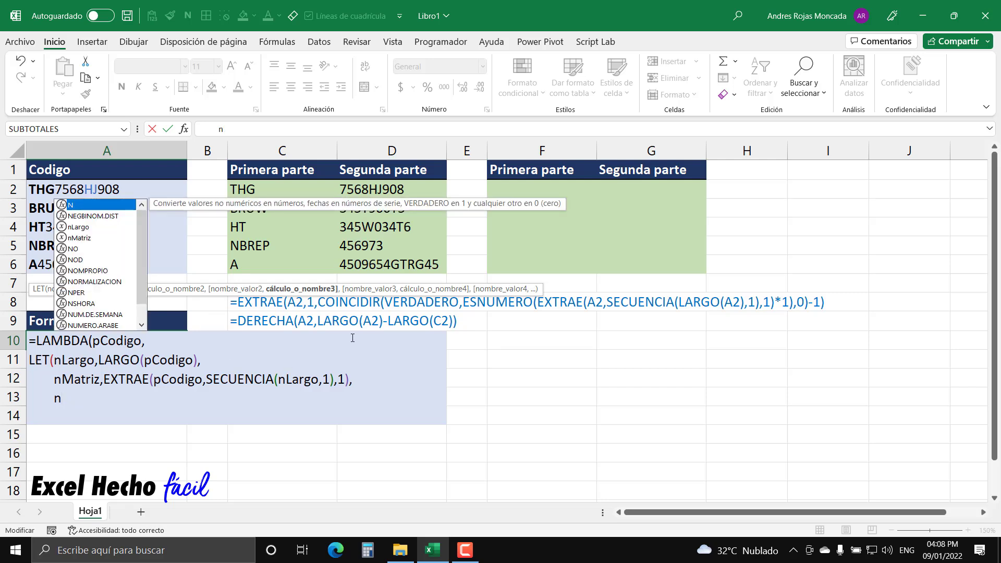
pyautogui.write('Hasta')
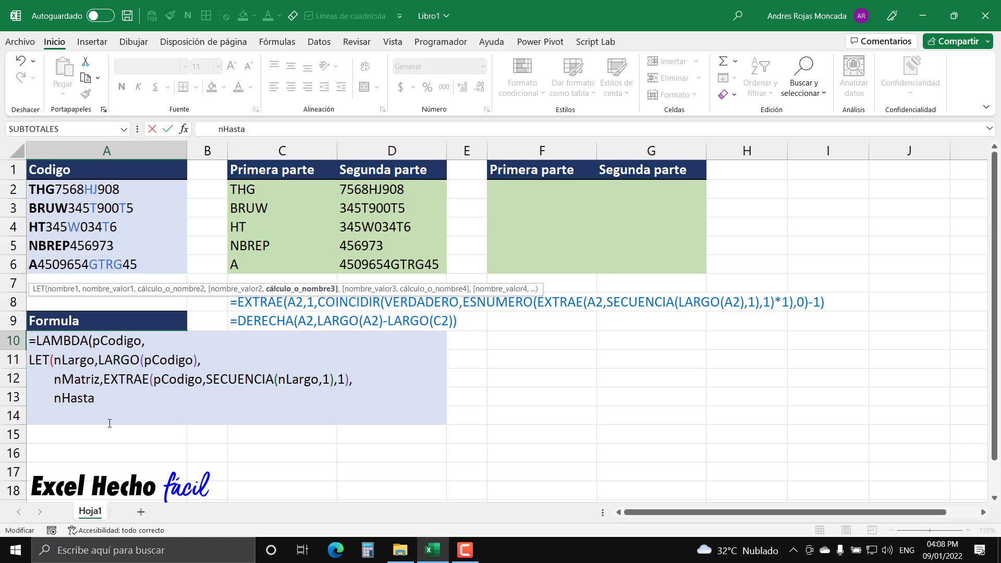
pyautogui.write(',')
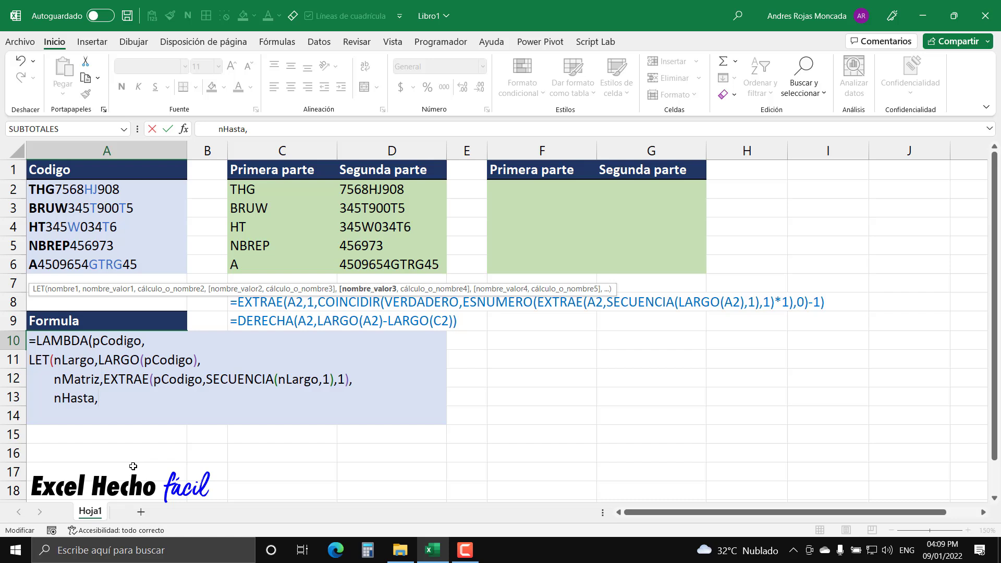
pyautogui.write('scan')
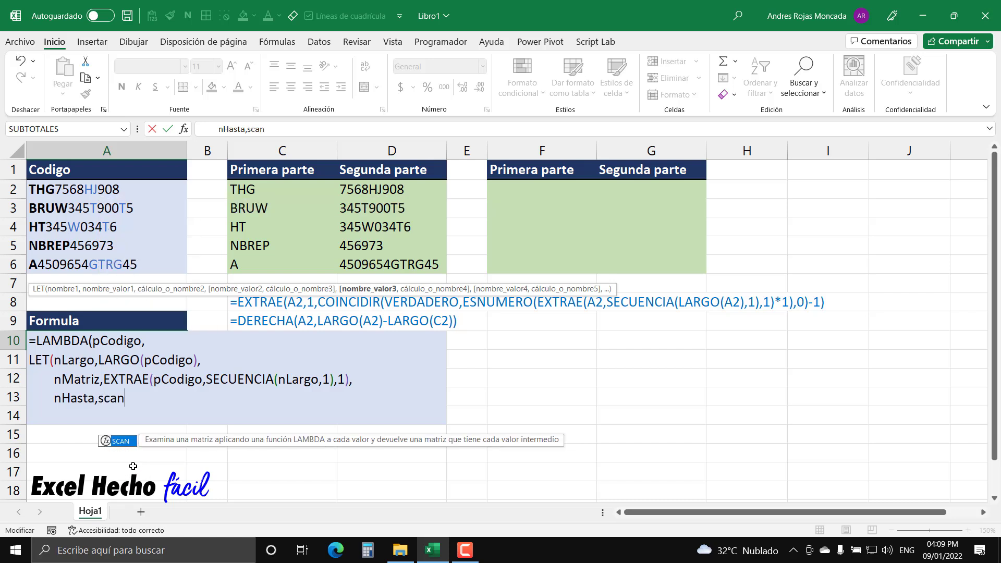
pyautogui.press('Tab')
pyautogui.press('BackSpace')
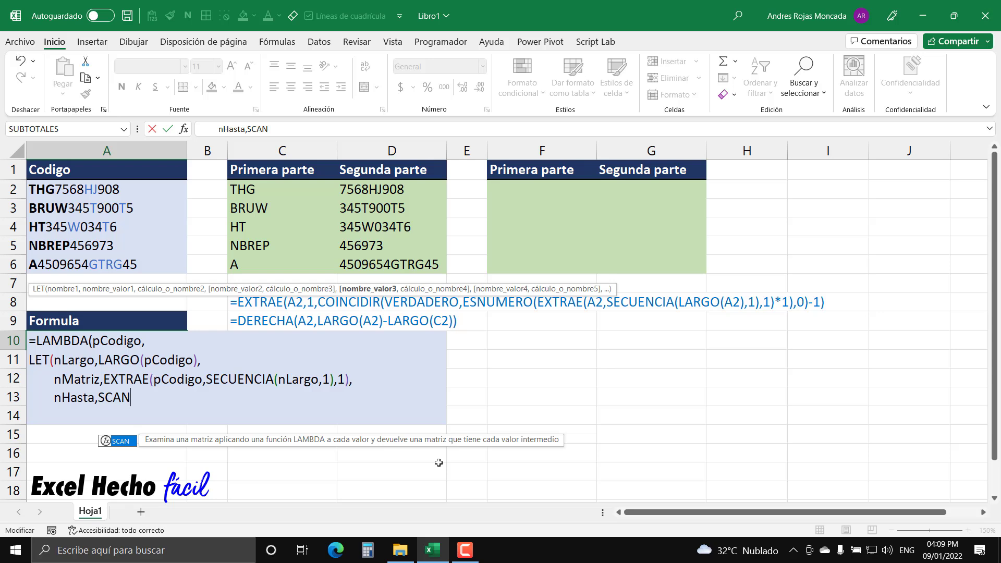
pyautogui.write('(')
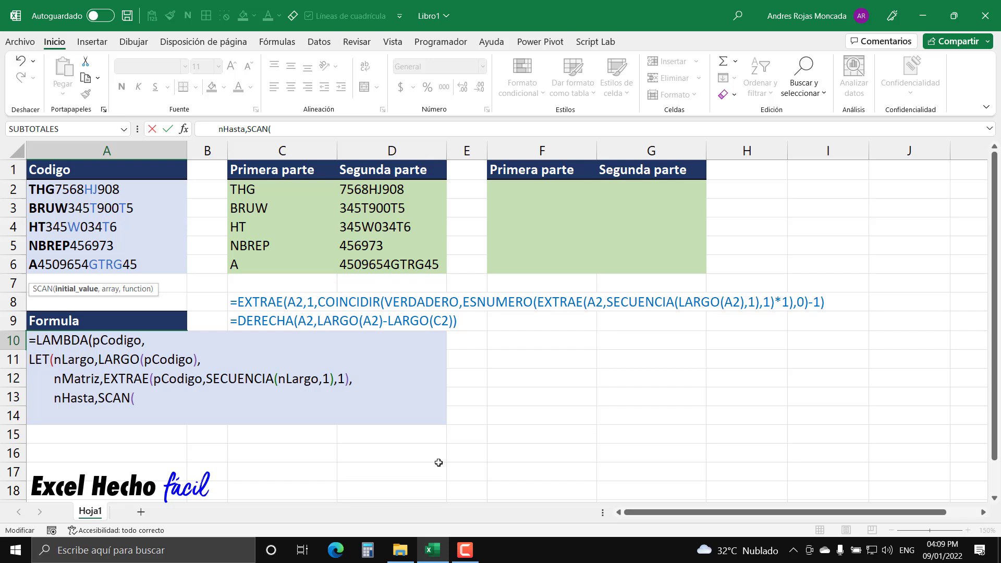
pyautogui.moveTo(149, 291); pyautogui.dragTo(280, 447)
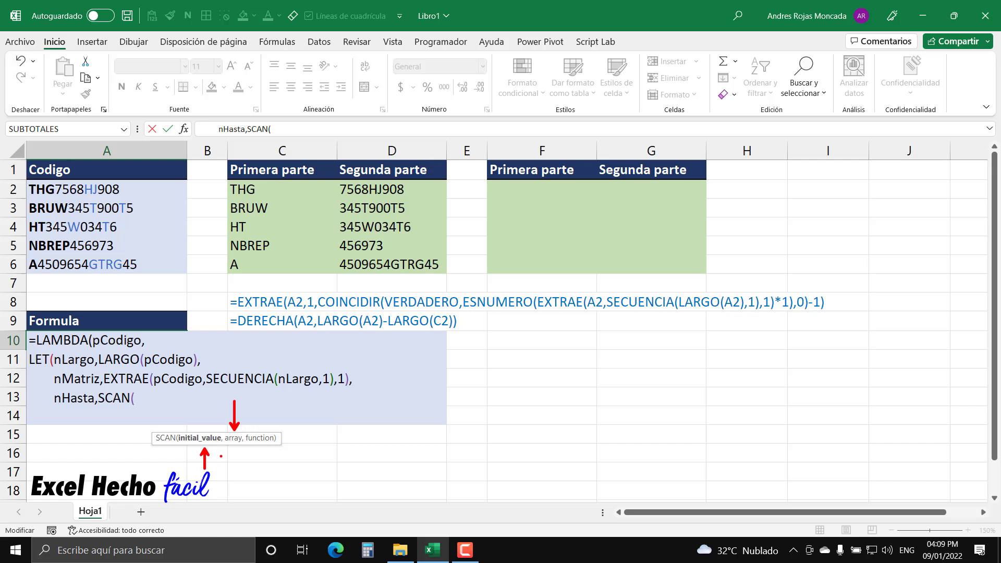
pyautogui.moveTo(266, 433); pyautogui.dragTo(265, 406)
pyautogui.moveTo(181, 423)
pyautogui.mouseDown()
pyautogui.moveTo(308, 400)
pyautogui.moveTo(247, 494)
pyautogui.moveTo(190, 380)
pyautogui.moveTo(356, 476)
pyautogui.moveTo(121, 395)
pyautogui.moveTo(319, 410)
pyautogui.mouseUp()
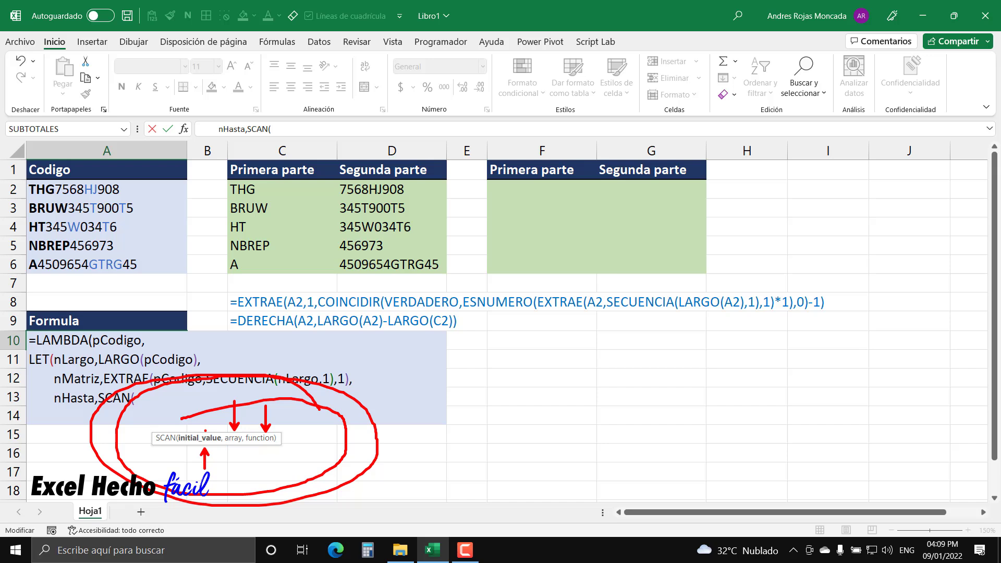
pyautogui.moveTo(206, 431); pyautogui.dragTo(206, 415)
pyautogui.press('e')
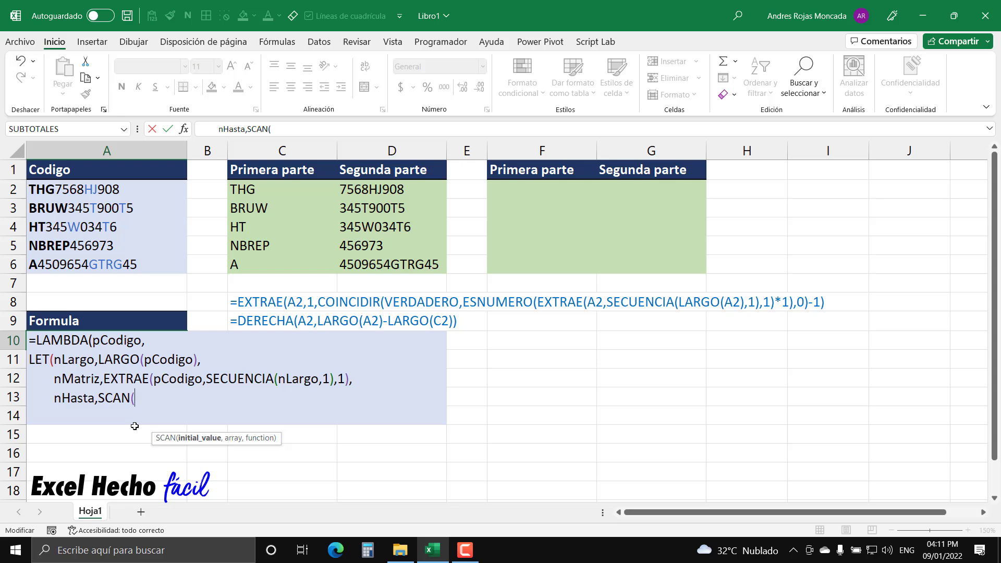
# - Set the SCAN function's initial value to 1 and its array argument to nMatriz
pyautogui.write('1')
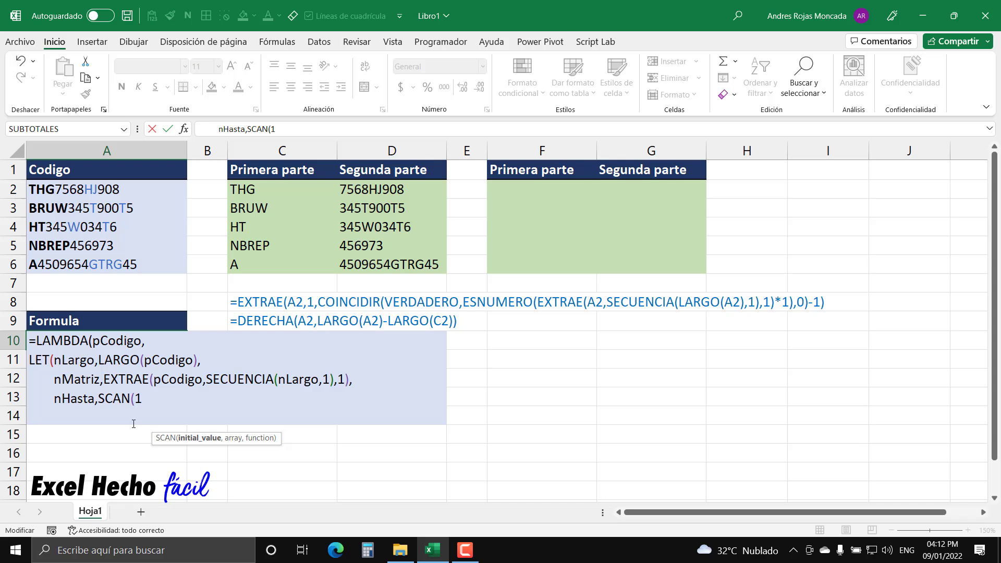
pyautogui.write(',')
pyautogui.write('nmatri')
pyautogui.press('Tab')
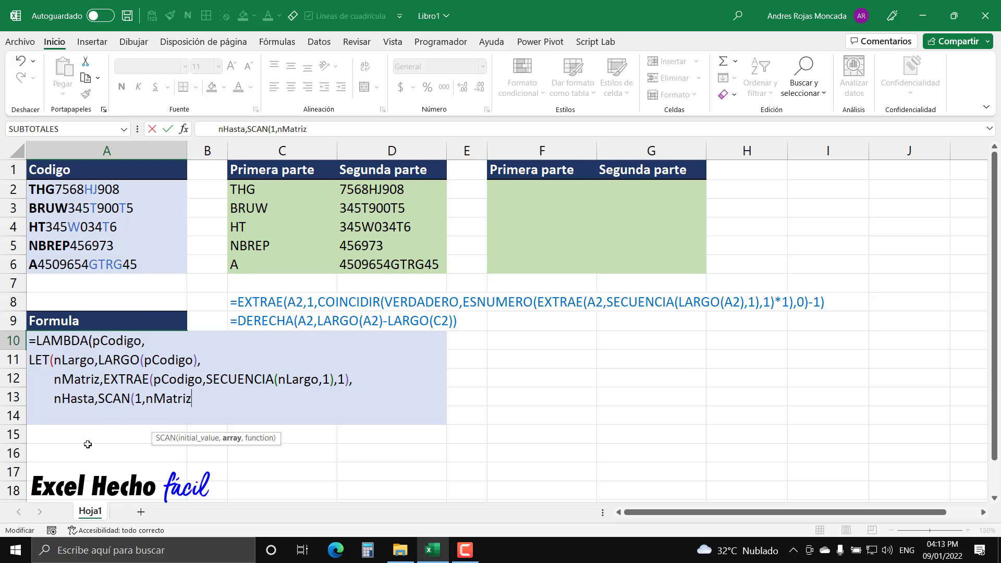
# - Begin a nested LAMBDA( as the function argument of SCAN
pyautogui.write(',')
pyautogui.write('lam')
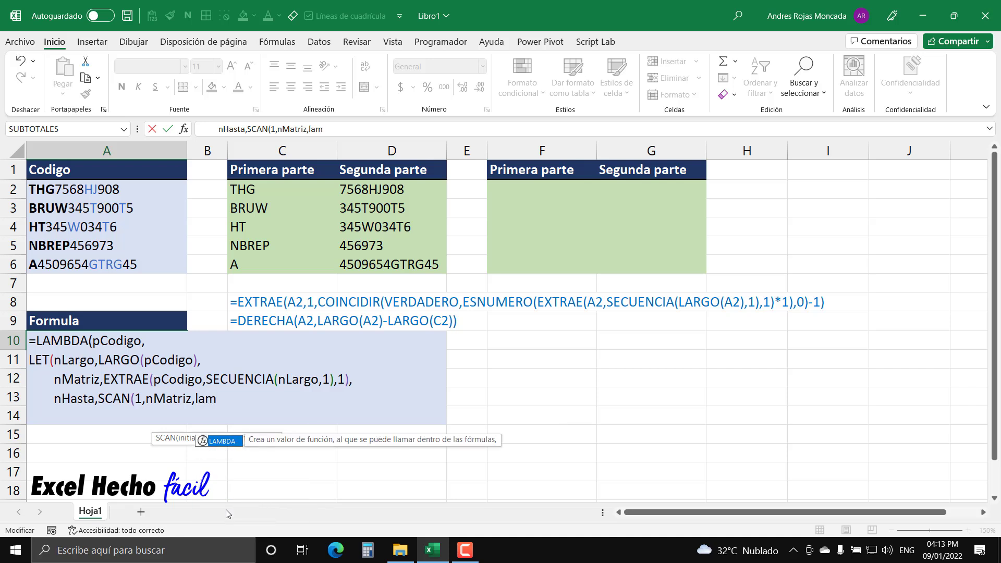
pyautogui.press('Tab')
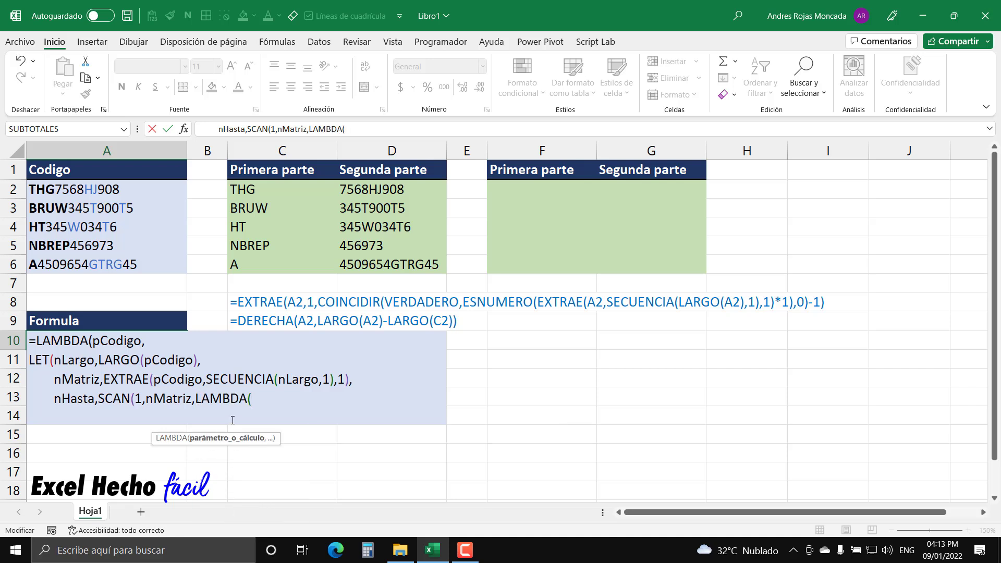
# - Examine the nested LAMBDA within the SCAN function and the initial value argument of SCAN
pyautogui.moveTo(195, 399)
pyautogui.mouseDown()
pyautogui.moveTo(249, 401)
pyautogui.moveTo(234, 379)
pyautogui.moveTo(126, 337)
pyautogui.moveTo(78, 337)
pyautogui.mouseUp()
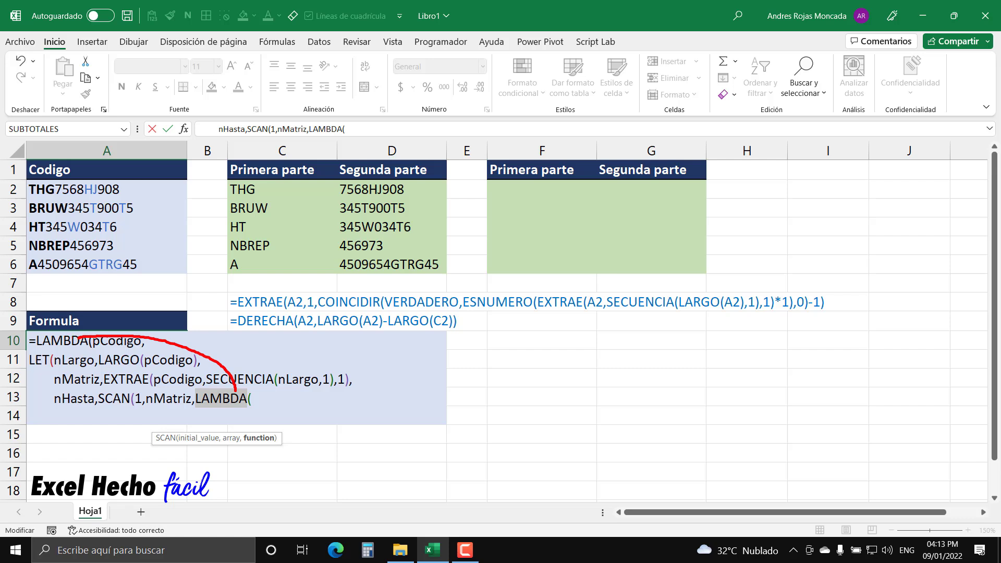
pyautogui.moveTo(194, 407)
pyautogui.mouseDown()
pyautogui.moveTo(245, 409)
pyautogui.moveTo(182, 434)
pyautogui.moveTo(102, 445)
pyautogui.moveTo(95, 415)
pyautogui.moveTo(113, 407)
pyautogui.mouseUp()
pyautogui.hotkey('ctrl', 'z')
pyautogui.moveTo(226, 413)
pyautogui.mouseDown()
pyautogui.moveTo(150, 453)
pyautogui.moveTo(119, 409)
pyautogui.mouseUp()
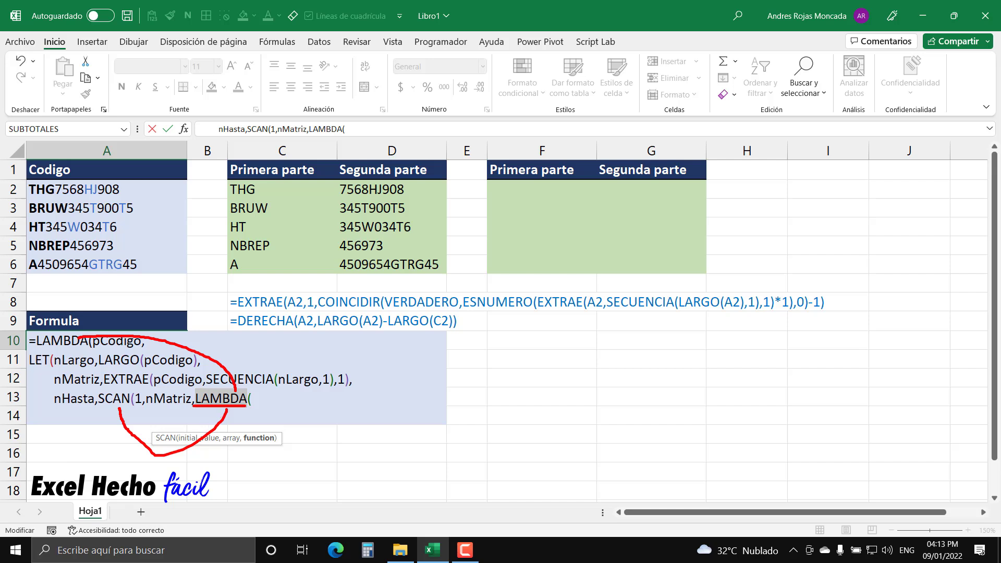
pyautogui.press('Escape')
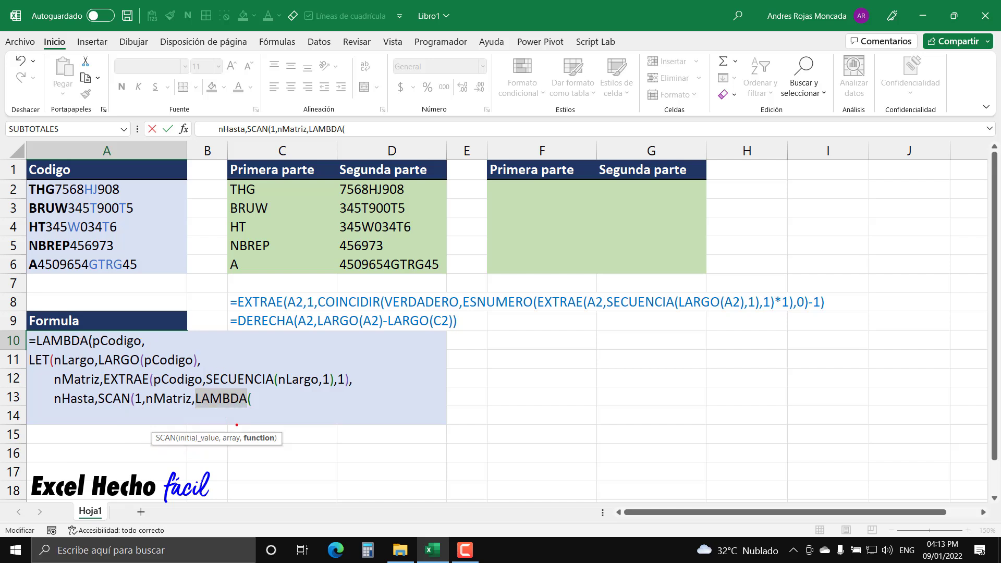
pyautogui.click(257, 399)
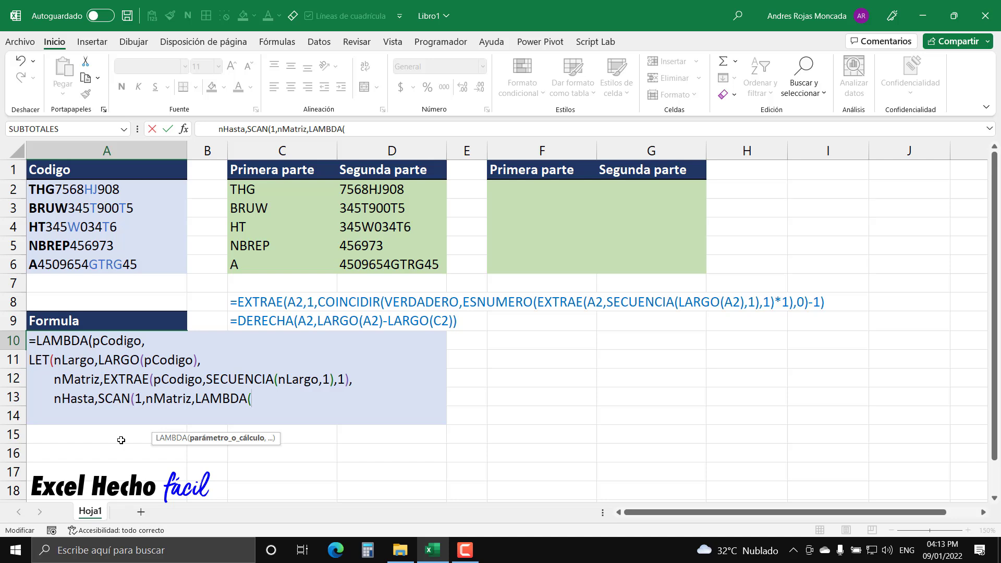
pyautogui.moveTo(195, 399); pyautogui.dragTo(292, 398)
pyautogui.click(264, 399)
pyautogui.moveTo(196, 400); pyautogui.dragTo(280, 399)
pyautogui.click(276, 399)
pyautogui.doubleClick(138, 398)
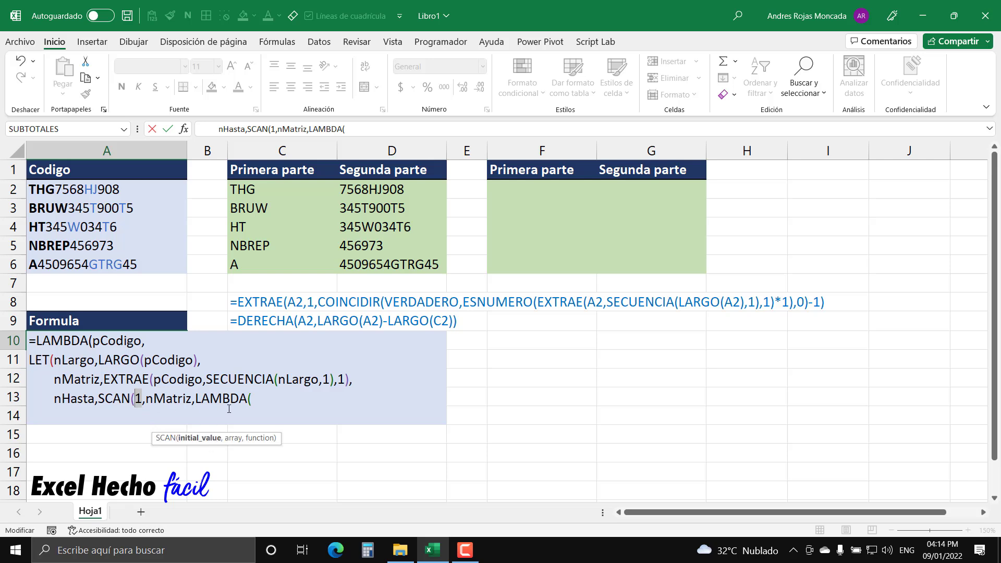
pyautogui.click(252, 400)
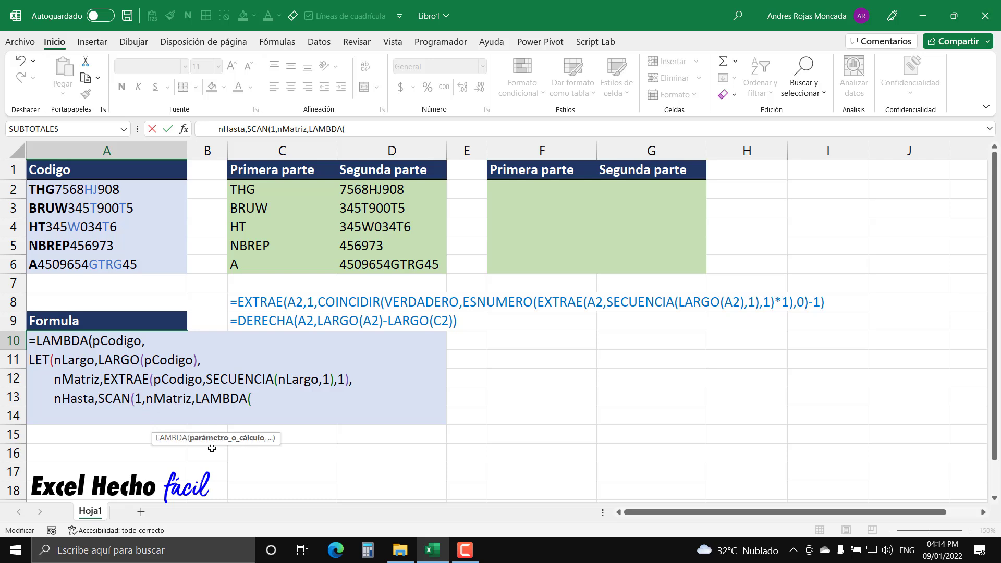
# - Enter vCont and eMatriz as the nested LAMBDA's parameters and place its argument hint above the formula
pyautogui.write('vCont')
pyautogui.write(',')
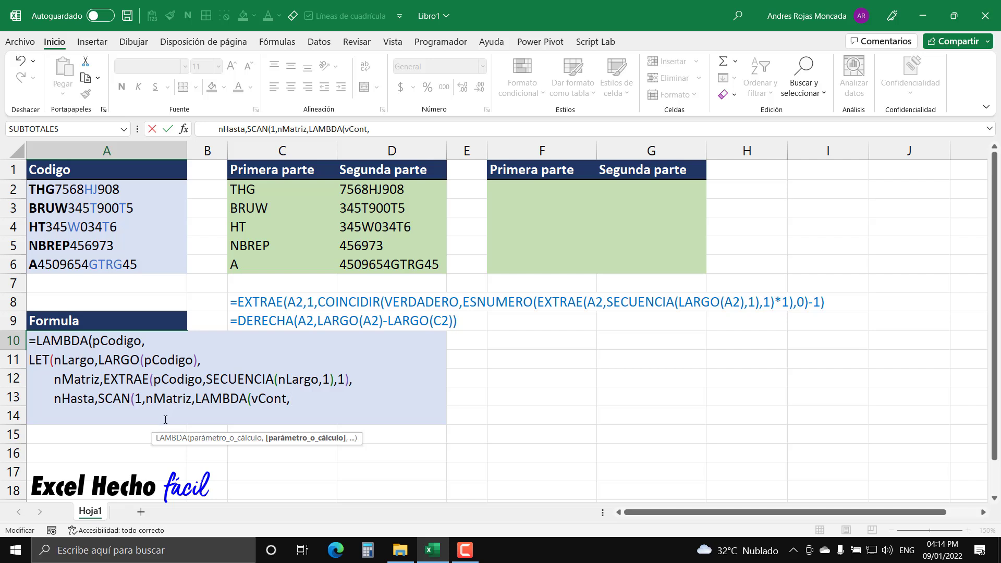
pyautogui.write('eMAtr')
pyautogui.press('BackSpace')
pyautogui.press('BackSpace')
pyautogui.press('BackSpace')
pyautogui.write('atrri')
pyautogui.press('BackSpace')
pyautogui.press('BackSpace')
pyautogui.write('iz')
pyautogui.moveTo(359, 440); pyautogui.dragTo(328, 287)
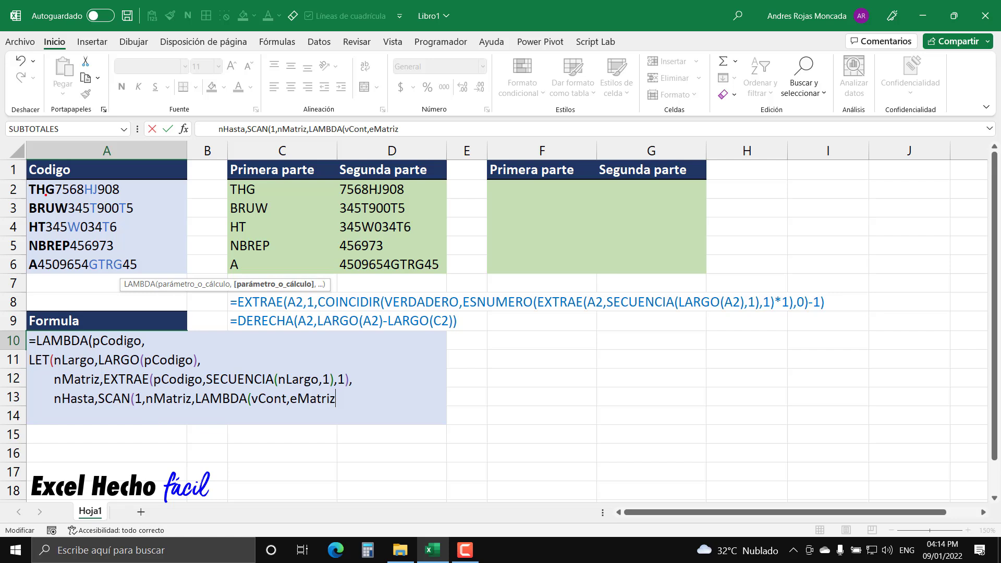
pyautogui.moveTo(125, 190); pyautogui.dragTo(166, 190)
pyautogui.moveTo(147, 409); pyautogui.dragTo(188, 408)
pyautogui.moveTo(164, 415)
pyautogui.mouseDown()
pyautogui.moveTo(193, 437)
pyautogui.moveTo(246, 436)
pyautogui.moveTo(291, 423)
pyautogui.moveTo(308, 403)
pyautogui.mouseUp()
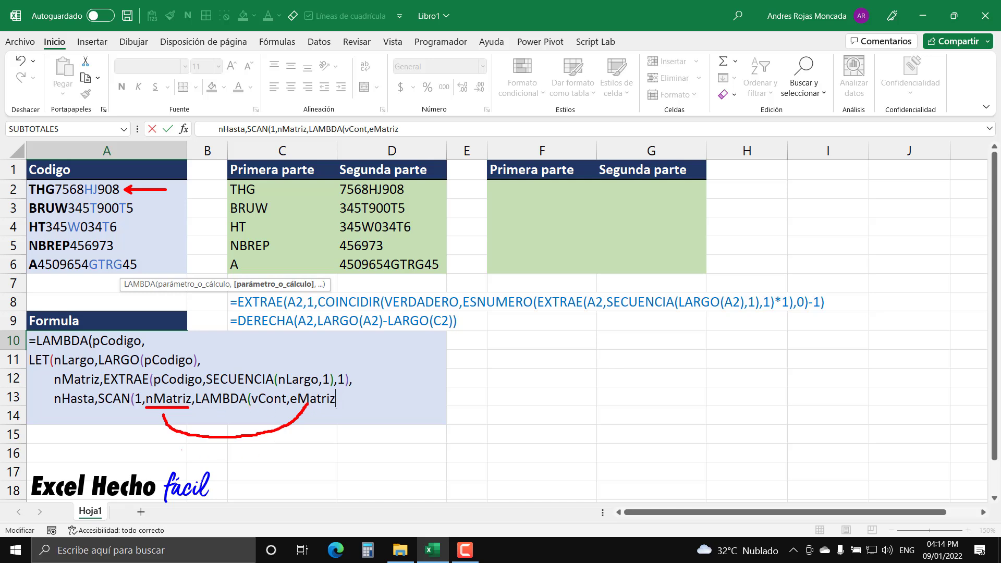
pyautogui.moveTo(136, 408)
pyautogui.mouseDown()
pyautogui.moveTo(151, 423)
pyautogui.moveTo(208, 427)
pyautogui.moveTo(269, 405)
pyautogui.mouseUp()
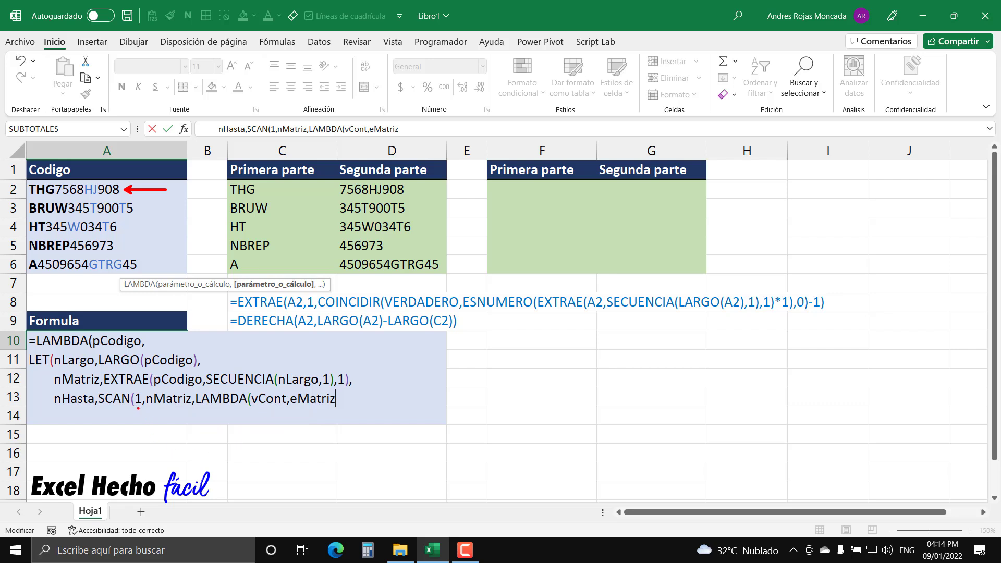
pyautogui.moveTo(138, 409)
pyautogui.mouseDown()
pyautogui.moveTo(148, 421)
pyautogui.moveTo(202, 428)
pyautogui.moveTo(265, 406)
pyautogui.mouseUp()
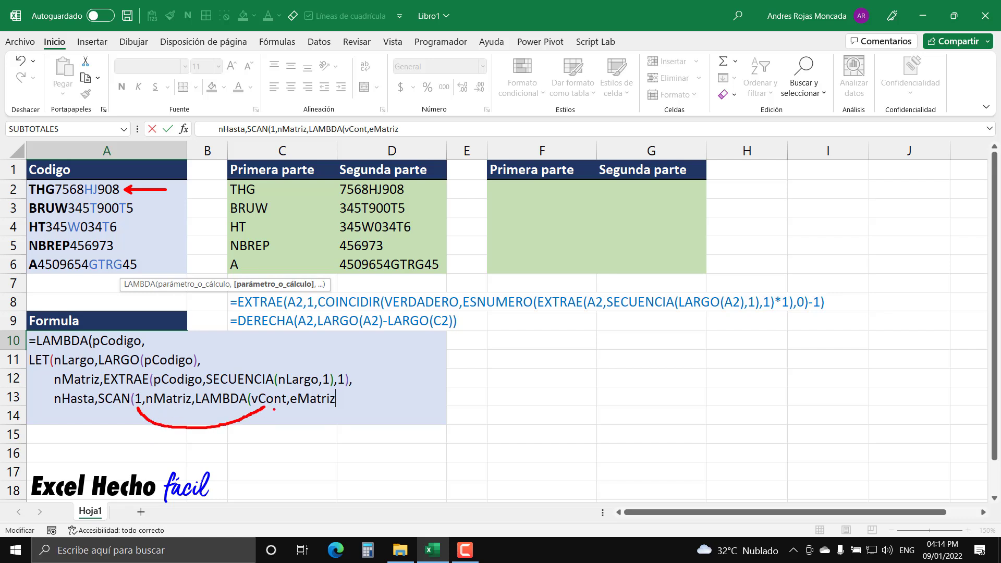
pyautogui.moveTo(166, 409)
pyautogui.mouseDown()
pyautogui.moveTo(230, 428)
pyautogui.moveTo(307, 405)
pyautogui.mouseUp()
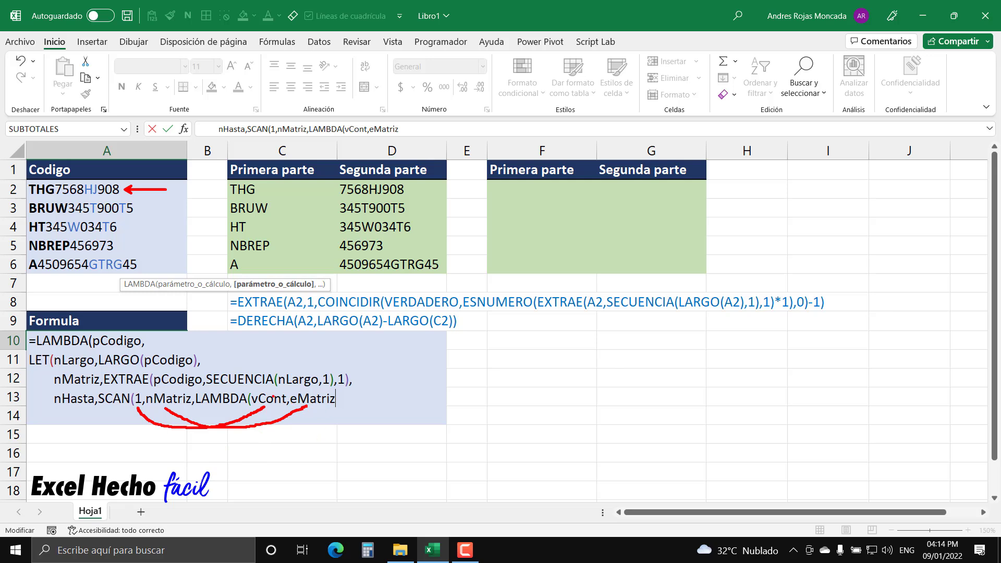
pyautogui.moveTo(273, 394); pyautogui.dragTo(273, 358)
pyautogui.moveTo(312, 390); pyautogui.dragTo(311, 349)
pyautogui.moveTo(330, 392); pyautogui.dragTo(330, 349)
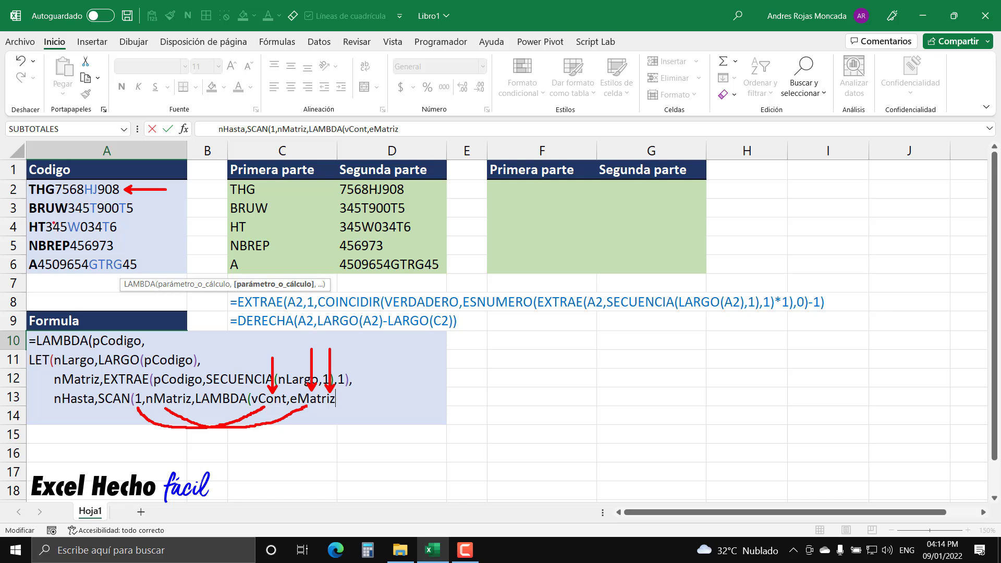
pyautogui.moveTo(59, 183); pyautogui.dragTo(59, 168)
pyautogui.moveTo(266, 338); pyautogui.dragTo(260, 390)
pyautogui.moveTo(139, 388)
pyautogui.mouseDown()
pyautogui.moveTo(240, 364)
pyautogui.moveTo(287, 388)
pyautogui.mouseUp()
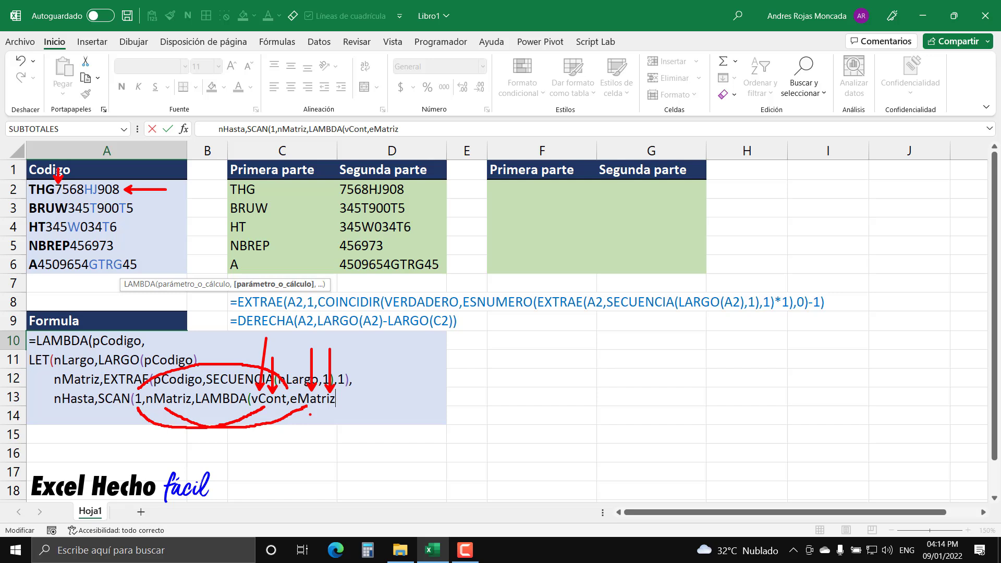
pyautogui.press('e')
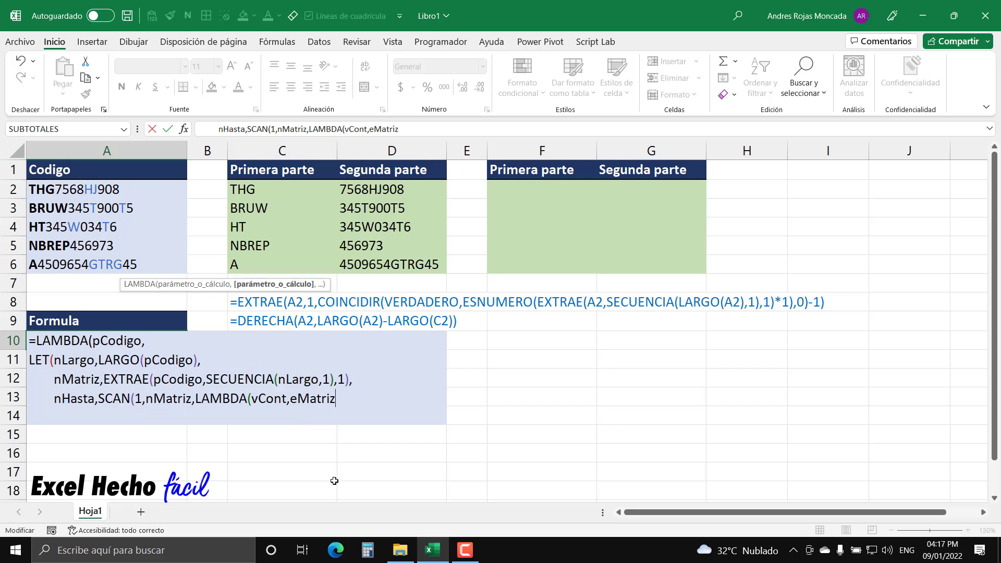
# - Add a comma after eMatriz and review the nested LAMBDA's parameters vCont and eMatriz along with SCAN's initial value argument
pyautogui.write(',')
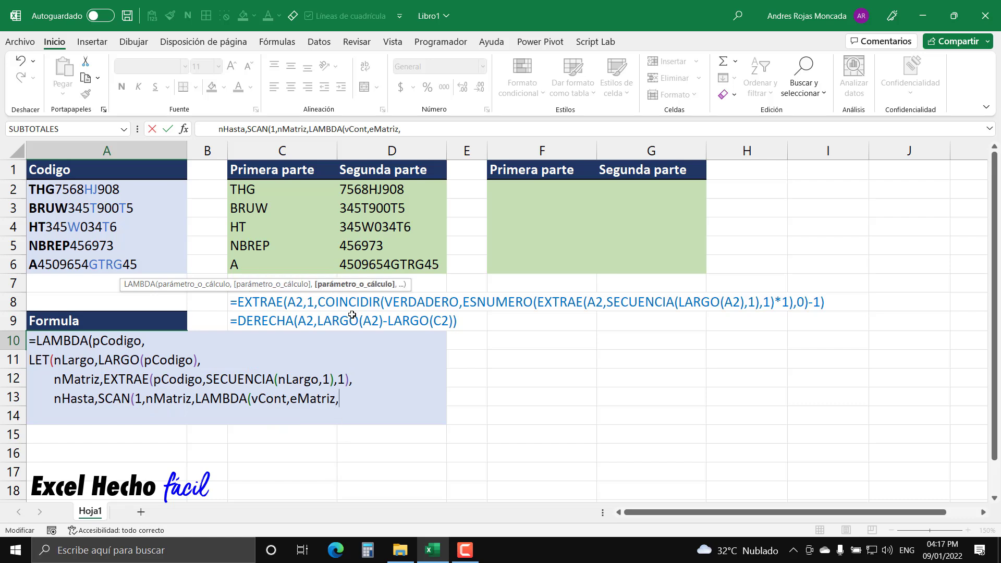
pyautogui.click(197, 286)
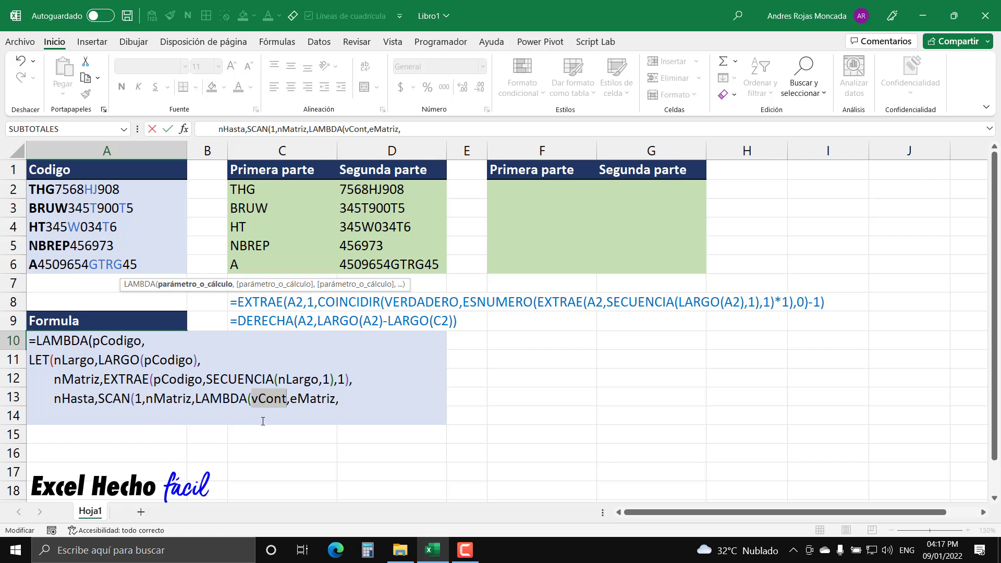
pyautogui.click(142, 400)
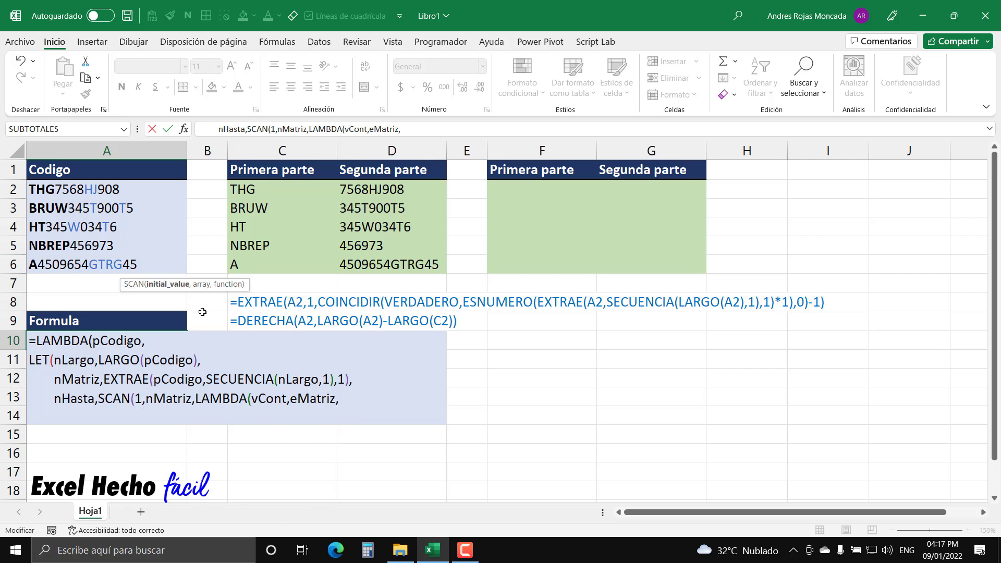
pyautogui.press('End')
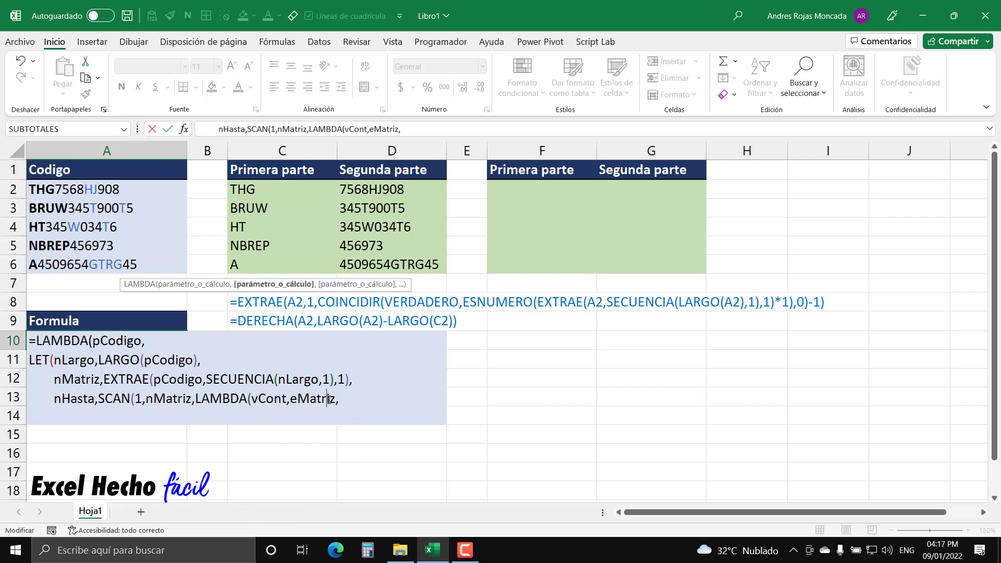
pyautogui.click(266, 285)
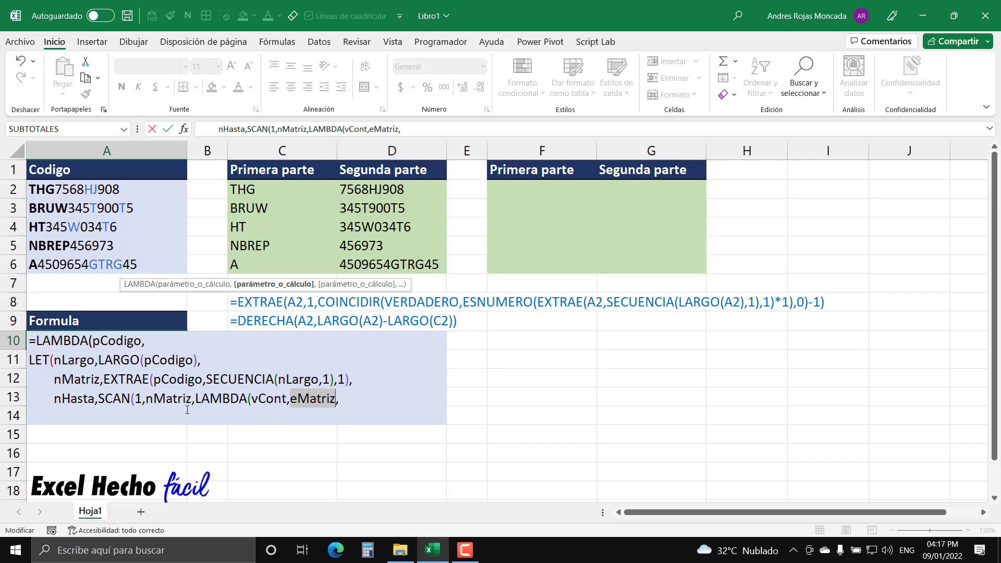
pyautogui.click(345, 398)
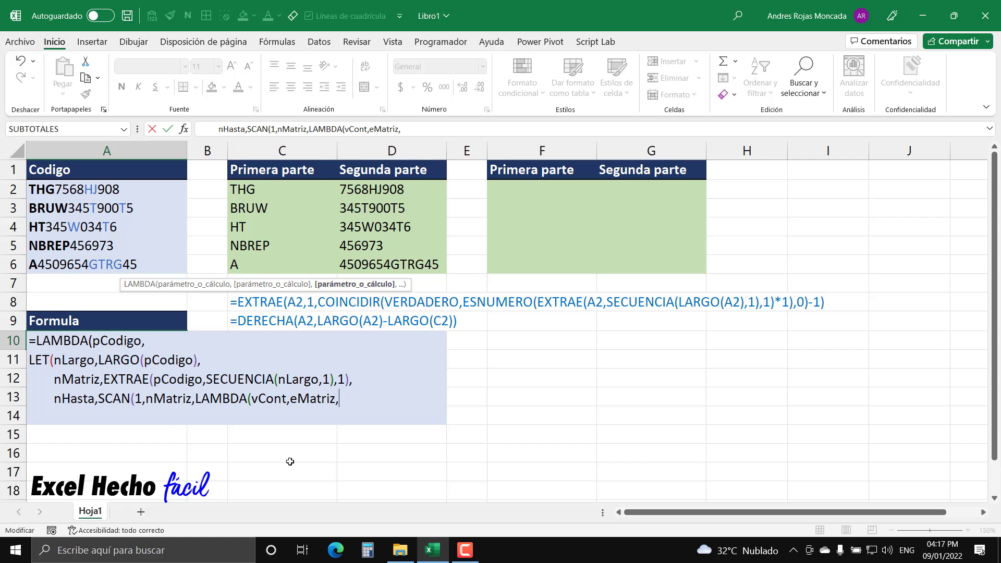
# - Begin the nested LAMBDA's calculation with an SI( function whose logical test opens with Y(
pyautogui.write('si')
pyautogui.press('Tab')
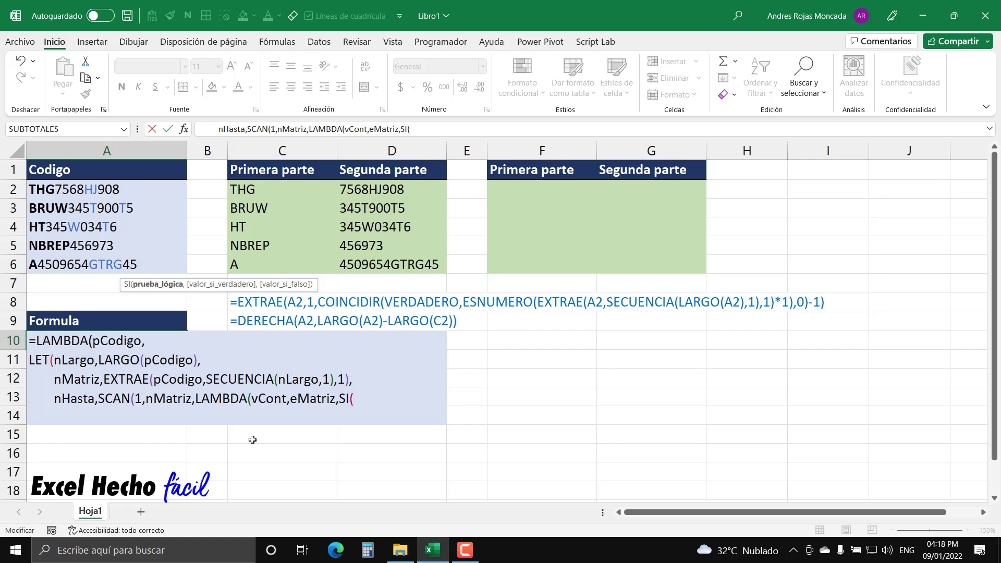
pyautogui.write('Y(')
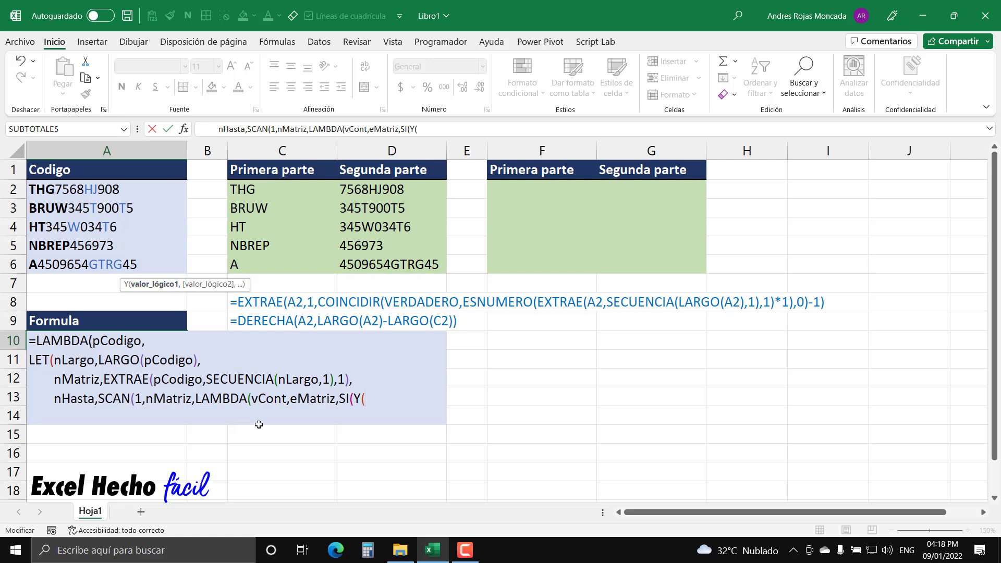
# - Enter vCont=1 as the first condition of the Y function inside the SI test of the nHasta line
pyautogui.write('vco')
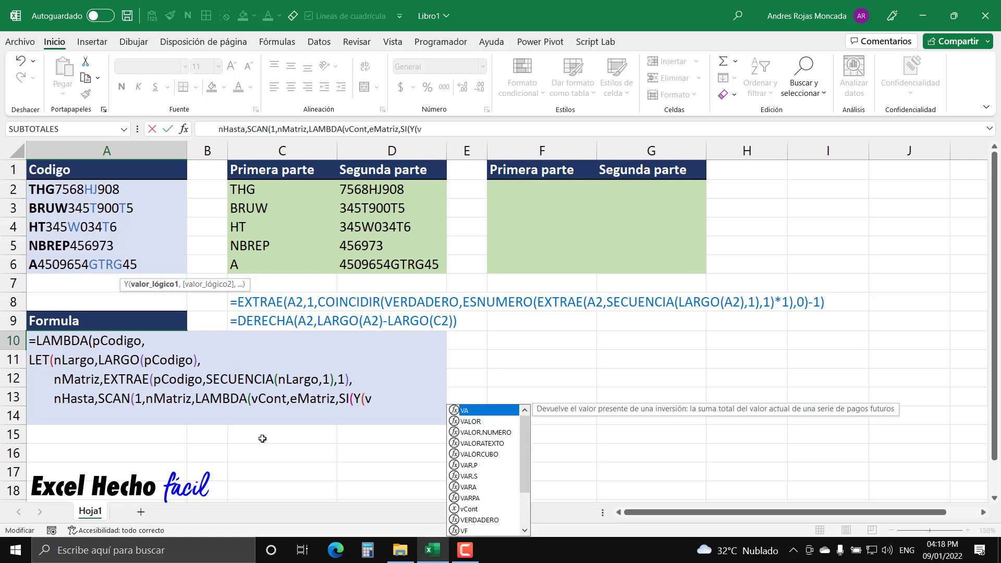
pyautogui.press('Tab')
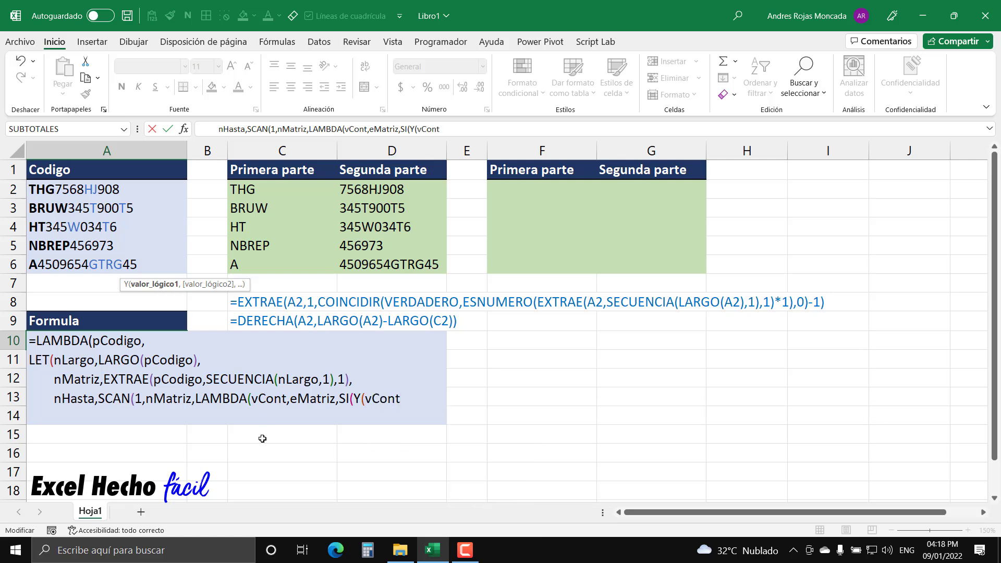
pyautogui.write('=1,')
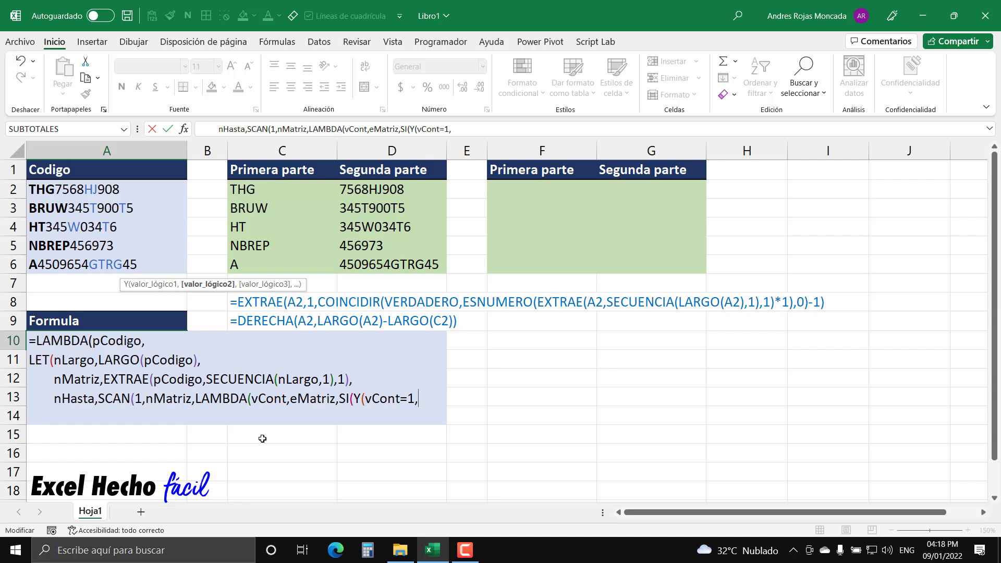
# - Add NO(ESNUMERO(eMatriz*1) as the Y function's second condition, closing the ESNUMERO parenthesis but leaving NO open
pyautogui.write('no')
pyautogui.press('Tab')
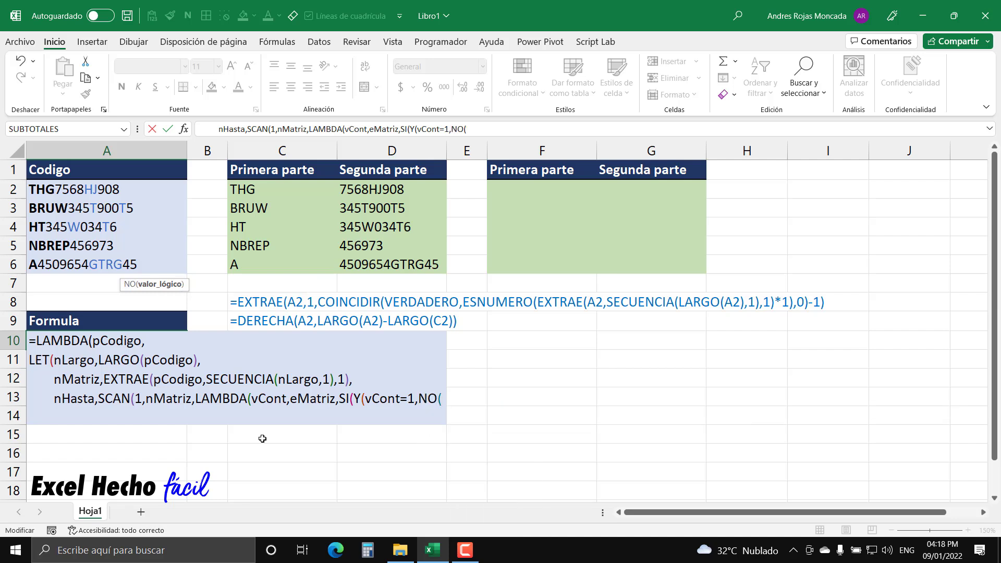
pyautogui.write('es')
pyautogui.press('Tab')
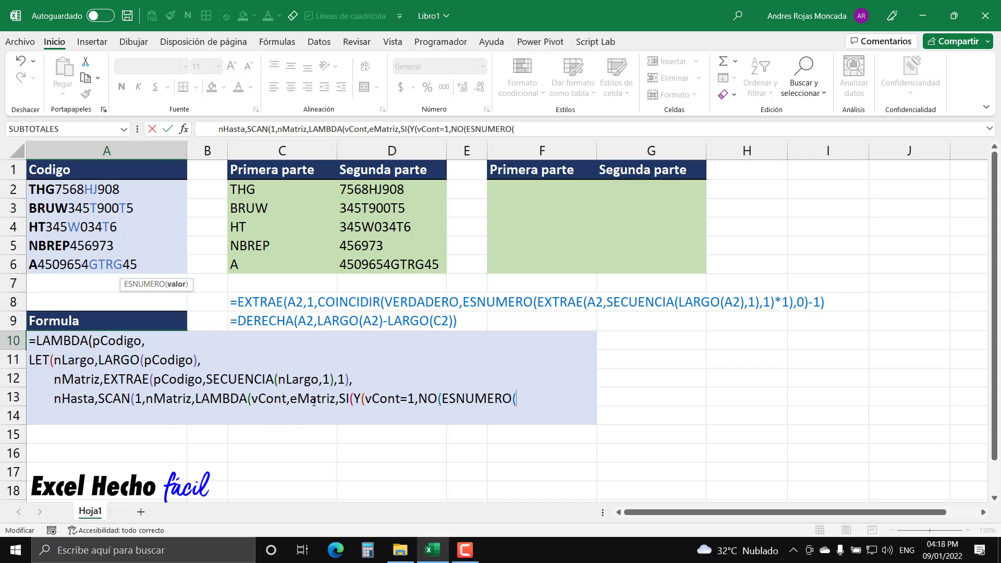
pyautogui.write('ematr')
pyautogui.press('Tab')
pyautogui.write('*1')
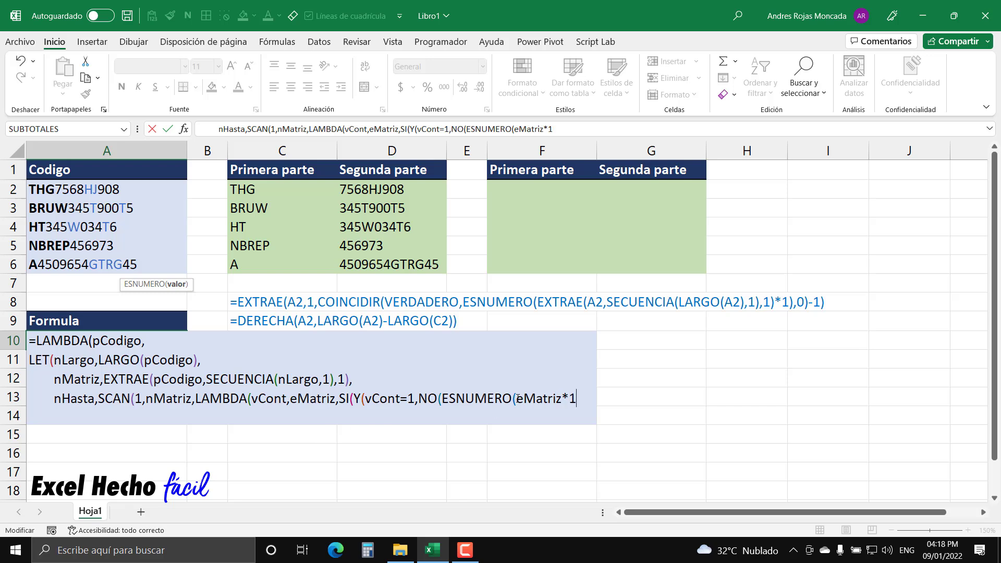
pyautogui.moveTo(517, 399); pyautogui.dragTo(561, 400)
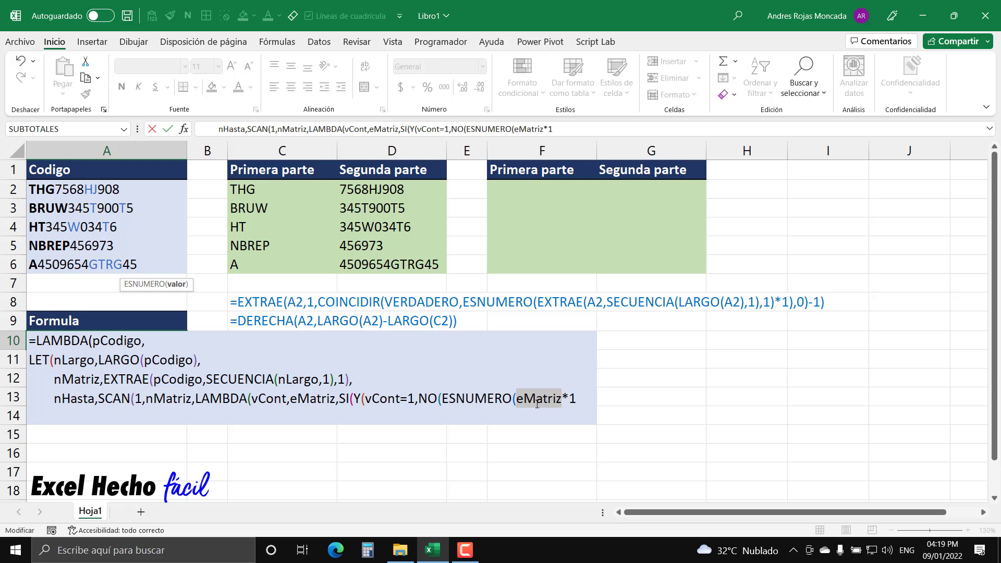
pyautogui.click(580, 398)
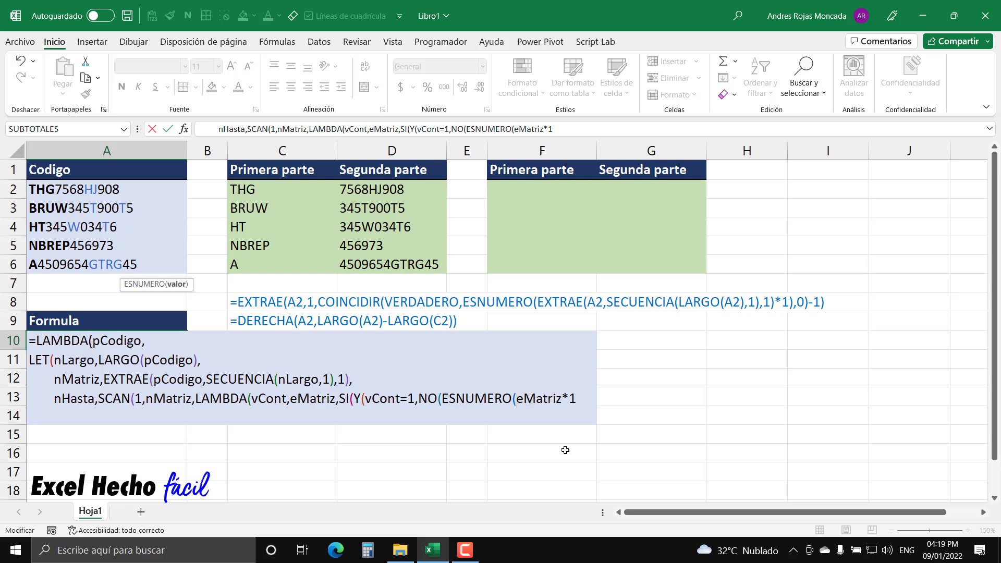
pyautogui.write(')')
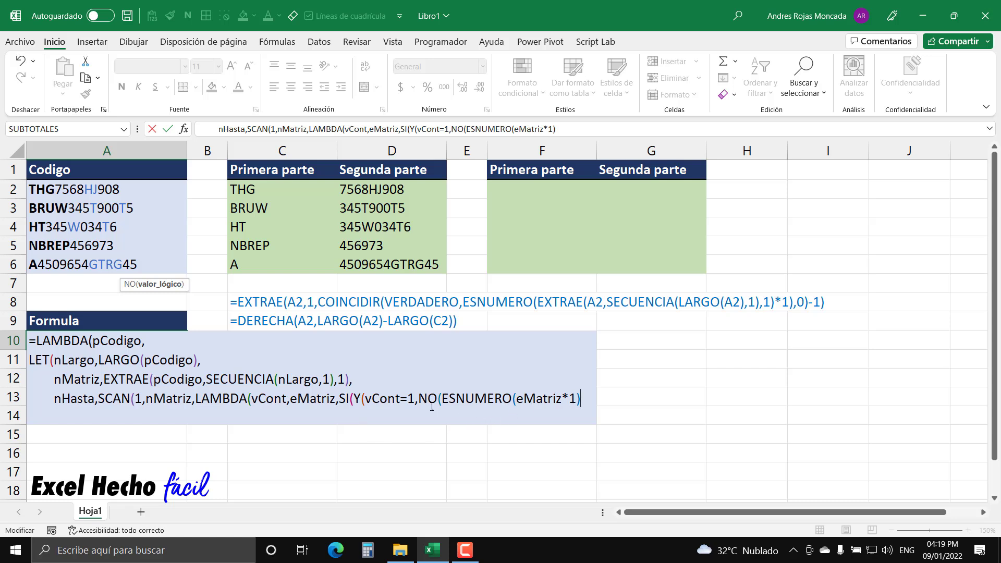
# - Close the NO and Y functions so the SI test reads Y(vCont=1,NO(ESNUMERO(eMatriz*1)))
pyautogui.moveTo(442, 401); pyautogui.dragTo(613, 393)
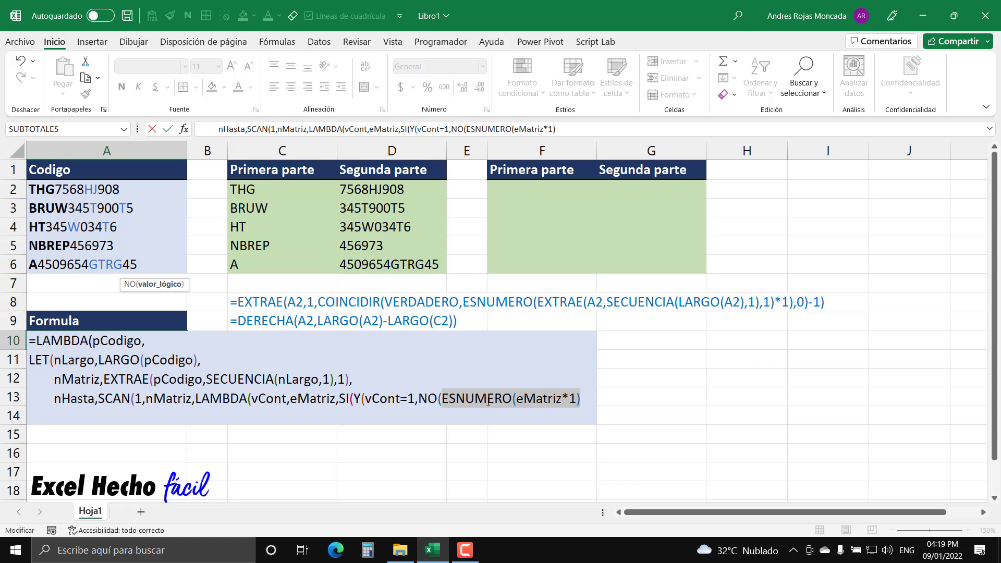
pyautogui.click(588, 398)
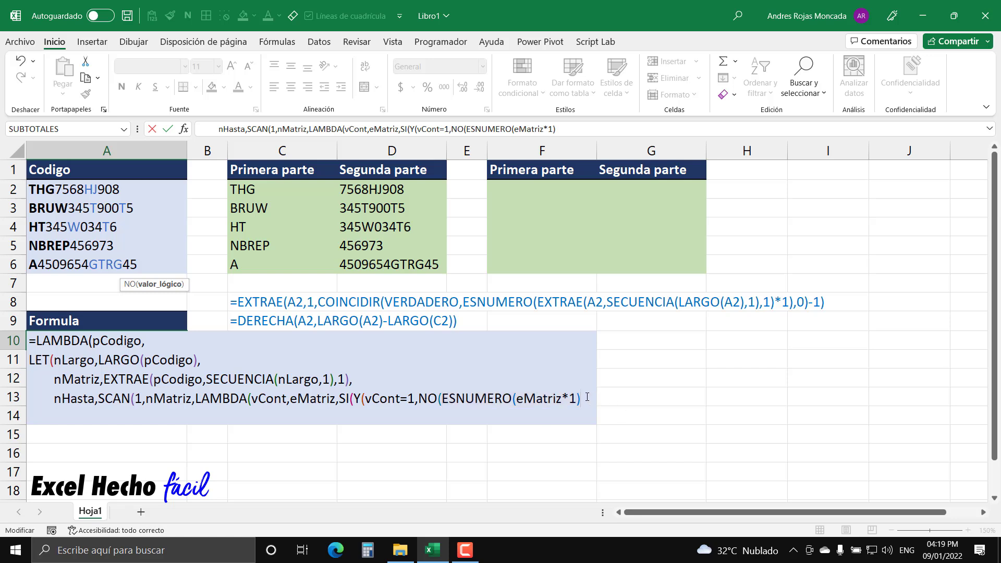
pyautogui.write(')')
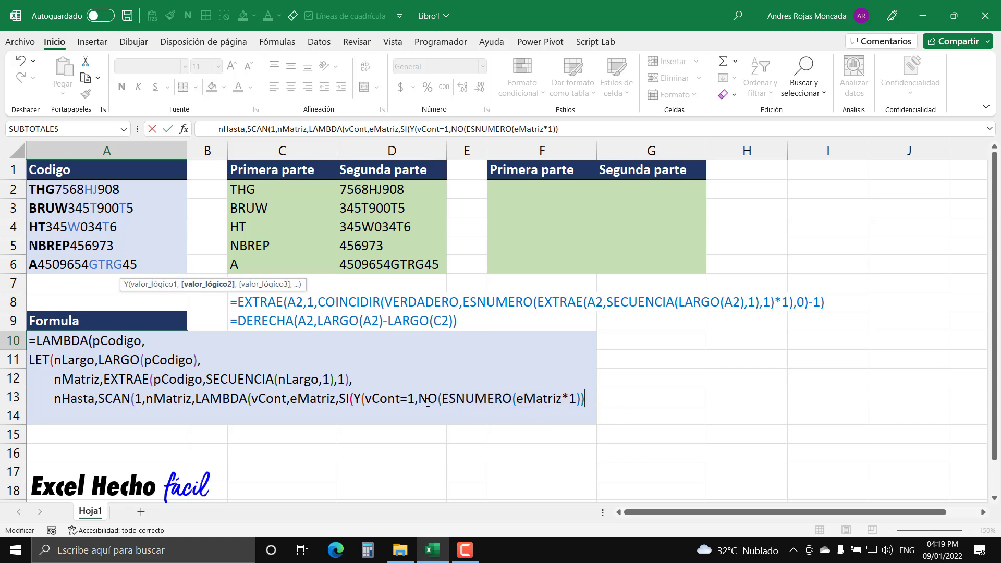
pyautogui.moveTo(421, 399); pyautogui.dragTo(586, 399)
pyautogui.click(591, 401)
pyautogui.moveTo(365, 399); pyautogui.dragTo(416, 399)
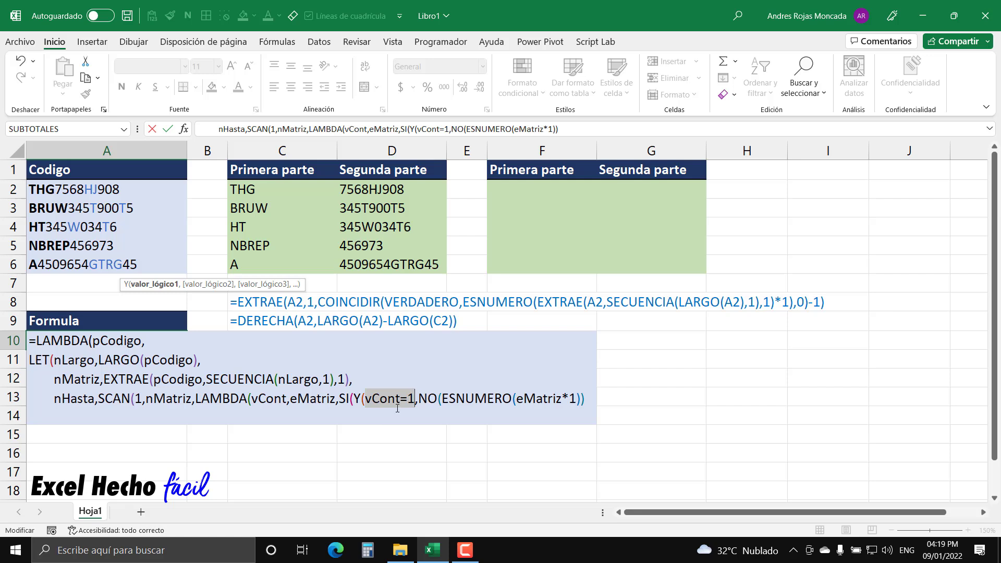
pyautogui.click(340, 402)
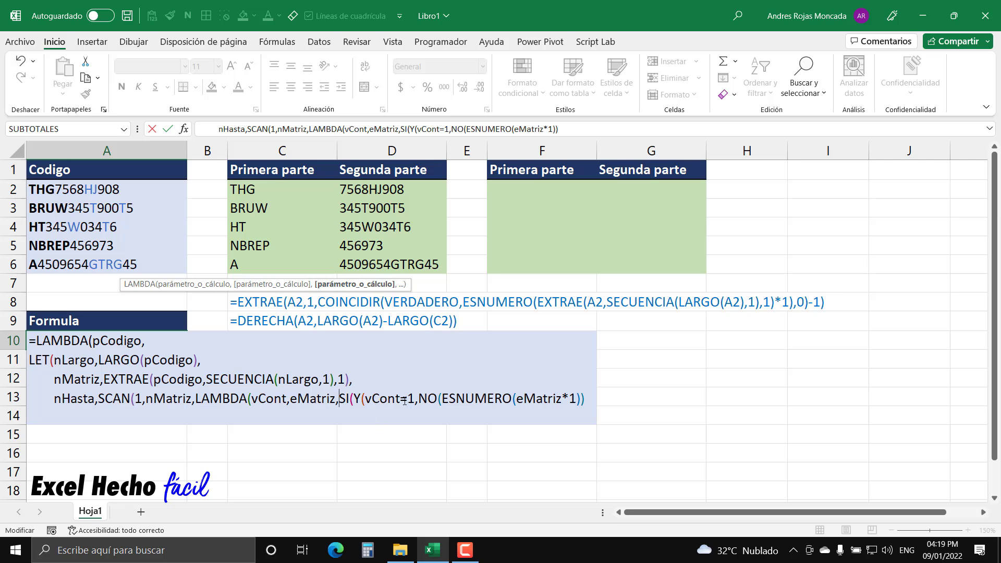
pyautogui.click(562, 415)
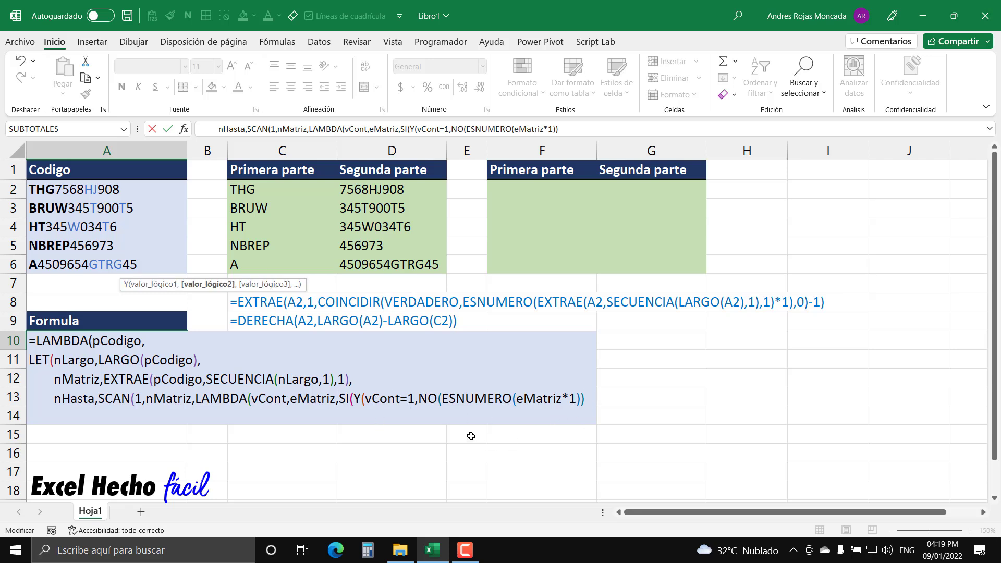
pyautogui.write(')')
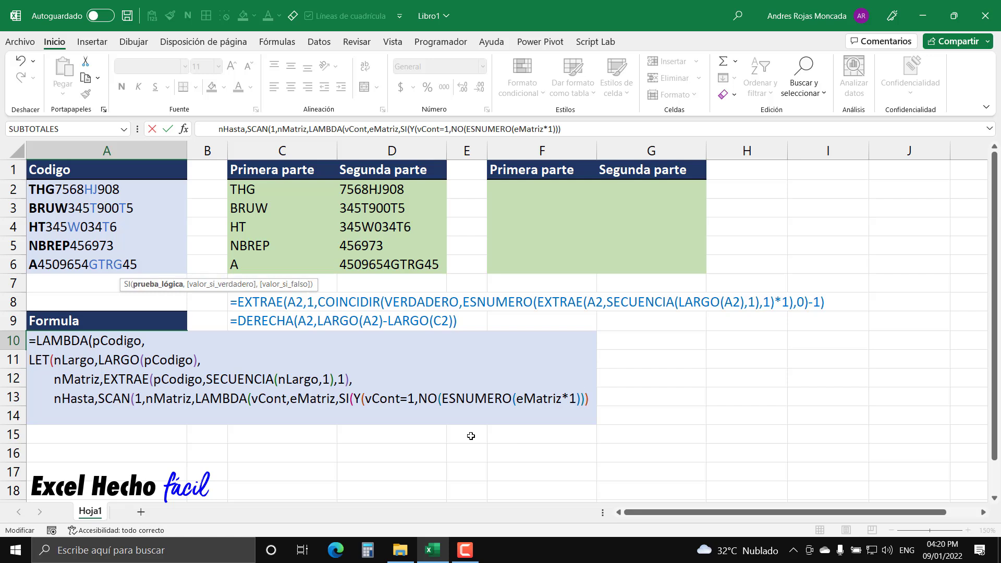
# - Examine the SI logical test and each of the Y function's two conditions by highlighting them in the formula
pyautogui.click(158, 285)
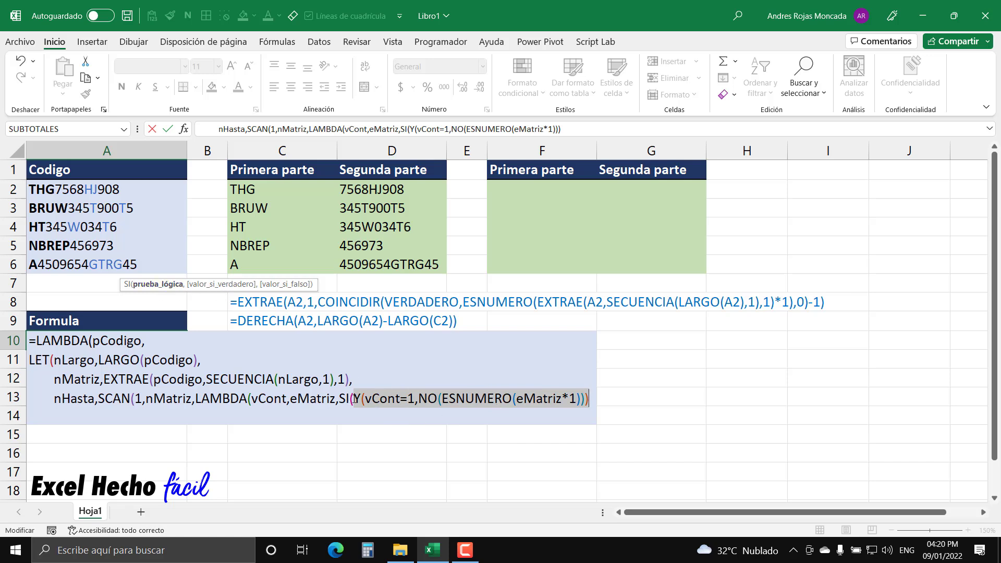
pyautogui.click(366, 400)
pyautogui.click(156, 285)
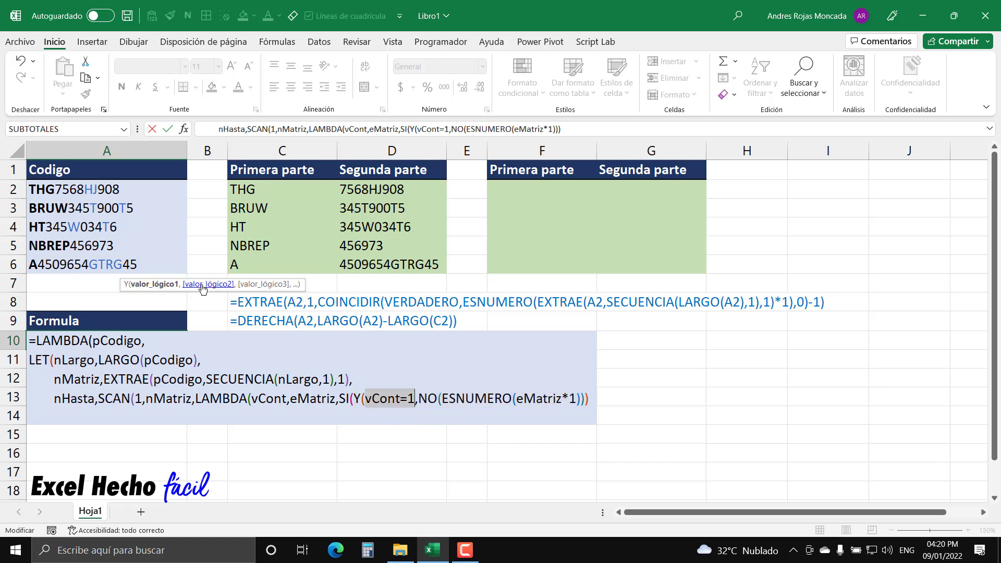
pyautogui.click(219, 285)
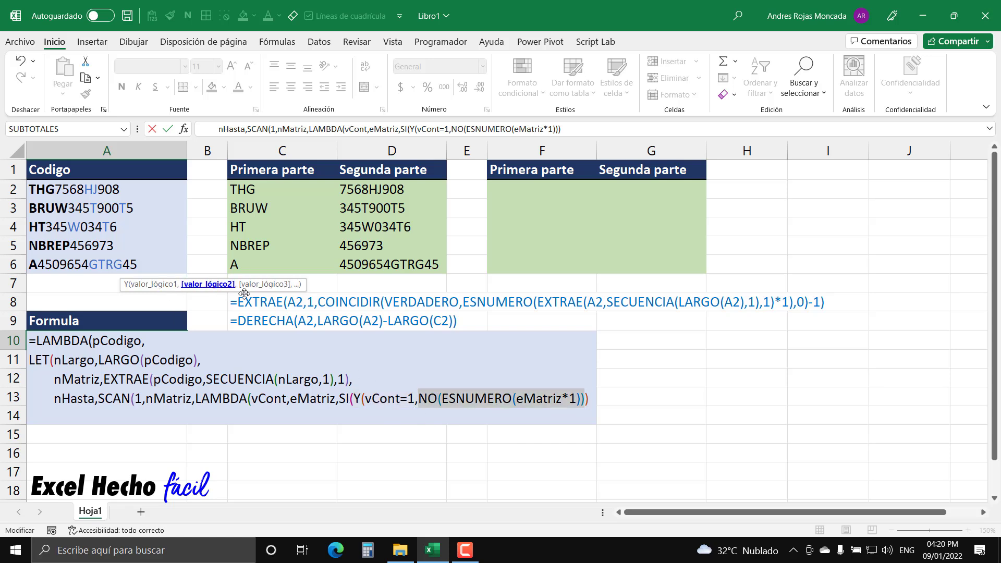
pyautogui.click(592, 399)
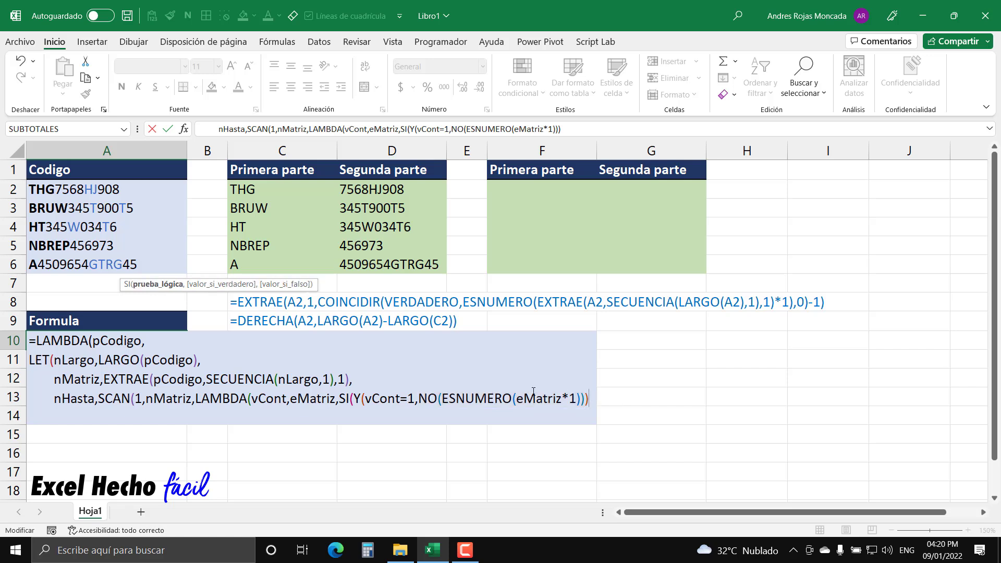
pyautogui.moveTo(356, 395); pyautogui.dragTo(591, 392)
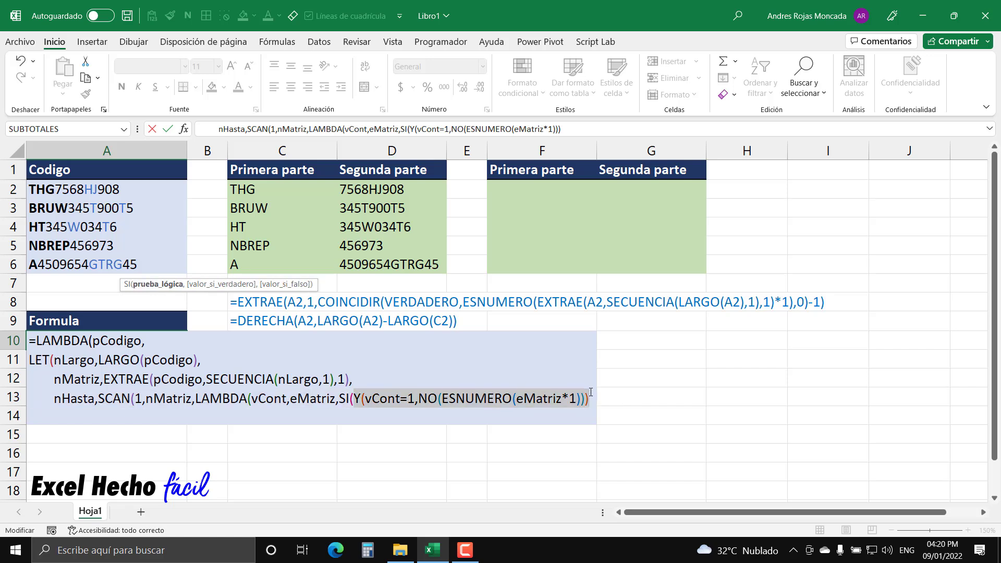
pyautogui.click(593, 396)
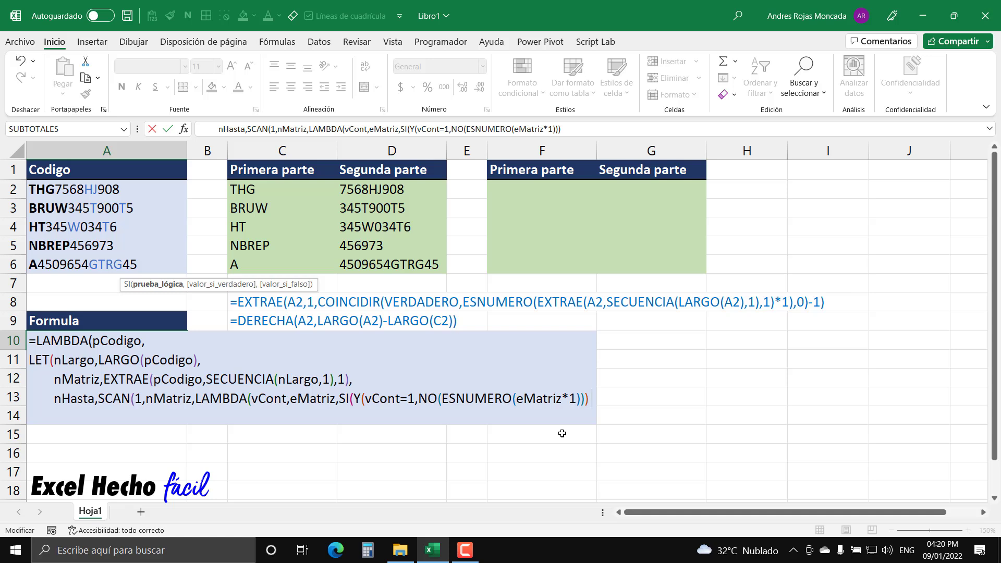
# - Set the SI results to 1 if true and 0 if false, closing the SI, LAMBDA and SCAN functions
pyautogui.write(',')
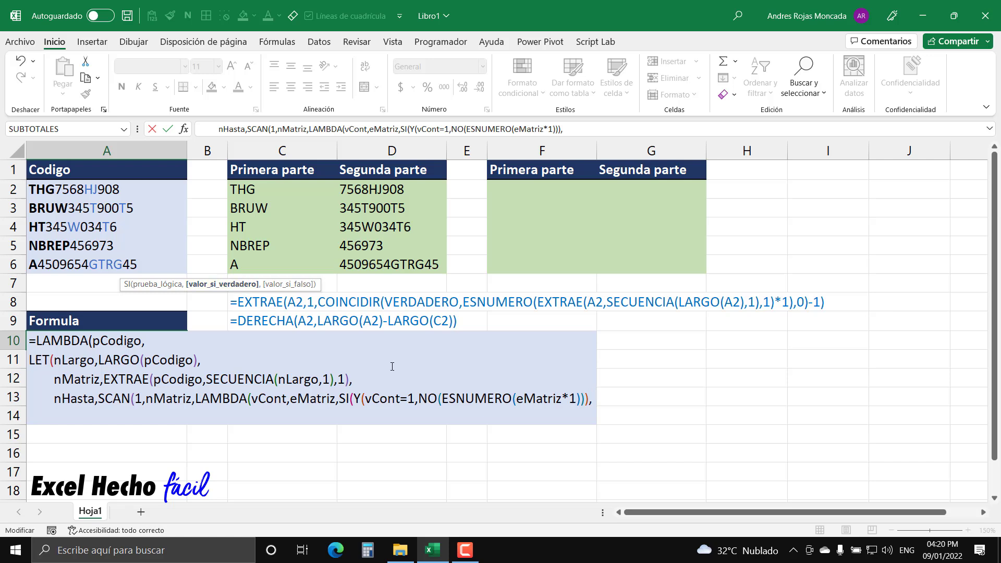
pyautogui.write(',')
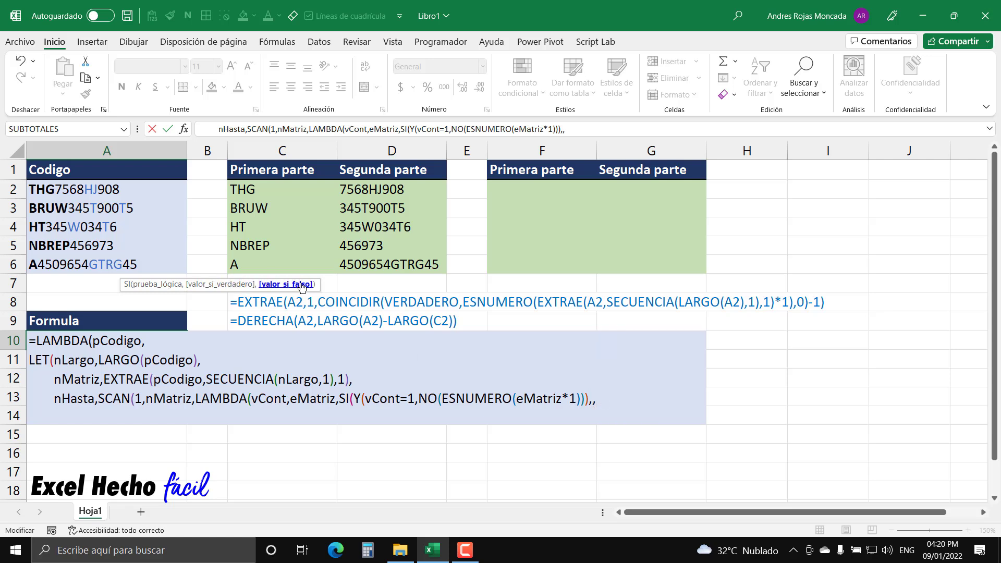
pyautogui.press('BackSpace')
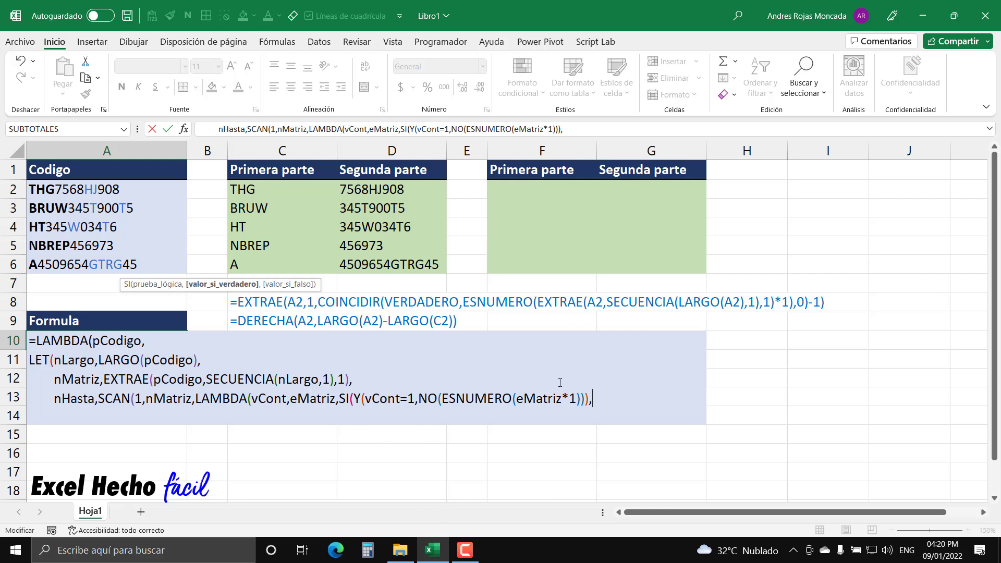
pyautogui.moveTo(354, 400); pyautogui.dragTo(588, 399)
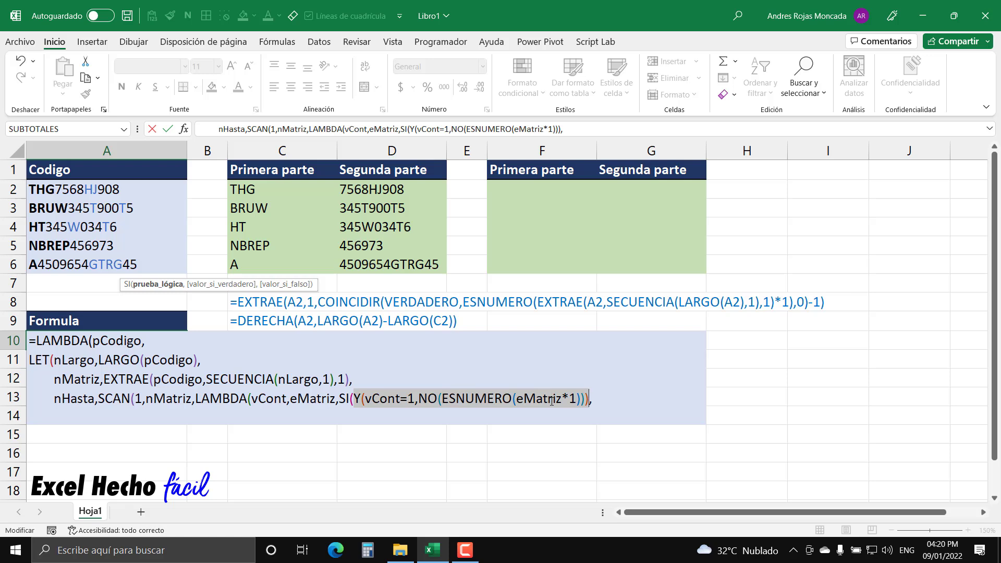
pyautogui.write('1')
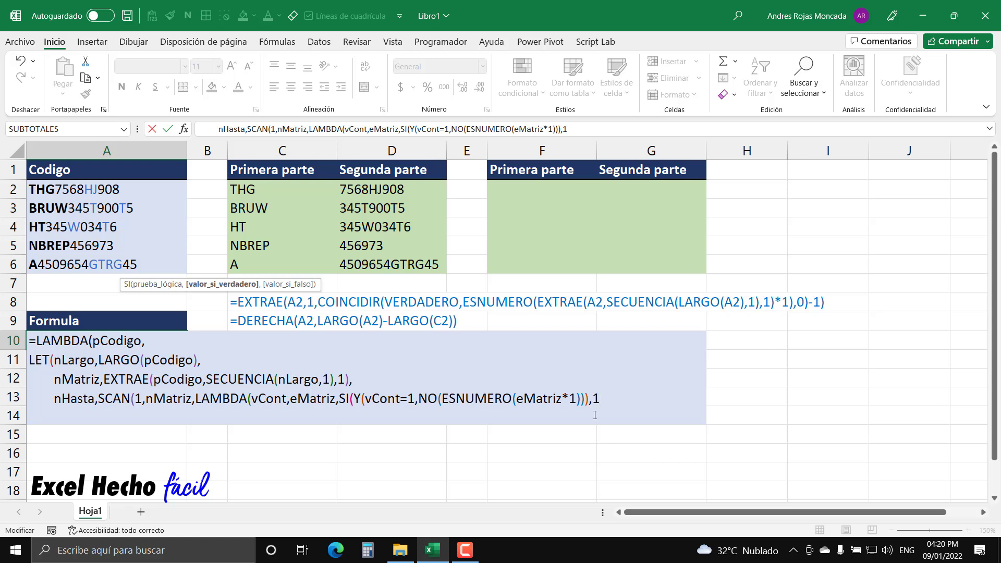
pyautogui.write(',0)')
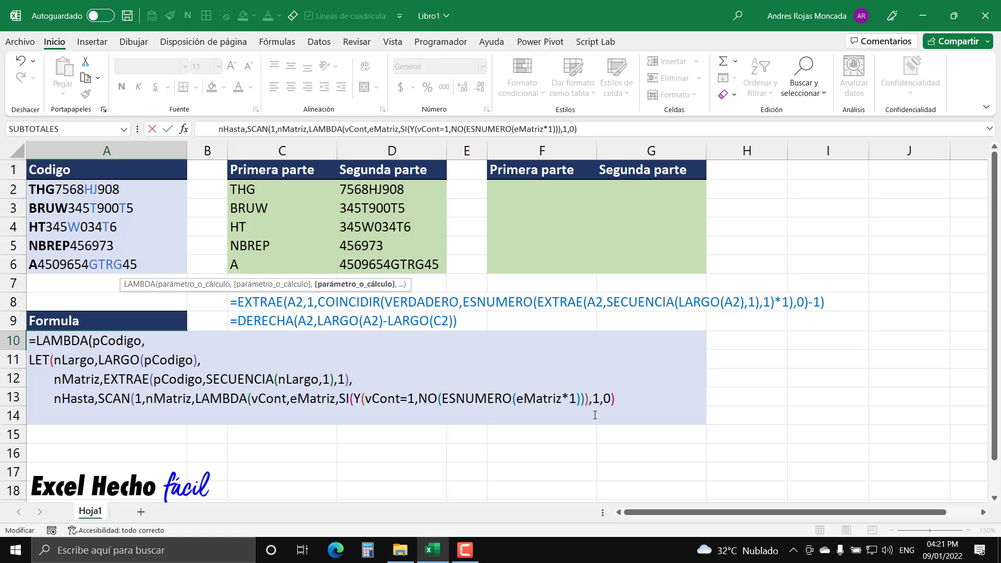
pyautogui.write('))')
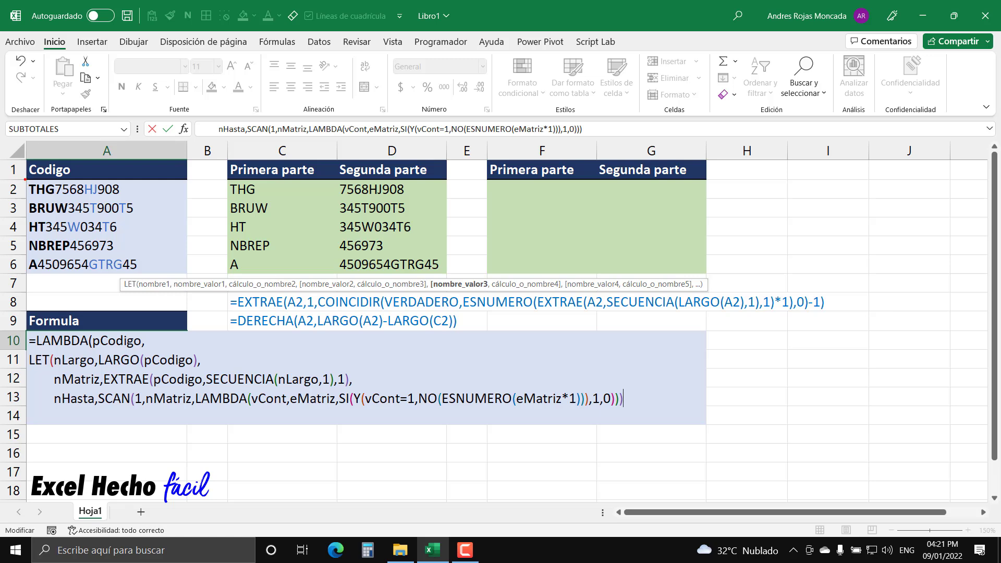
# - Draw red arrows at the A2 code and its letter T, plus curves linking 1 to vCont and nMatriz to eMatriz
pyautogui.moveTo(25, 179); pyautogui.dragTo(64, 199)
pyautogui.press('e')
pyautogui.moveTo(31, 182); pyautogui.dragTo(33, 155)
pyautogui.press('e')
pyautogui.moveTo(142, 190); pyautogui.dragTo(169, 189)
pyautogui.moveTo(141, 412)
pyautogui.mouseDown()
pyautogui.moveTo(181, 424)
pyautogui.moveTo(257, 409)
pyautogui.mouseUp()
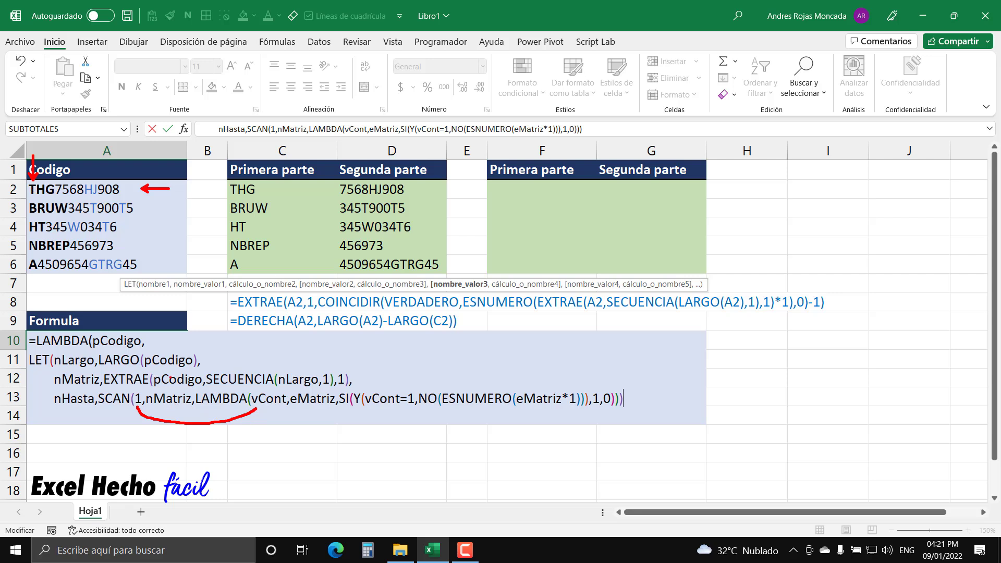
pyautogui.moveTo(167, 411)
pyautogui.mouseDown()
pyautogui.moveTo(230, 433)
pyautogui.moveTo(306, 413)
pyautogui.mouseUp()
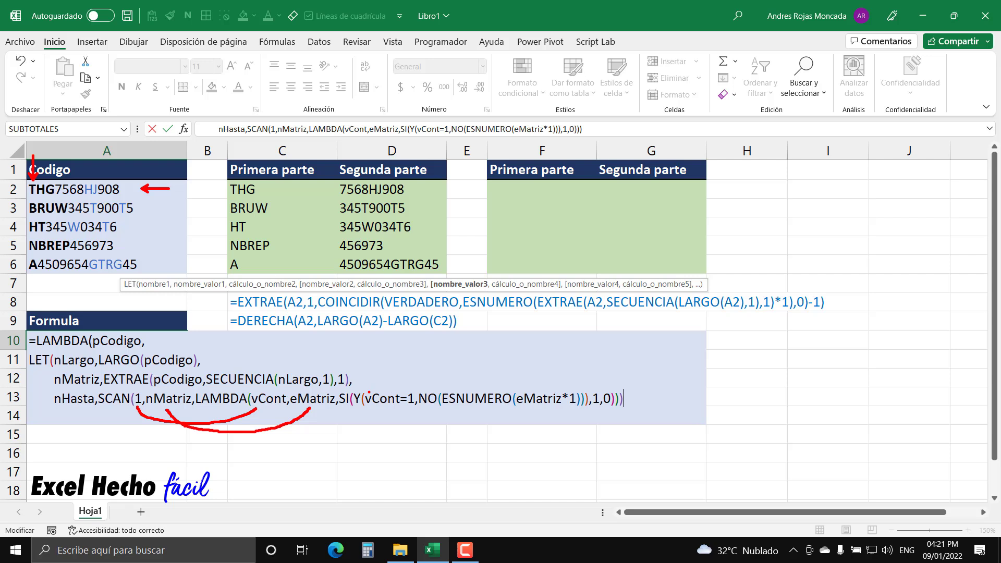
# - Mark vCont=1 with a red arrow, tick both Y conditions, and draw a curve from the true value 1 back to vCont
pyautogui.moveTo(369, 392); pyautogui.dragTo(369, 362)
pyautogui.moveTo(388, 342)
pyautogui.mouseDown()
pyautogui.moveTo(393, 353)
pyautogui.moveTo(395, 342)
pyautogui.mouseUp()
pyautogui.moveTo(481, 340); pyautogui.dragTo(491, 341)
pyautogui.moveTo(596, 387); pyautogui.dragTo(594, 363)
pyautogui.hotkey('ctrl', 'z')
pyautogui.moveTo(596, 387)
pyautogui.mouseDown()
pyautogui.moveTo(573, 343)
pyautogui.moveTo(483, 319)
pyautogui.moveTo(373, 329)
pyautogui.moveTo(289, 363)
pyautogui.moveTo(270, 389)
pyautogui.mouseUp()
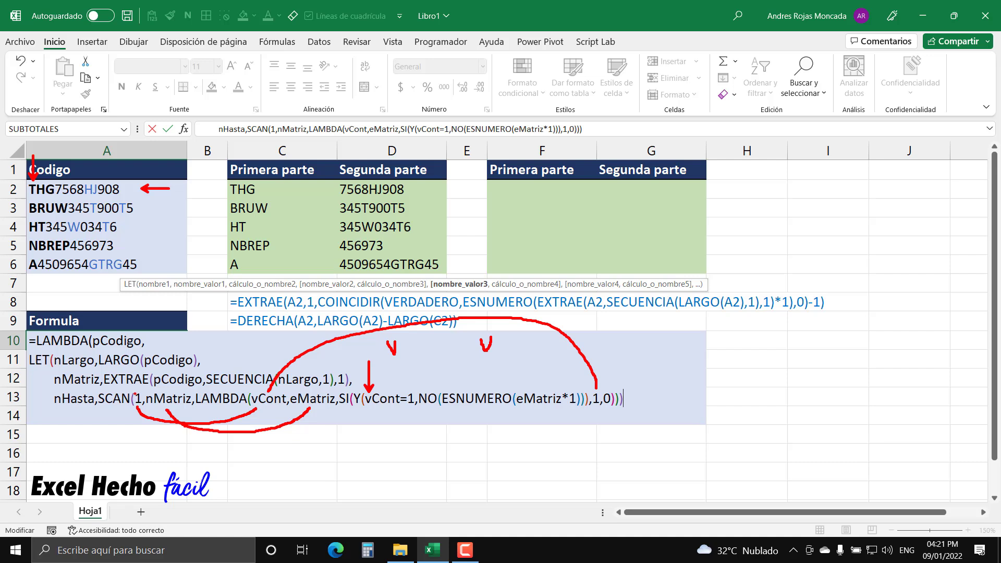
# - Annotate the second pass in red: an arrow at the letter H, another nMatriz-to-eMatriz curve, two ticks and a curve from 1 to vCont
pyautogui.moveTo(138, 390); pyautogui.dragTo(136, 360)
pyautogui.hotkey('ctrl', 'z')
pyautogui.moveTo(41, 180); pyautogui.dragTo(45, 153)
pyautogui.moveTo(170, 408)
pyautogui.mouseDown()
pyautogui.moveTo(259, 437)
pyautogui.moveTo(313, 420)
pyautogui.moveTo(323, 407)
pyautogui.mouseUp()
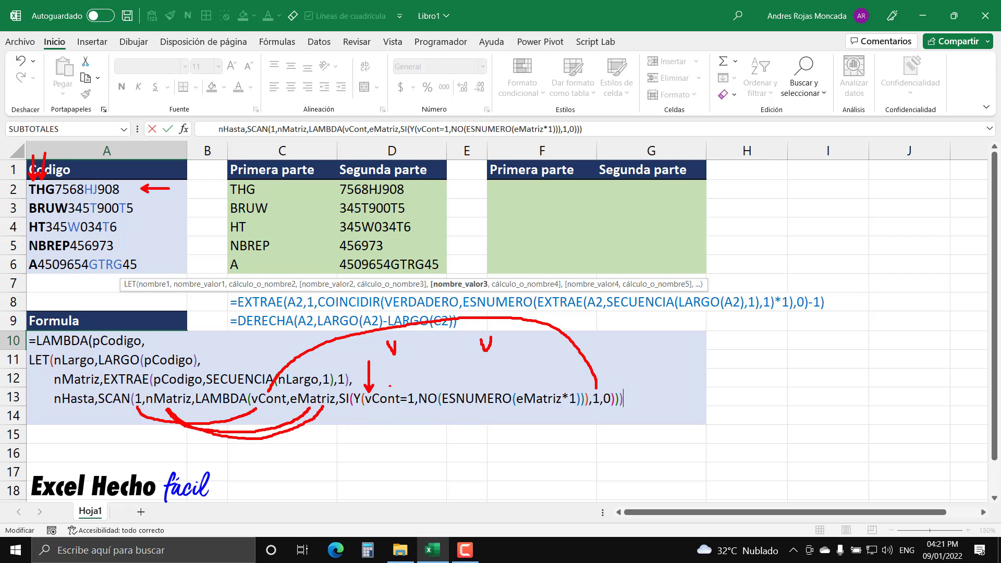
pyautogui.moveTo(402, 343)
pyautogui.mouseDown()
pyautogui.moveTo(405, 352)
pyautogui.moveTo(411, 341)
pyautogui.mouseUp()
pyautogui.moveTo(495, 340)
pyautogui.mouseDown()
pyautogui.moveTo(501, 353)
pyautogui.moveTo(505, 337)
pyautogui.mouseUp()
pyautogui.moveTo(600, 386)
pyautogui.mouseDown()
pyautogui.moveTo(557, 327)
pyautogui.moveTo(444, 311)
pyautogui.moveTo(325, 321)
pyautogui.moveTo(262, 394)
pyautogui.mouseUp()
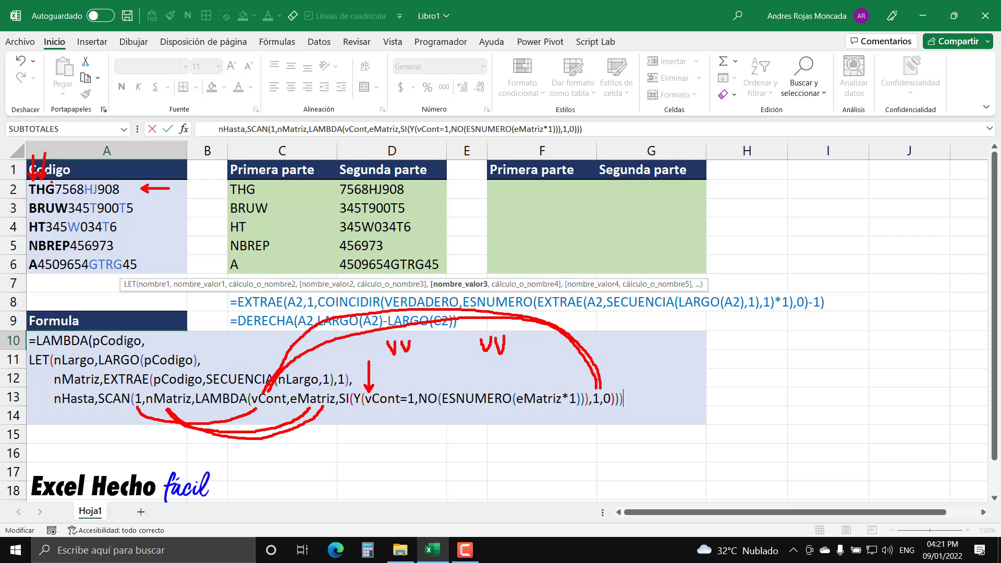
# - Annotate the third pass in red: arrow at the letter G, curves from vCont and nMatriz, two ticks, and a curve from 1 to vCont
pyautogui.moveTo(50, 148); pyautogui.dragTo(51, 182)
pyautogui.moveTo(267, 407)
pyautogui.mouseDown()
pyautogui.moveTo(305, 427)
pyautogui.moveTo(339, 428)
pyautogui.moveTo(379, 405)
pyautogui.mouseUp()
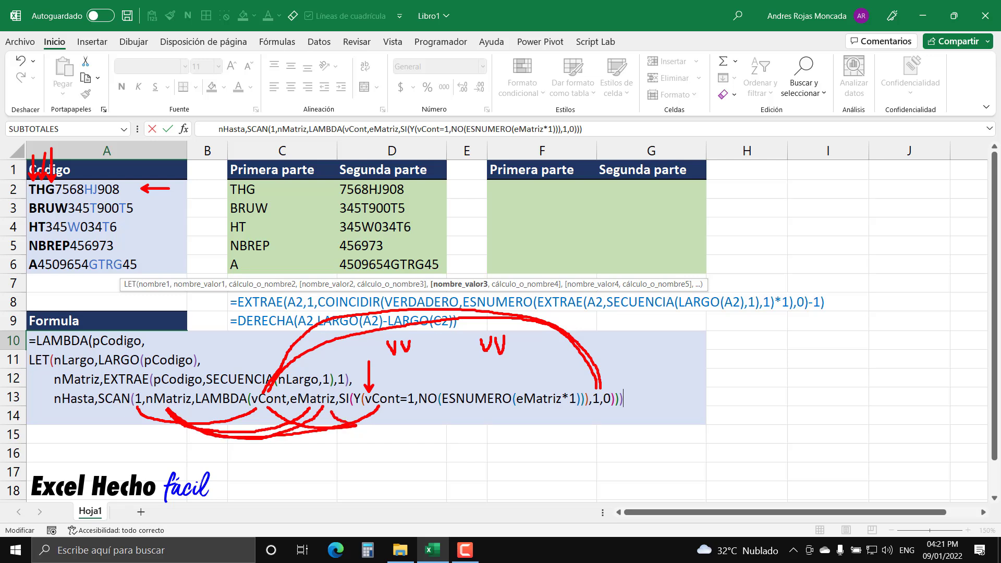
pyautogui.moveTo(170, 408)
pyautogui.mouseDown()
pyautogui.moveTo(240, 431)
pyautogui.moveTo(334, 402)
pyautogui.mouseUp()
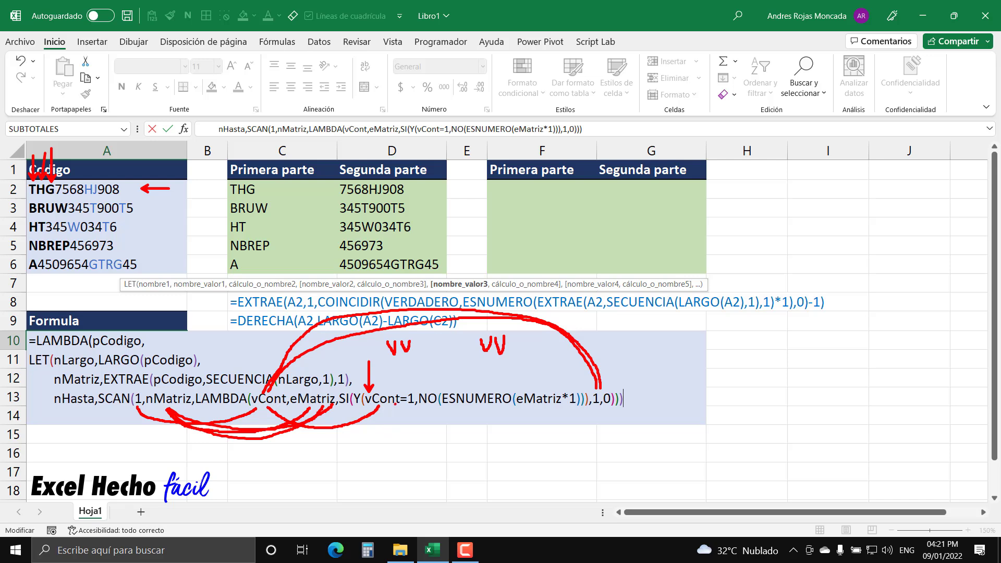
pyautogui.moveTo(413, 343); pyautogui.dragTo(423, 338)
pyautogui.moveTo(504, 337)
pyautogui.mouseDown()
pyautogui.moveTo(511, 351)
pyautogui.moveTo(518, 333)
pyautogui.mouseUp()
pyautogui.moveTo(605, 386)
pyautogui.mouseDown()
pyautogui.moveTo(604, 372)
pyautogui.moveTo(506, 301)
pyautogui.moveTo(347, 292)
pyautogui.moveTo(282, 334)
pyautogui.moveTo(261, 392)
pyautogui.mouseUp()
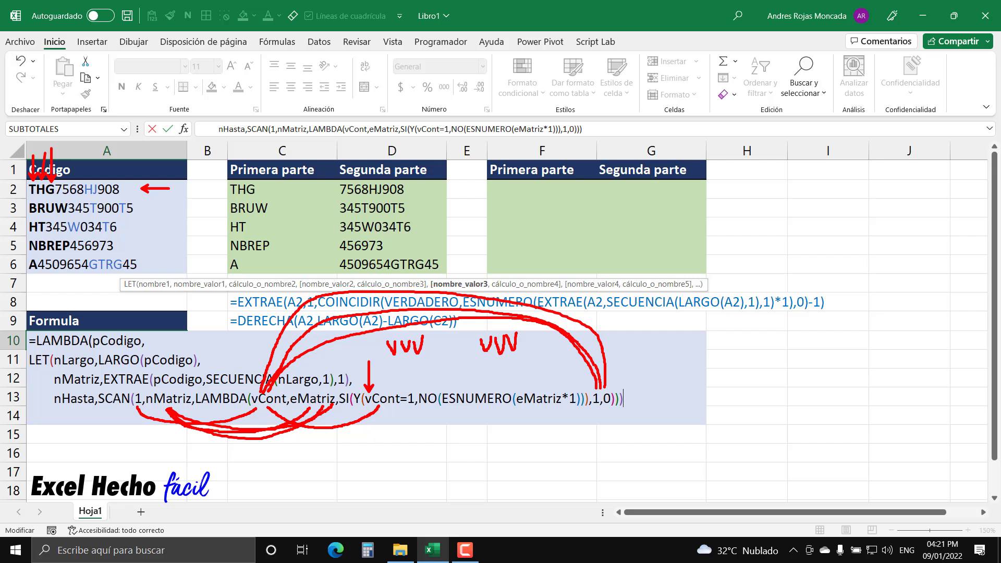
# - Annotate the fourth pass in red: nMatriz-to-eMatriz curve, arrow at digit 7, curve to vCont=1, a tick for it and an F for NO
pyautogui.moveTo(170, 407)
pyautogui.mouseDown()
pyautogui.moveTo(211, 430)
pyautogui.moveTo(285, 439)
pyautogui.moveTo(319, 430)
pyautogui.moveTo(336, 409)
pyautogui.mouseUp()
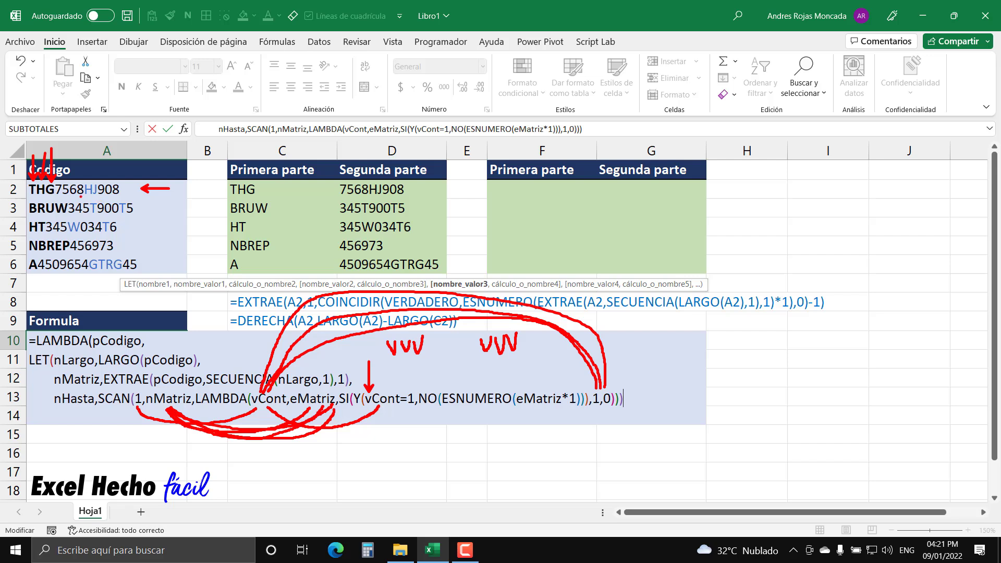
pyautogui.moveTo(59, 180); pyautogui.dragTo(59, 147)
pyautogui.moveTo(271, 407)
pyautogui.mouseDown()
pyautogui.moveTo(360, 425)
pyautogui.moveTo(386, 407)
pyautogui.mouseUp()
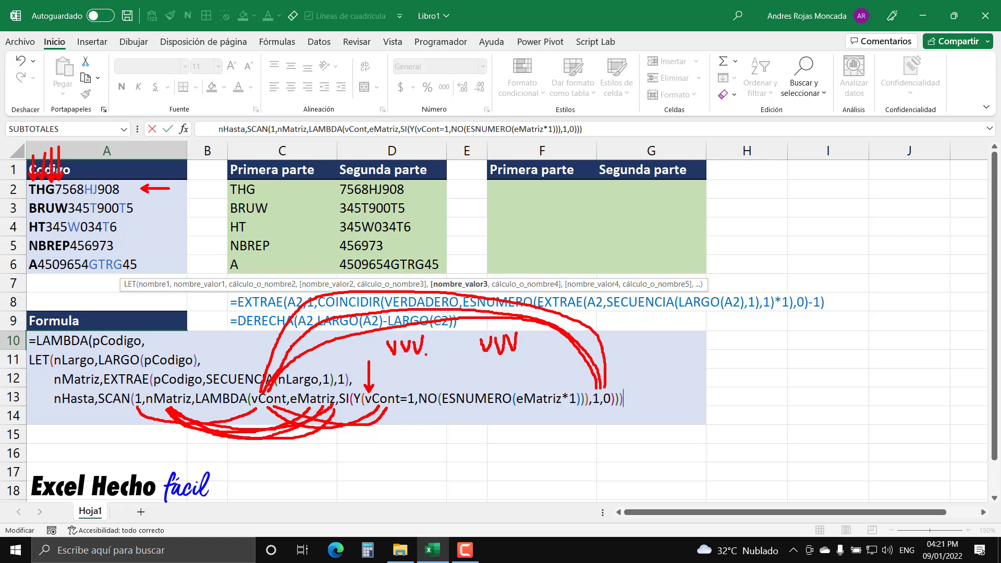
pyautogui.moveTo(429, 341); pyautogui.dragTo(438, 337)
pyautogui.moveTo(522, 332)
pyautogui.mouseDown()
pyautogui.moveTo(523, 348)
pyautogui.moveTo(538, 341)
pyautogui.mouseUp()
pyautogui.moveTo(608, 390); pyautogui.dragTo(622, 347)
pyautogui.hotkey('ctrl', 'z')
pyautogui.moveTo(608, 390); pyautogui.dragTo(616, 347)
pyautogui.hotkey('ctrl', 'z')
# - Draw in blue a curve from the false value 0 to vCont, an arrow at A2's digit 5, and a curve to vCont=1
pyautogui.moveTo(608, 390)
pyautogui.mouseDown()
pyautogui.moveTo(587, 302)
pyautogui.moveTo(403, 264)
pyautogui.moveTo(281, 324)
pyautogui.moveTo(257, 391)
pyautogui.mouseUp()
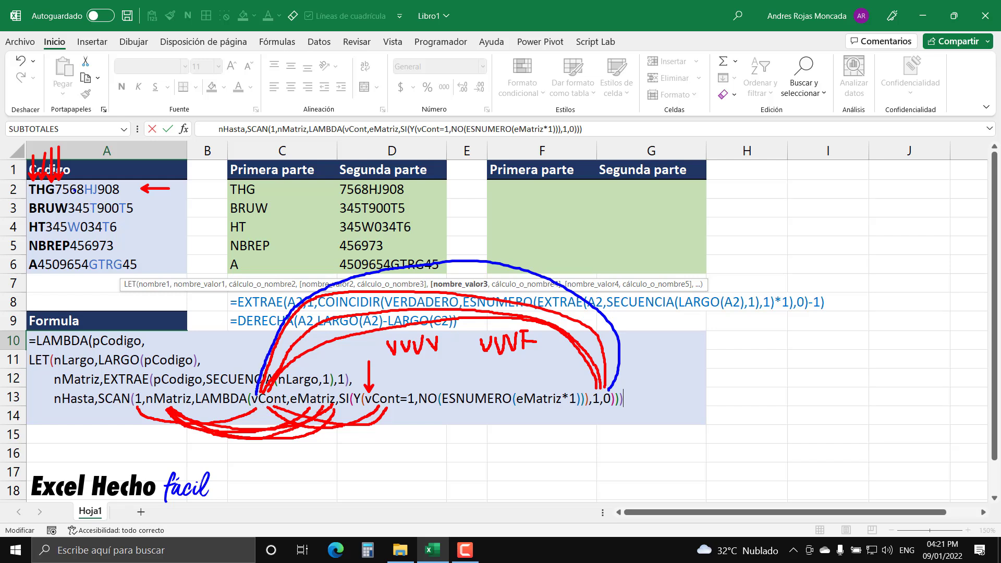
pyautogui.moveTo(66, 150); pyautogui.dragTo(65, 180)
pyautogui.moveTo(260, 405)
pyautogui.mouseDown()
pyautogui.moveTo(312, 450)
pyautogui.moveTo(390, 435)
pyautogui.moveTo(397, 409)
pyautogui.mouseUp()
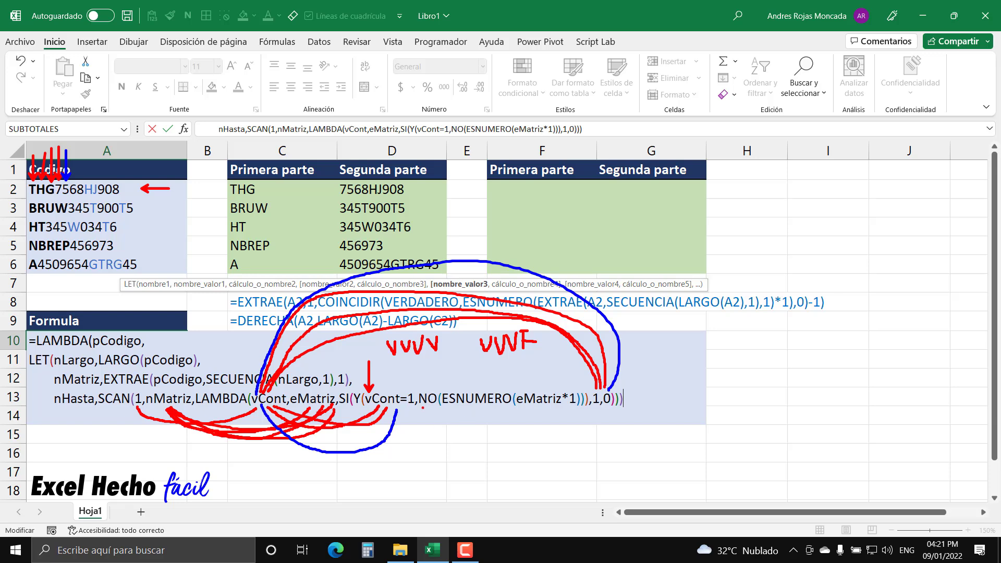
# - Underline the NO(ESNUMERO) condition, box vCont=1 and link it to 0 in red, and clear all the annotations
pyautogui.moveTo(420, 407); pyautogui.dragTo(586, 408)
pyautogui.moveTo(360, 383); pyautogui.dragTo(423, 413)
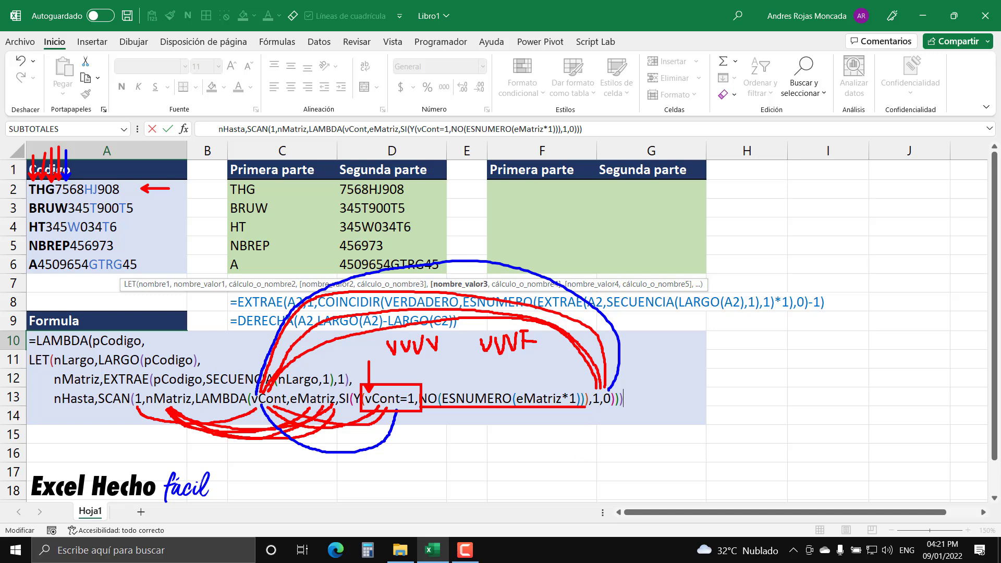
pyautogui.moveTo(411, 411)
pyautogui.mouseDown()
pyautogui.moveTo(569, 458)
pyautogui.moveTo(605, 403)
pyautogui.mouseUp()
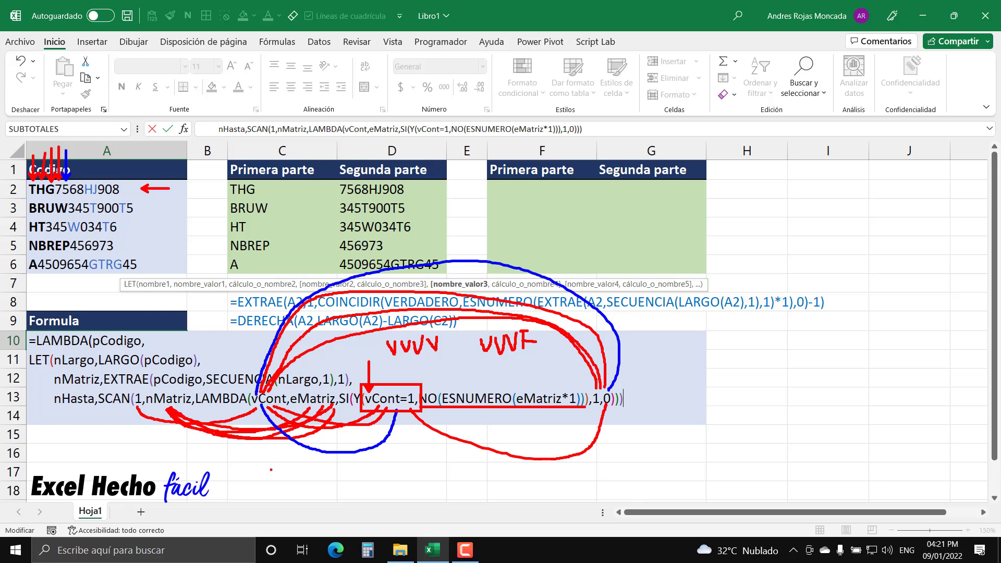
pyautogui.press('e')
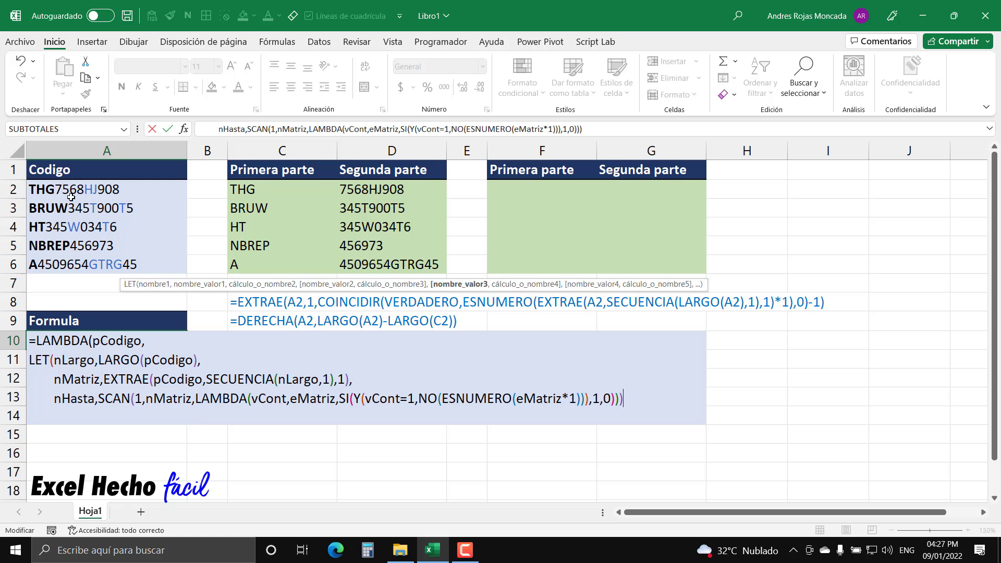
# - Wrap nHasta's whole SCAN expression in the SUMA function, closing its parenthesis, and highlight the expression and its nHasta name
pyautogui.click(99, 424)
pyautogui.write('sum')
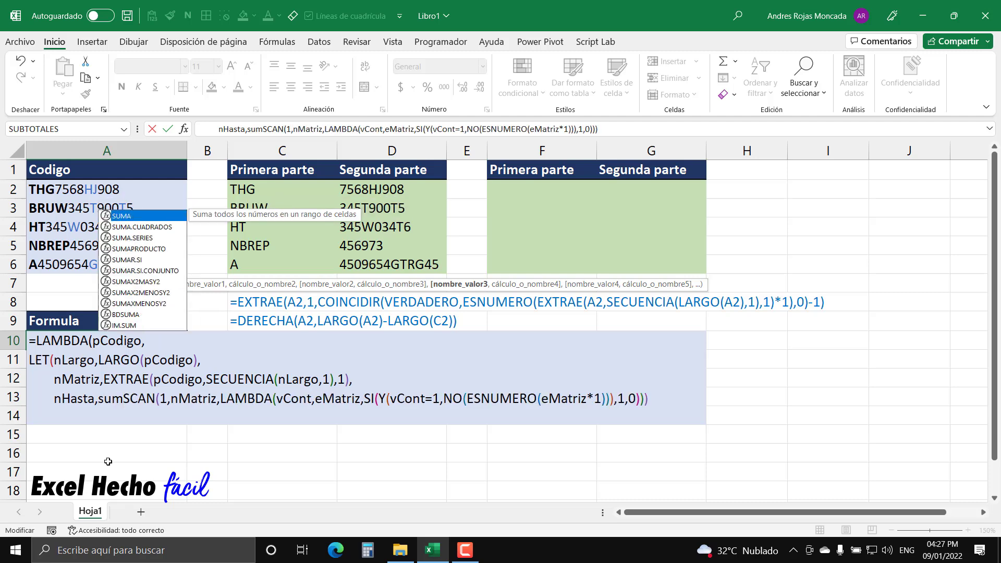
pyautogui.press('Tab')
pyautogui.click(674, 399)
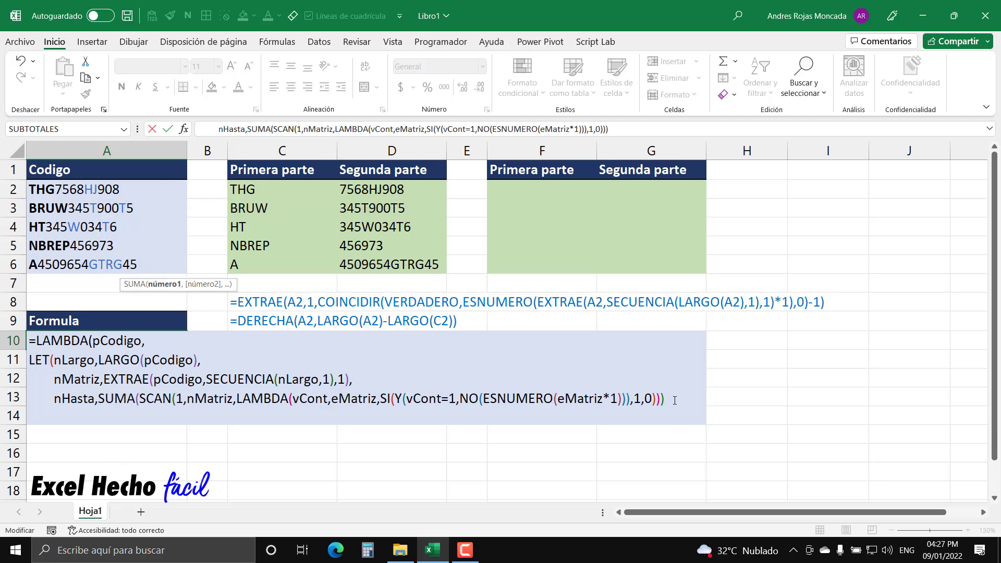
pyautogui.write(')')
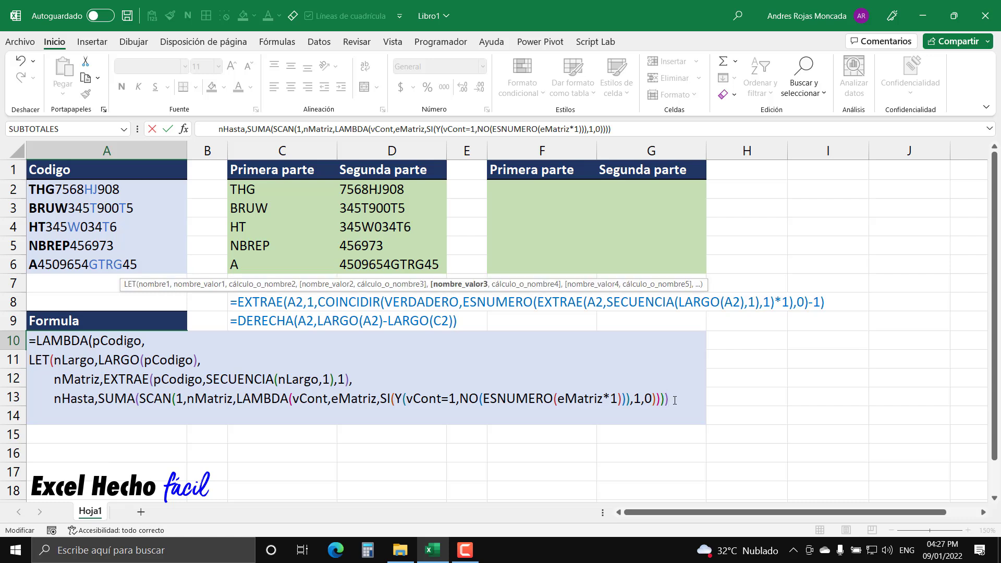
pyautogui.moveTo(675, 400); pyautogui.dragTo(101, 399)
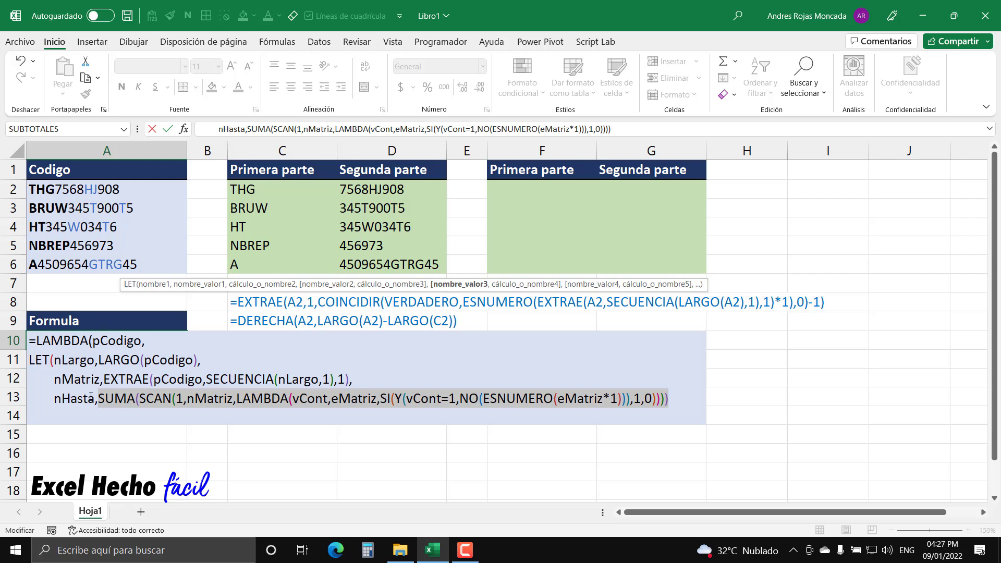
pyautogui.moveTo(94, 400); pyautogui.dragTo(55, 399)
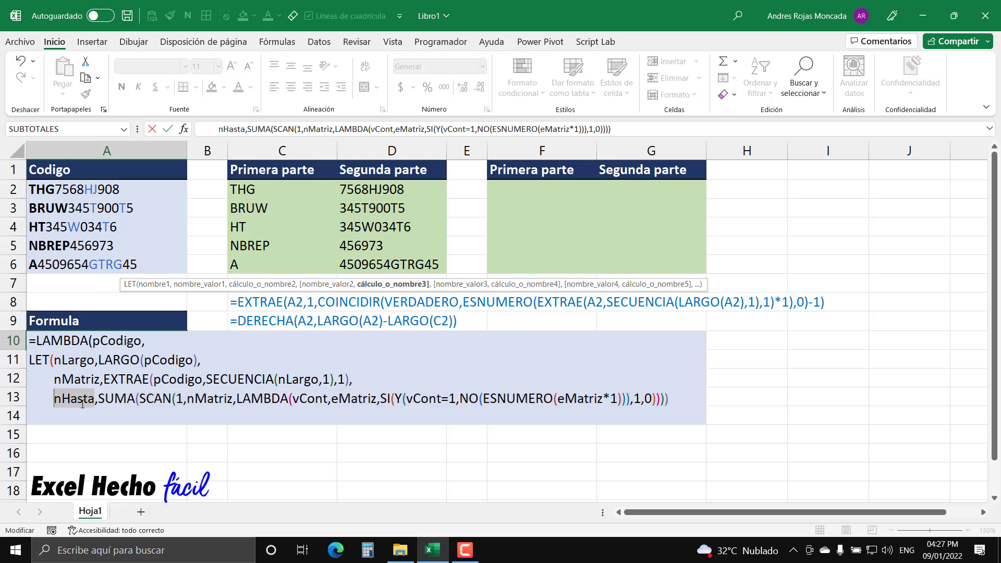
pyautogui.click(678, 400)
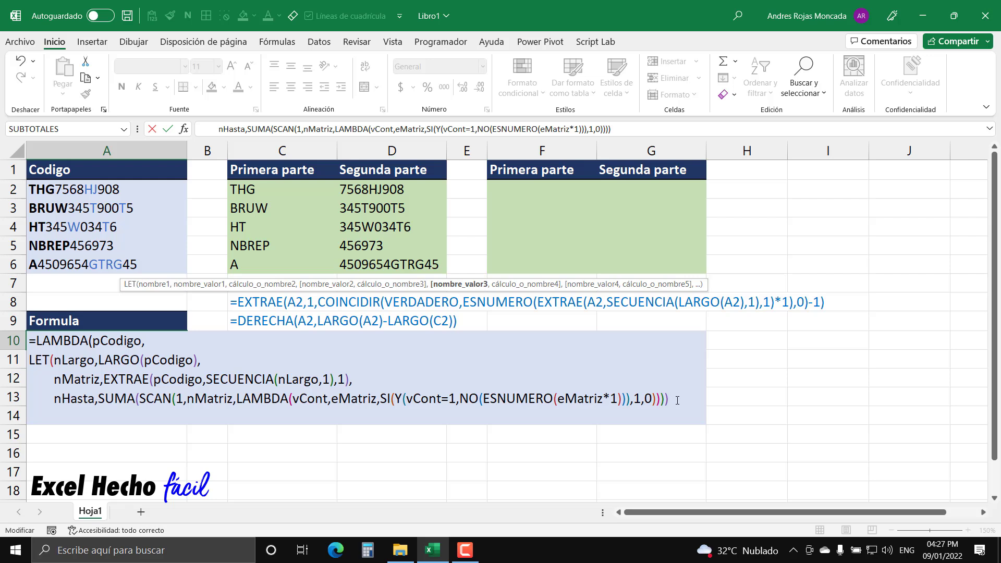
# - Add a new line after the nHasta calculation and declare the next LET name, nMatrizR, followed by a comma
pyautogui.write(',')
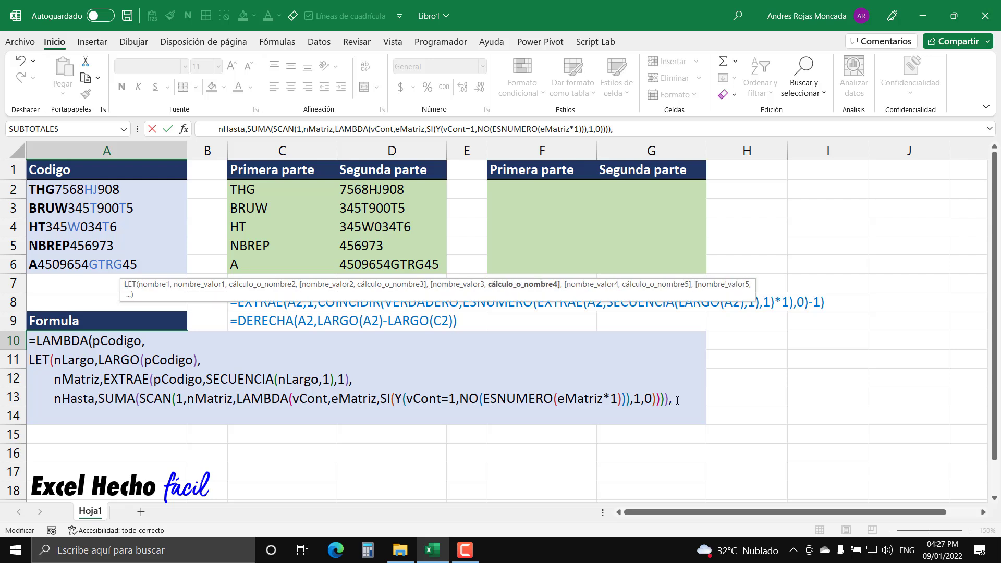
pyautogui.hotkey('alt', 'Return')
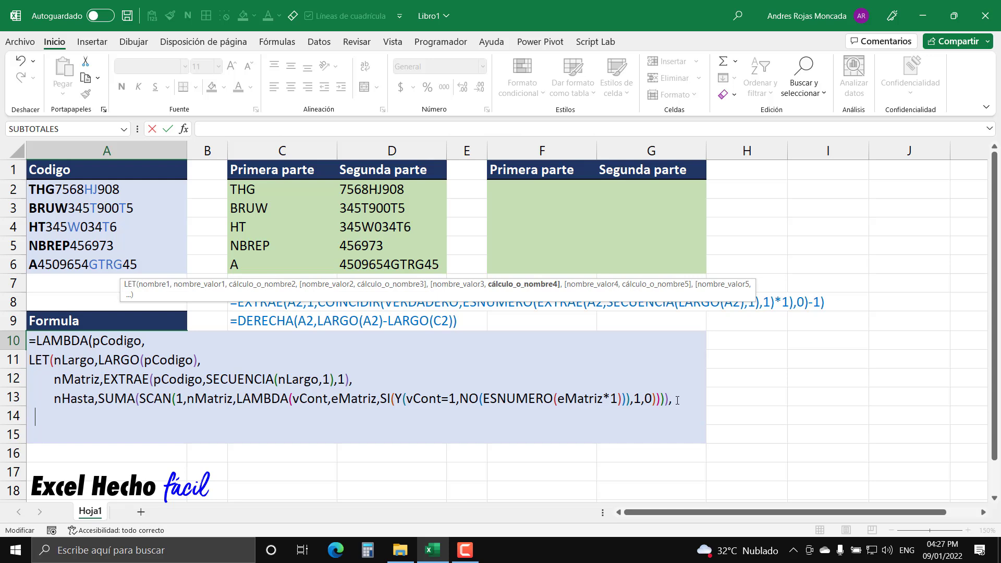
pyautogui.write('n')
pyautogui.press('BackSpace')
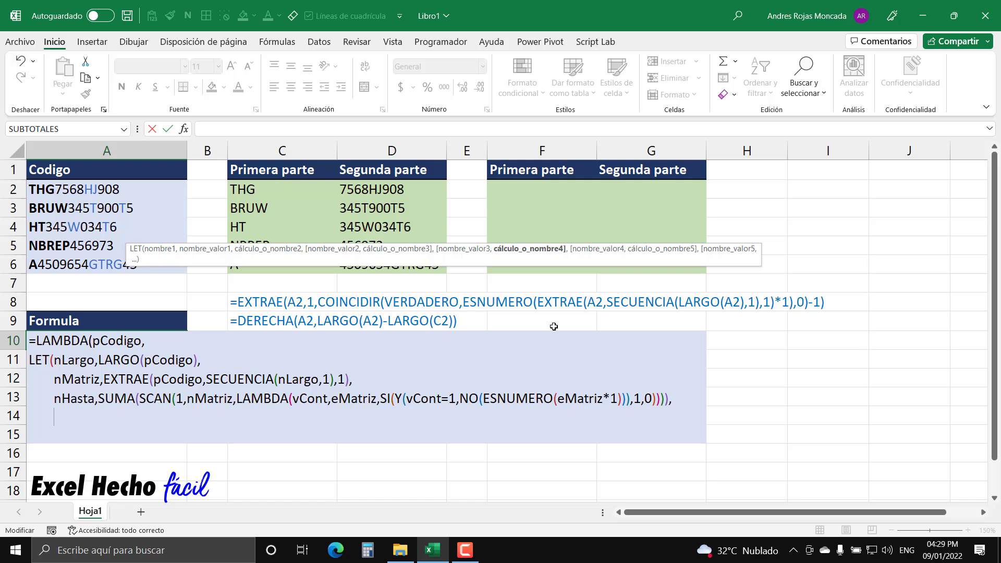
pyautogui.write('nMa')
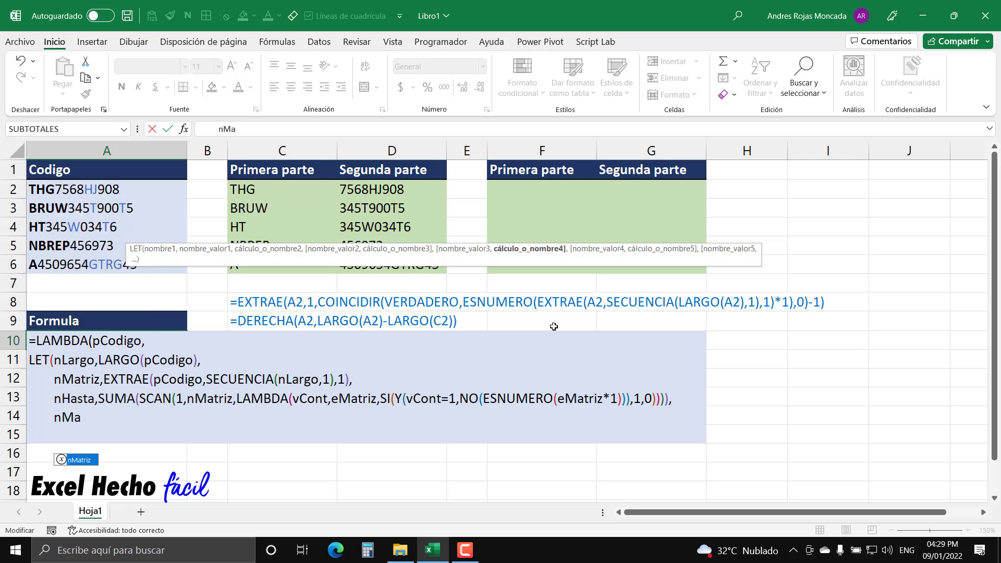
pyautogui.write('trizR')
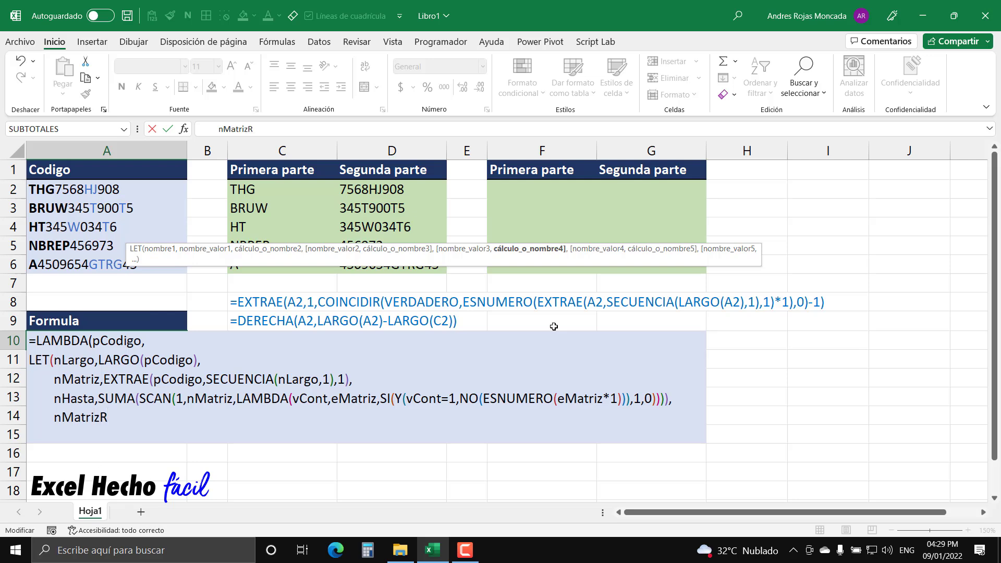
pyautogui.moveTo(54, 417); pyautogui.dragTo(105, 418)
pyautogui.click(111, 419)
pyautogui.write(',')
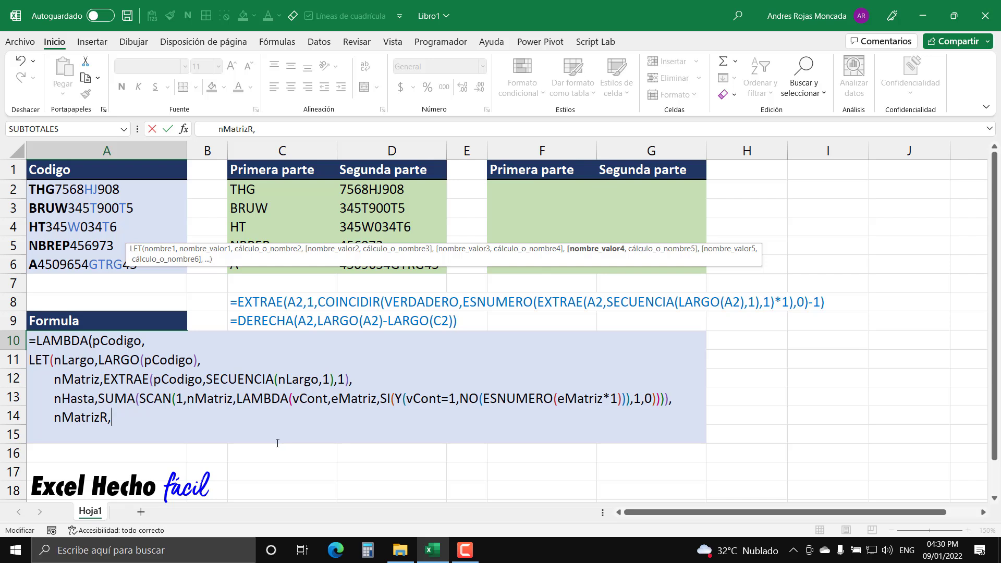
# - Begin nMatrizR's calculation with the ARCHIVOMAKEARRAY function and move its syntax hint below the formula
pyautogui.write('archivo')
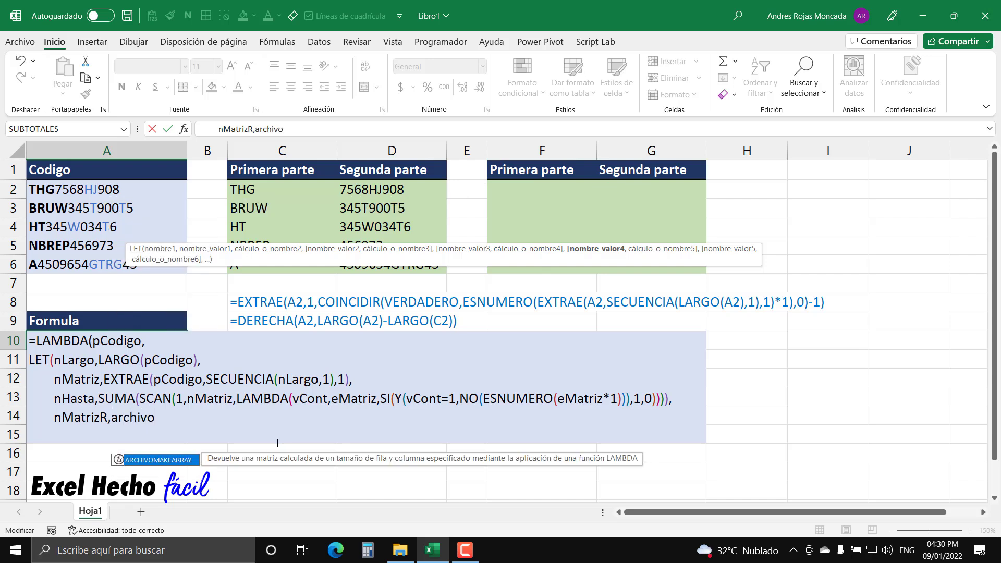
pyautogui.press('Tab')
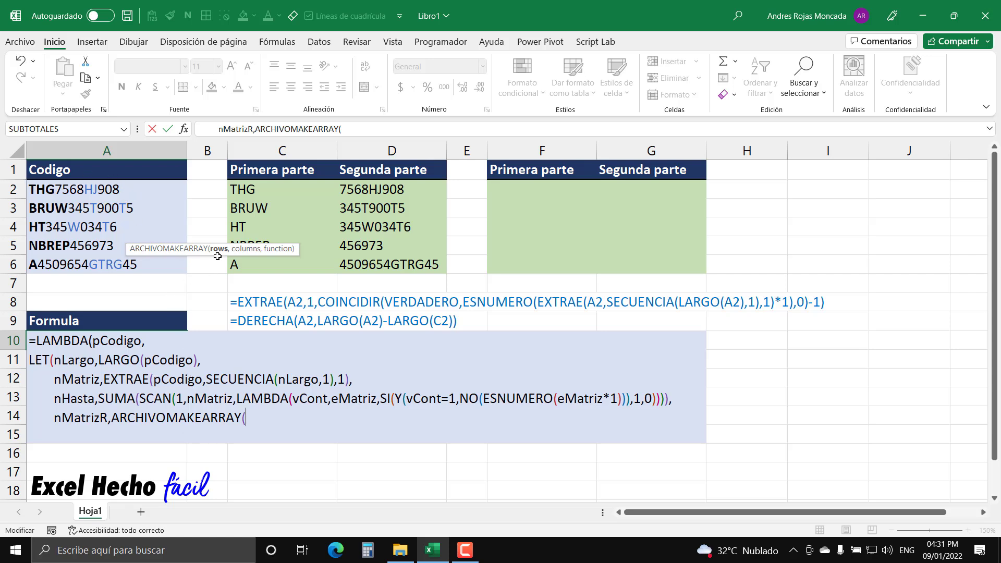
pyautogui.moveTo(254, 256); pyautogui.dragTo(247, 471)
pyautogui.press('BackSpace')
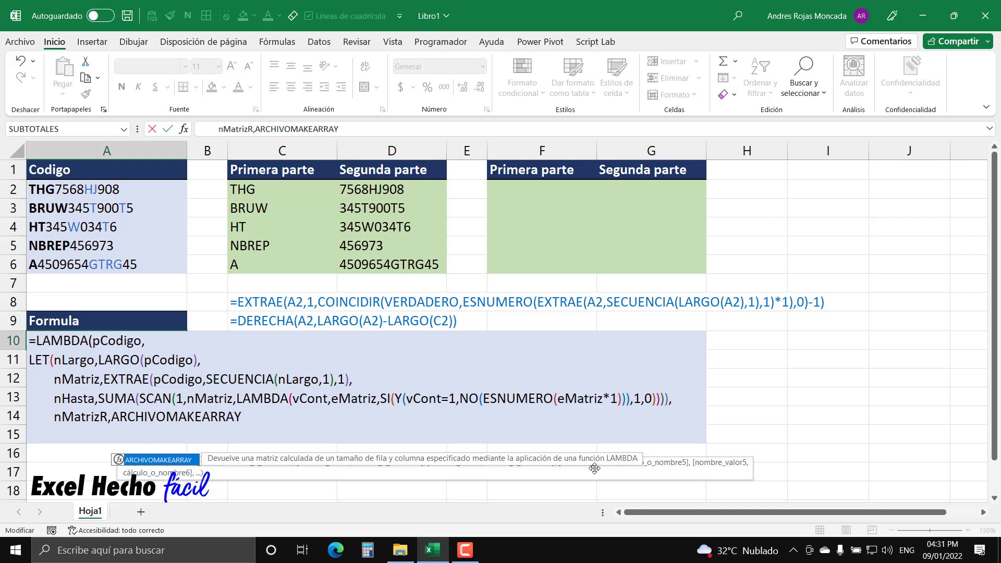
pyautogui.write('(')
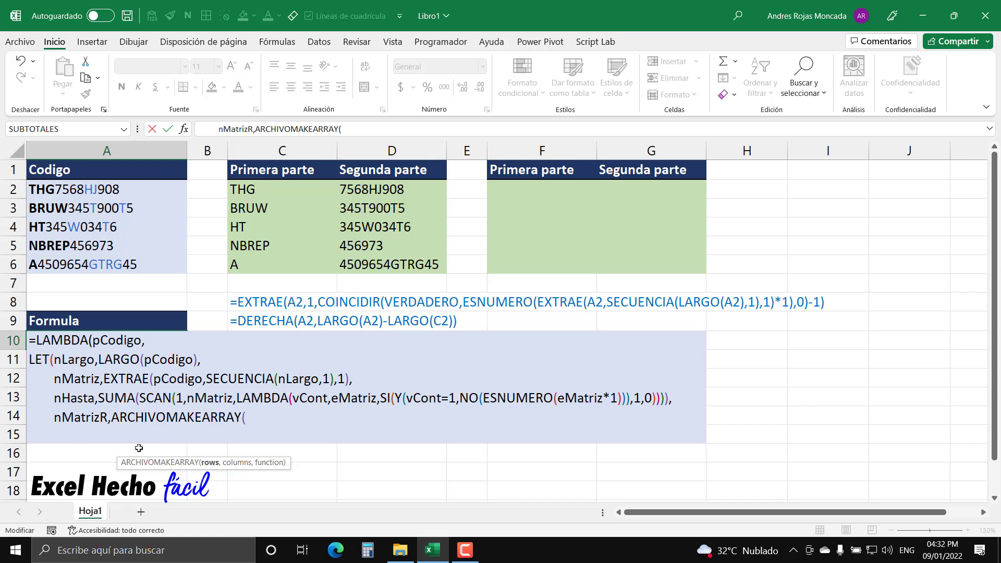
# - Set ARCHIVOMAKEARRAY's rows argument to nLargo and its columns argument to 2
pyautogui.write('n')
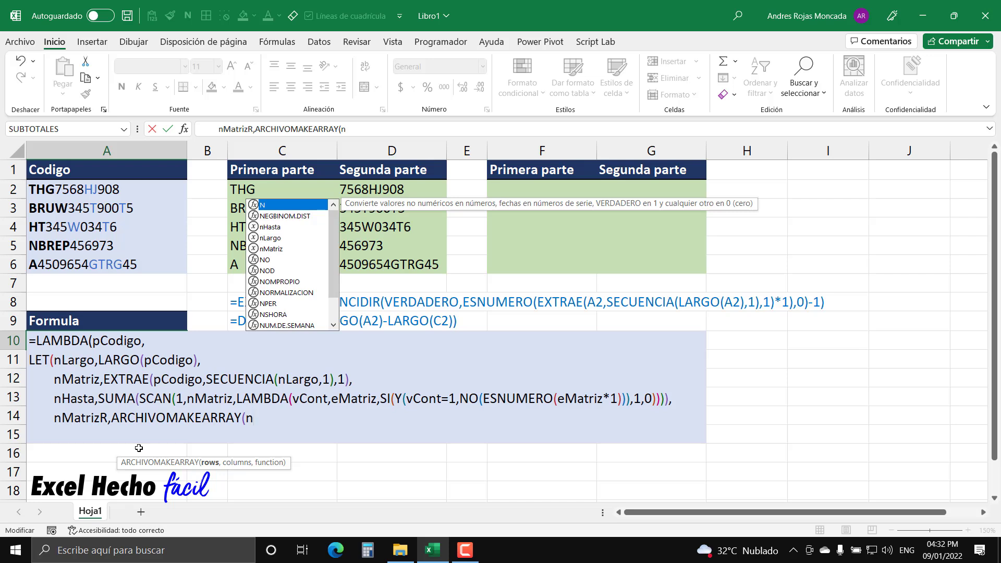
pyautogui.write('lar')
pyautogui.press('Tab')
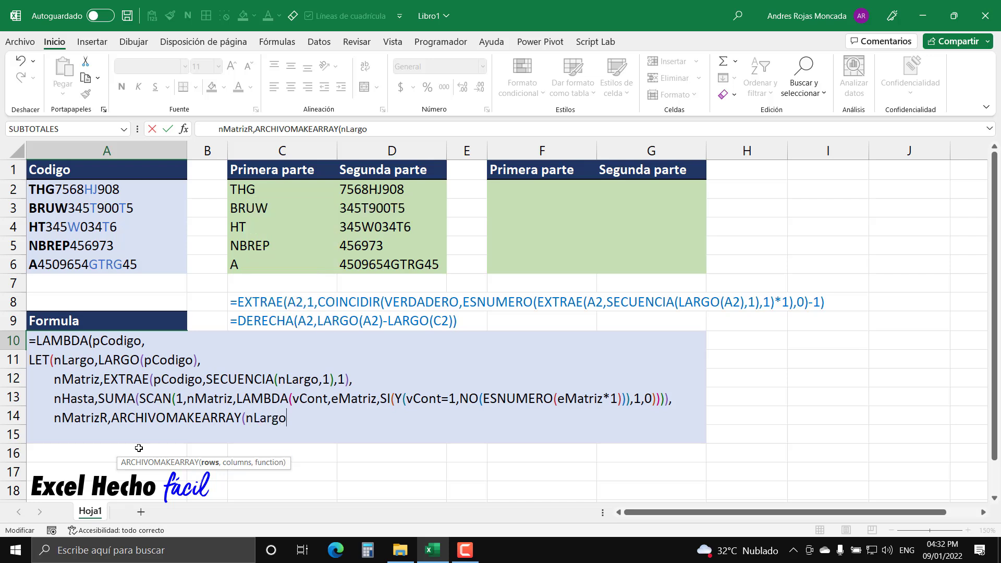
pyautogui.write(',')
pyautogui.write('2')
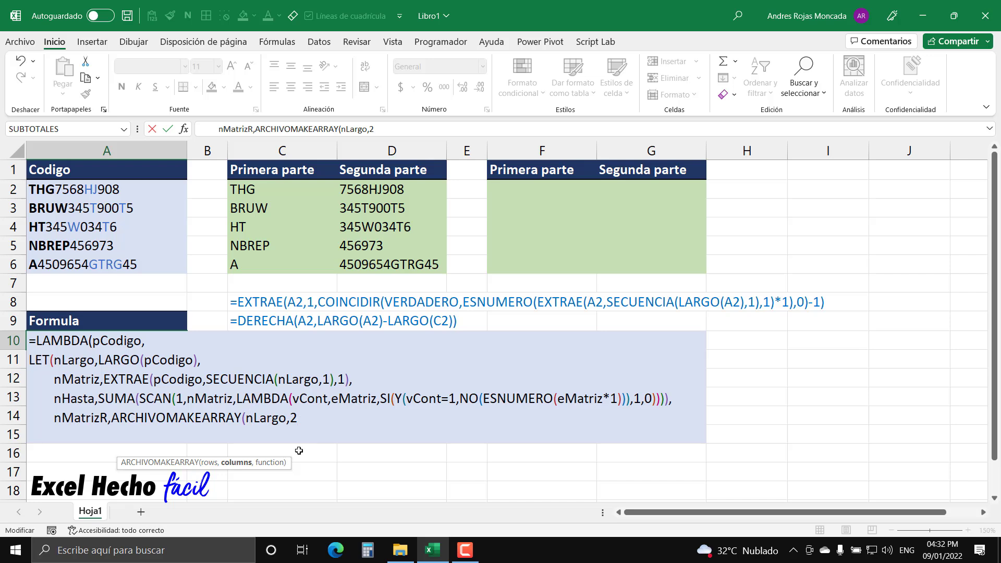
# - Start a LAMBDA as ARCHIVOMAKEARRAY's function argument with the parameters vFila and vColumna, and highlight the parameters through the syntax hint
pyautogui.write(',')
pyautogui.moveTo(291, 465); pyautogui.dragTo(293, 290)
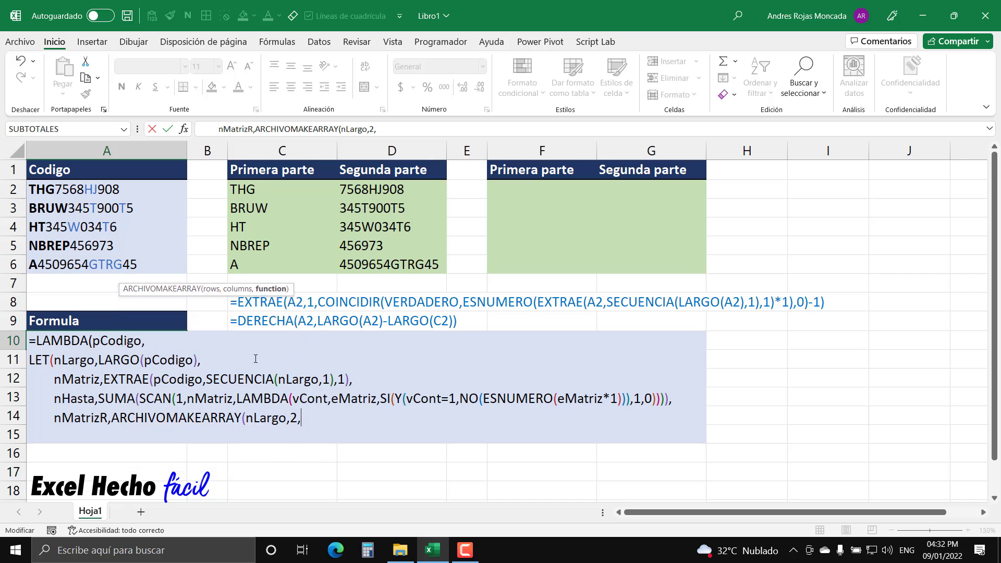
pyautogui.write('lam')
pyautogui.press('Tab')
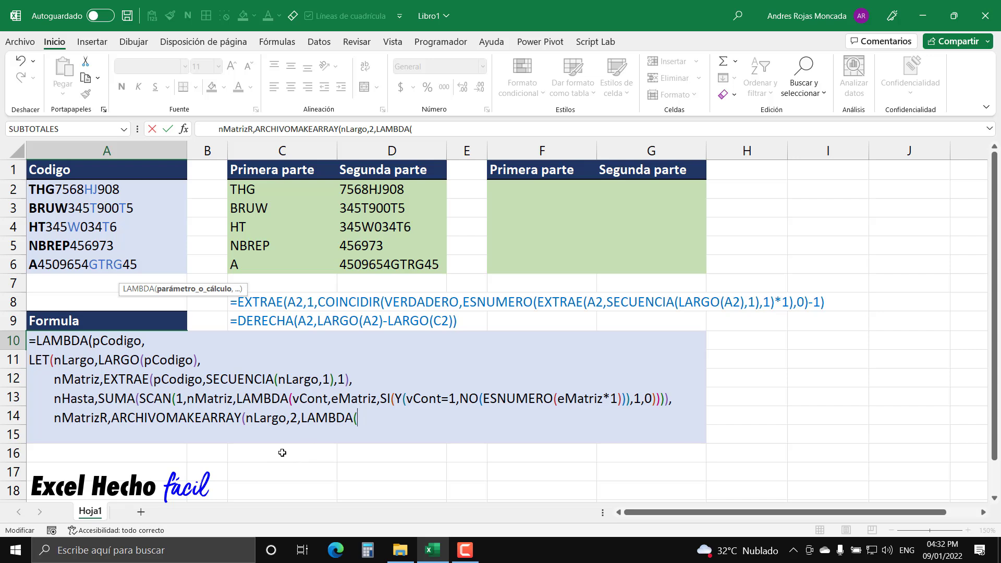
pyautogui.write('vFila,')
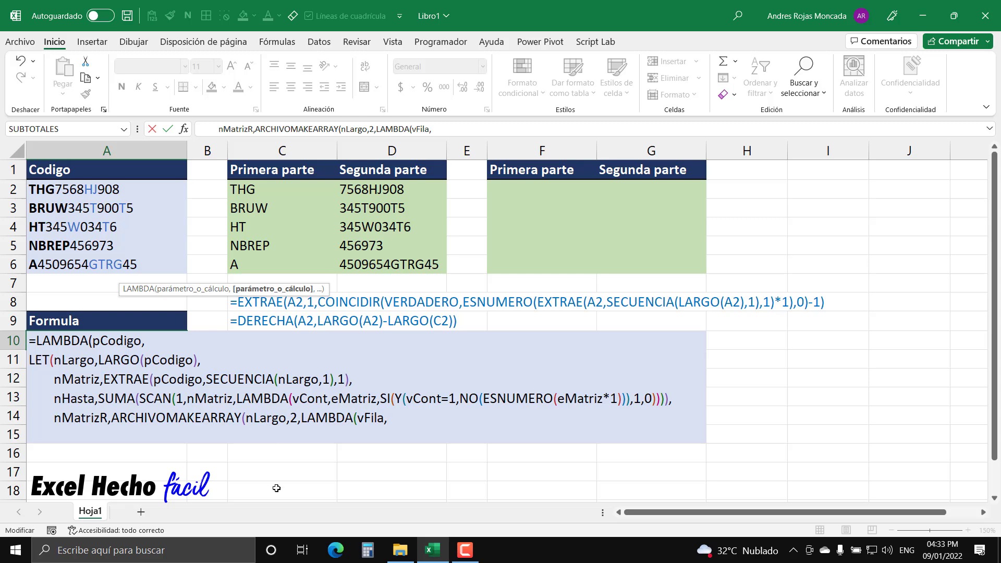
pyautogui.write('V')
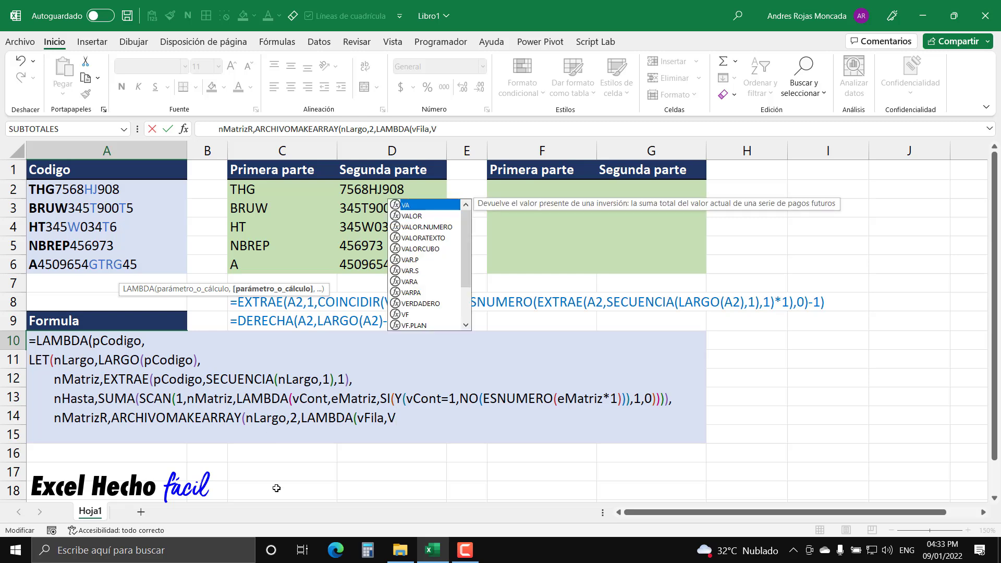
pyautogui.press('BackSpace')
pyautogui.write('vColumna')
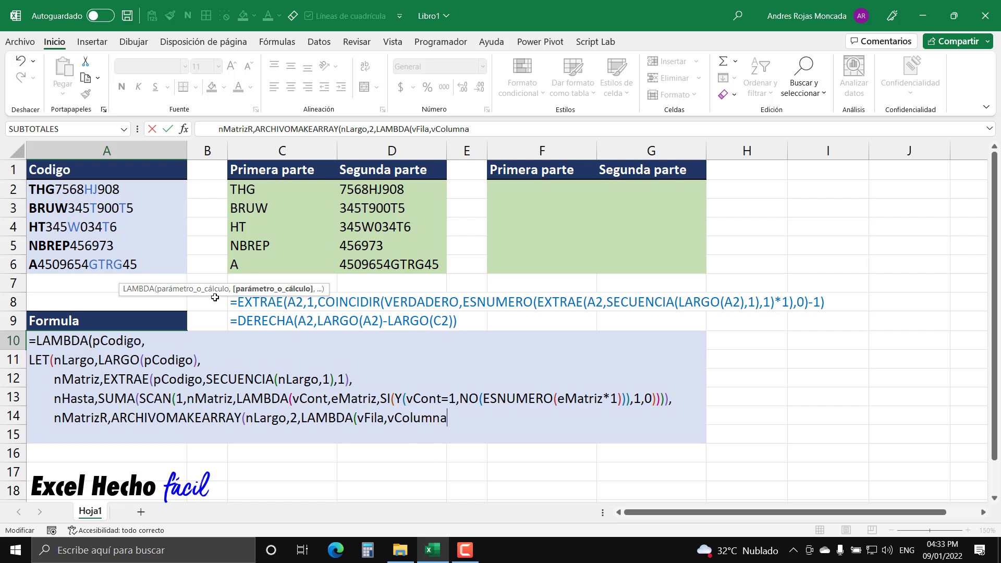
pyautogui.click(193, 288)
pyautogui.click(272, 288)
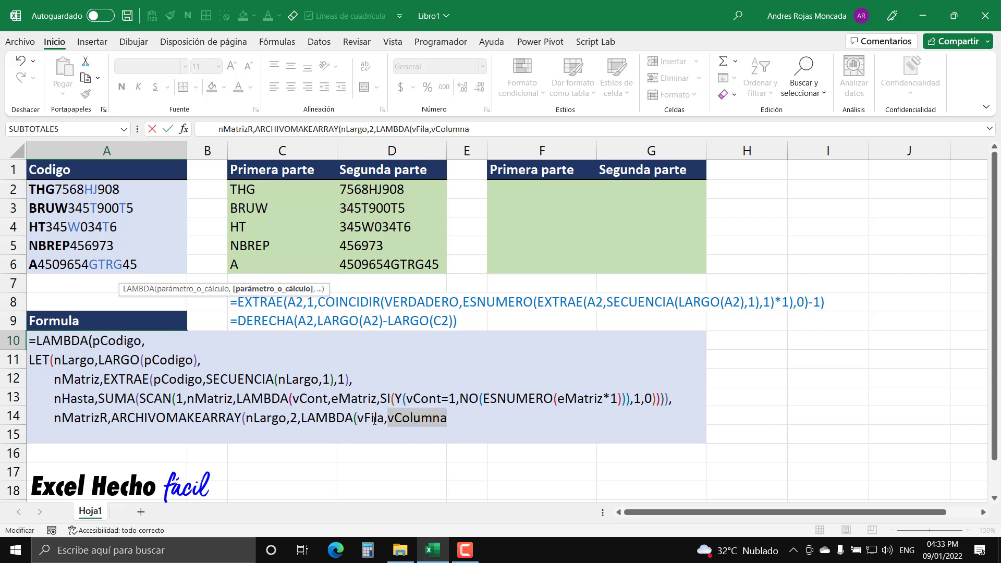
# - Add a comma after vColumna to reach the LAMBDA's calculation argument
pyautogui.click(452, 419)
pyautogui.write(',')
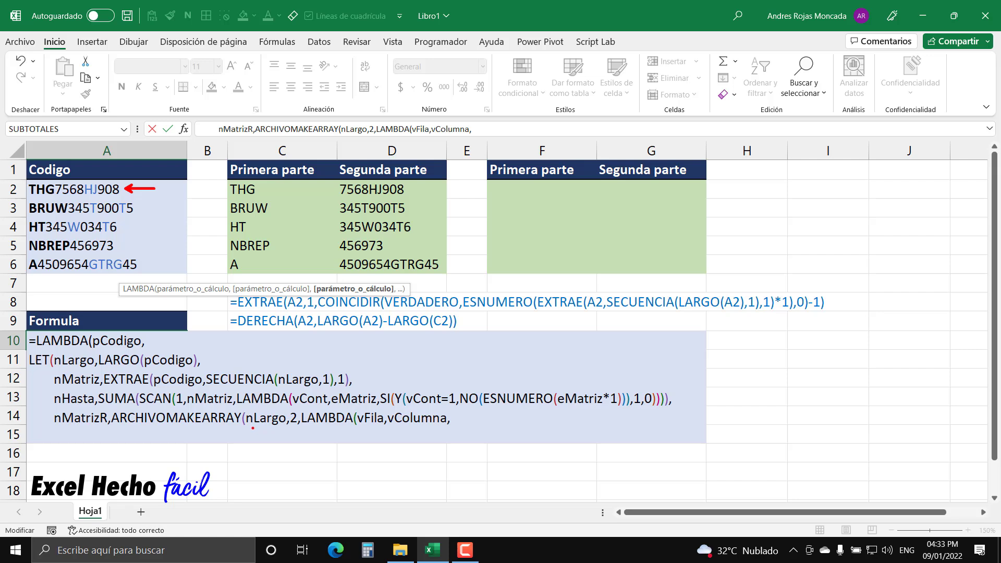
# - Draw freehand arcs linking nLargo to vFila and the 2 to vColumna, and clear the drawings
pyautogui.moveTo(253, 427)
pyautogui.mouseDown()
pyautogui.moveTo(276, 445)
pyautogui.moveTo(330, 446)
pyautogui.moveTo(369, 427)
pyautogui.mouseUp()
pyautogui.moveTo(256, 427)
pyautogui.mouseDown()
pyautogui.moveTo(277, 440)
pyautogui.moveTo(350, 443)
pyautogui.moveTo(376, 427)
pyautogui.mouseUp()
pyautogui.moveTo(255, 428)
pyautogui.mouseDown()
pyautogui.moveTo(311, 455)
pyautogui.moveTo(355, 444)
pyautogui.moveTo(373, 426)
pyautogui.mouseUp()
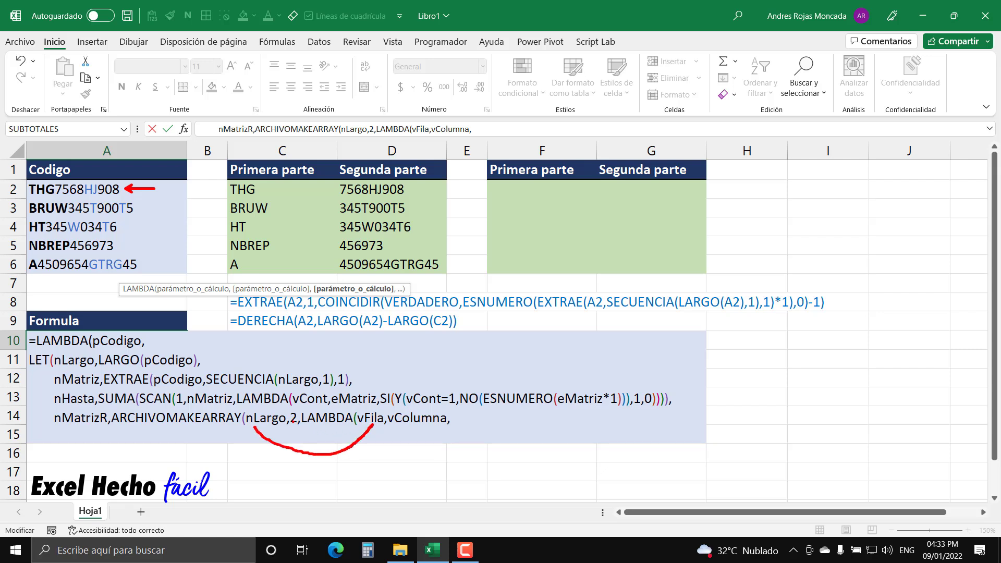
pyautogui.moveTo(293, 425)
pyautogui.mouseDown()
pyautogui.moveTo(351, 444)
pyautogui.moveTo(405, 426)
pyautogui.mouseUp()
pyautogui.moveTo(263, 428)
pyautogui.mouseDown()
pyautogui.moveTo(310, 456)
pyautogui.moveTo(368, 444)
pyautogui.moveTo(377, 429)
pyautogui.mouseUp()
pyautogui.moveTo(292, 427)
pyautogui.mouseDown()
pyautogui.moveTo(393, 445)
pyautogui.moveTo(417, 425)
pyautogui.mouseUp()
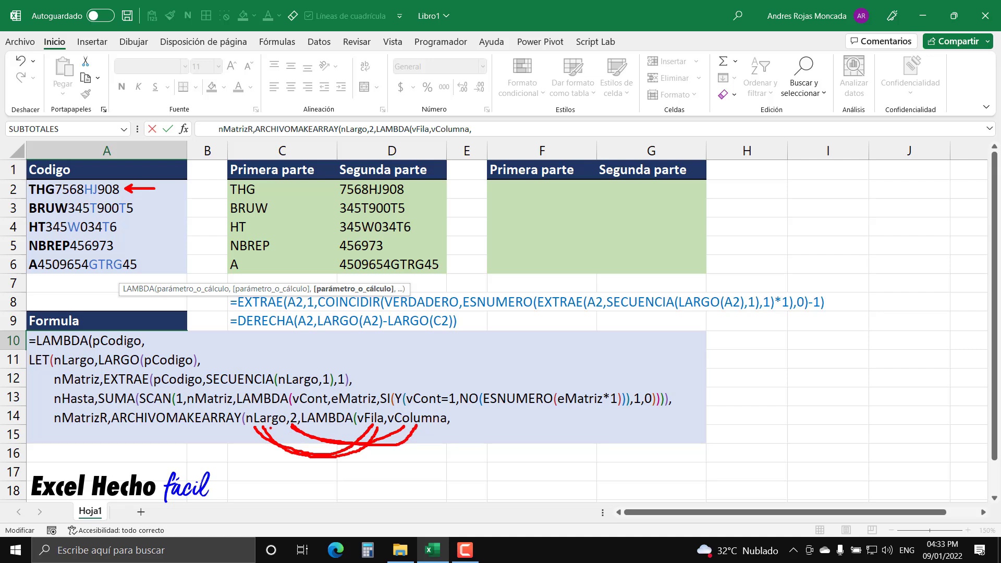
pyautogui.moveTo(270, 429)
pyautogui.mouseDown()
pyautogui.moveTo(323, 445)
pyautogui.moveTo(366, 430)
pyautogui.mouseUp()
pyautogui.moveTo(296, 425)
pyautogui.mouseDown()
pyautogui.moveTo(350, 440)
pyautogui.moveTo(435, 426)
pyautogui.mouseUp()
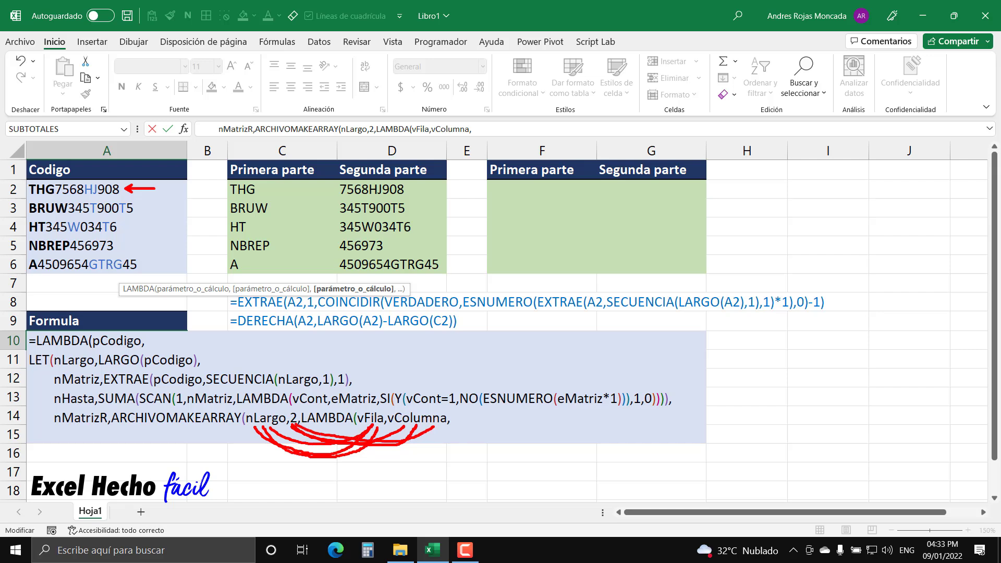
pyautogui.moveTo(271, 429)
pyautogui.mouseDown()
pyautogui.moveTo(367, 453)
pyautogui.moveTo(392, 433)
pyautogui.moveTo(385, 426)
pyautogui.mouseUp()
pyautogui.moveTo(290, 425)
pyautogui.mouseDown()
pyautogui.moveTo(385, 447)
pyautogui.moveTo(415, 428)
pyautogui.mouseUp()
pyautogui.moveTo(267, 425)
pyautogui.mouseDown()
pyautogui.moveTo(321, 447)
pyautogui.moveTo(368, 419)
pyautogui.mouseUp()
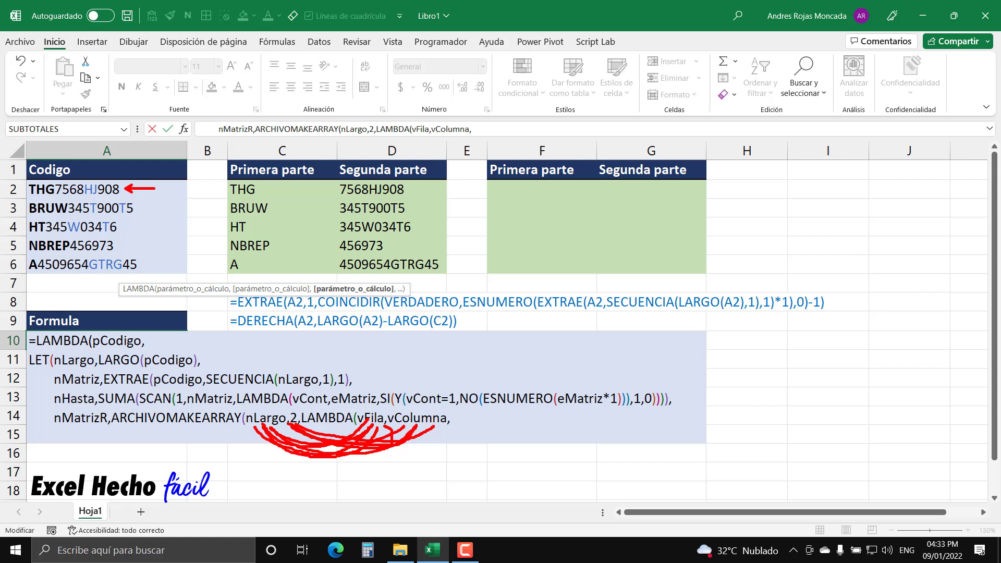
pyautogui.press('e')
pyautogui.moveTo(259, 427)
pyautogui.mouseDown()
pyautogui.moveTo(269, 440)
pyautogui.moveTo(348, 443)
pyautogui.moveTo(360, 429)
pyautogui.mouseUp()
pyautogui.moveTo(290, 427); pyautogui.dragTo(401, 430)
pyautogui.moveTo(270, 429)
pyautogui.mouseDown()
pyautogui.moveTo(300, 445)
pyautogui.moveTo(366, 426)
pyautogui.moveTo(317, 431)
pyautogui.moveTo(412, 429)
pyautogui.mouseUp()
pyautogui.moveTo(267, 425)
pyautogui.mouseDown()
pyautogui.moveTo(336, 444)
pyautogui.moveTo(376, 426)
pyautogui.mouseUp()
pyautogui.moveTo(290, 424); pyautogui.dragTo(413, 425)
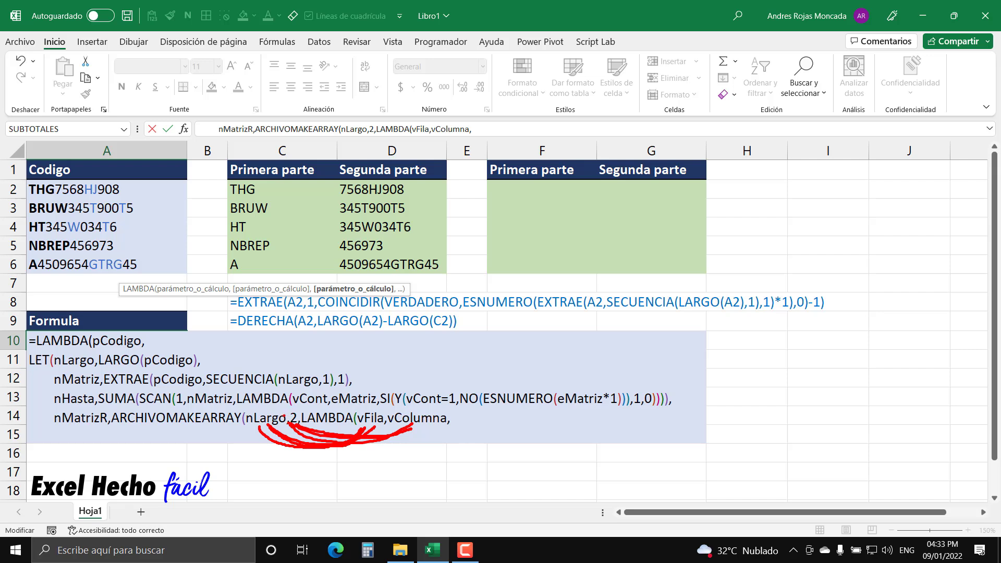
pyautogui.press('e')
pyautogui.moveTo(261, 427)
pyautogui.mouseDown()
pyautogui.moveTo(290, 443)
pyautogui.moveTo(372, 430)
pyautogui.mouseUp()
pyautogui.moveTo(293, 421)
pyautogui.mouseDown()
pyautogui.moveTo(329, 437)
pyautogui.moveTo(405, 428)
pyautogui.mouseUp()
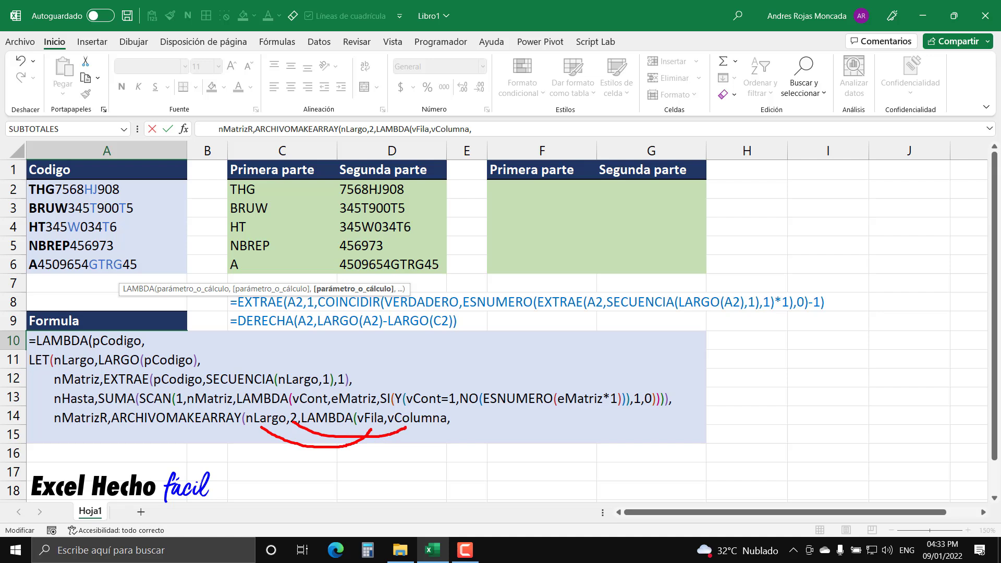
pyautogui.moveTo(270, 429)
pyautogui.mouseDown()
pyautogui.moveTo(357, 441)
pyautogui.moveTo(373, 424)
pyautogui.mouseUp()
pyautogui.moveTo(287, 421); pyautogui.dragTo(418, 424)
pyautogui.moveTo(276, 425); pyautogui.dragTo(365, 420)
pyautogui.moveTo(296, 421); pyautogui.dragTo(416, 422)
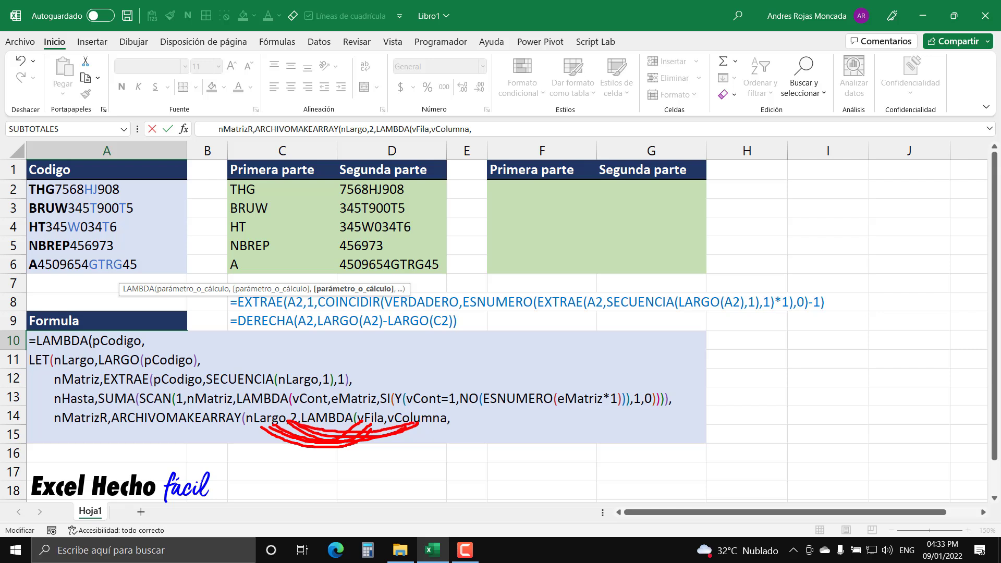
pyautogui.moveTo(257, 423)
pyautogui.mouseDown()
pyautogui.moveTo(274, 435)
pyautogui.moveTo(374, 425)
pyautogui.mouseUp()
pyautogui.moveTo(286, 420)
pyautogui.mouseDown()
pyautogui.moveTo(354, 435)
pyautogui.moveTo(418, 426)
pyautogui.mouseUp()
pyautogui.press('e')
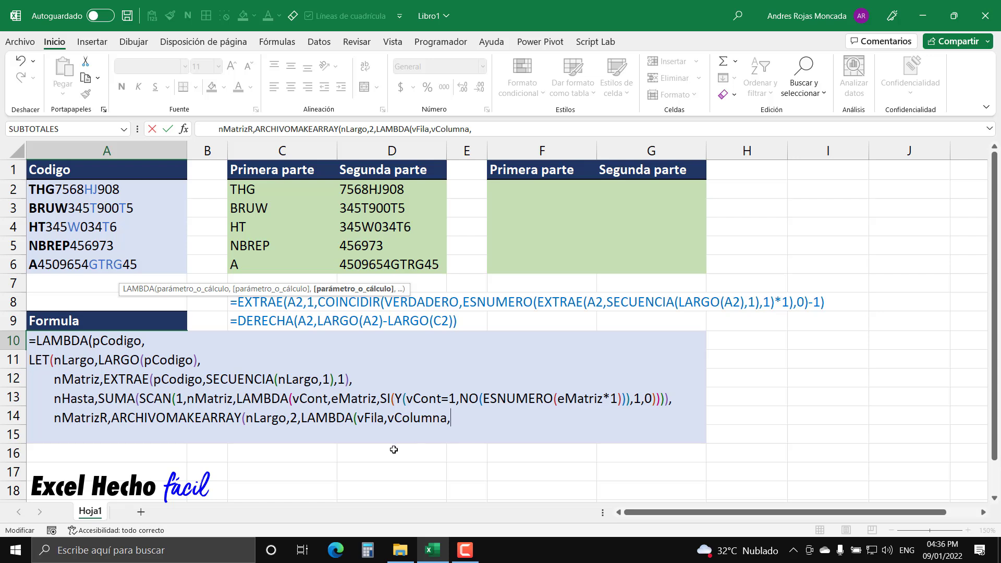
# - Start an SI function as the LAMBDA's calculation, opening its test with a Y function whose first condition is vFila<=nHasta
pyautogui.write('SI(')
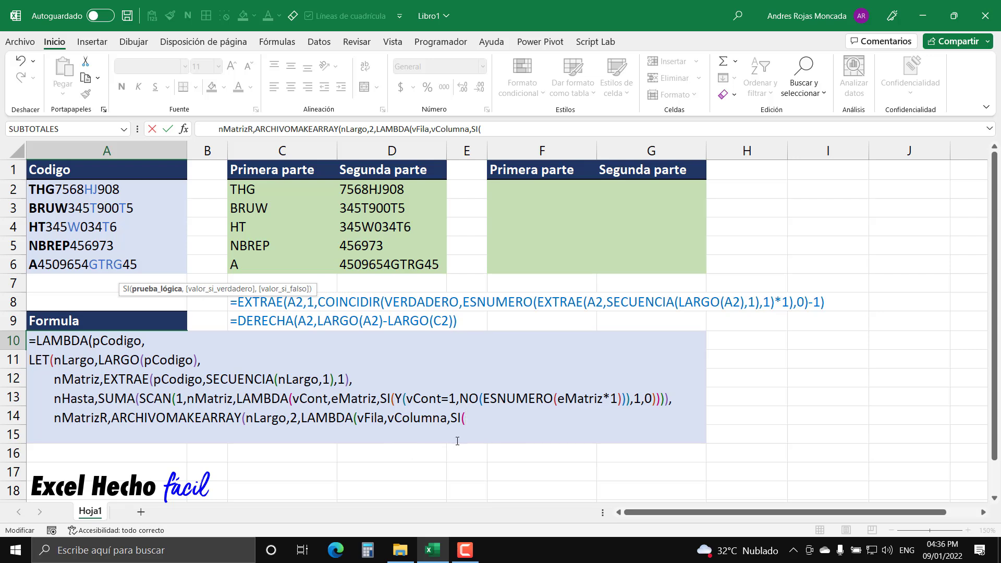
pyautogui.write('Y(')
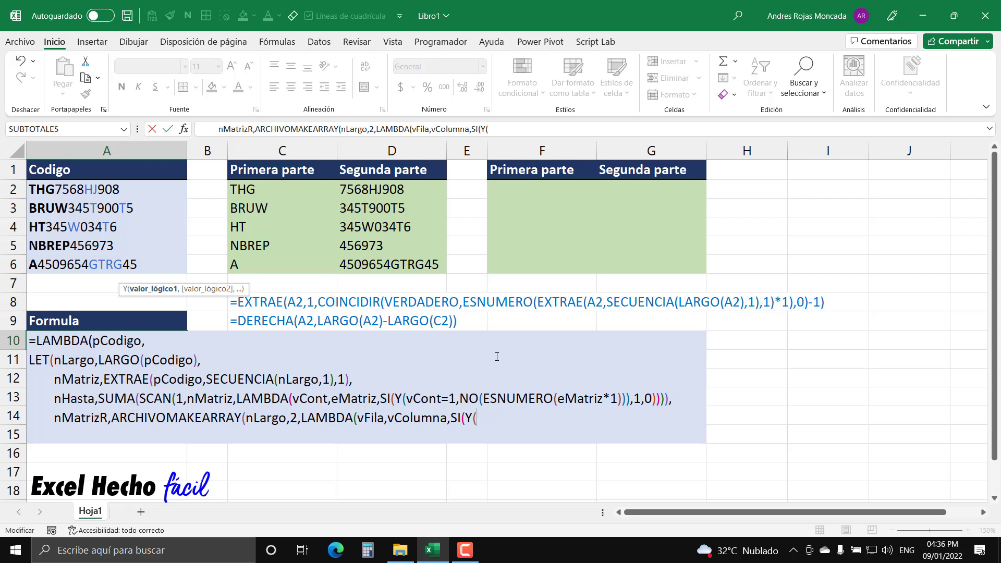
pyautogui.write('vfil')
pyautogui.press('Tab')
pyautogui.write('<=')
pyautogui.write('nHasta')
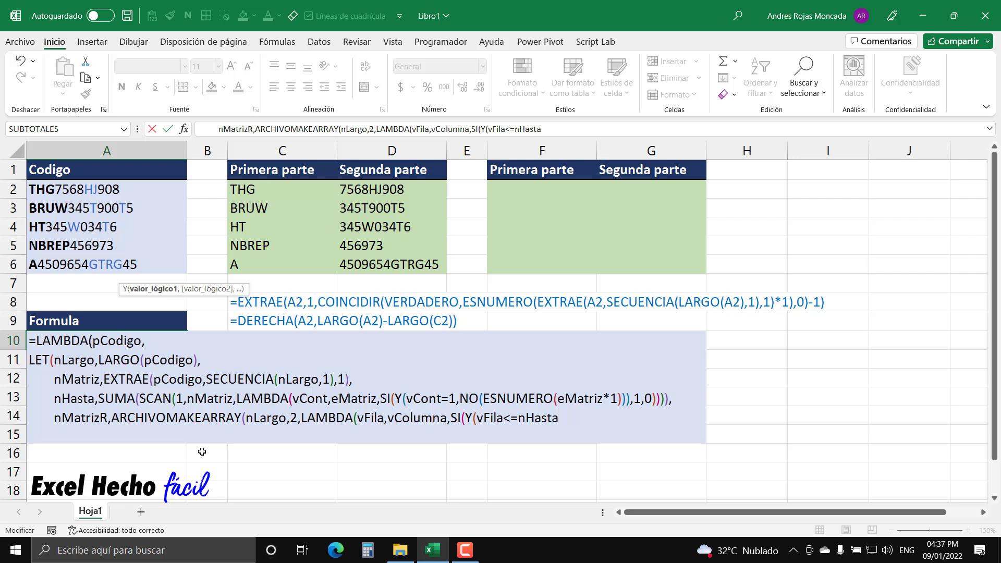
# - Add vColumna=1 as the Y function's second condition, close it, and move on to SI's true-value argument
pyautogui.write(',')
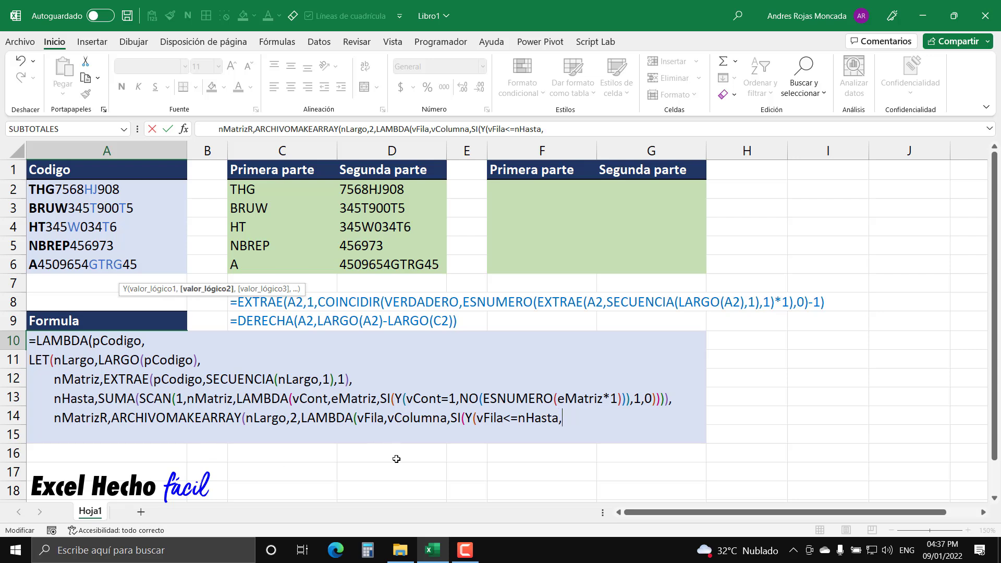
pyautogui.write('vcol')
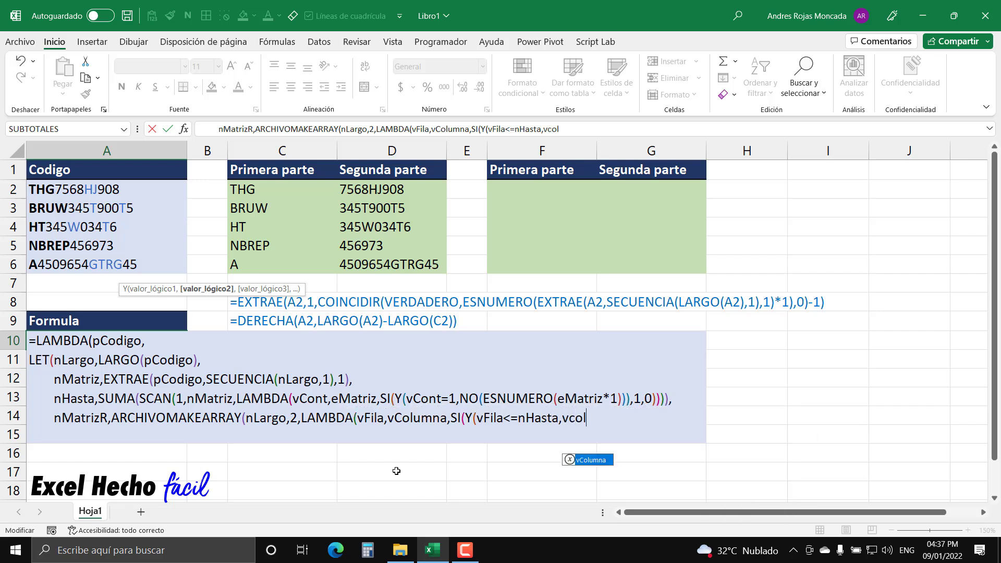
pyautogui.press('Tab')
pyautogui.write('=1')
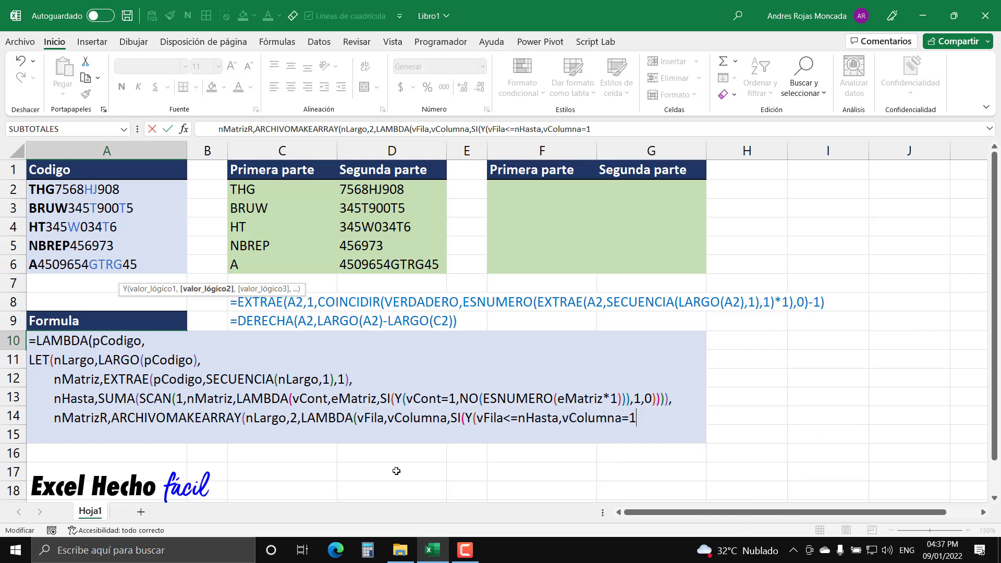
pyautogui.write(')')
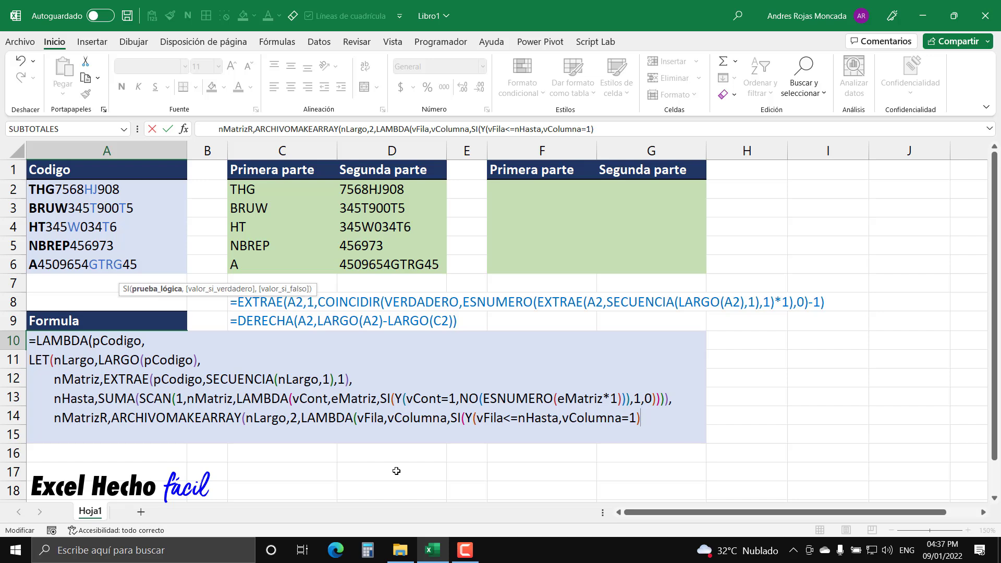
pyautogui.moveTo(467, 417); pyautogui.dragTo(643, 418)
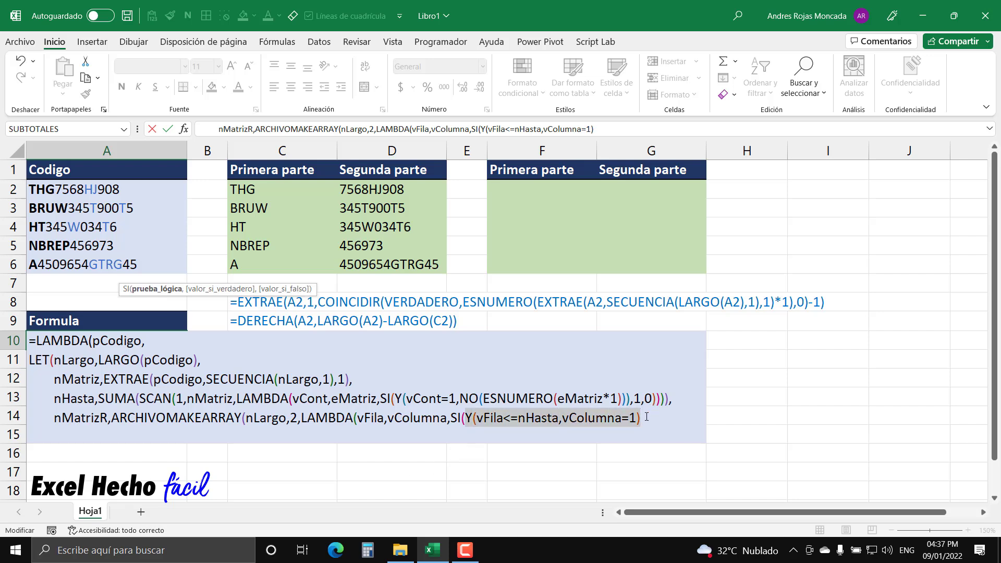
pyautogui.click(647, 417)
pyautogui.write(',')
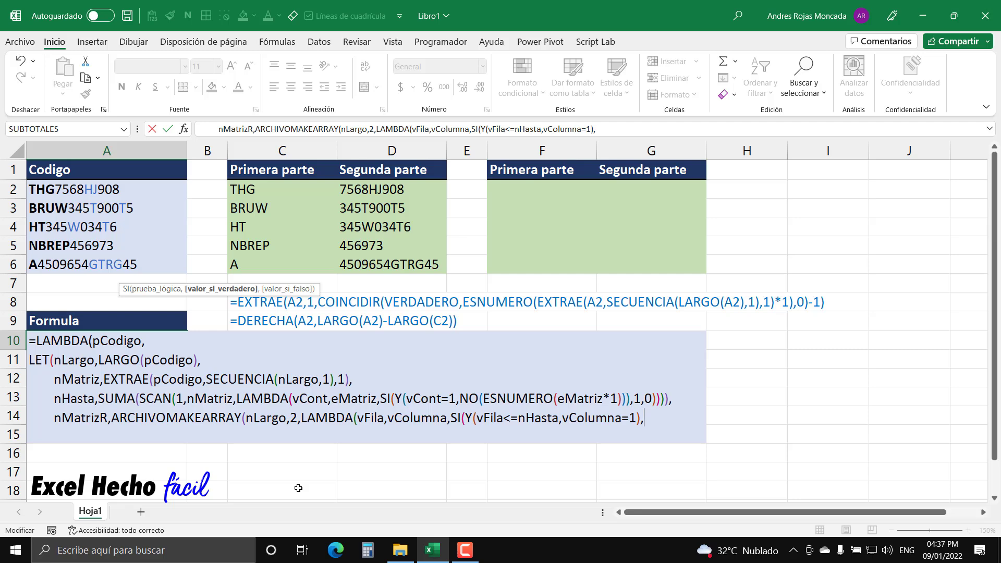
# - Begin SI's true-value argument with the INDICE function and its opening parenthesis
pyautogui.write('indi')
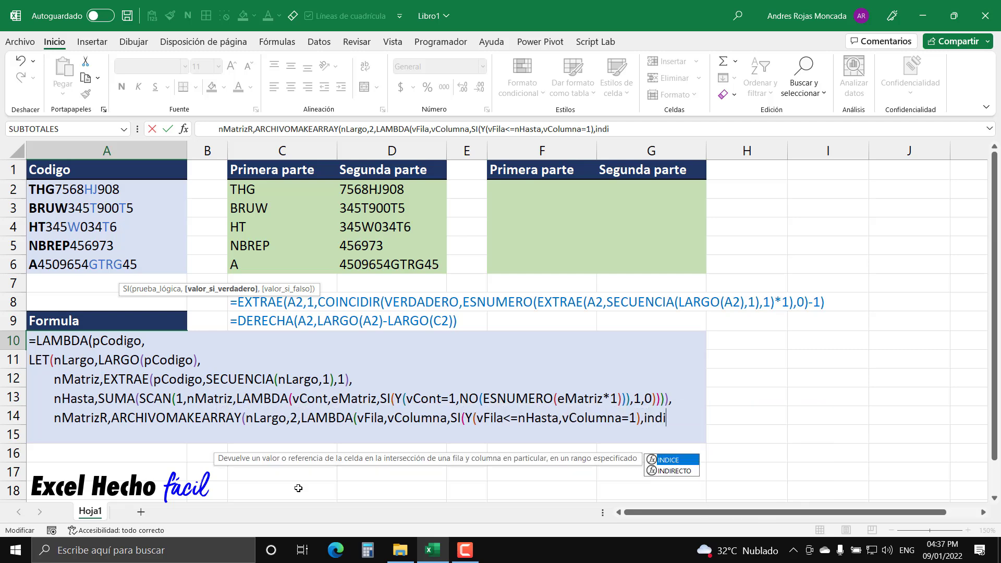
pyautogui.press('Tab')
pyautogui.press('BackSpace')
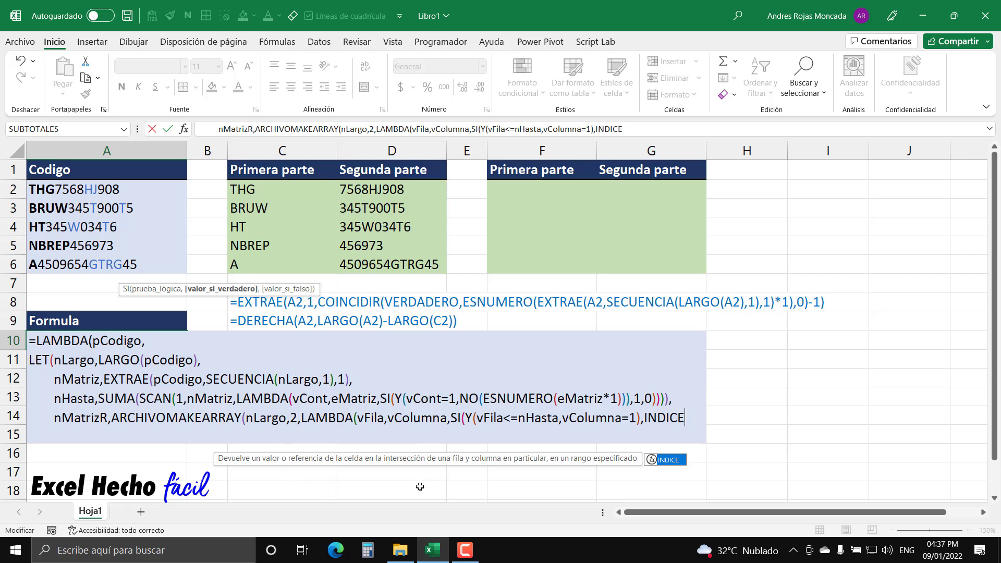
pyautogui.write('(')
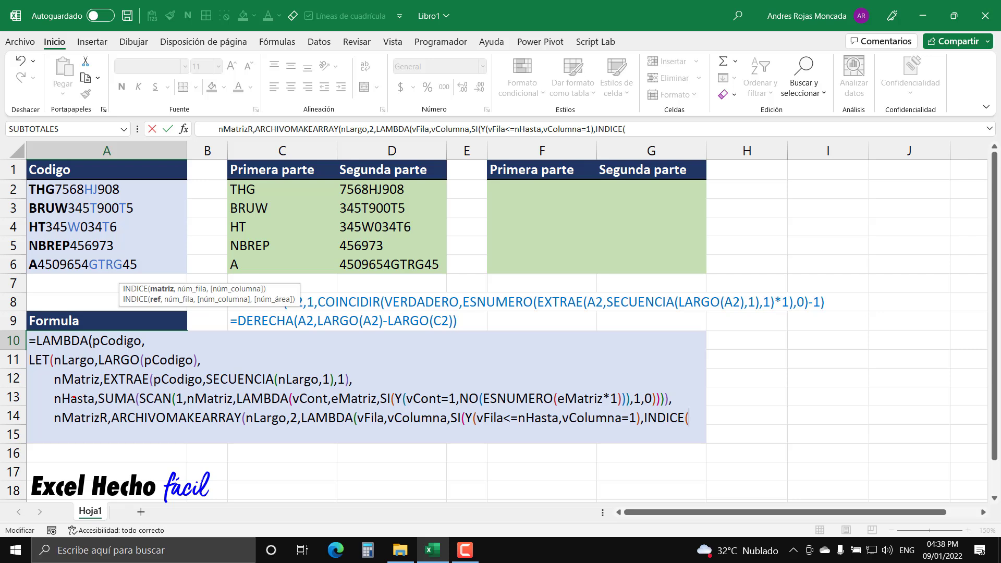
# - Mark the nMatriz line with a freehand drawing, clear it, and return the cursor to INDICE's first argument
pyautogui.moveTo(51, 380); pyautogui.dragTo(20, 380)
pyautogui.moveTo(488, 180)
pyautogui.mouseDown()
pyautogui.moveTo(596, 233)
pyautogui.moveTo(608, 376)
pyautogui.mouseUp()
pyautogui.press('e')
pyautogui.press('Escape')
pyautogui.click(645, 419)
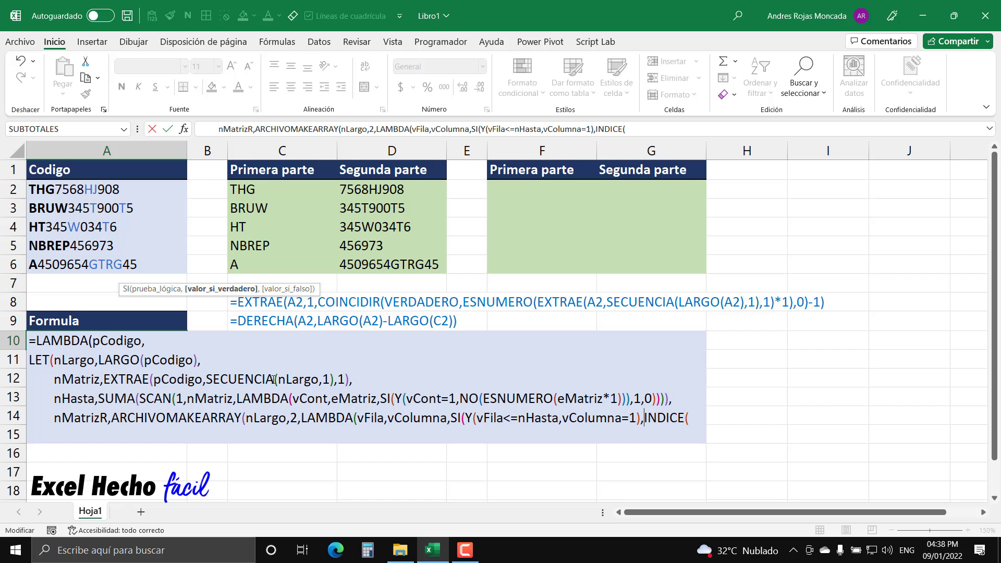
pyautogui.click(693, 417)
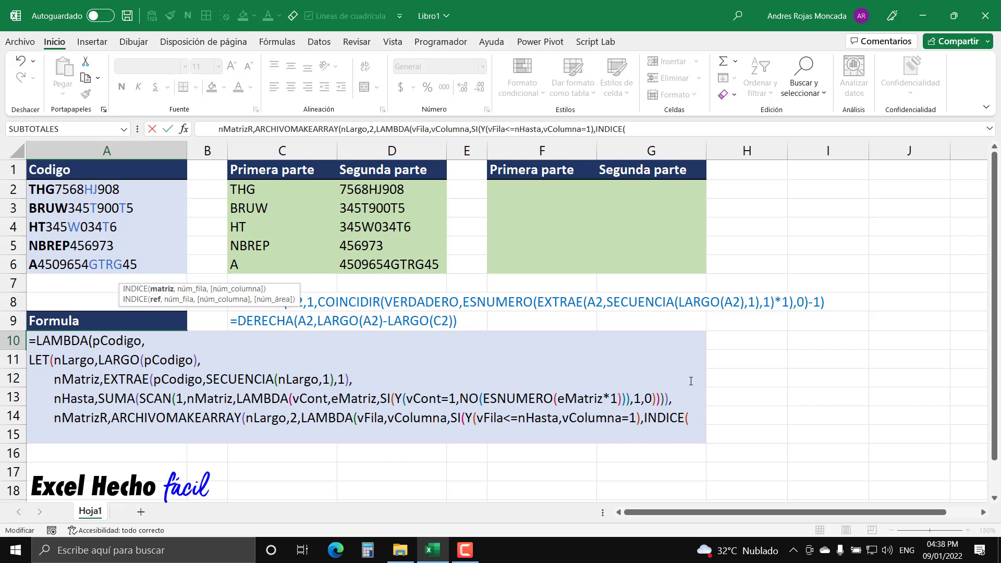
# - Complete INDICE with nMatriz as the array and vFila as the row number, and close its parenthesis
pyautogui.write('nmatr')
pyautogui.press('Tab')
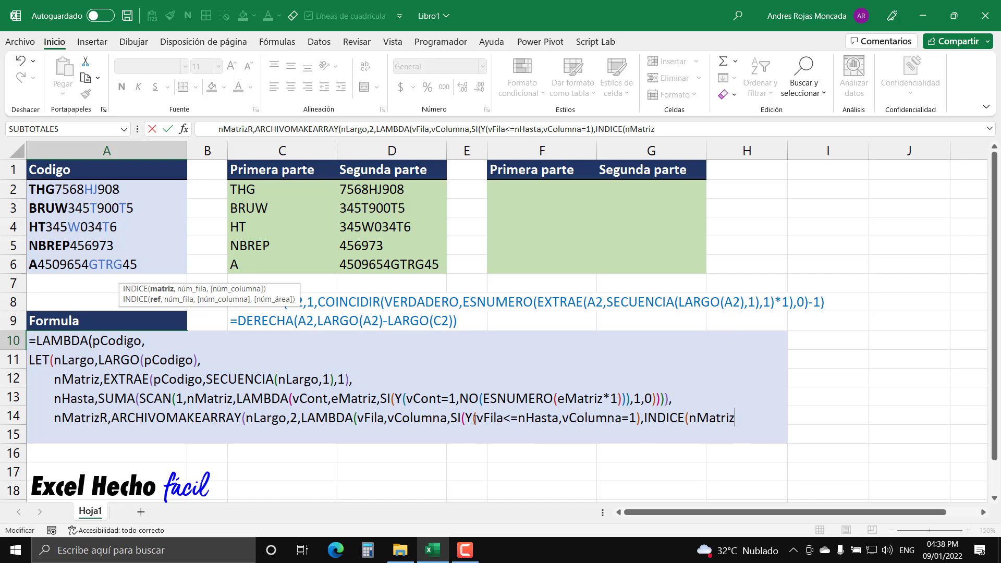
pyautogui.moveTo(465, 418); pyautogui.dragTo(641, 418)
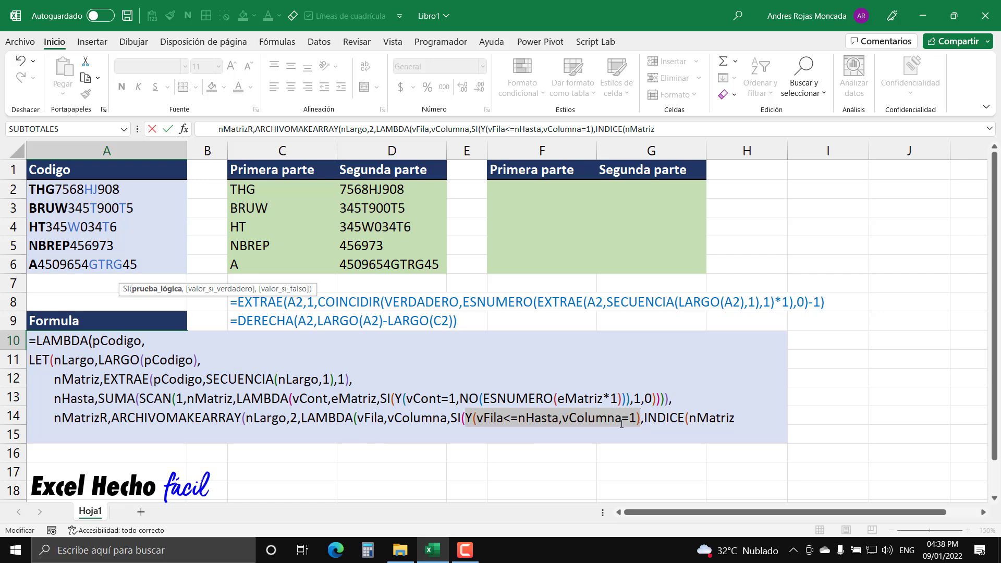
pyautogui.click(737, 417)
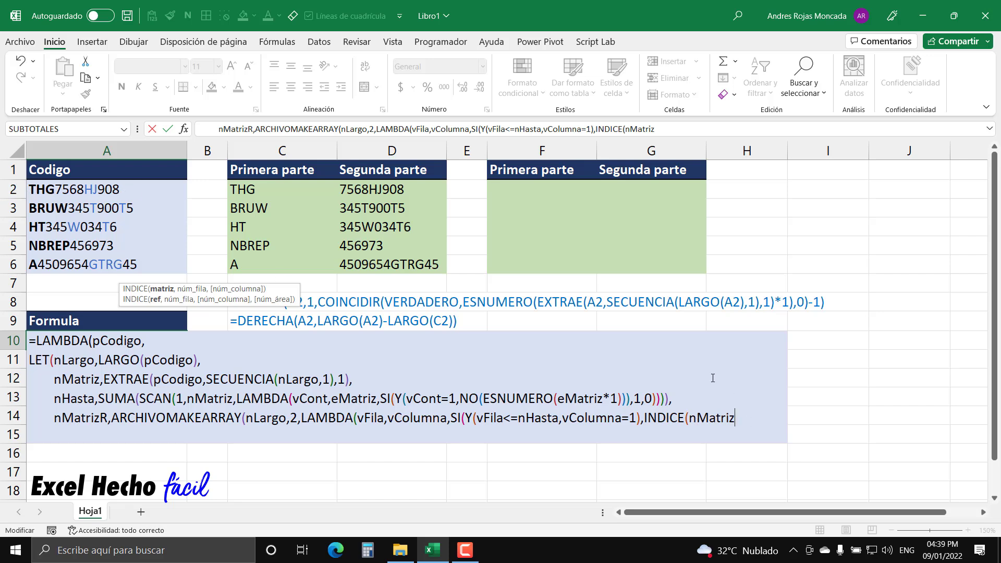
pyautogui.write(',')
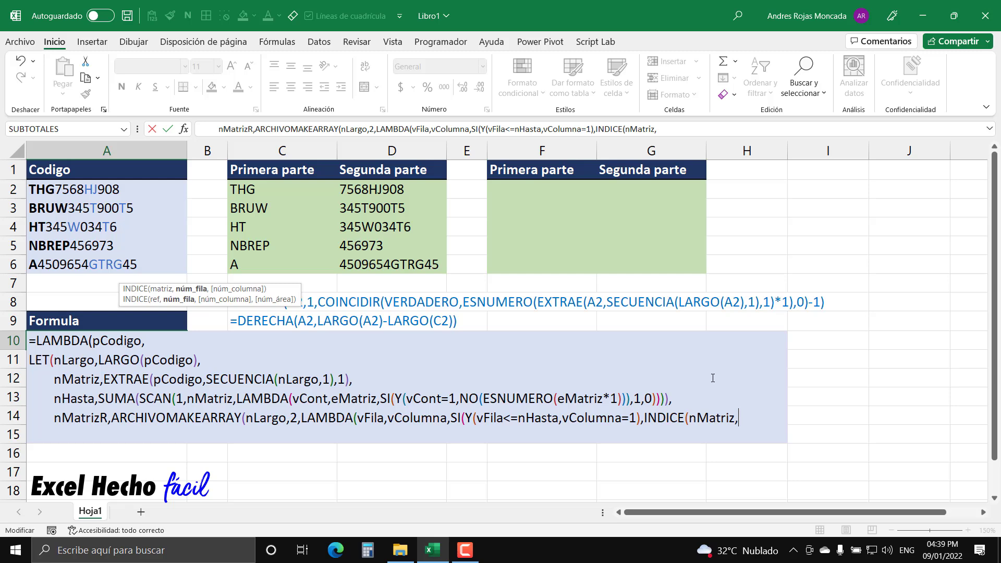
pyautogui.write('vFila)')
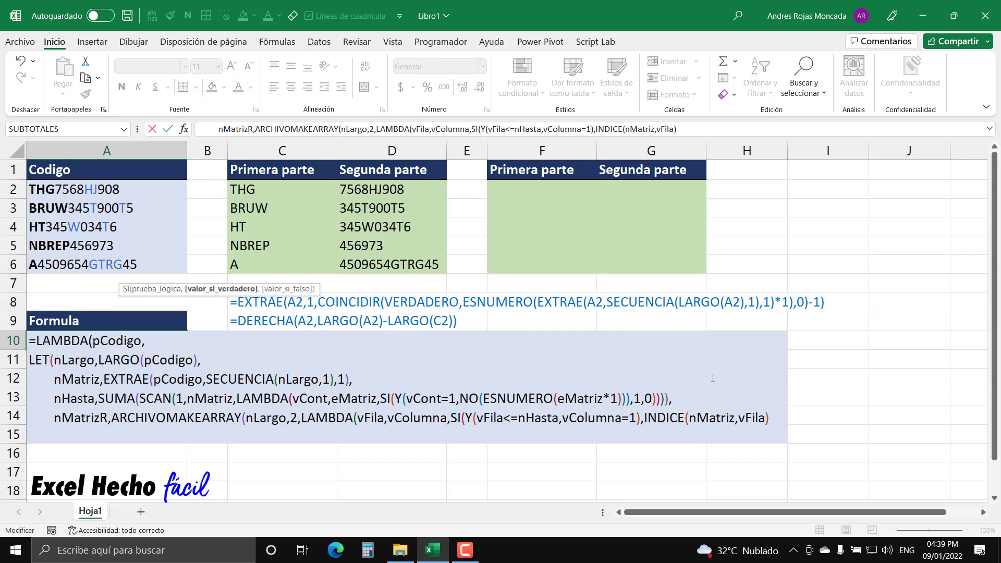
# - Move on to SI's false-value argument with a comma and add a new formula line indented with copied blank spaces
pyautogui.write(',')
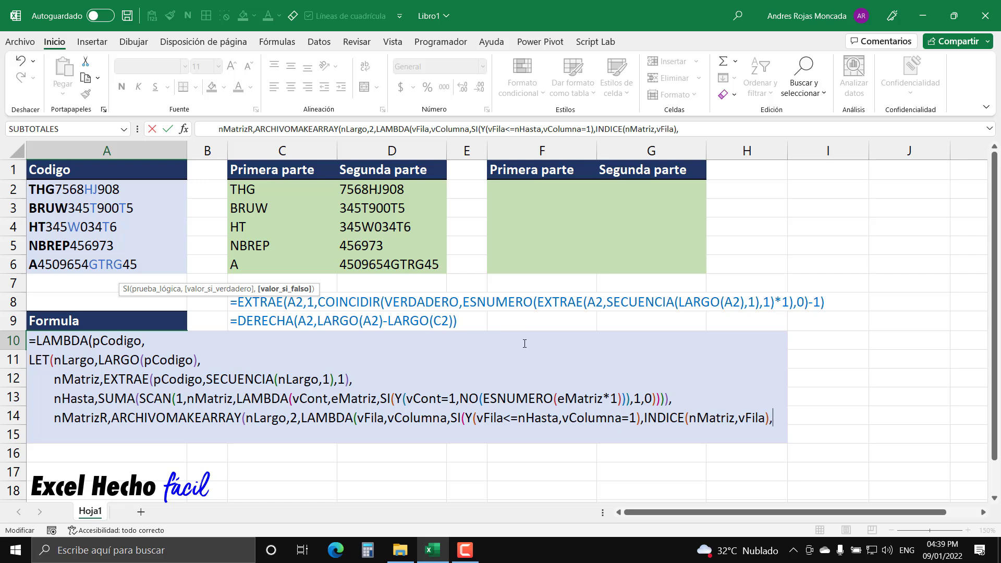
pyautogui.hotkey('alt', 'Return')
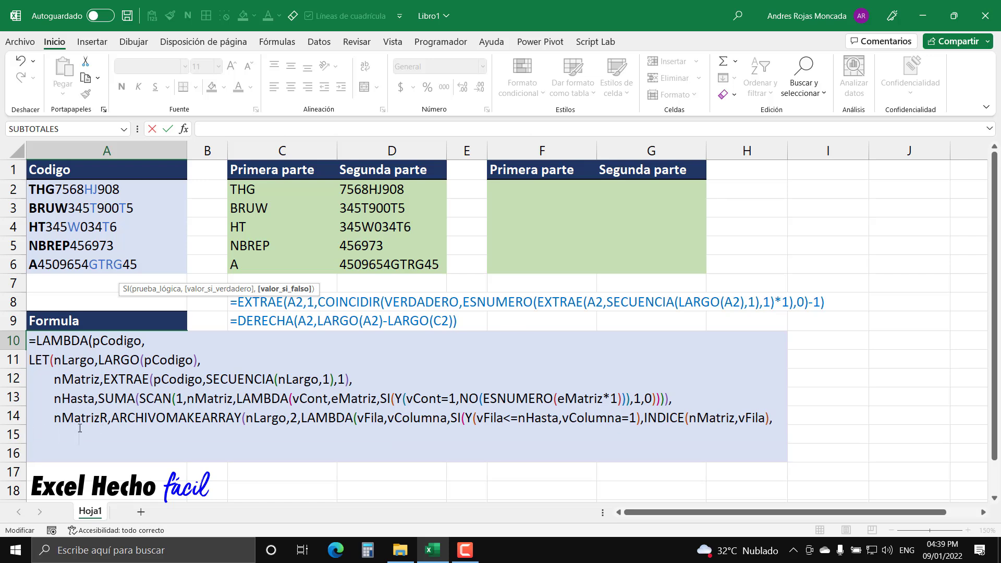
pyautogui.moveTo(74, 434); pyautogui.dragTo(27, 436)
pyautogui.hotkey('ctrl', 'c')
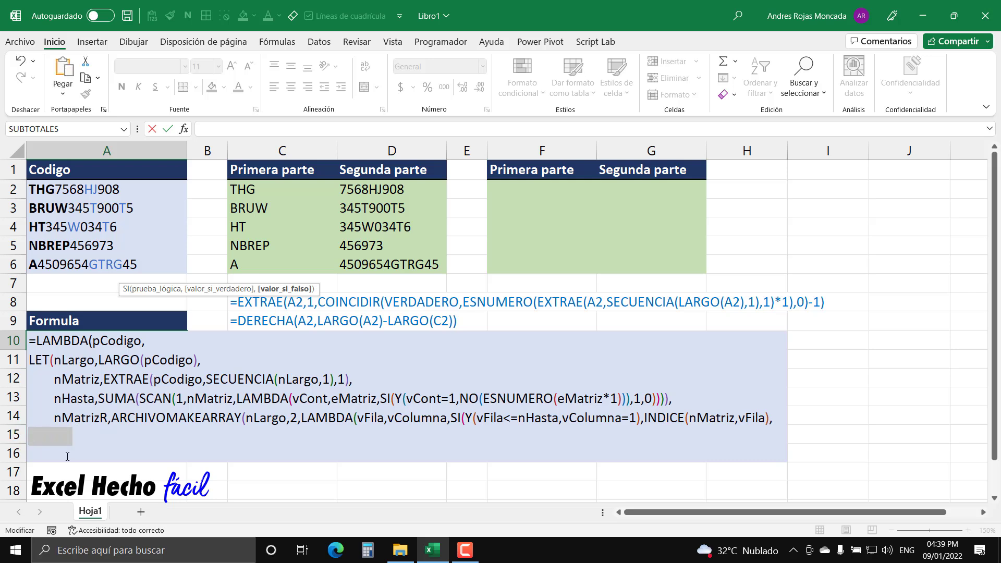
pyautogui.click(78, 441)
pyautogui.hotkey('ctrl', 'v')
pyautogui.hotkey('ctrl', 'v')
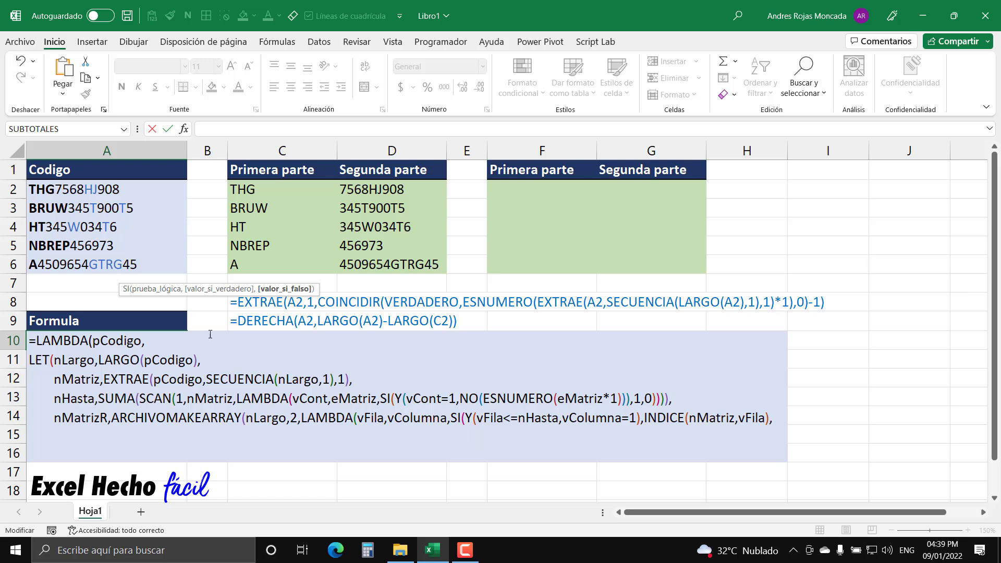
# - Start a nested SI on the new line and highlight the first SI's logical test and true value
pyautogui.write('si')
pyautogui.press('Tab')
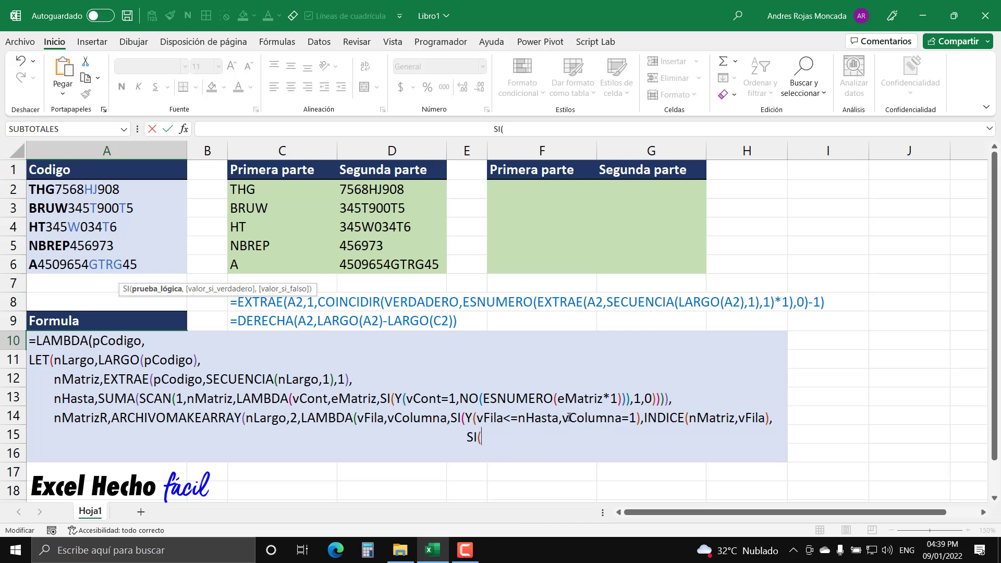
pyautogui.moveTo(465, 418); pyautogui.dragTo(642, 422)
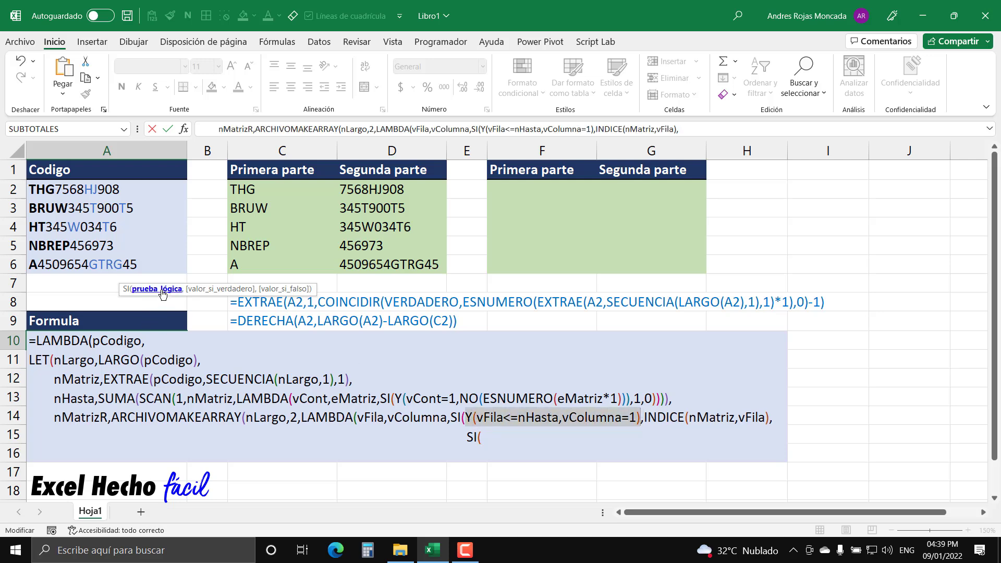
pyautogui.click(220, 289)
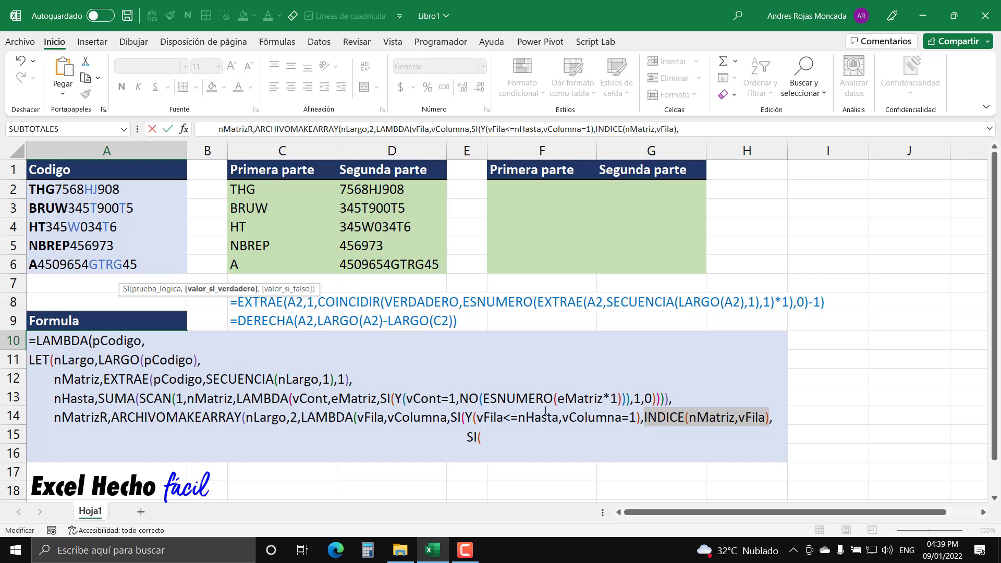
# - Enter Y(vFila>nHasta,vColumna=2) as the logical test of the nested SI
pyautogui.click(514, 437)
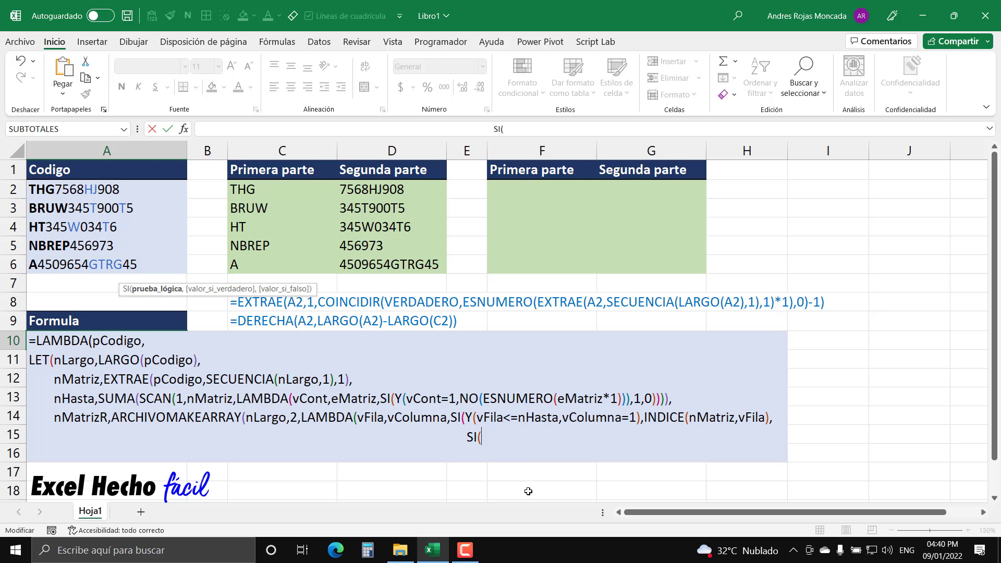
pyautogui.write('Y(')
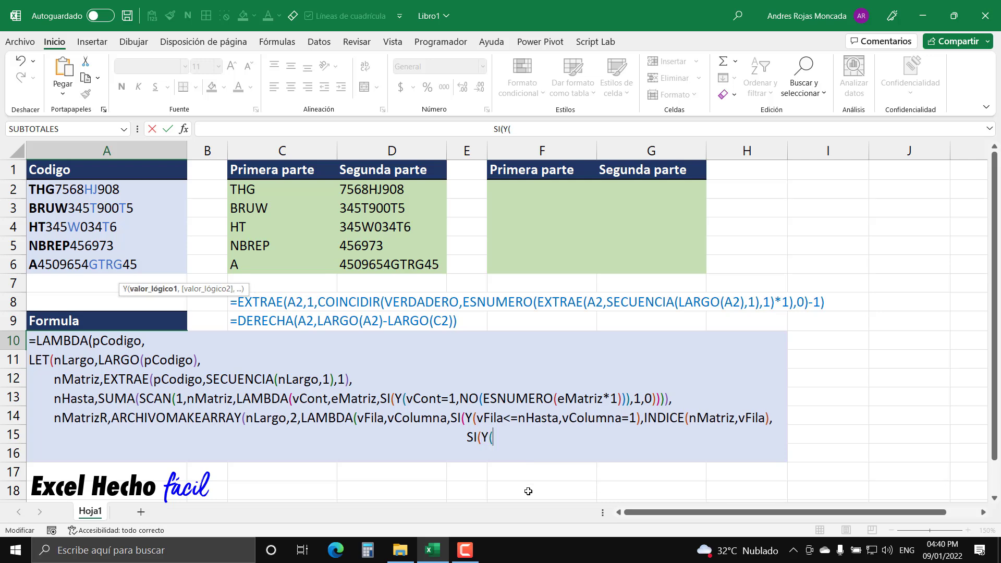
pyautogui.write('vfi')
pyautogui.press('Tab')
pyautogui.write('>nHa')
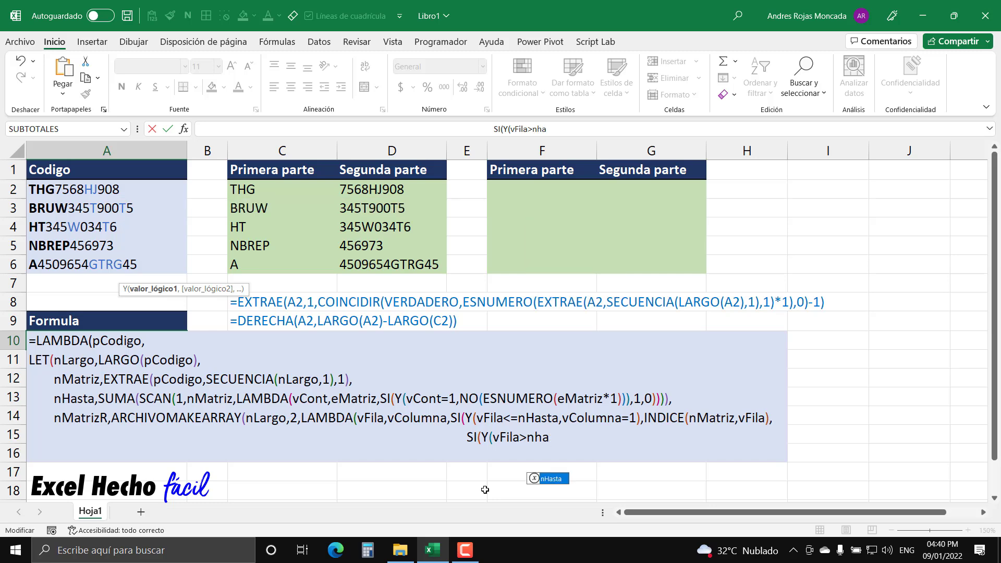
pyautogui.press('Tab')
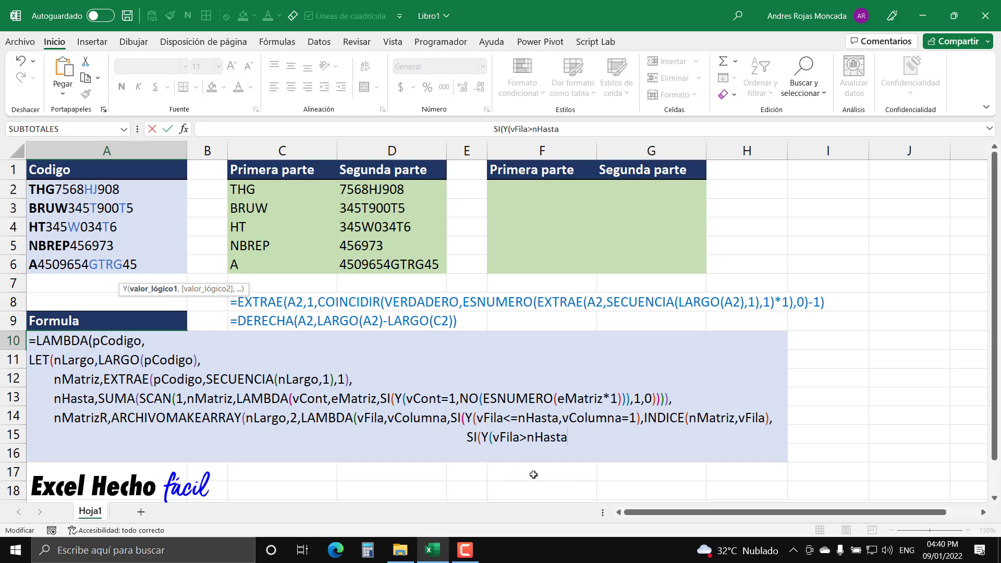
pyautogui.write(',vcol')
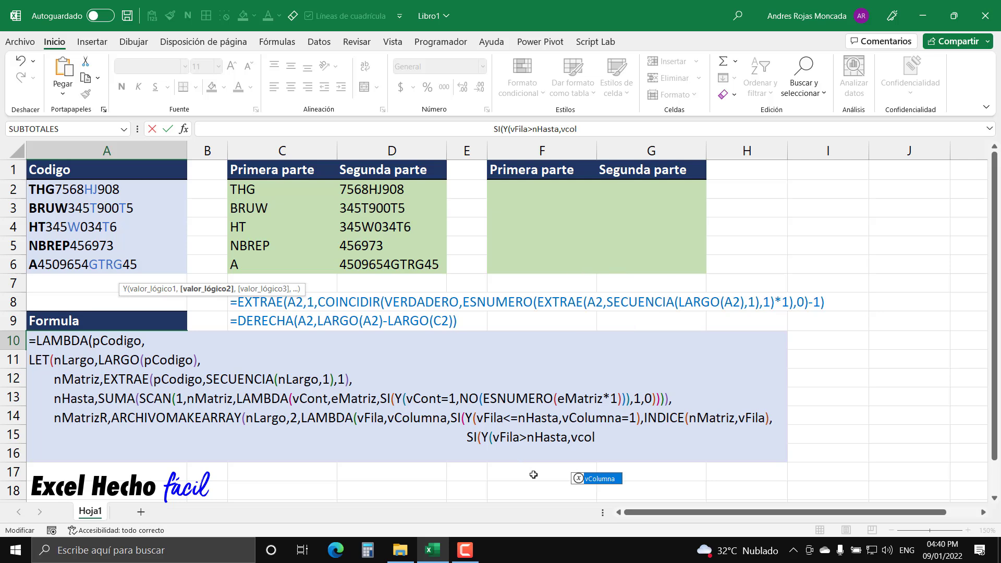
pyautogui.press('Tab')
pyautogui.write('=2')
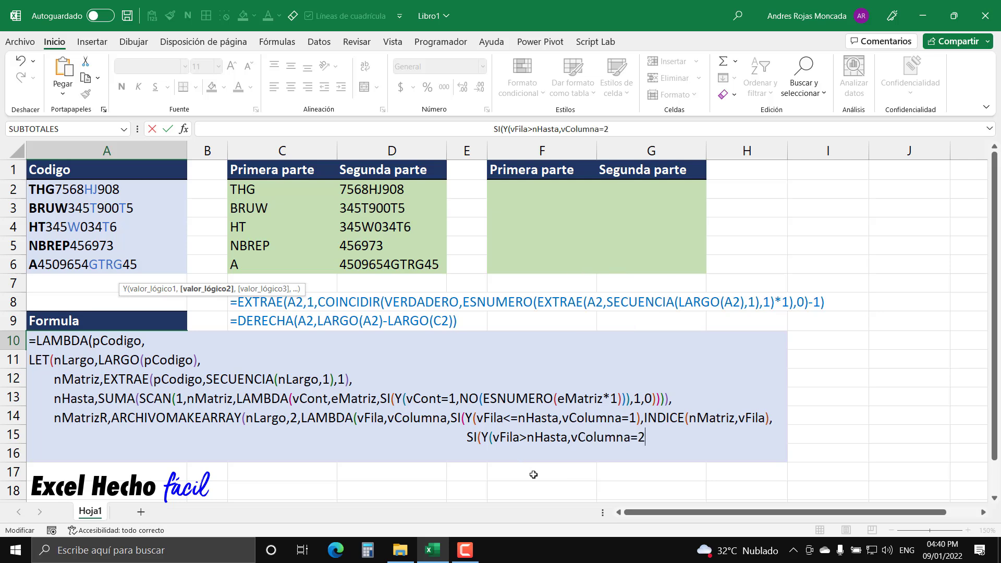
pyautogui.write(')')
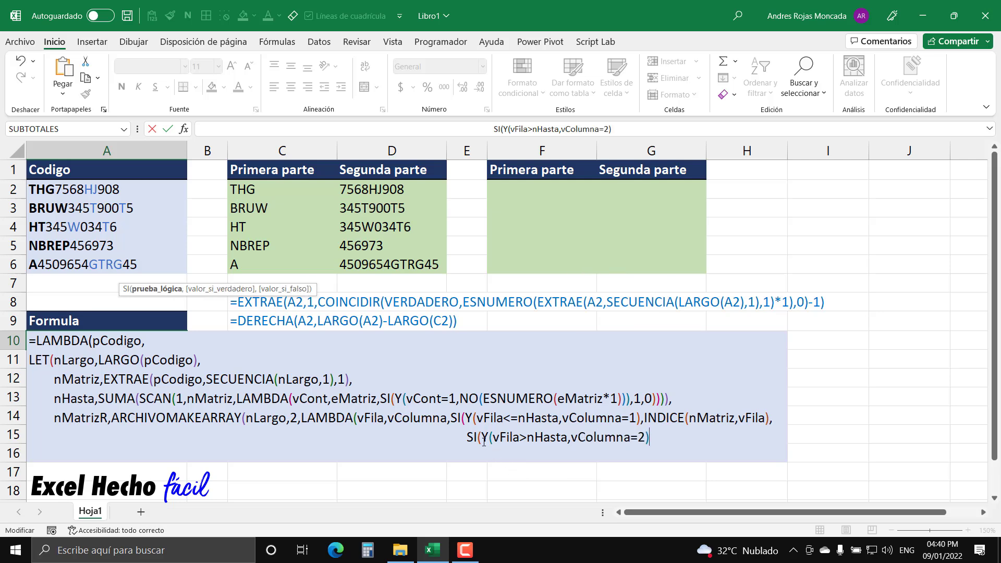
# - Highlight the nested SI's test and add INDICE(nMatriz,vFila) as its true value
pyautogui.moveTo(481, 438); pyautogui.dragTo(651, 438)
pyautogui.click(653, 438)
pyautogui.write(',')
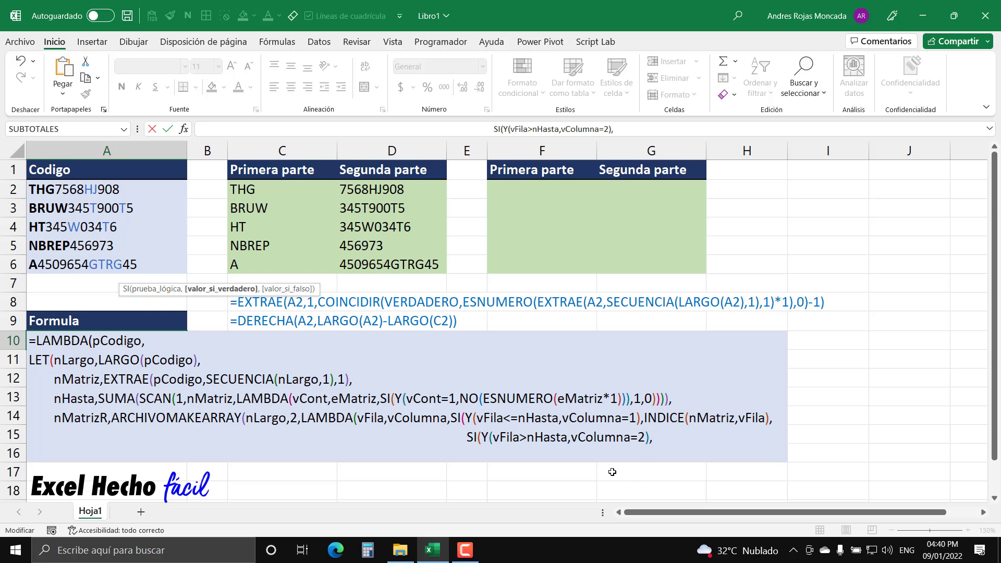
pyautogui.write('INDICE(')
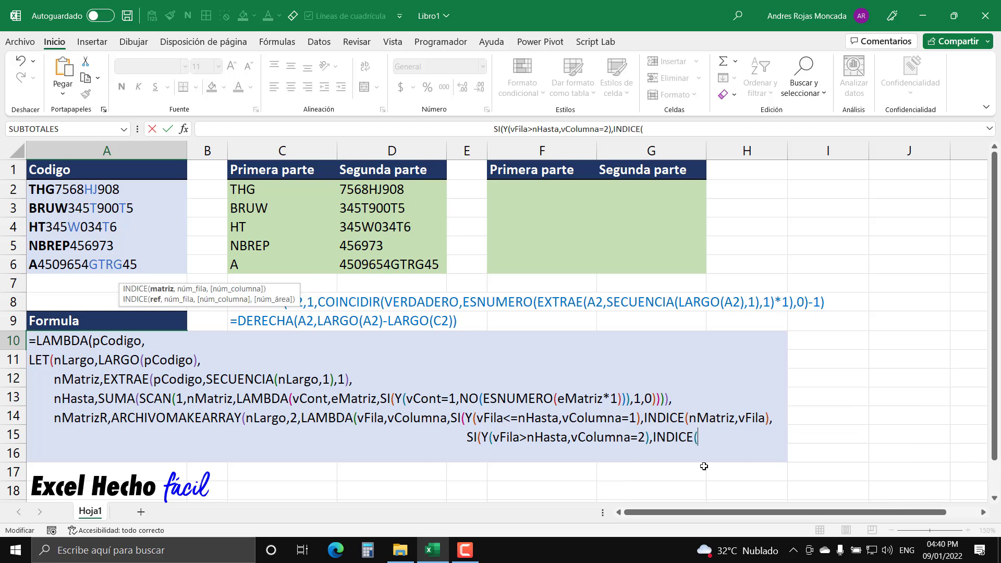
pyautogui.write('nmatr')
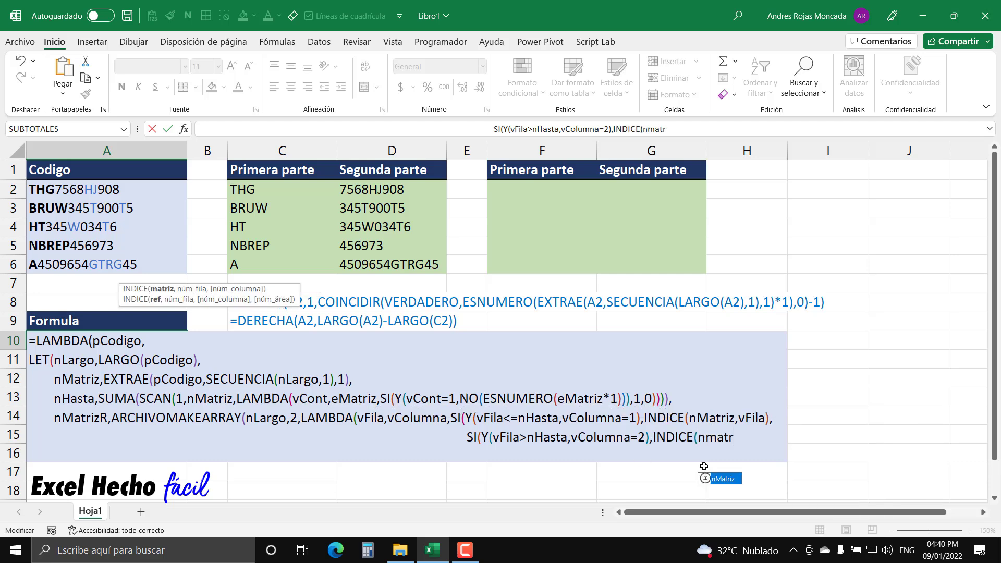
pyautogui.press('Tab')
pyautogui.write(',vf')
pyautogui.press('Tab')
pyautogui.write(')')
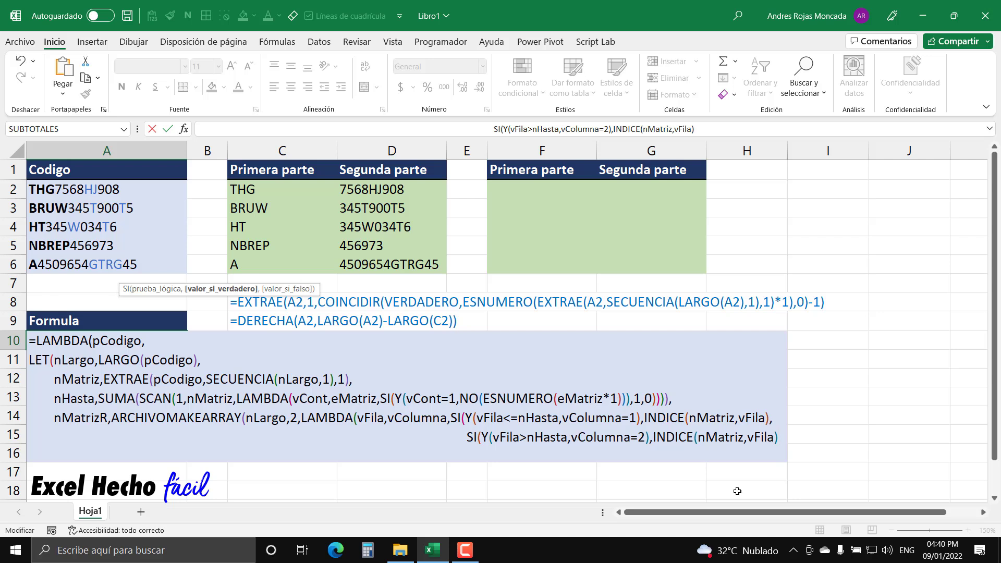
# - Set the nested SI's false value to empty text "" and close both SI functions, the inner LAMBDA and ARCHIVOMAKEARRAY
pyautogui.write(',')
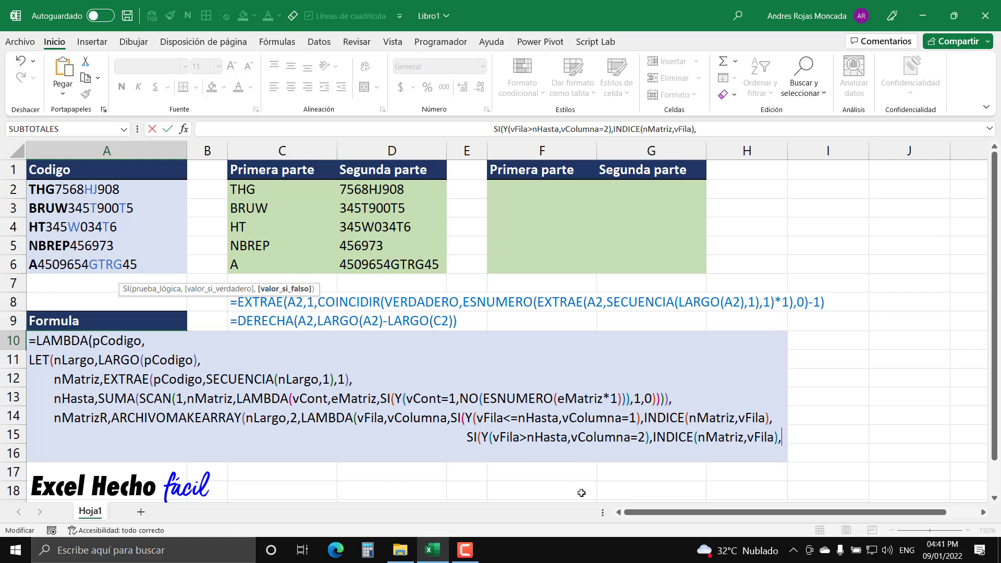
pyautogui.write('"')
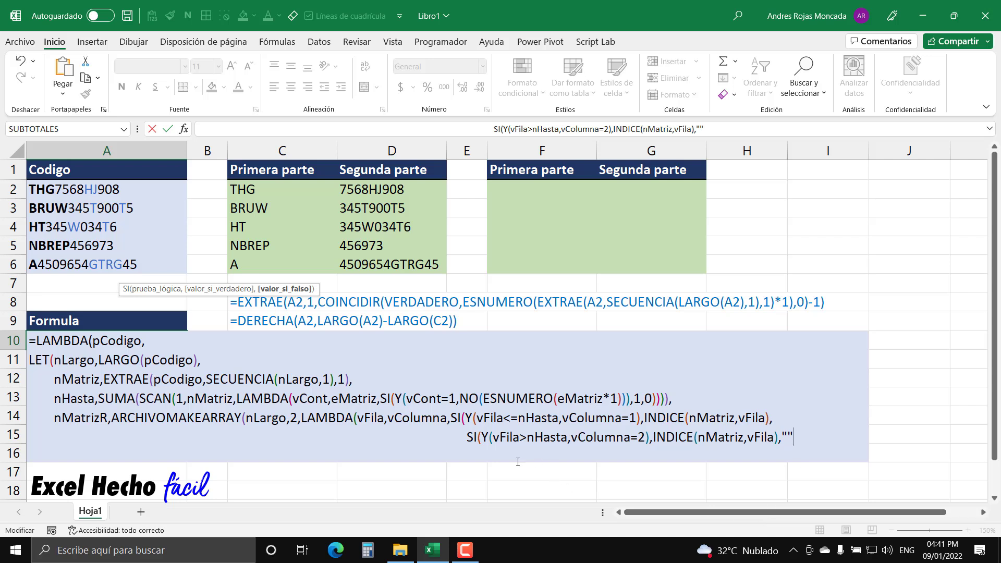
pyautogui.moveTo(478, 440); pyautogui.dragTo(485, 441)
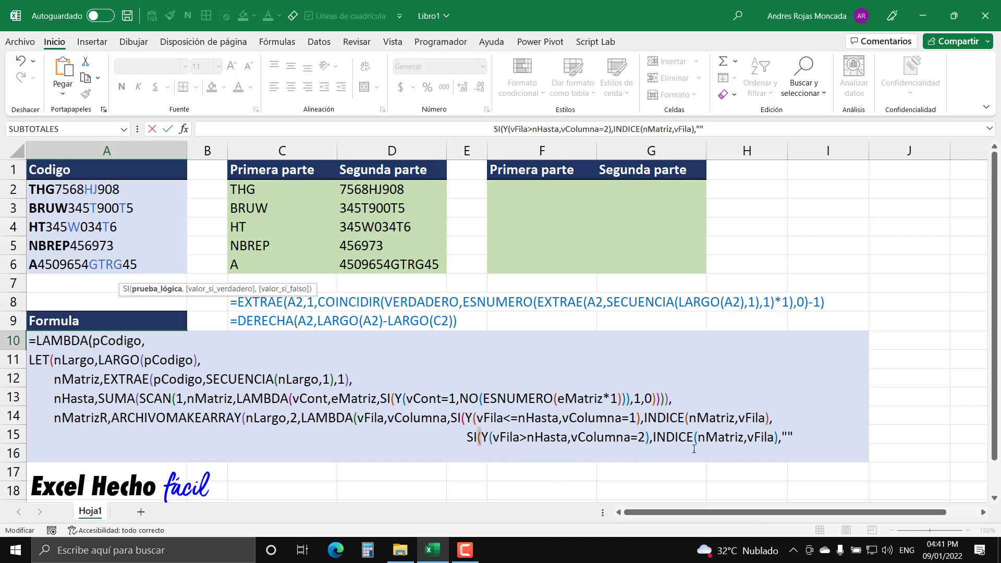
pyautogui.click(818, 438)
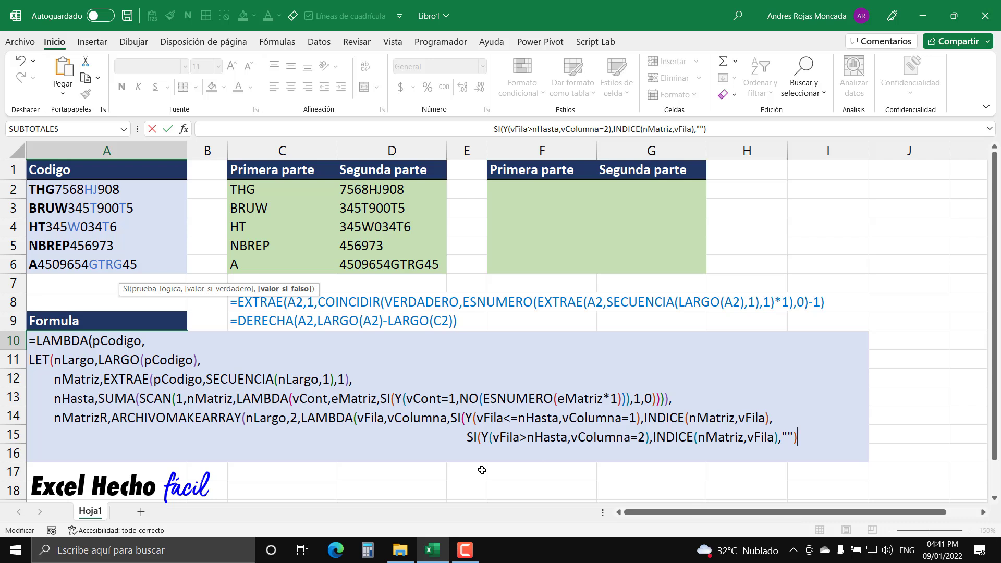
pyautogui.write(')')
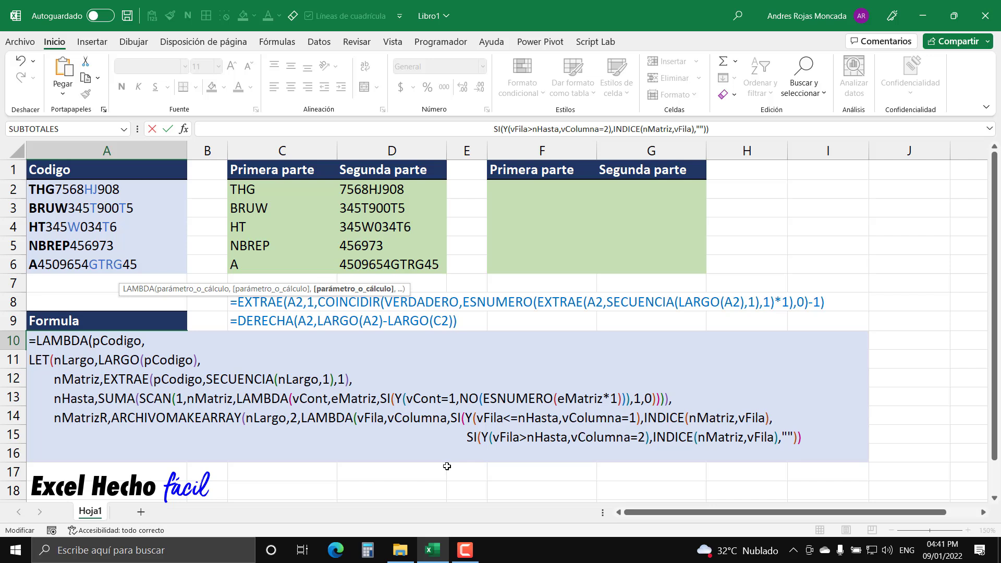
pyautogui.write(')')
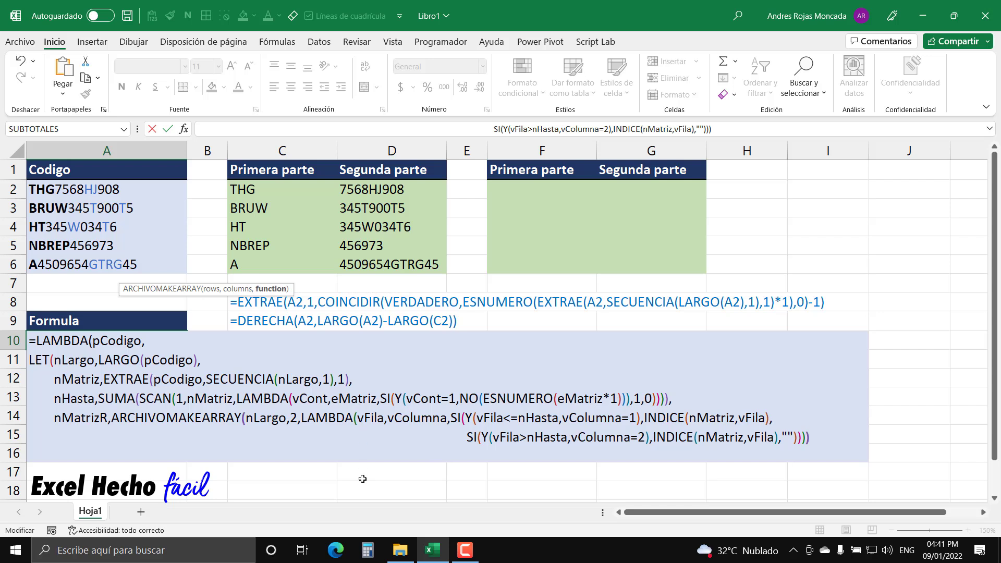
pyautogui.write(')')
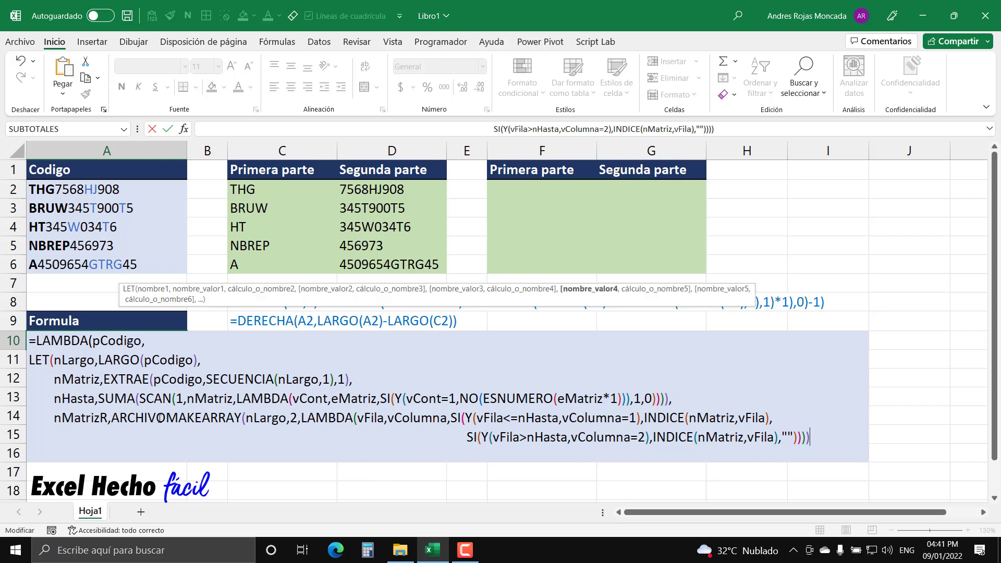
# - Add a new formula line returning nMatrizR as LET's final calculation and close LET and the outer LAMBDA
pyautogui.write(',')
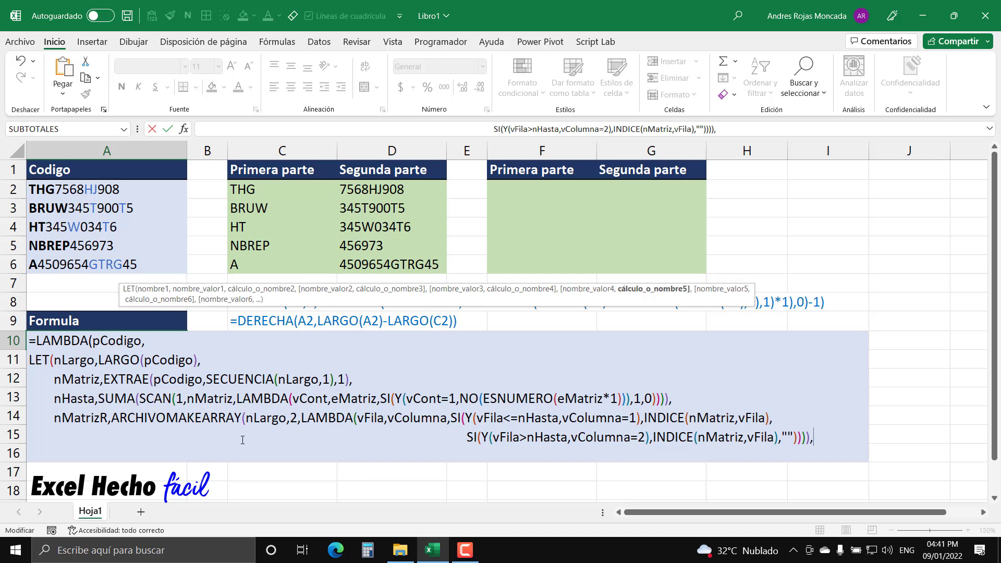
pyautogui.hotkey('alt', 'Return')
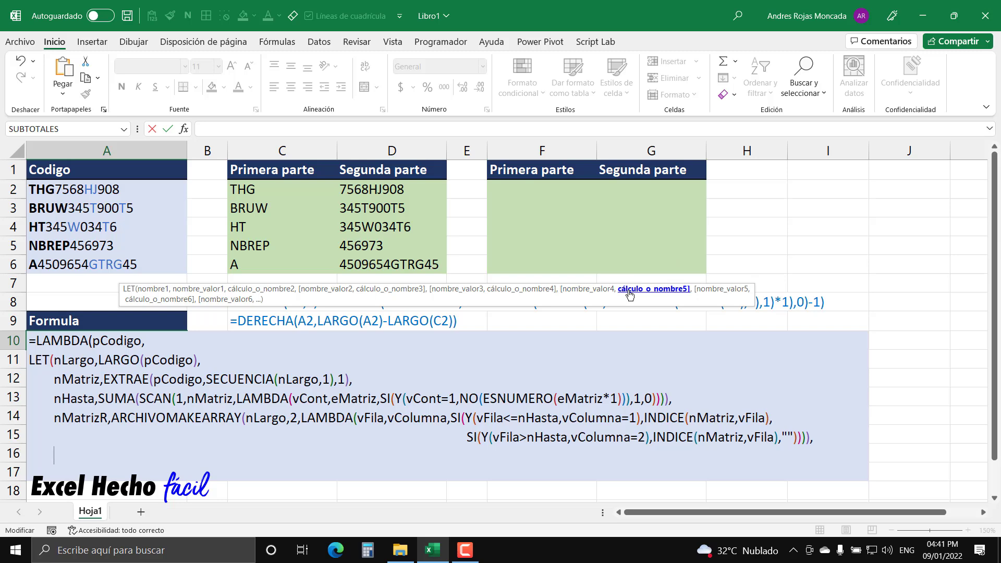
pyautogui.write('nmatr')
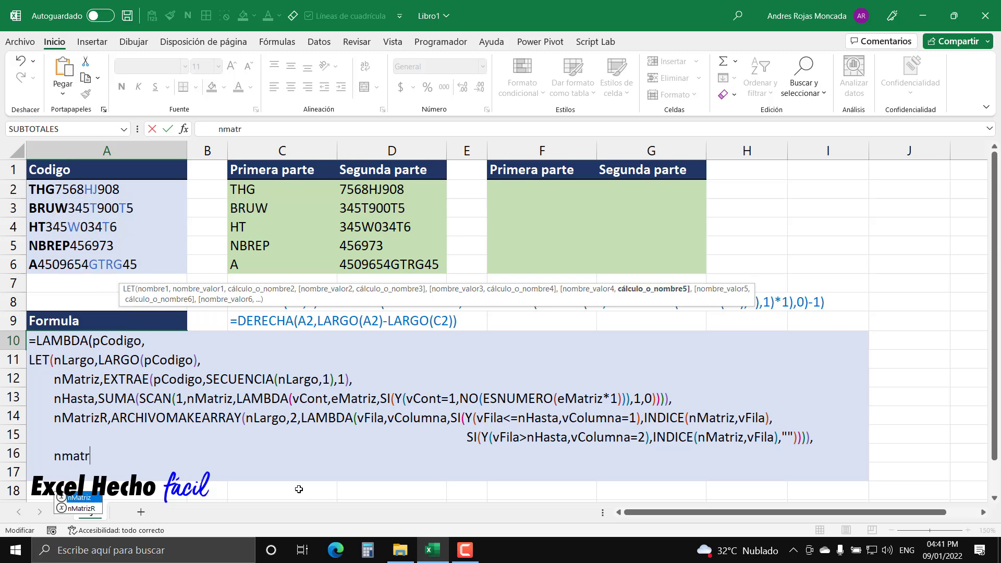
pyautogui.press('Tab')
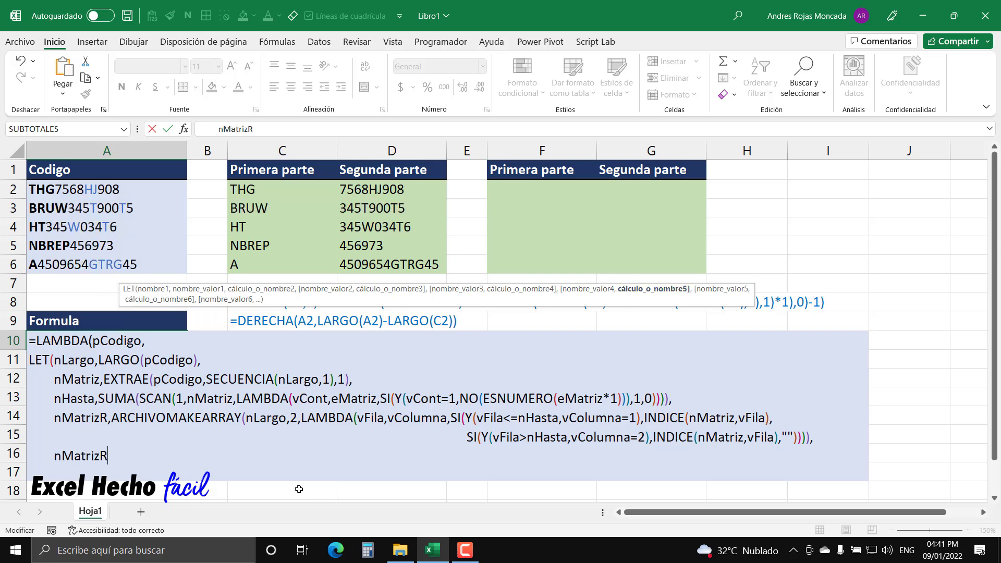
pyautogui.write('))')
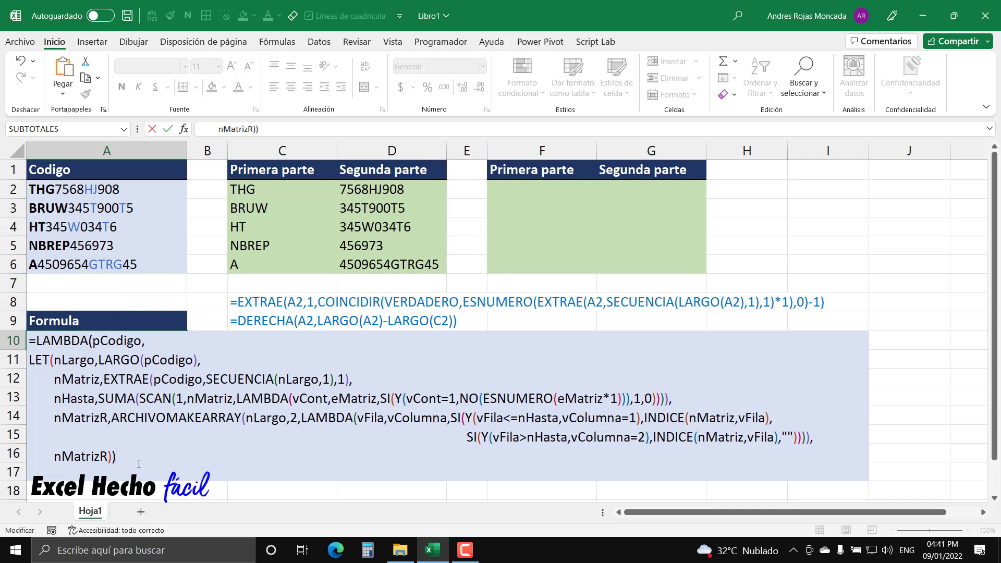
# - Copy the entire LAMBDA formula text and commit the formula in cell A10
pyautogui.moveTo(143, 464); pyautogui.dragTo(77, 356)
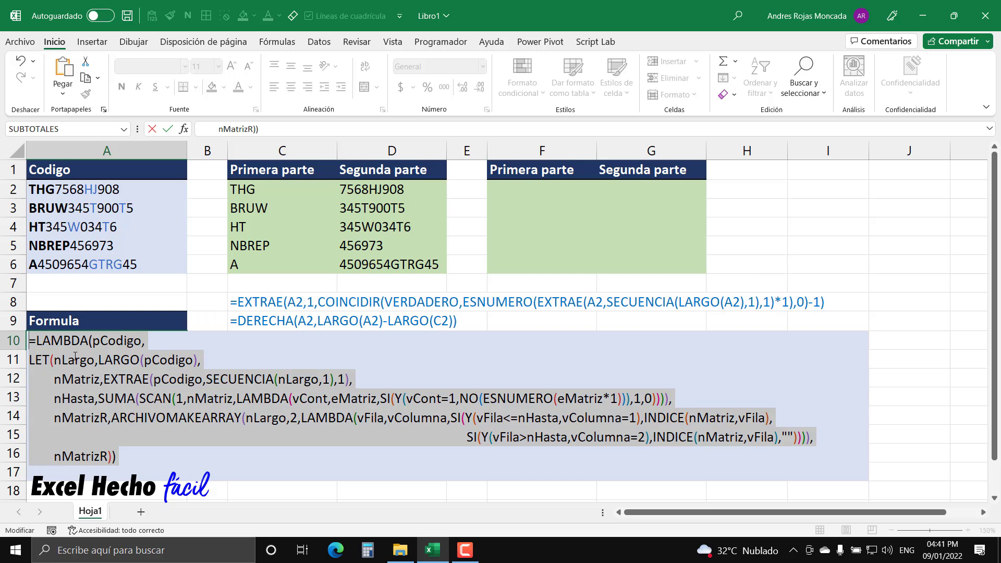
pyautogui.click(134, 457)
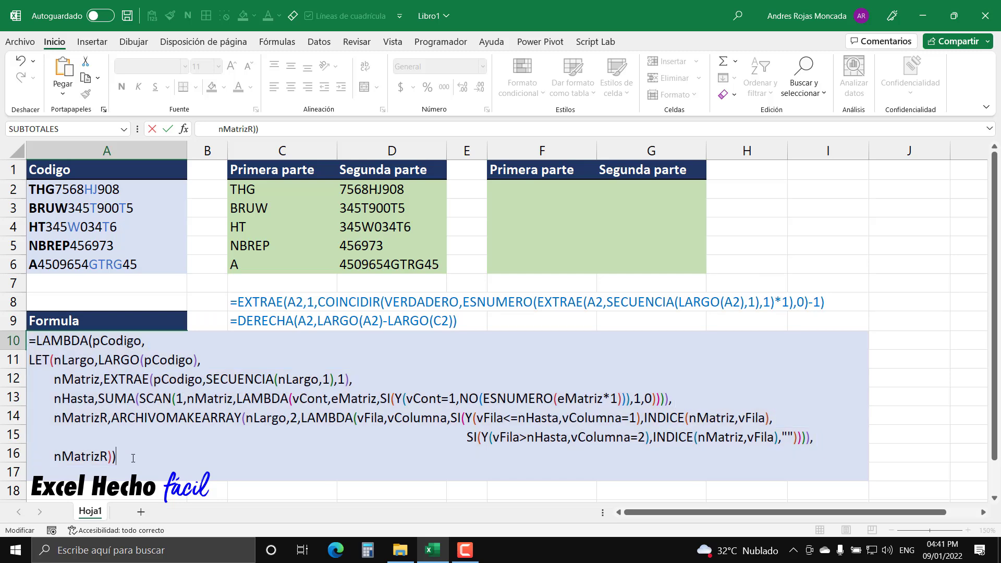
pyautogui.press('Return')
pyautogui.click(106, 347)
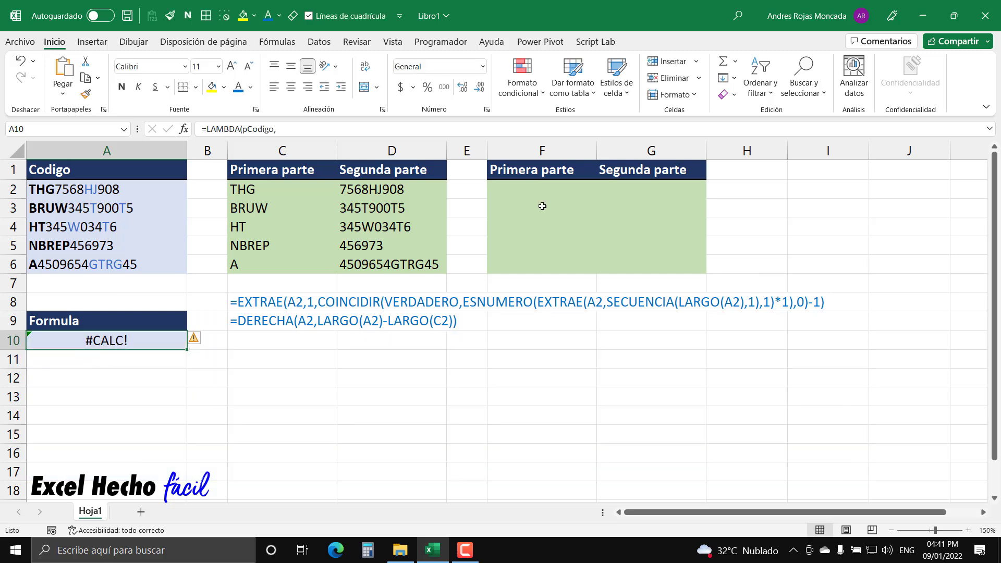
# - Start a new workbook-level defined name from an empty cell and name it NuevaFuncion
pyautogui.click(547, 189)
pyautogui.click(811, 161)
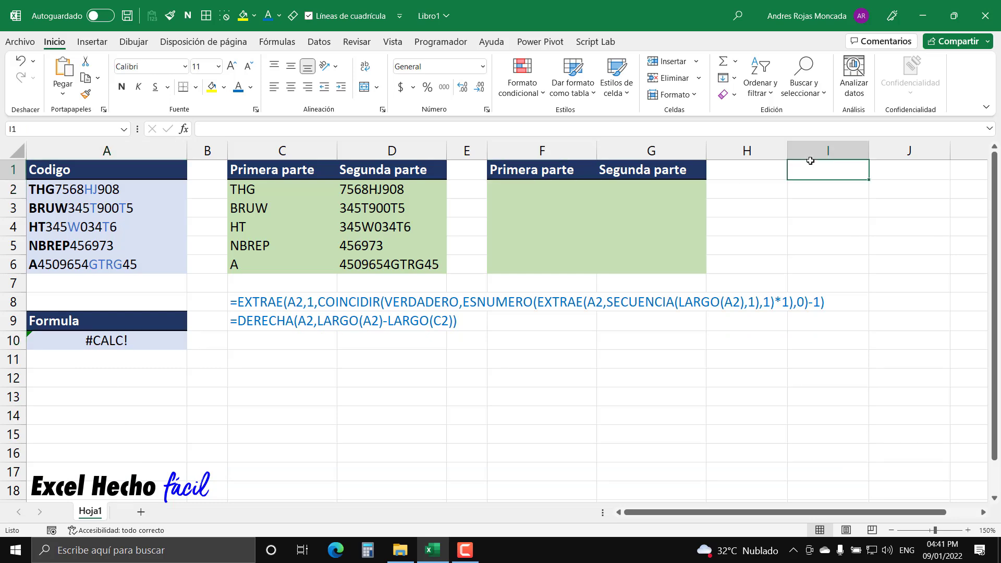
pyautogui.click(277, 42)
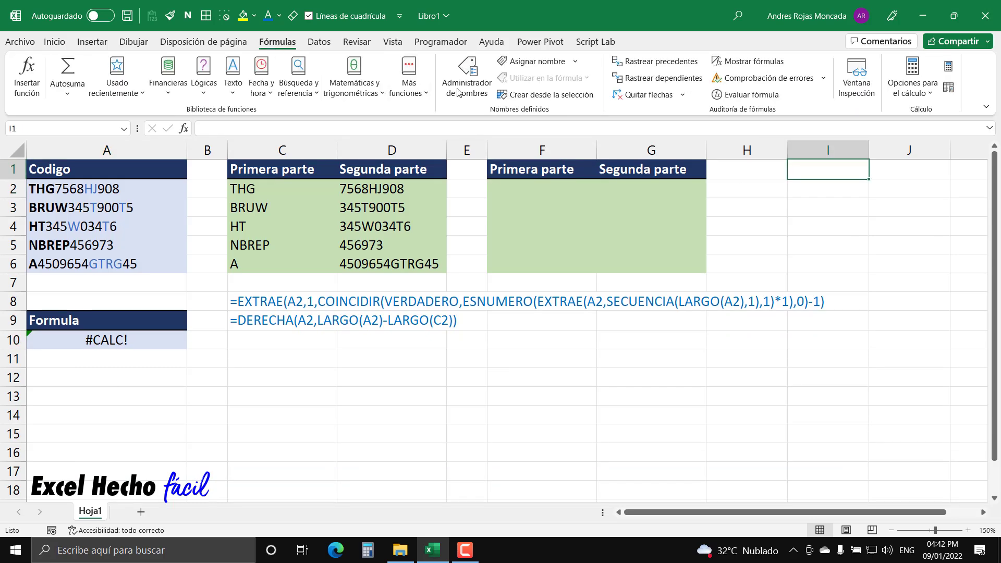
pyautogui.click(476, 85)
pyautogui.click(506, 215)
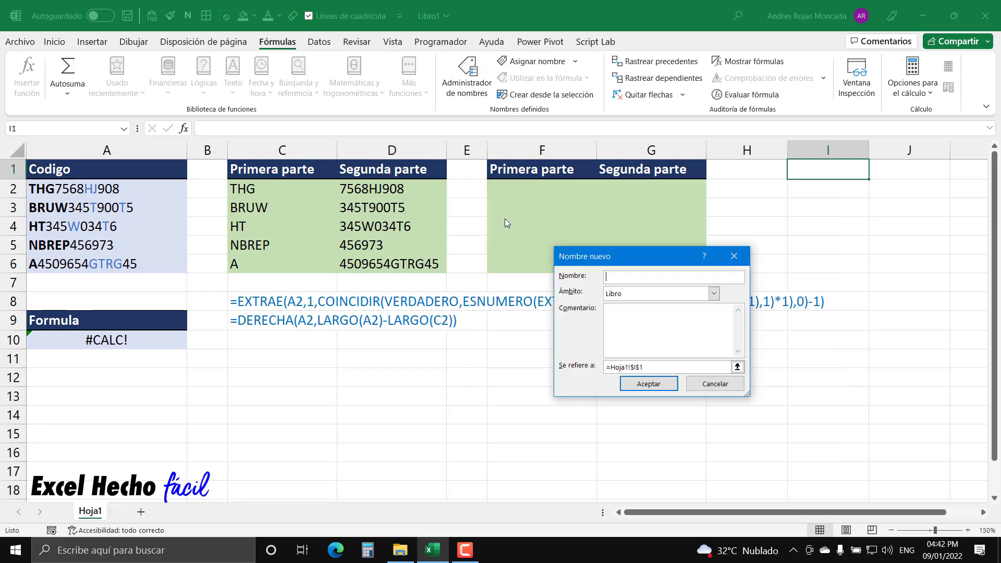
pyautogui.moveTo(626, 262); pyautogui.dragTo(441, 269)
pyautogui.write('NuevaFuncoin')
pyautogui.press('BackSpace')
pyautogui.press('BackSpace')
pyautogui.press('BackSpace')
pyautogui.write('ion')
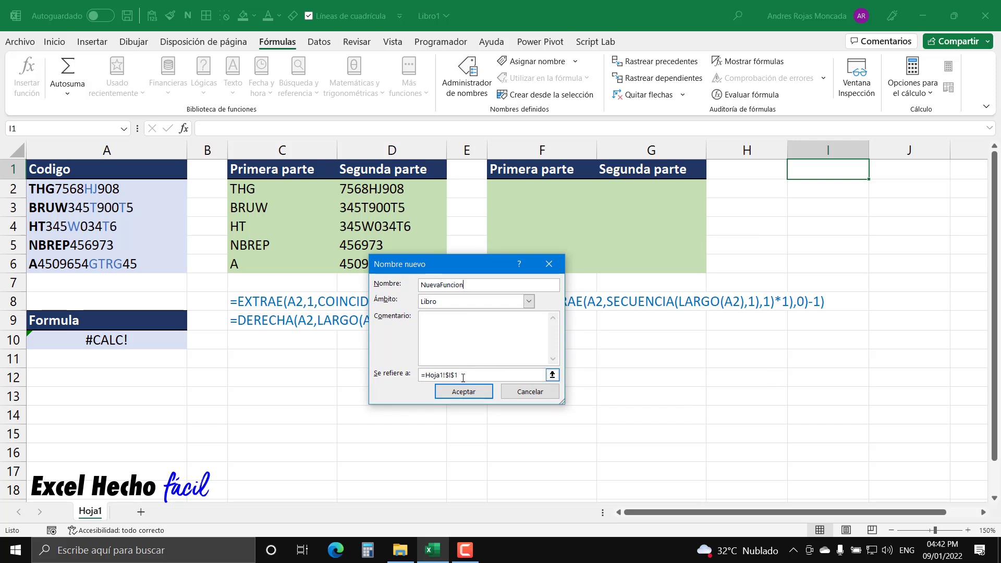
# - Make NuevaFuncion refer to the copied LAMBDA formula, save the name and close the name manager
pyautogui.click(553, 375)
pyautogui.hotkey('ctrl', 'v')
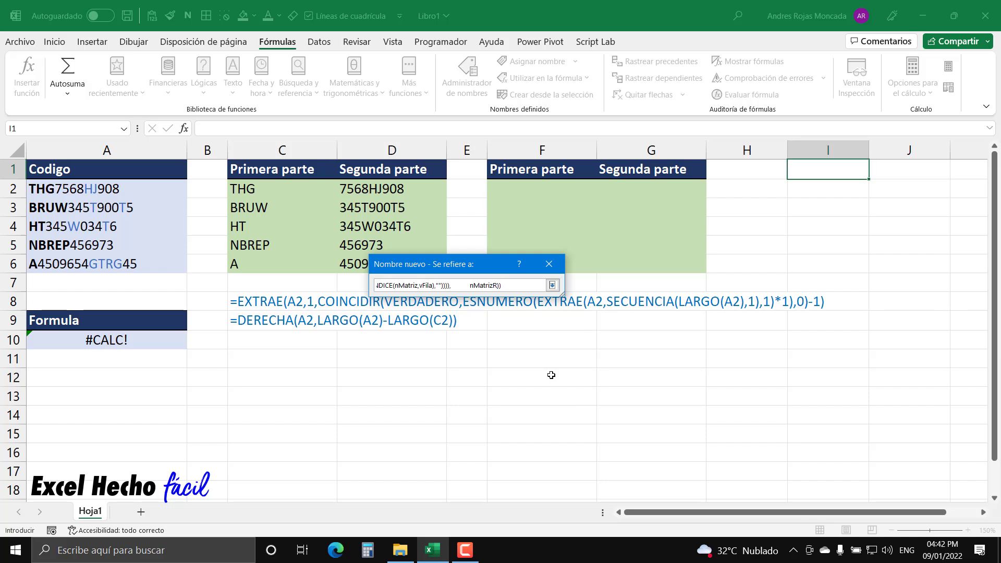
pyautogui.click(552, 285)
pyautogui.click(473, 392)
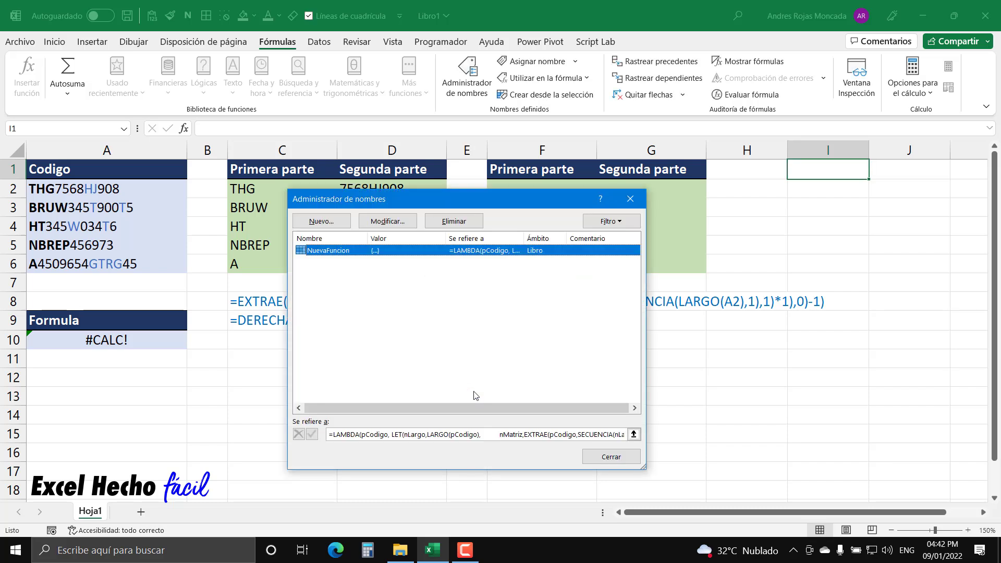
pyautogui.click(587, 453)
# - Enter =NuevaFuncion(A2) in the first cell under the second Primera parte header, F2
pyautogui.click(556, 191)
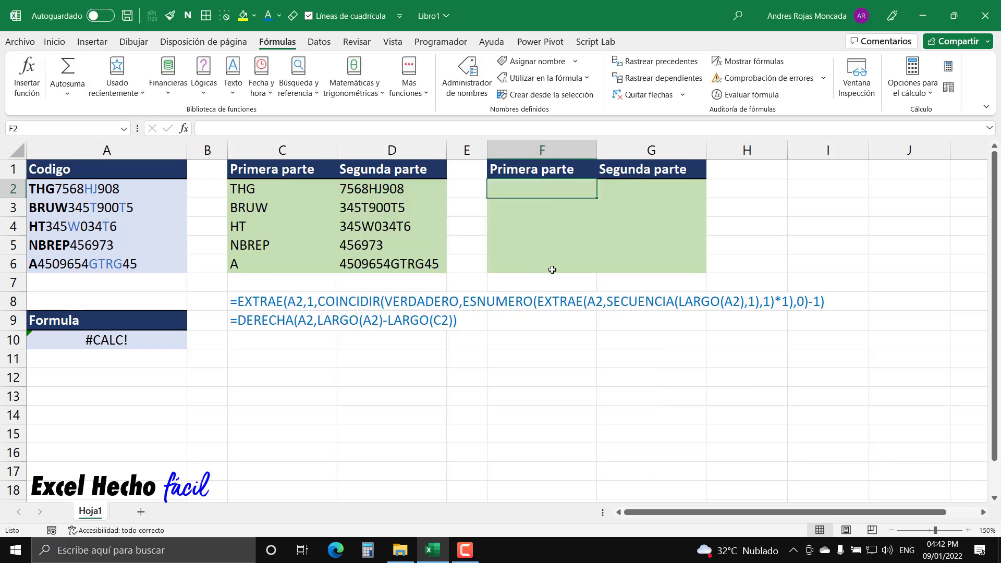
pyautogui.write('=nuev')
pyautogui.press('Tab')
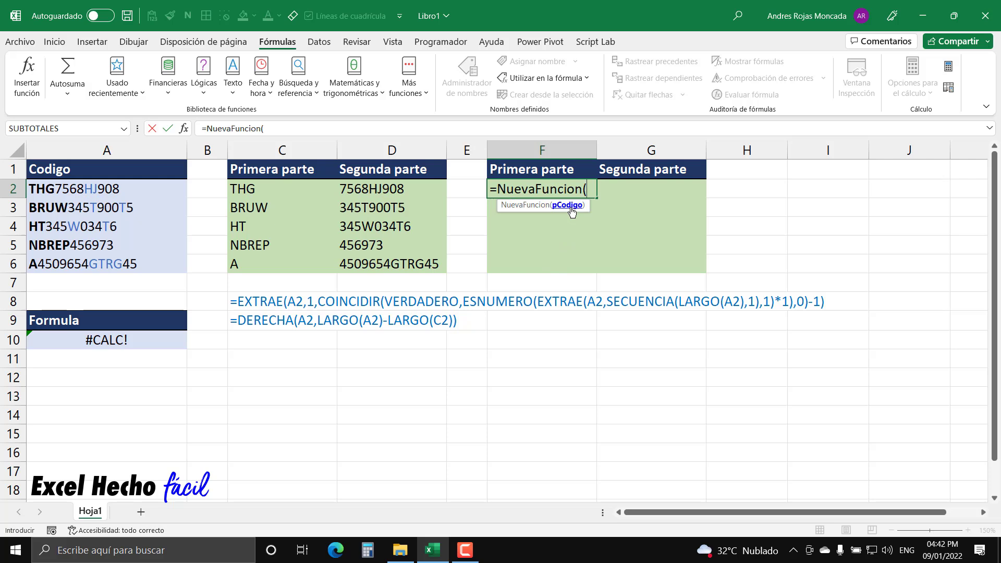
pyautogui.click(171, 191)
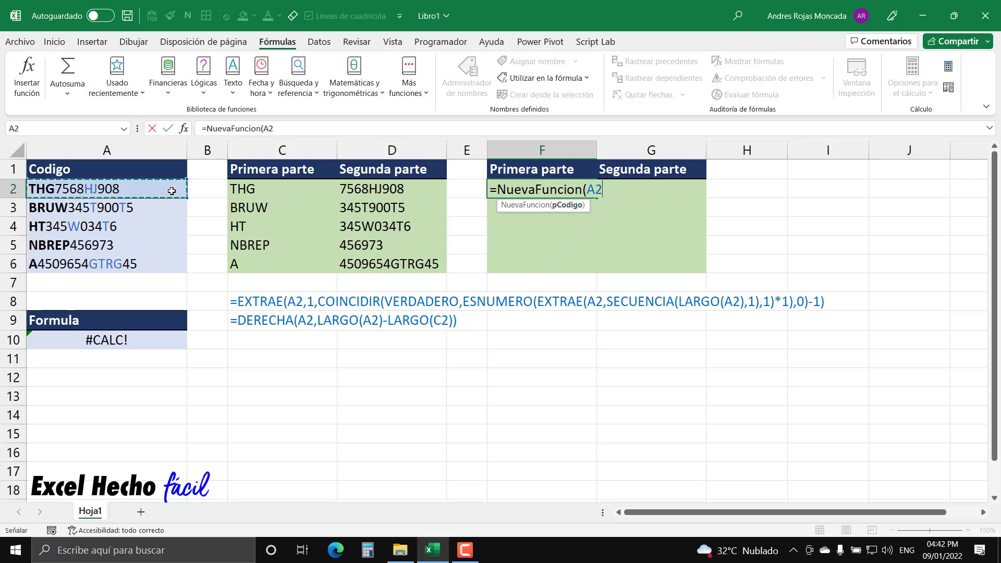
pyautogui.write(')')
pyautogui.press('Return')
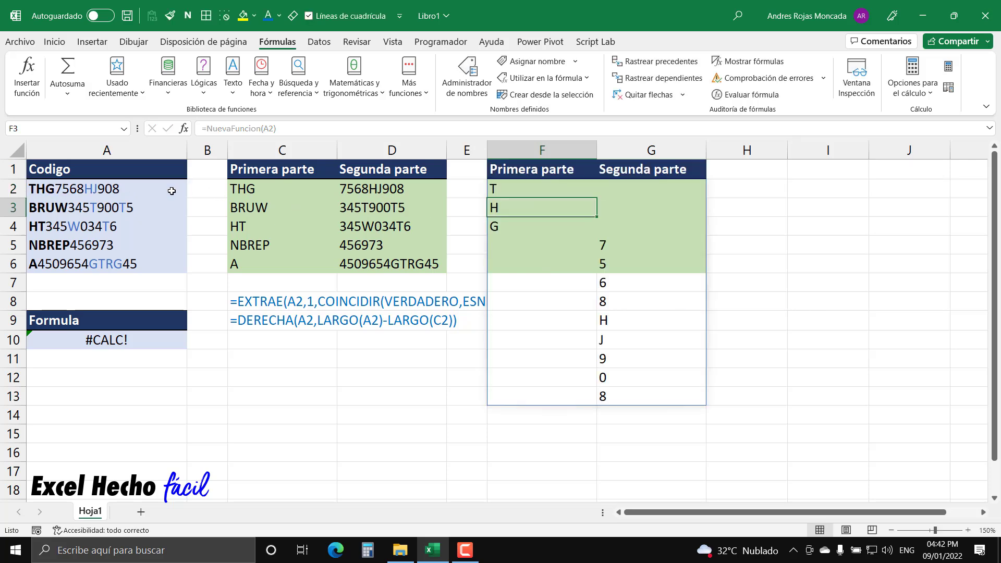
# - Examine how the spilled NuevaFuncion result distributes the code's characters between columns F and G
pyautogui.moveTo(501, 189); pyautogui.dragTo(506, 217)
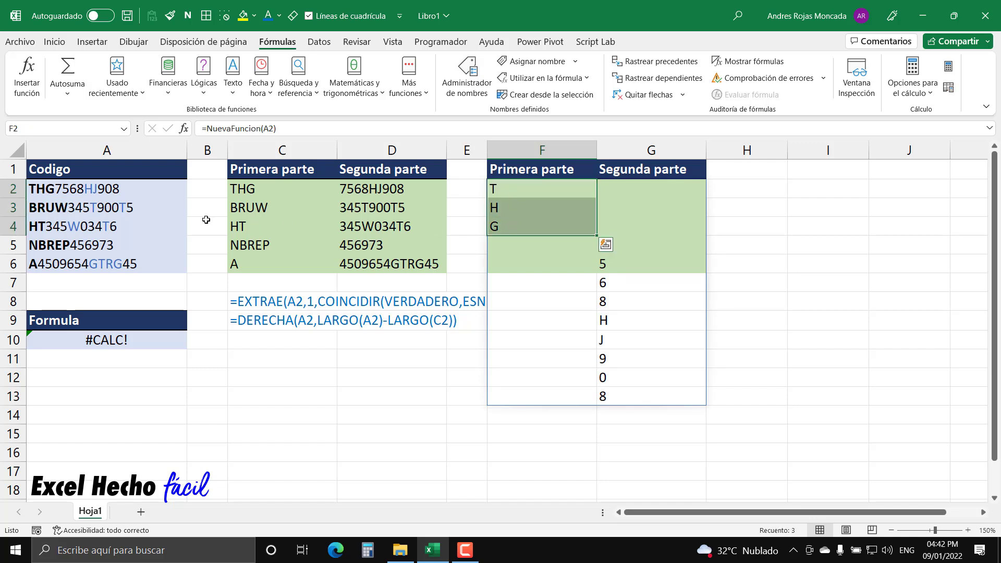
pyautogui.moveTo(501, 249); pyautogui.dragTo(507, 393)
pyautogui.moveTo(628, 189); pyautogui.dragTo(633, 230)
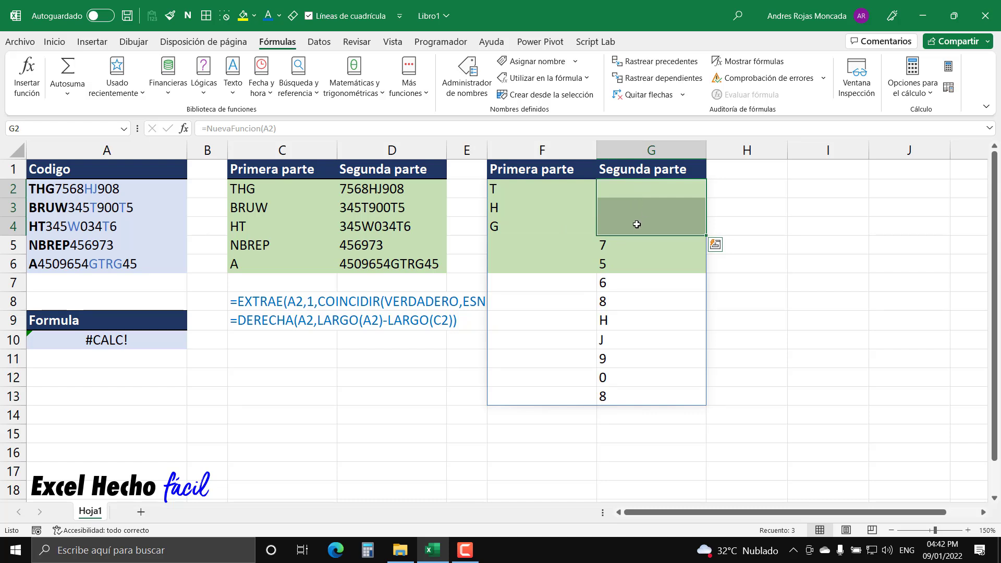
pyautogui.click(635, 245)
pyautogui.moveTo(636, 245); pyautogui.dragTo(644, 396)
pyautogui.click(516, 188)
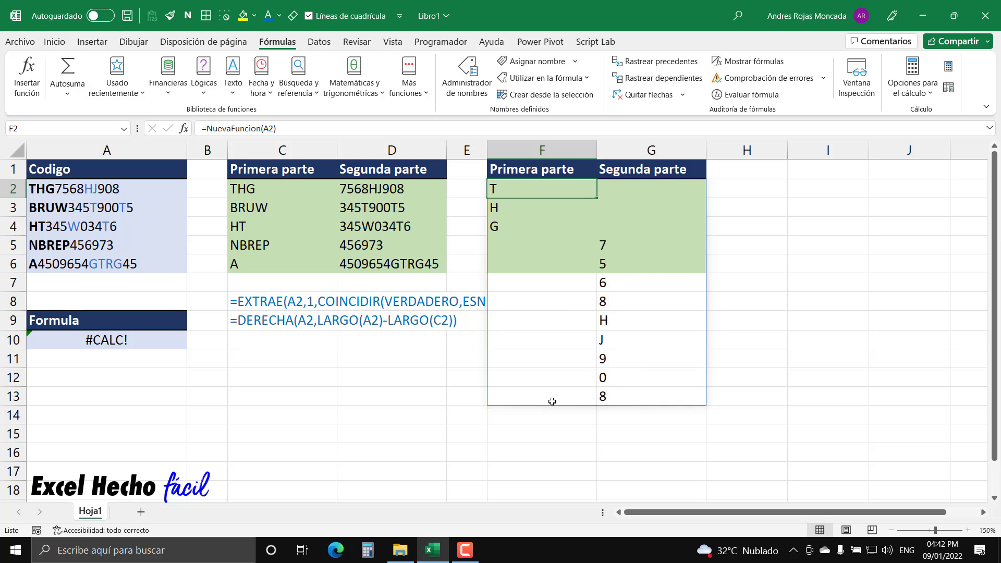
# - Reopen the LAMBDA formula in A10 for editing and delete the closing nMatrizR)) from its last line
pyautogui.click(179, 347)
pyautogui.press('F2')
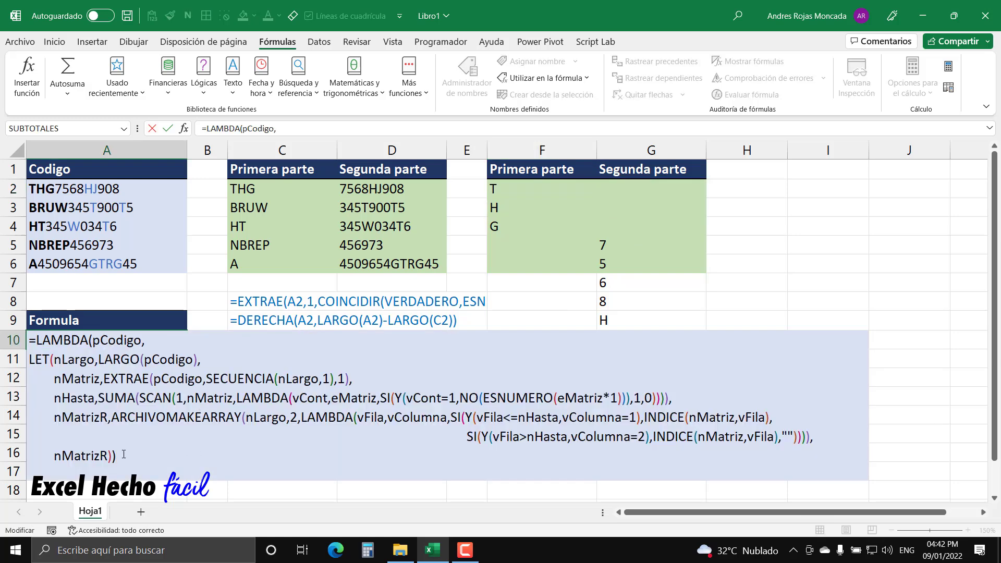
pyautogui.press('BackSpace')
pyautogui.press('BackSpace')
pyautogui.press('BackSpace')
pyautogui.press('BackSpace')
pyautogui.press('BackSpace')
pyautogui.press('BackSpace')
pyautogui.press('BackSpace')
pyautogui.press('BackSpace')
pyautogui.press('BackSpace')
pyautogui.press('BackSpace')
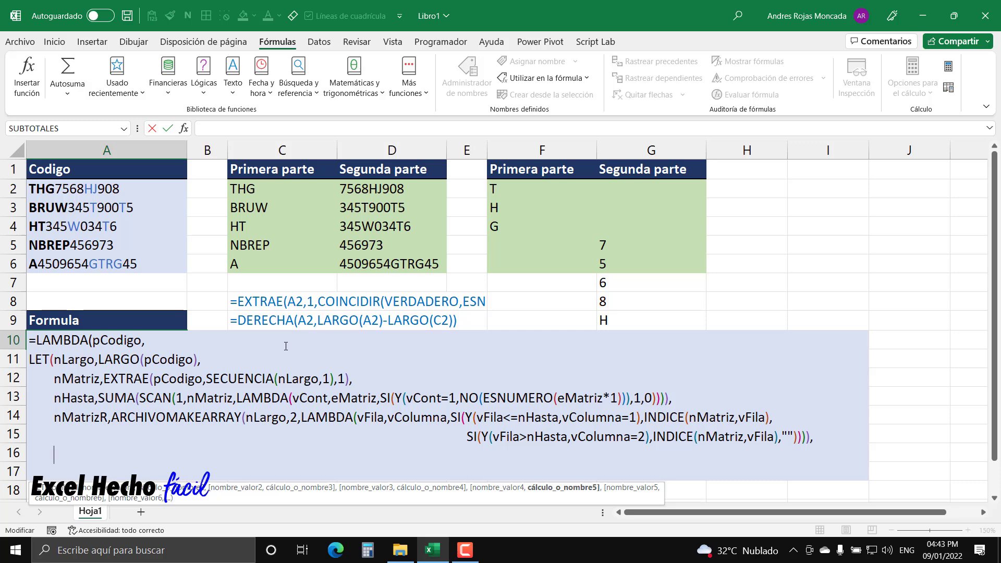
# - Begin LET's final calculation with a SI function containing SECUENCIA(1,2), clearing the function tooltip from the formula area
pyautogui.moveTo(643, 498)
pyautogui.mouseDown()
pyautogui.moveTo(753, 251)
pyautogui.moveTo(754, 284)
pyautogui.mouseUp()
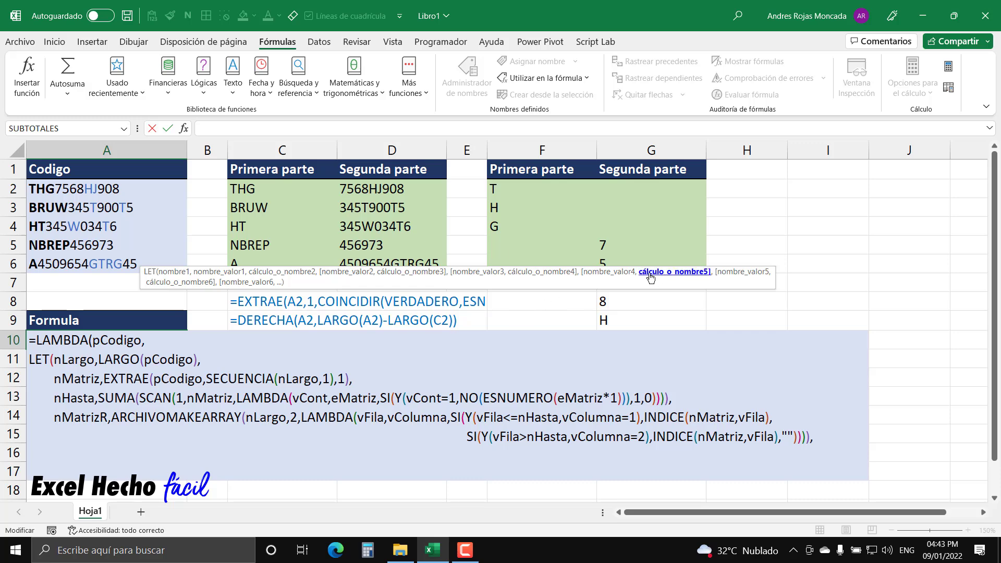
pyautogui.write('si')
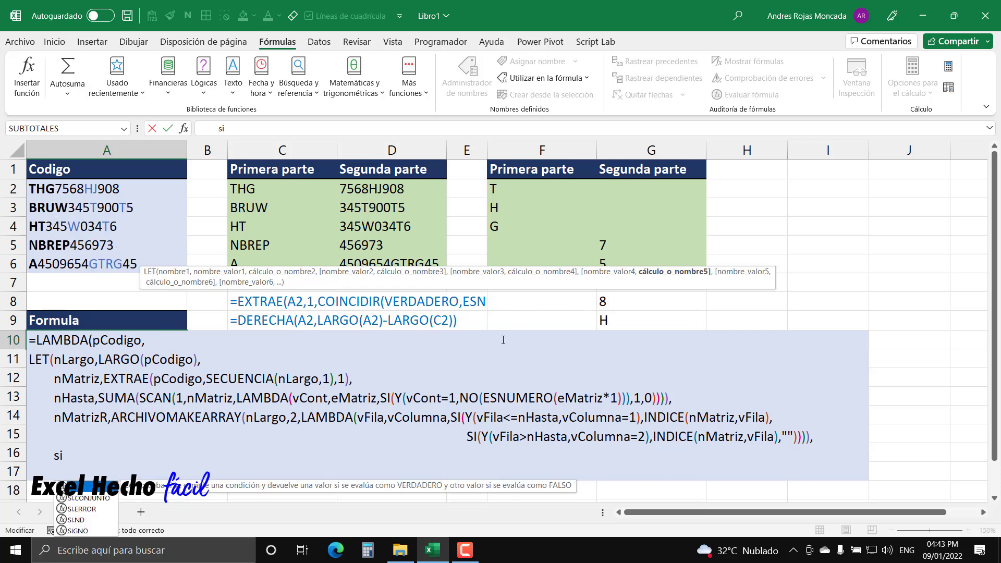
pyautogui.press('Tab')
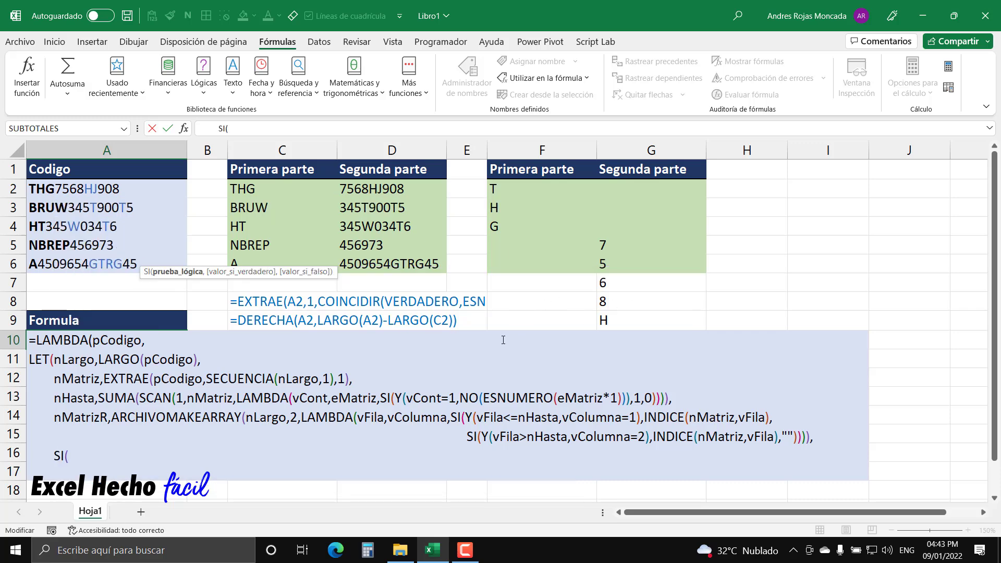
pyautogui.write('secu')
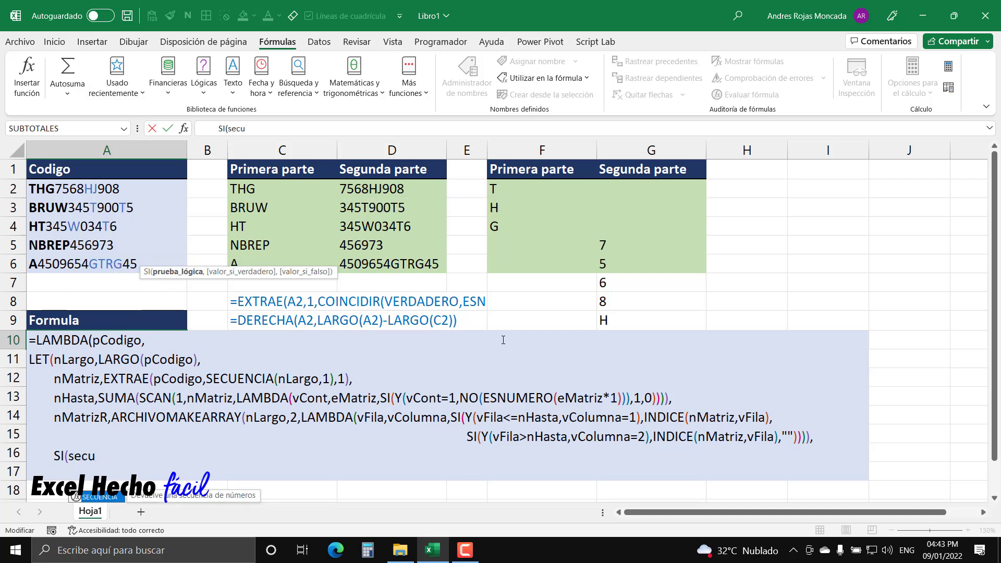
pyautogui.press('Tab')
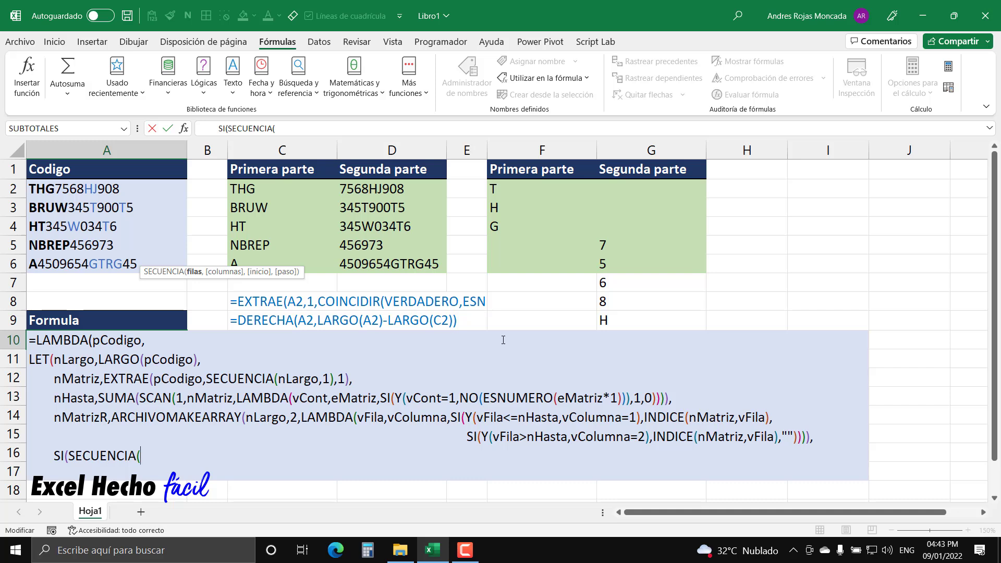
pyautogui.write('1,')
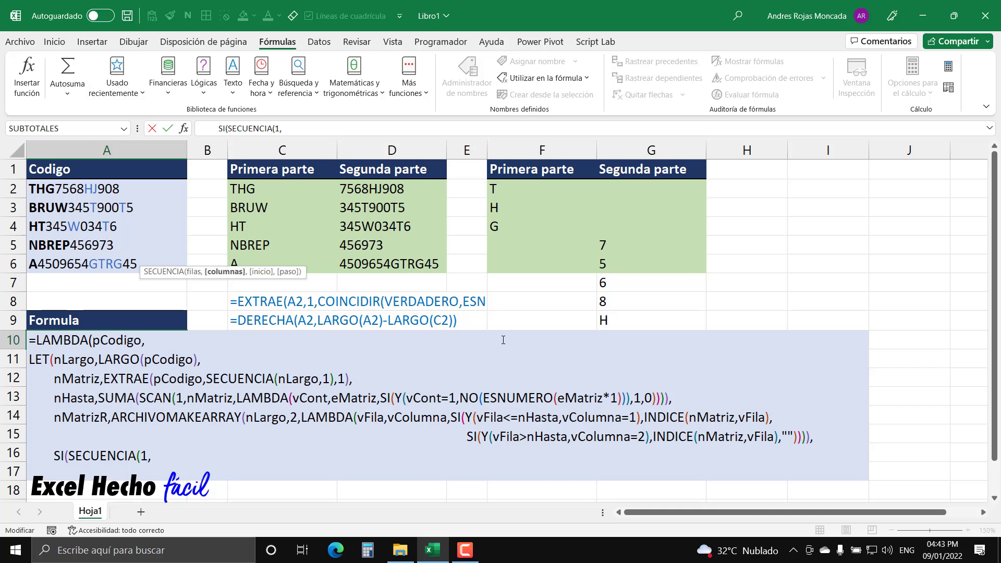
pyautogui.write('2)')
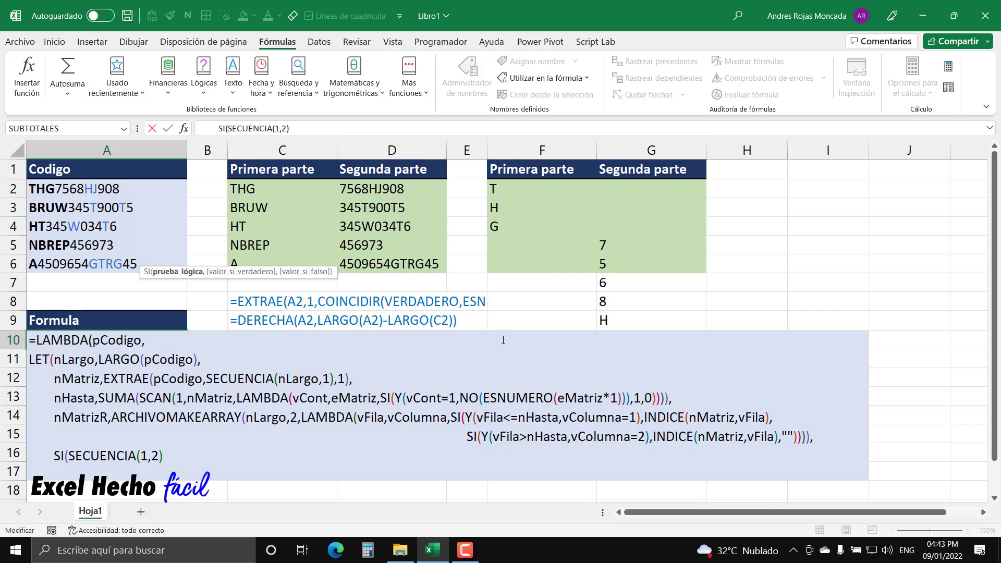
# - Evaluate SECUENCIA(1,2) in place to inspect its array and restore the original expression
pyautogui.moveTo(70, 455); pyautogui.dragTo(198, 454)
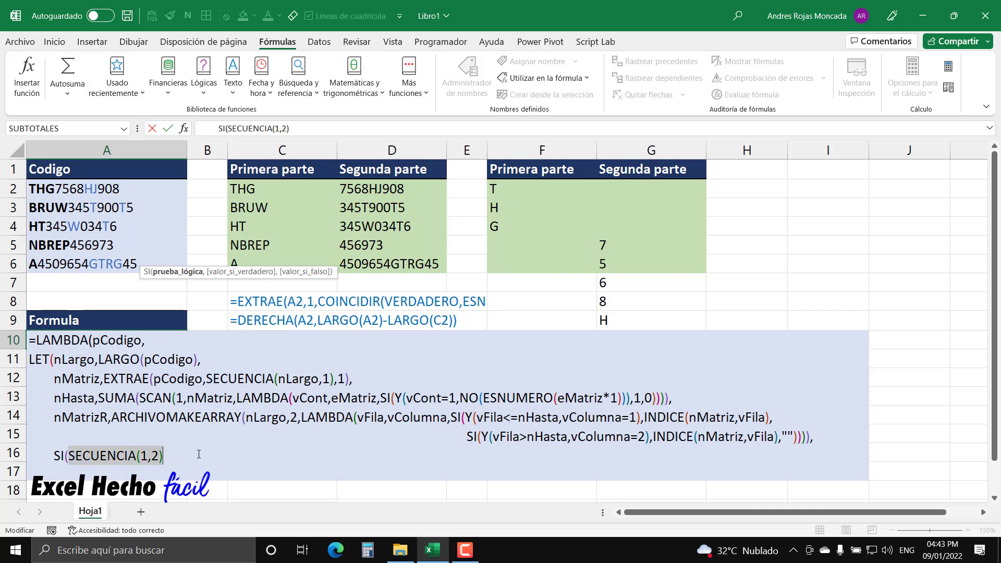
pyautogui.click(148, 455)
pyautogui.click(192, 271)
pyautogui.click(221, 272)
pyautogui.moveTo(163, 456); pyautogui.dragTo(68, 456)
pyautogui.hotkey('ctrl', 'c')
pyautogui.press('F9')
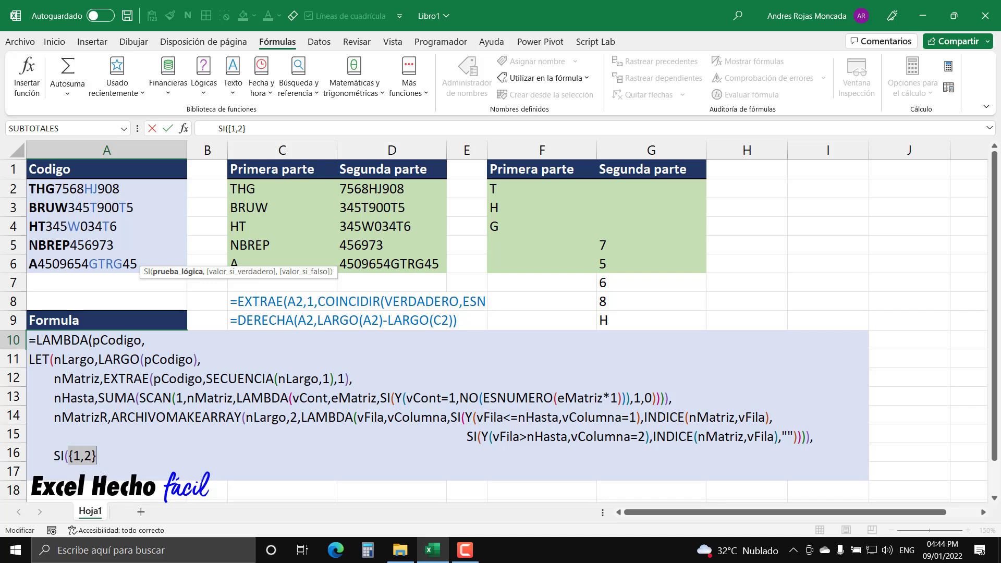
pyautogui.hotkey('ctrl', 'v')
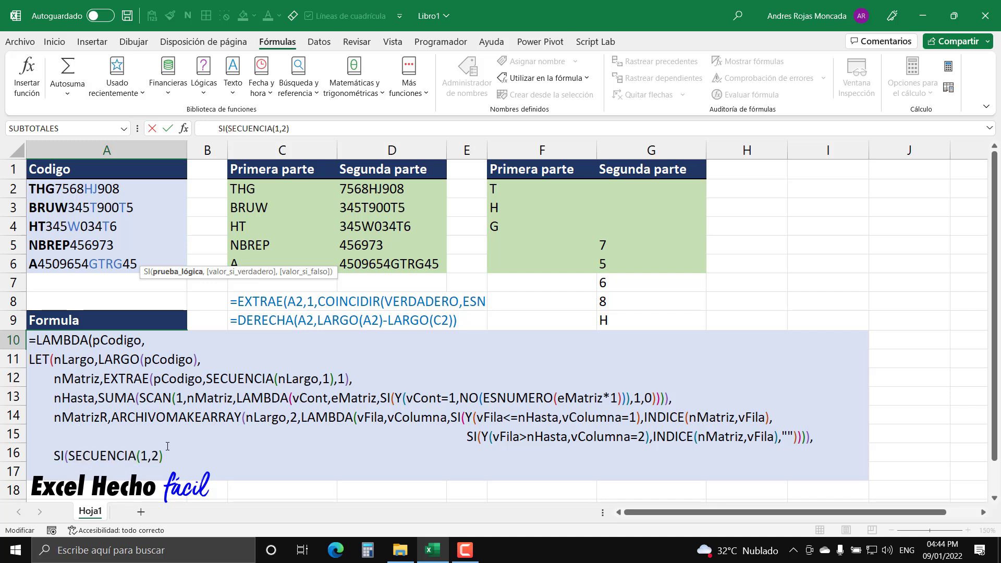
pyautogui.click(174, 272)
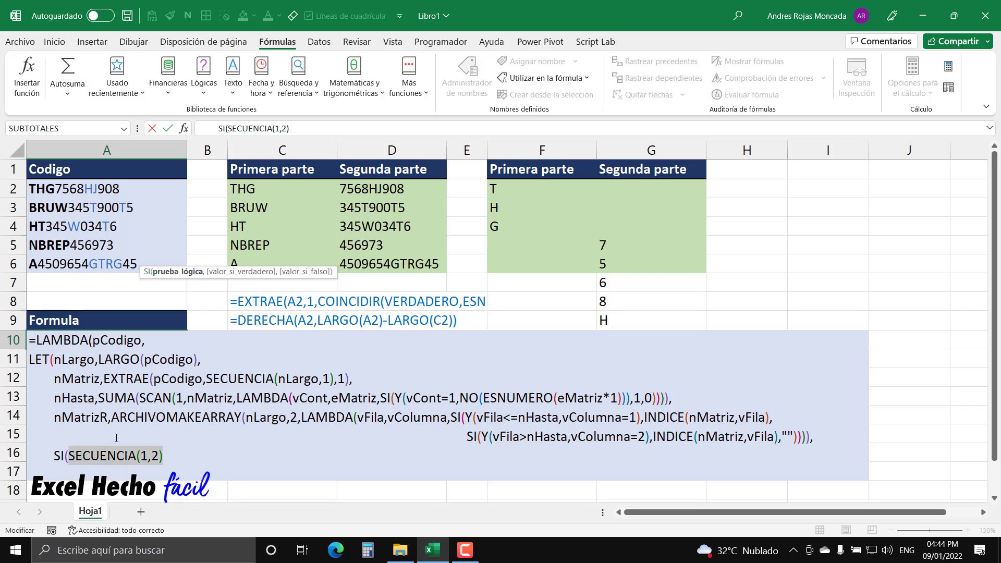
# - Complete SI's logical test as SECUENCIA(1,2)=1, check its evaluated array, and move on to the value-if-true argument
pyautogui.click(174, 456)
pyautogui.write('+1')
pyautogui.press('BackSpace')
pyautogui.press('BackSpace')
pyautogui.write('=1')
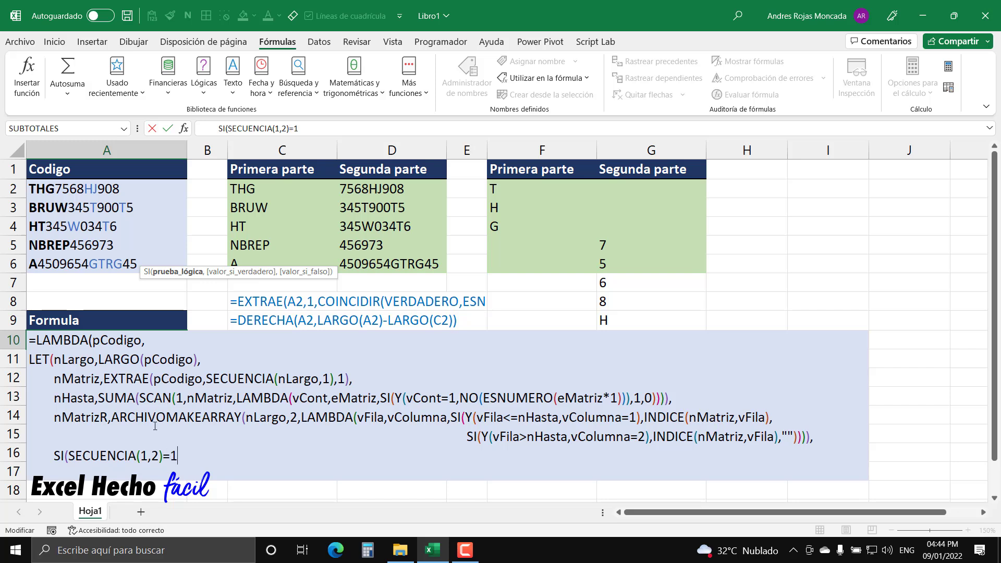
pyautogui.moveTo(68, 459); pyautogui.dragTo(177, 457)
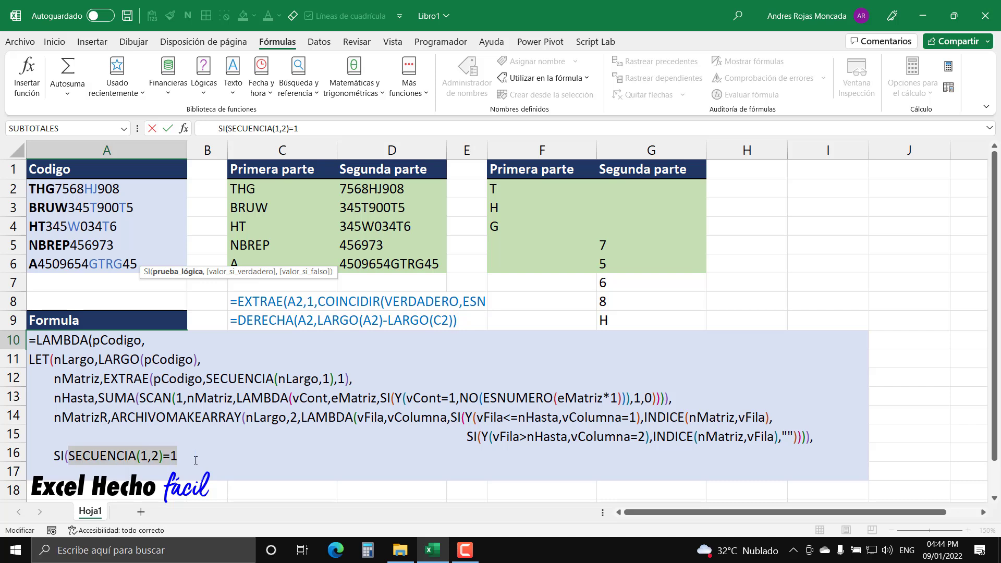
pyautogui.press('F9')
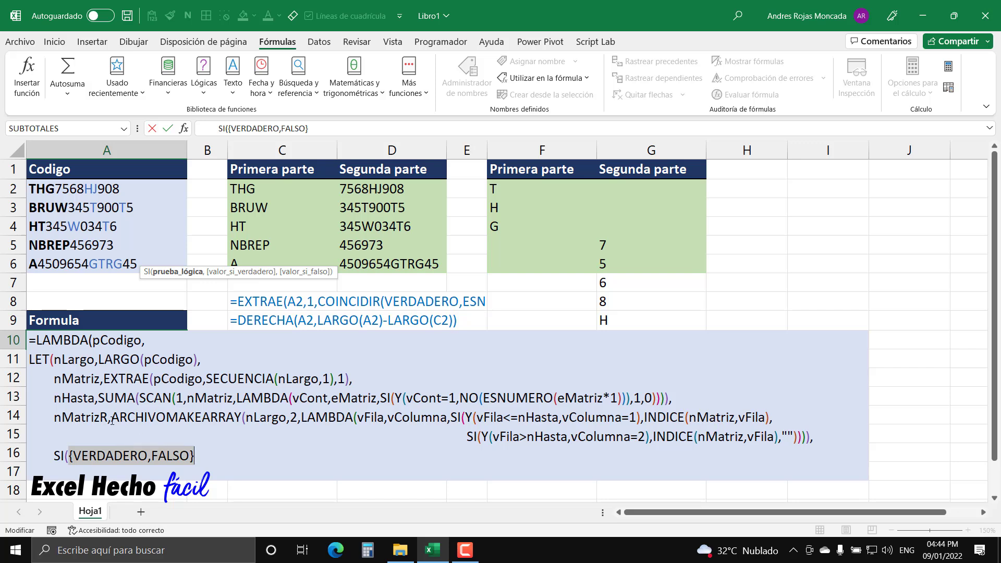
pyautogui.hotkey('ctrl', 'z')
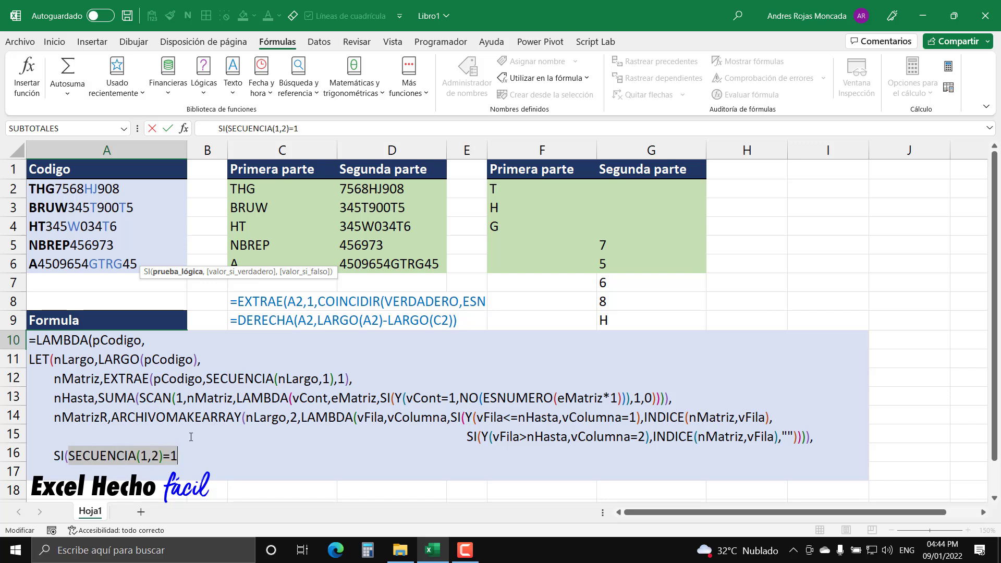
pyautogui.click(183, 458)
pyautogui.write(',')
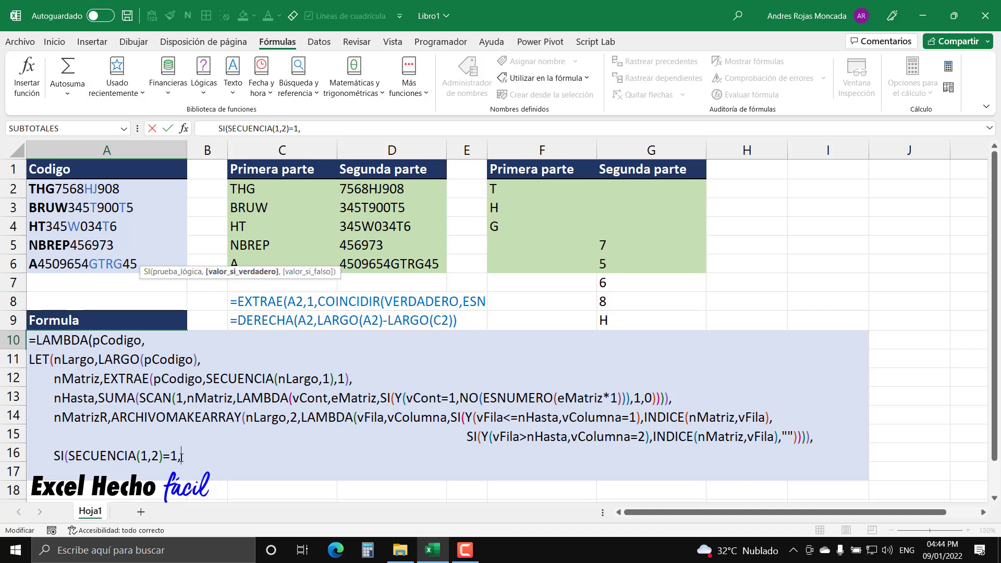
# - Evaluate the SECUENCIA(1,2)=1 test in place once more to review its logical array, and restore the expression
pyautogui.moveTo(69, 455); pyautogui.dragTo(178, 452)
pyautogui.press('F9')
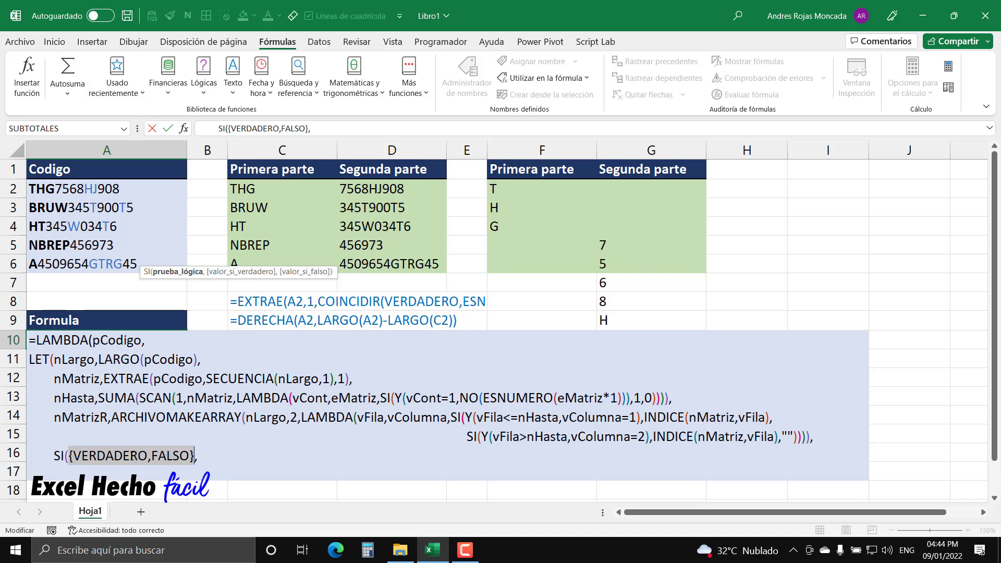
pyautogui.hotkey('ctrl', 'z')
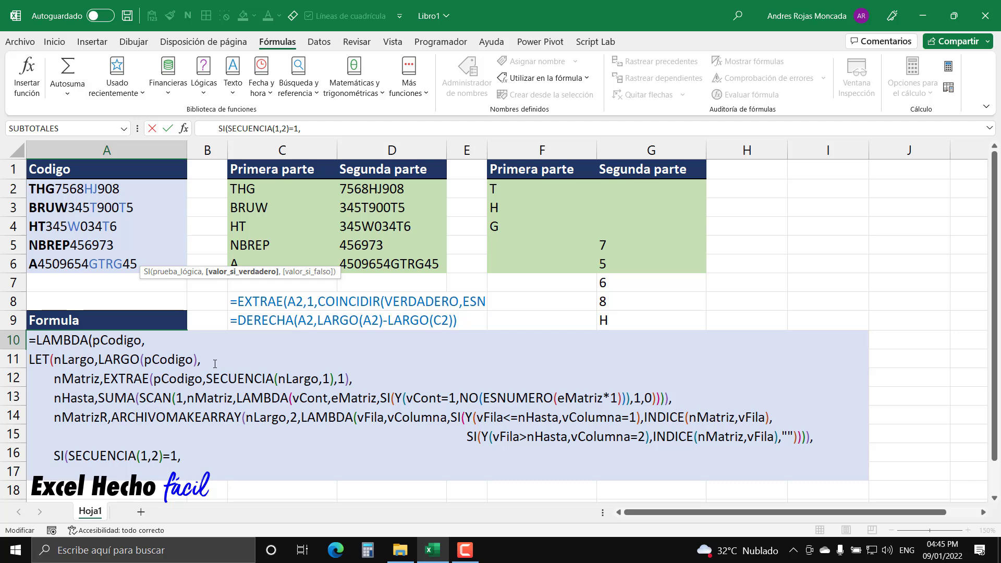
# - Start an ELEGIRCOLS function as SI's value-if-true argument, checking the nMatrizR variable defined above
pyautogui.write('ele')
pyautogui.press('Down')
pyautogui.press('Tab')
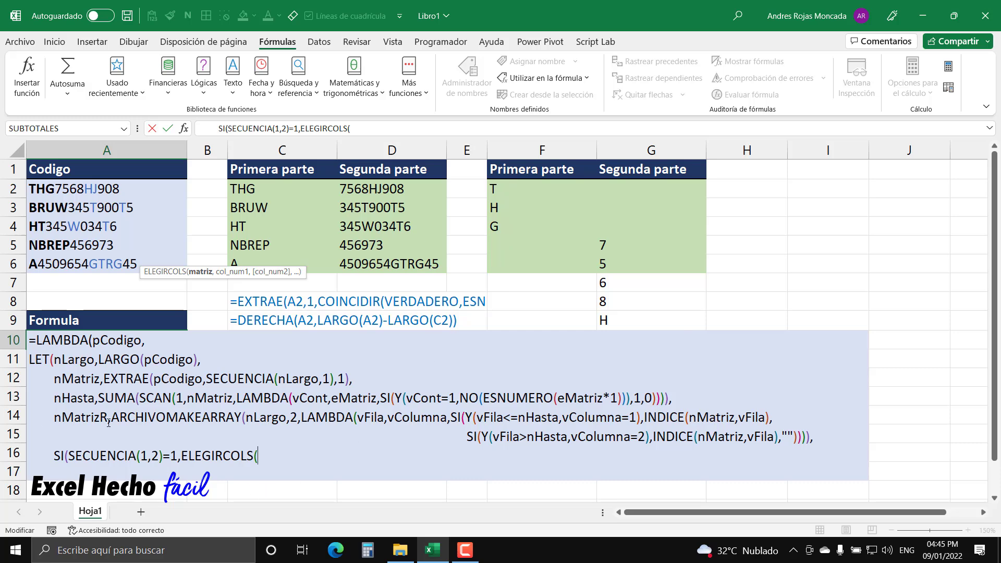
pyautogui.moveTo(108, 417); pyautogui.dragTo(62, 417)
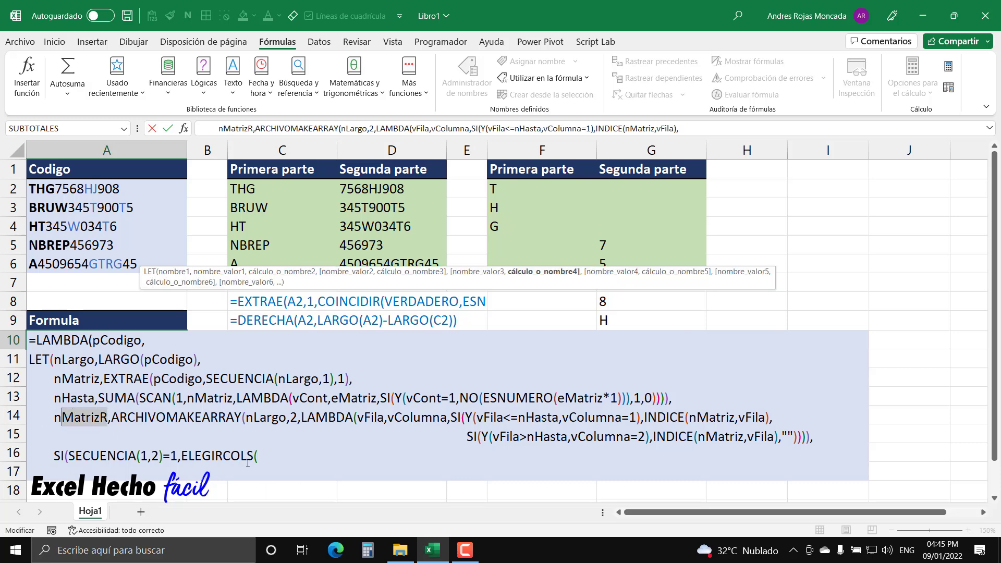
pyautogui.click(271, 457)
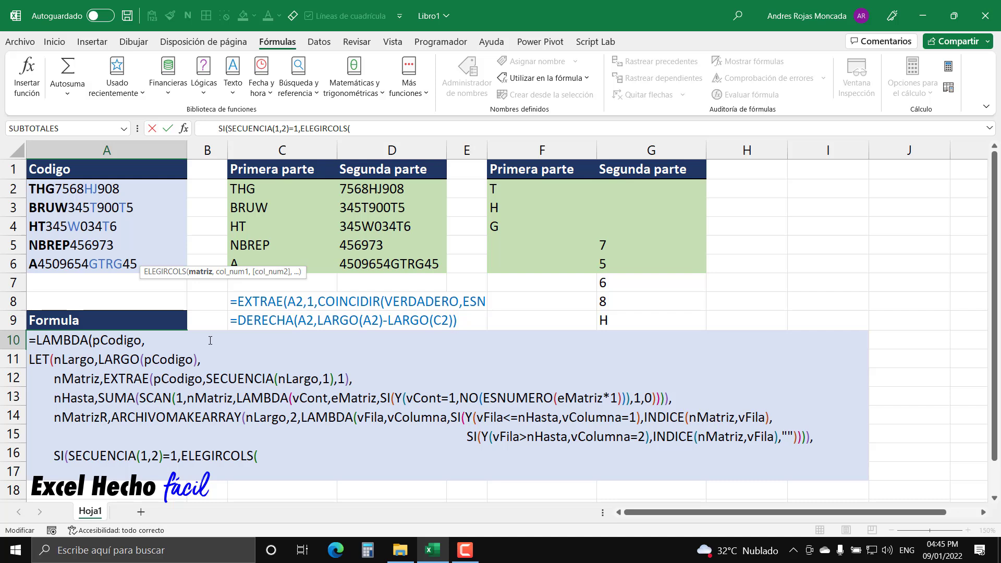
pyautogui.moveTo(202, 268); pyautogui.dragTo(202, 200)
pyautogui.moveTo(231, 262); pyautogui.dragTo(226, 225)
pyautogui.moveTo(268, 263); pyautogui.dragTo(259, 228)
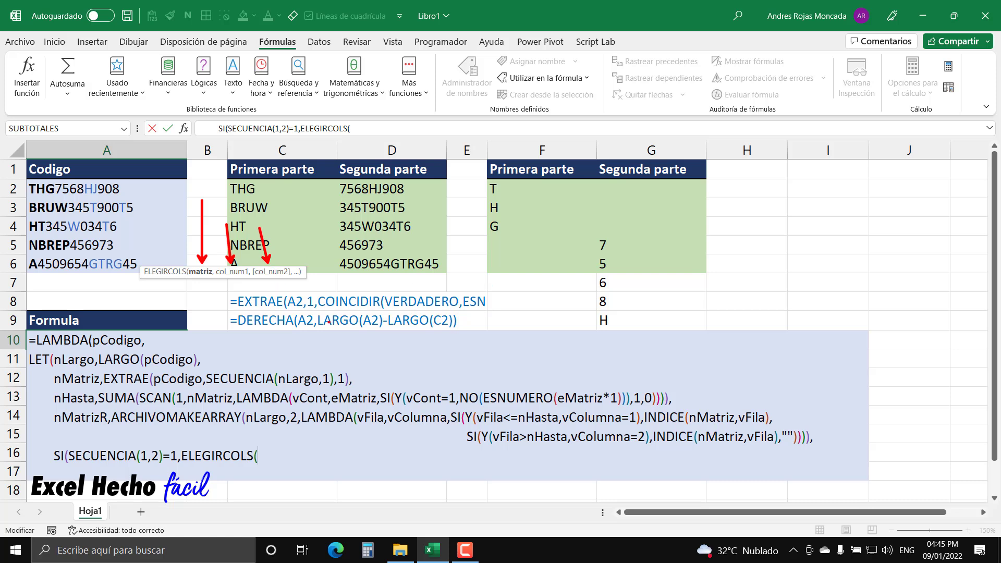
pyautogui.press('e')
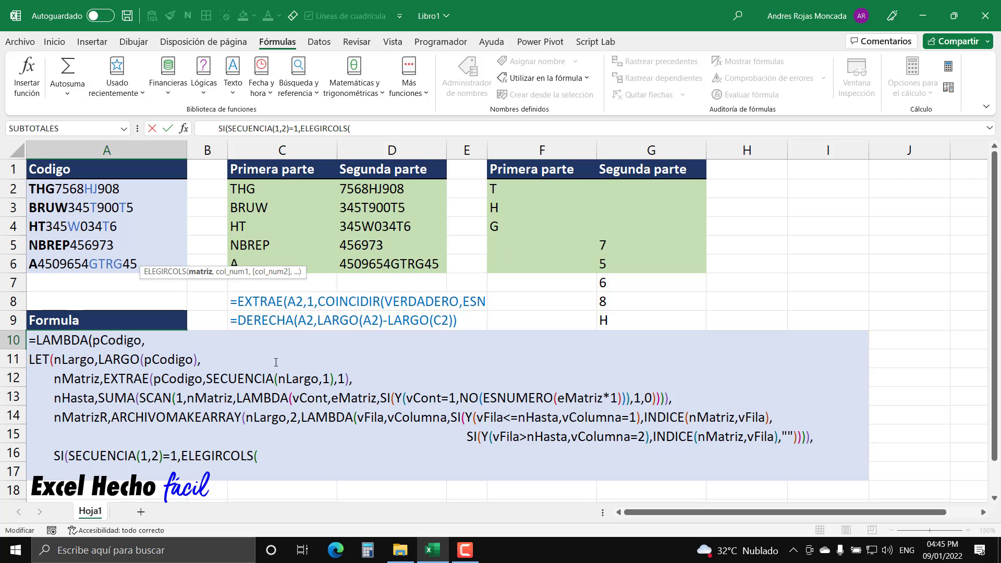
# - Supply nMatrizR as the array argument of ELEGIRCOLS and continue to its first column number
pyautogui.write('nmatr')
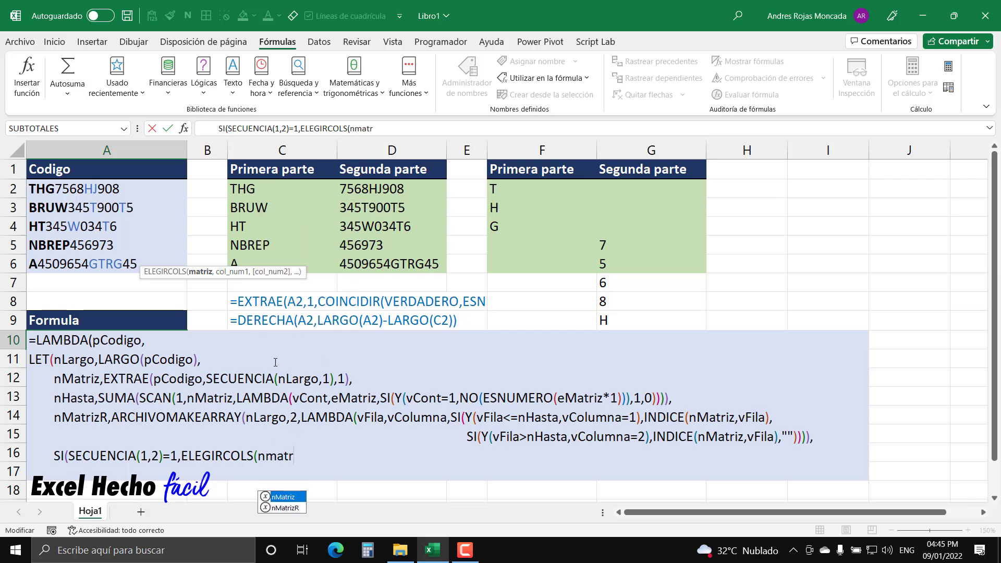
pyautogui.press('Down')
pyautogui.press('Tab')
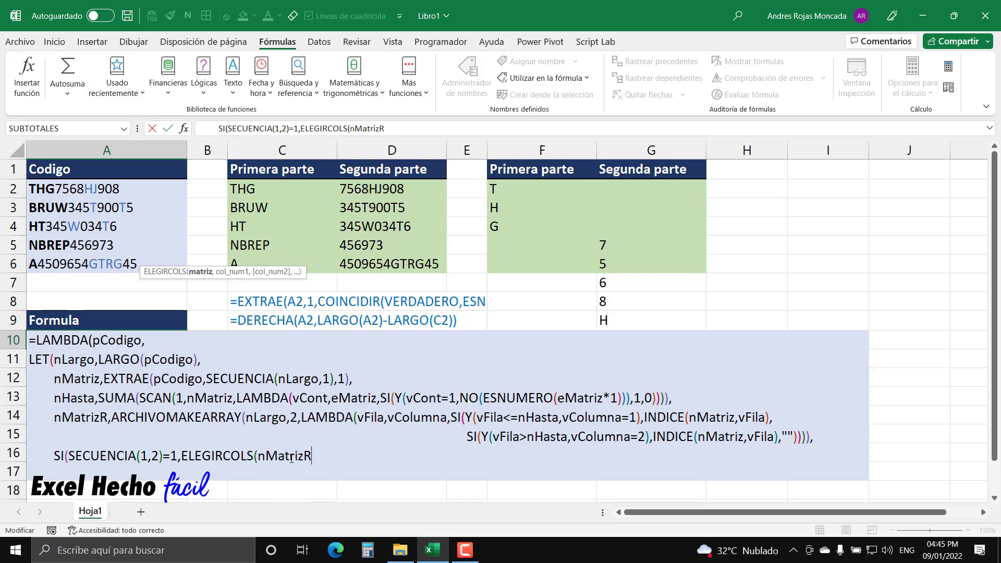
pyautogui.write(',')
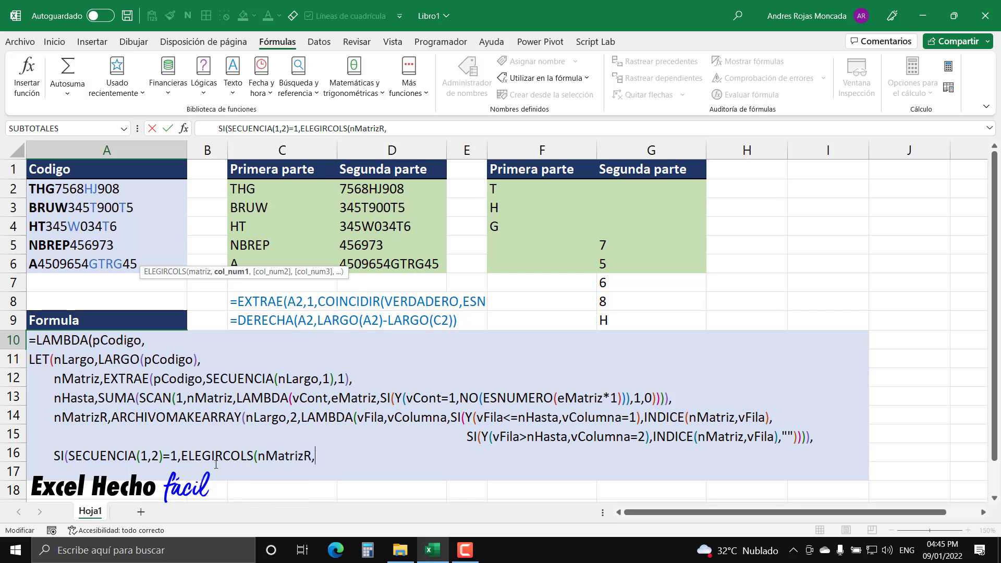
# - Complete the first ELEGIRCOLS with column 1, add ELEGIRCOLS(nMatrizR,2) as SI's value-if-false argument, and close all open functions
pyautogui.write('1)')
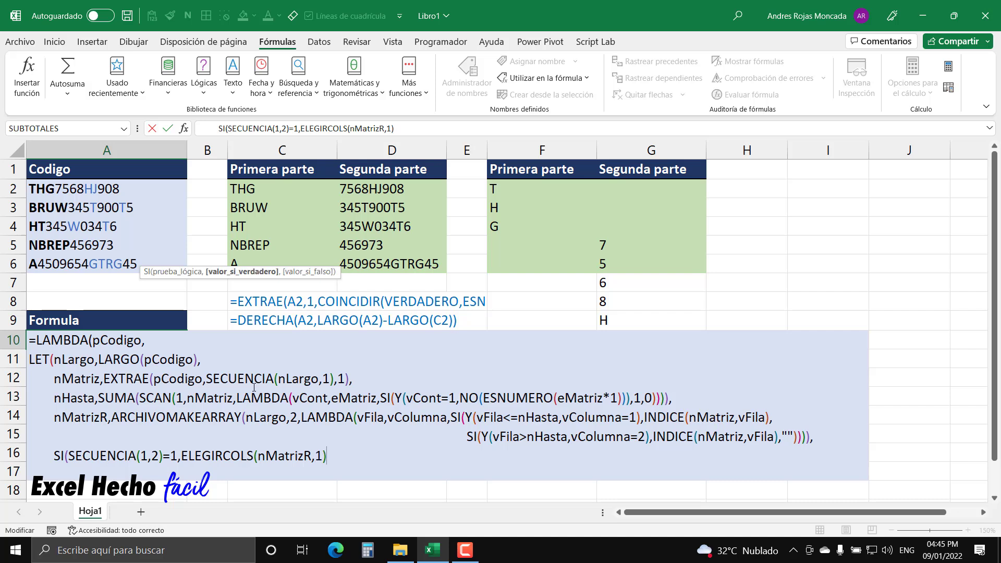
pyautogui.write(',')
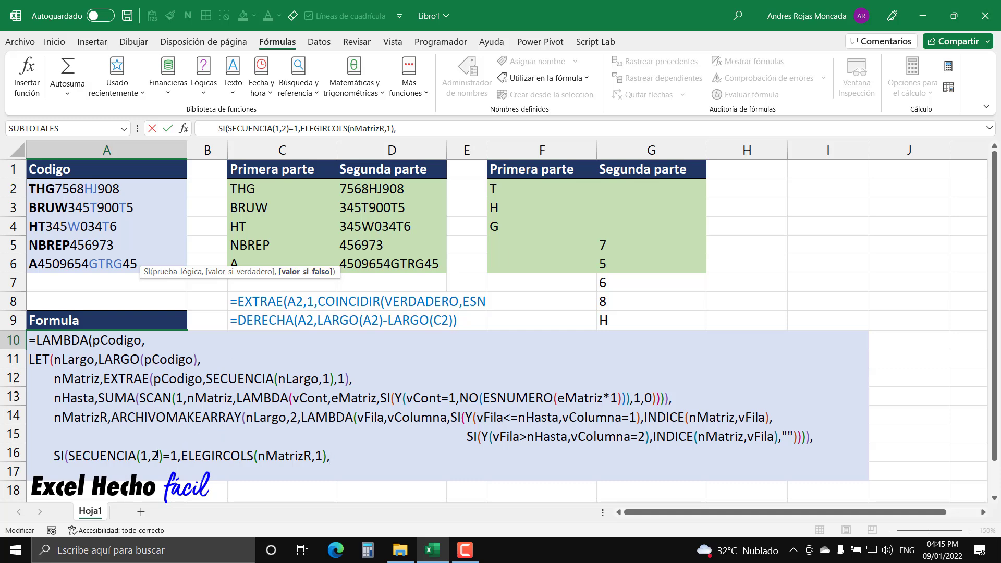
pyautogui.write('ele')
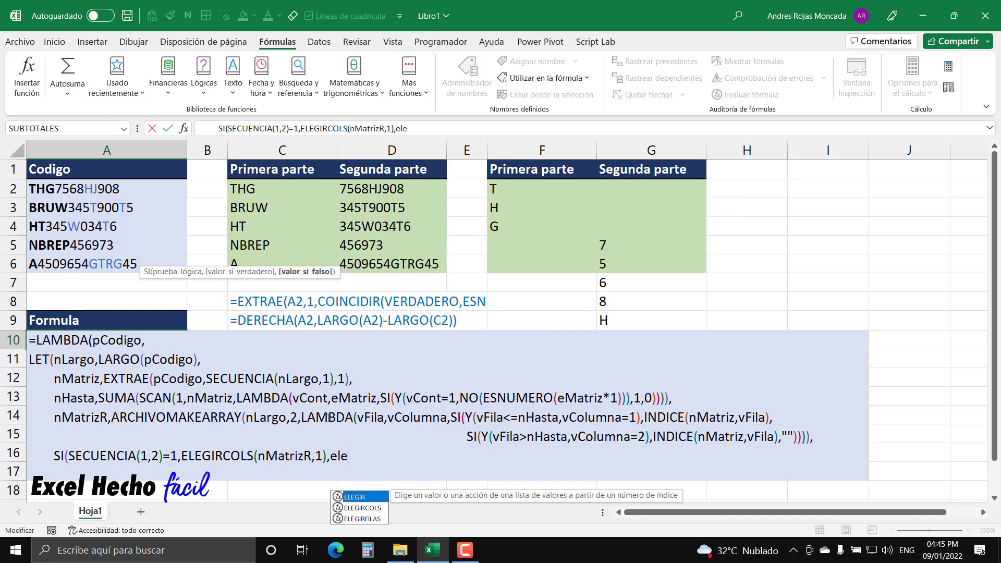
pyautogui.press('Tab')
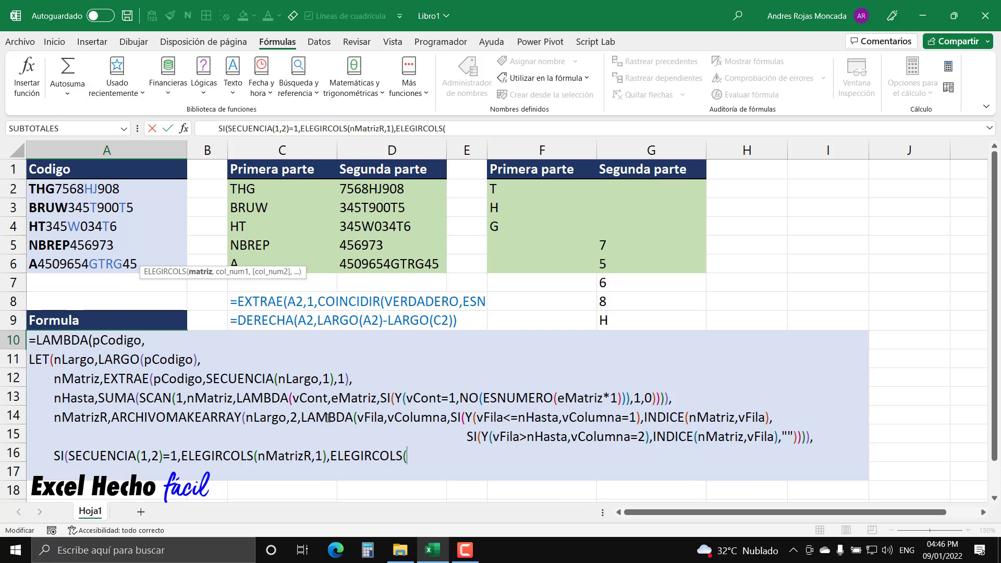
pyautogui.write('nmatr')
pyautogui.press('Tab')
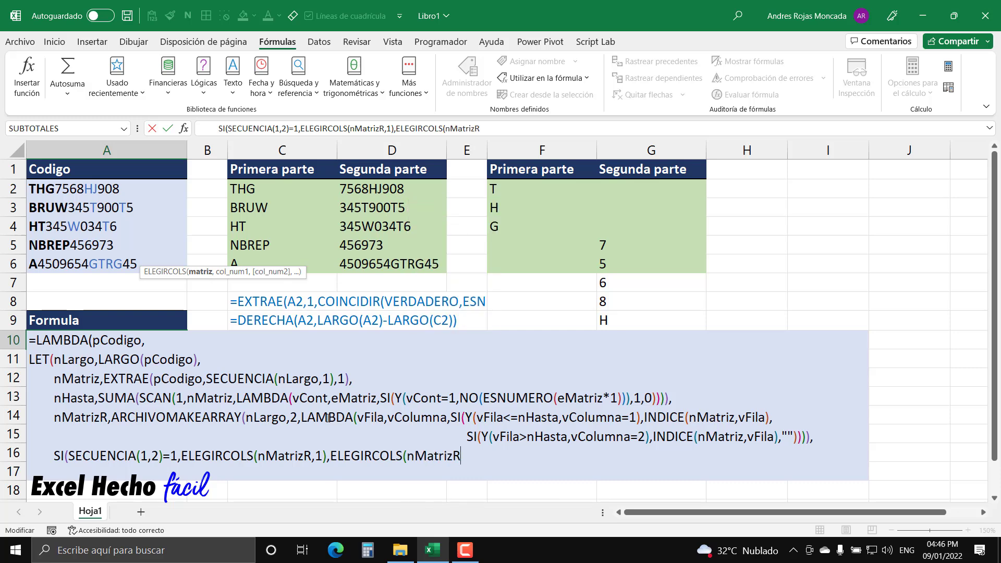
pyautogui.write(',2')
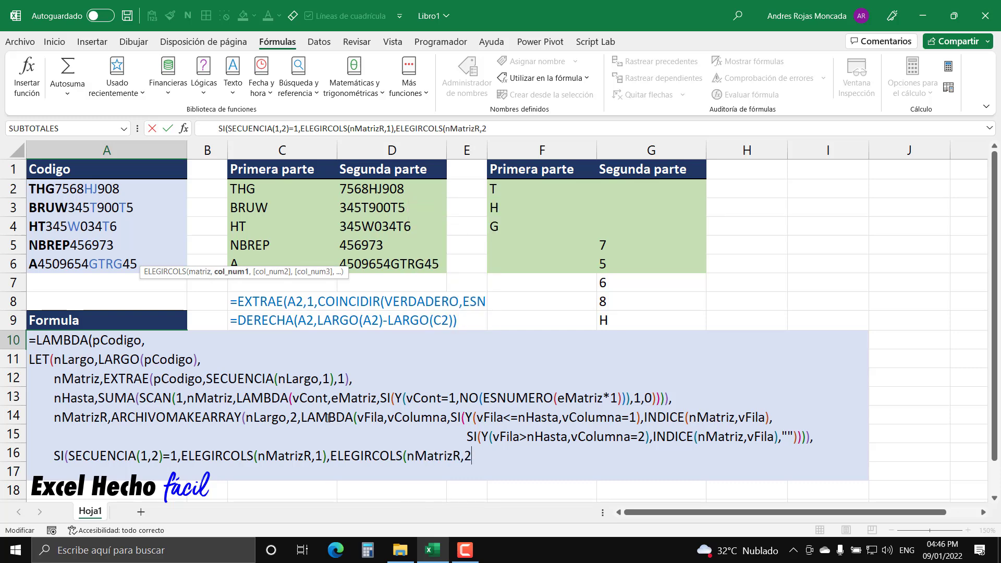
pyautogui.write(')')
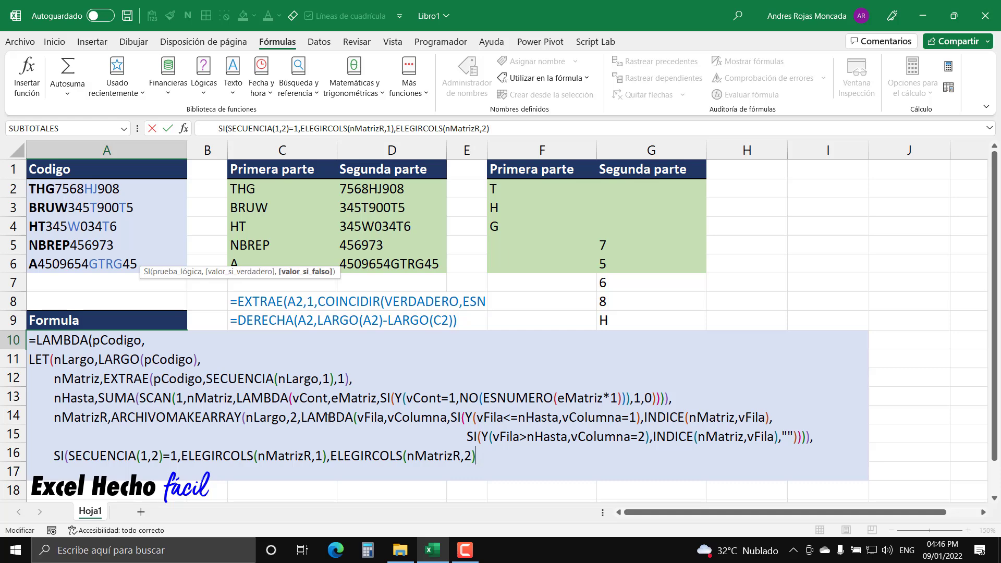
pyautogui.write(')))')
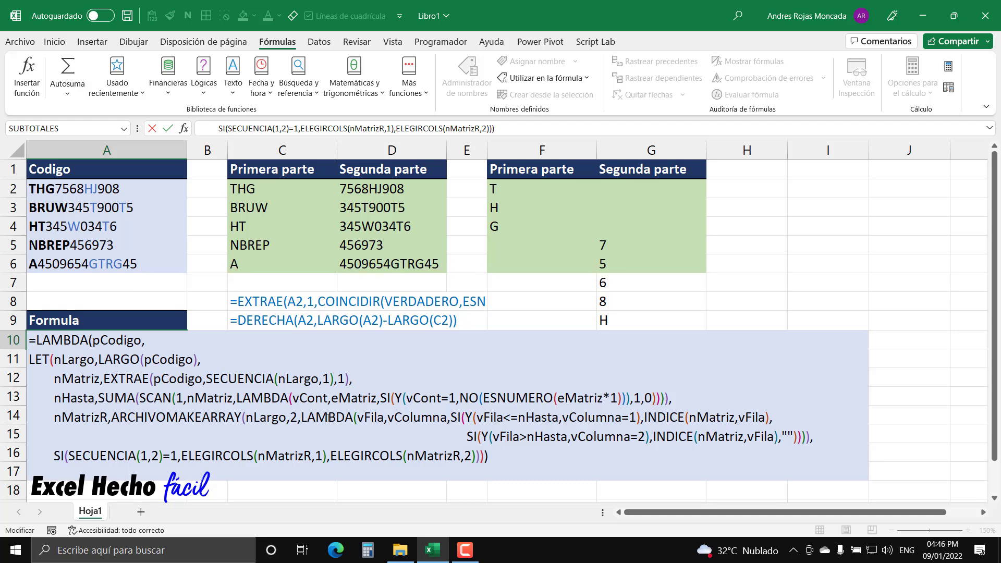
# - Wrap SI's value-if-true argument ELEGIRCOLS(nMatrizR,1) in a CONCAT function
pyautogui.moveTo(181, 455); pyautogui.dragTo(327, 456)
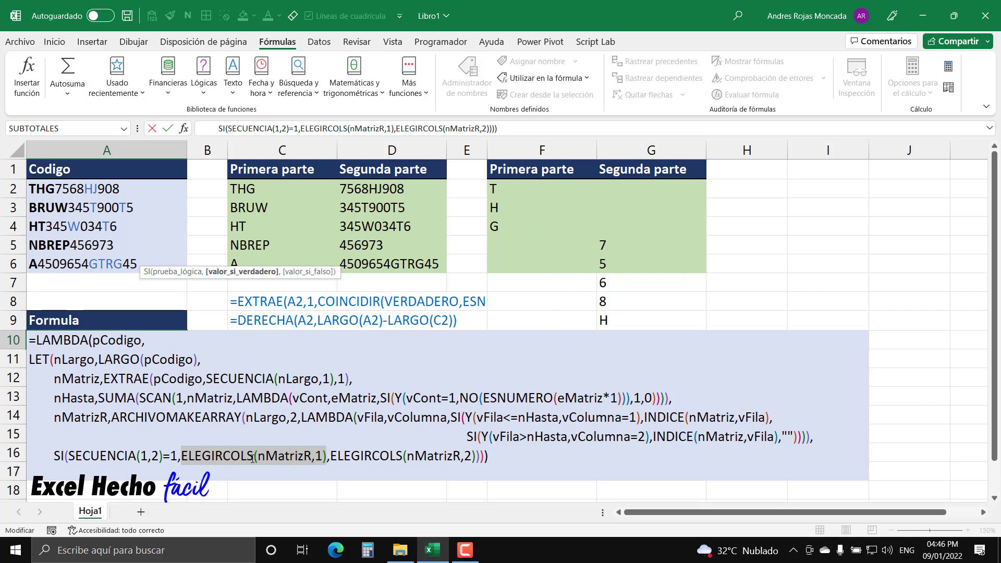
pyautogui.click(180, 457)
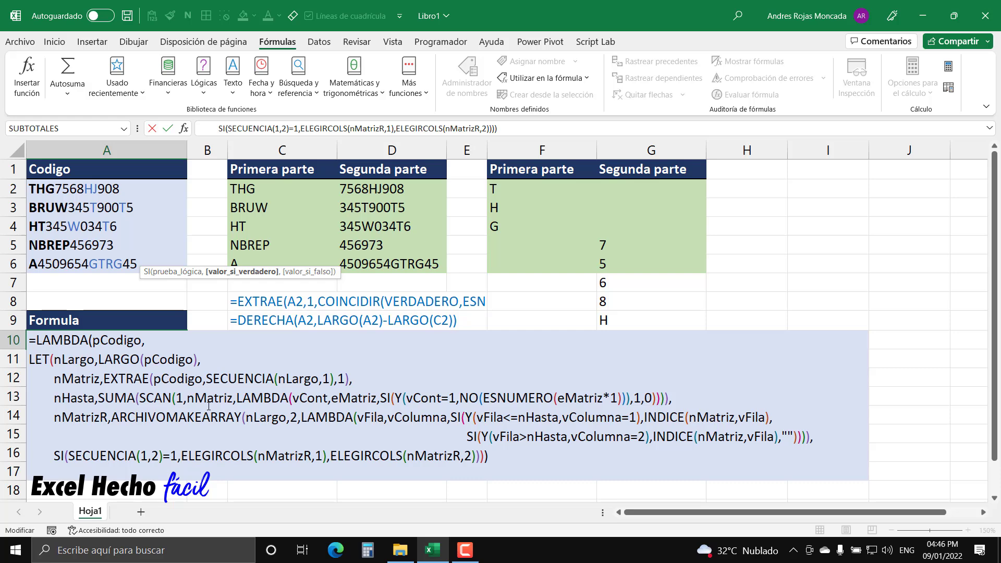
pyautogui.write('conca')
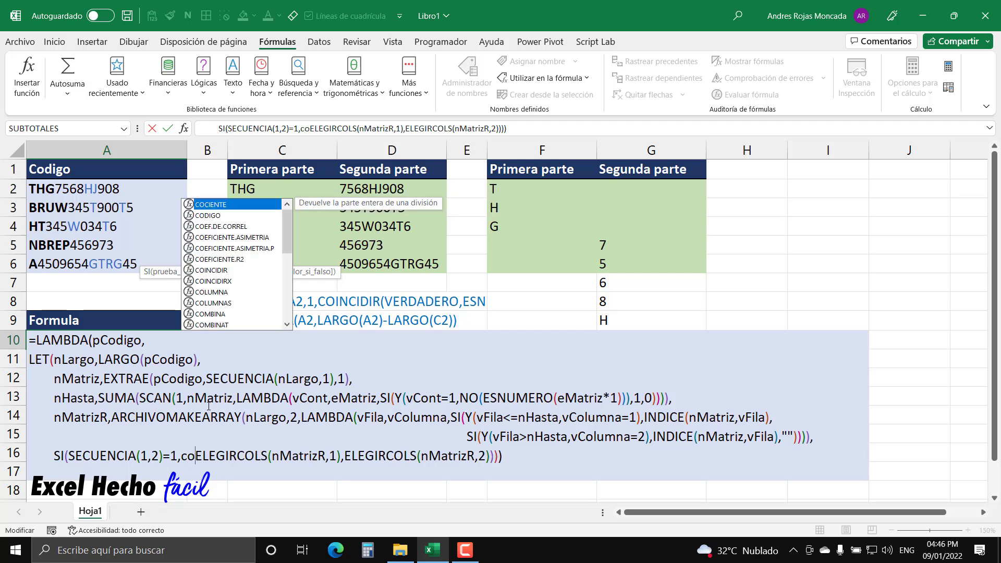
pyautogui.press('Tab')
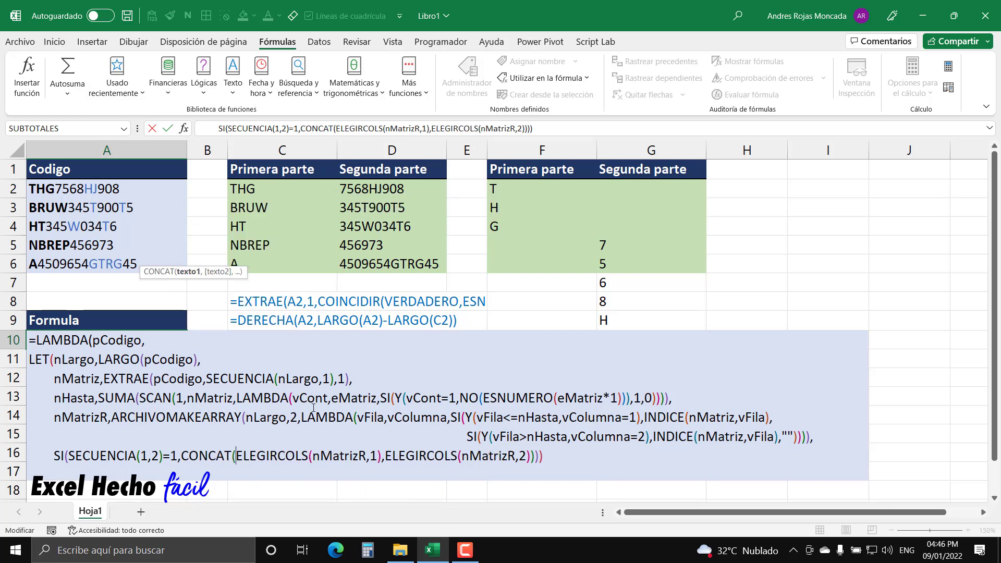
pyautogui.click(381, 456)
pyautogui.write(')')
# - Wrap SI's value-if-false argument ELEGIRCOLS(nMatrizR,2) in a CONCAT function
pyautogui.press('Right')
pyautogui.write('conca')
pyautogui.press('Tab')
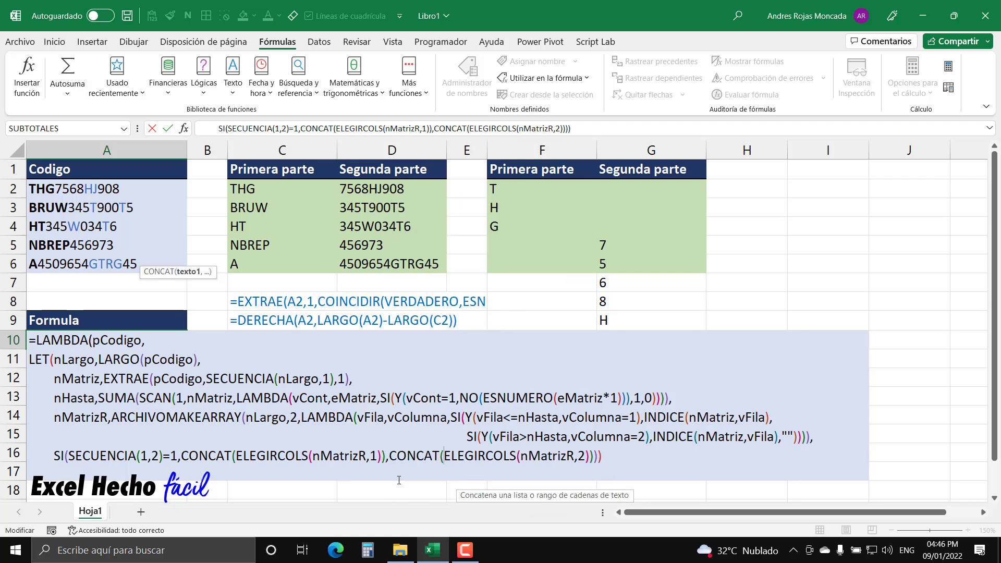
pyautogui.click(589, 454)
pyautogui.write(')')
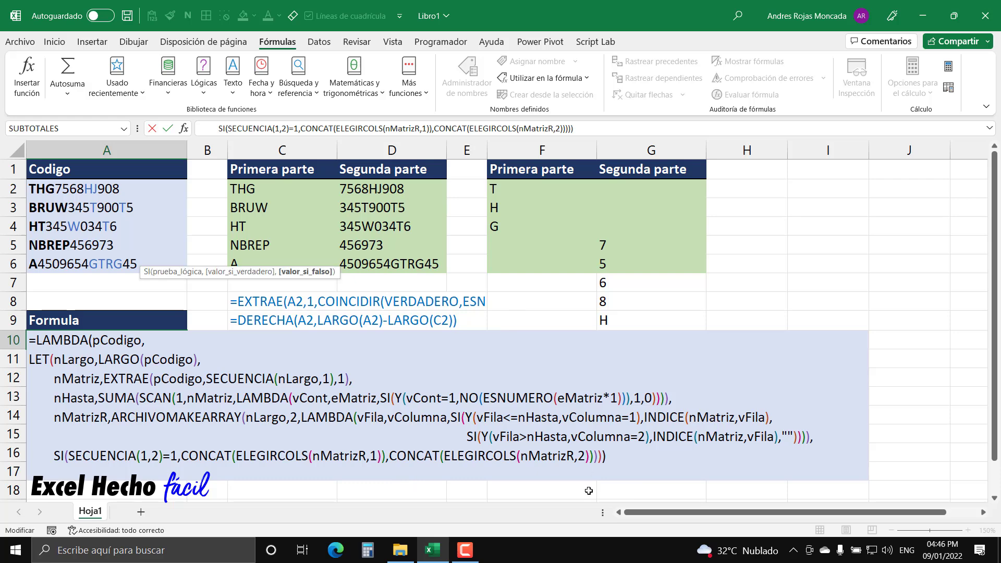
# - Copy the entire LAMBDA formula text from A10 and commit the edited formula
pyautogui.hotkey('ctrl', 'shift', 'Home')
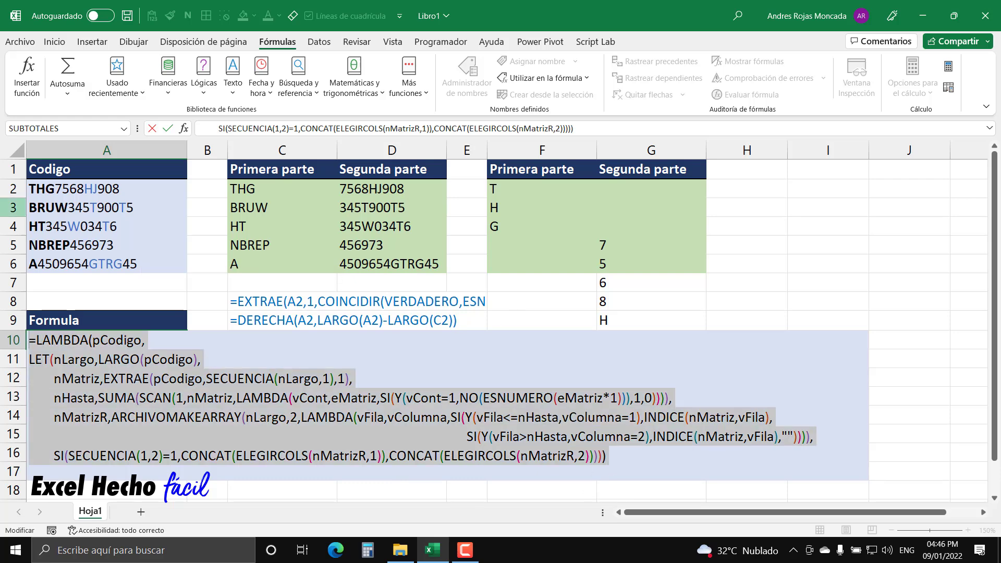
pyautogui.click(628, 457)
pyautogui.press('Return')
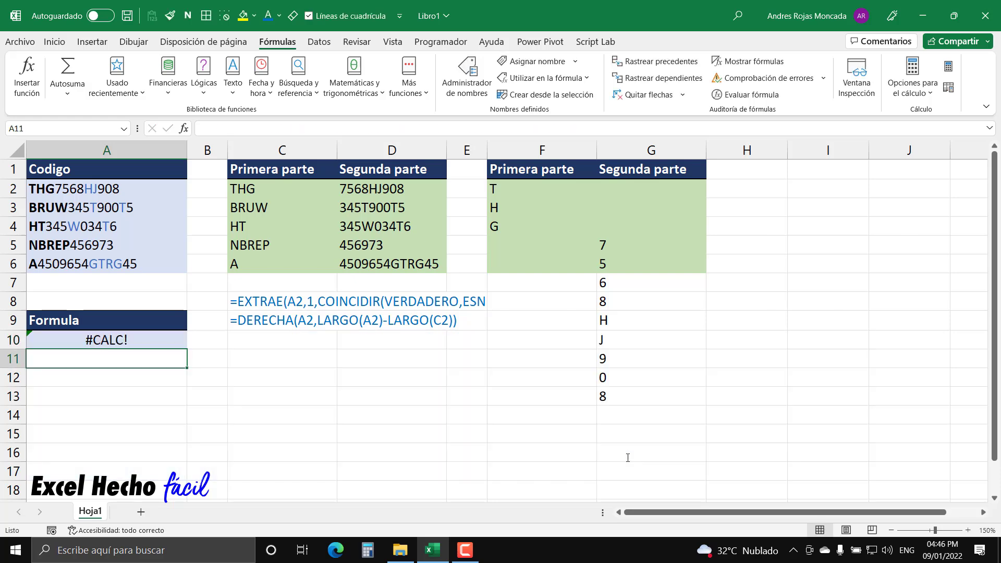
# - Update the defined name NuevaFuncion so it refers to the copied LAMBDA formula, and return to the sheet
pyautogui.click(61, 344)
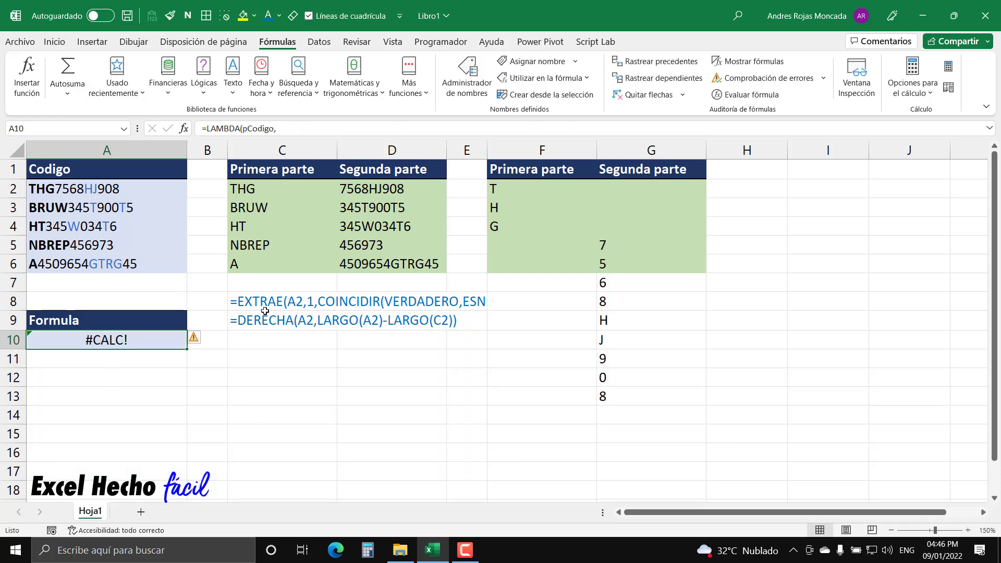
pyautogui.click(507, 193)
pyautogui.click(842, 169)
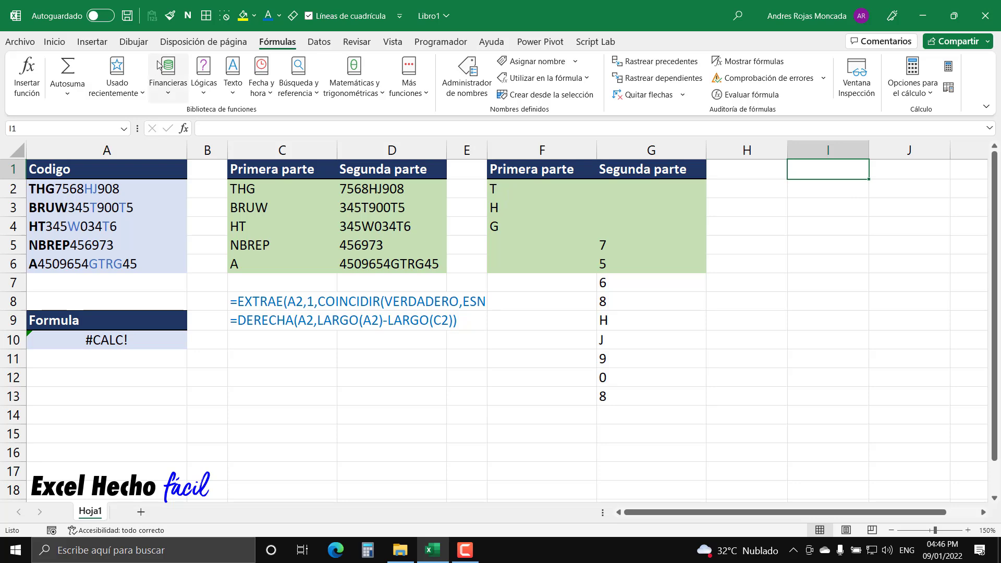
pyautogui.click(468, 90)
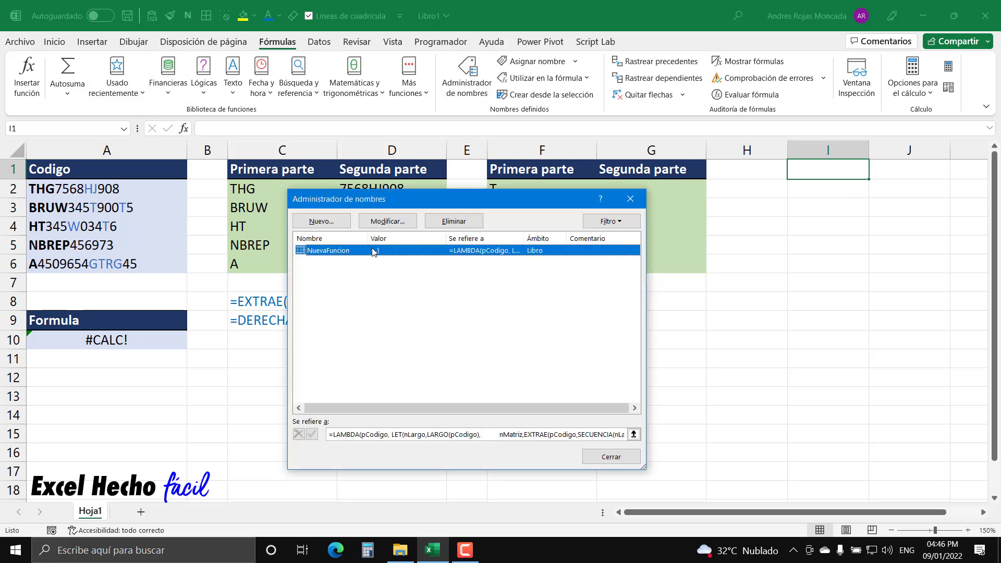
pyautogui.press('Escape')
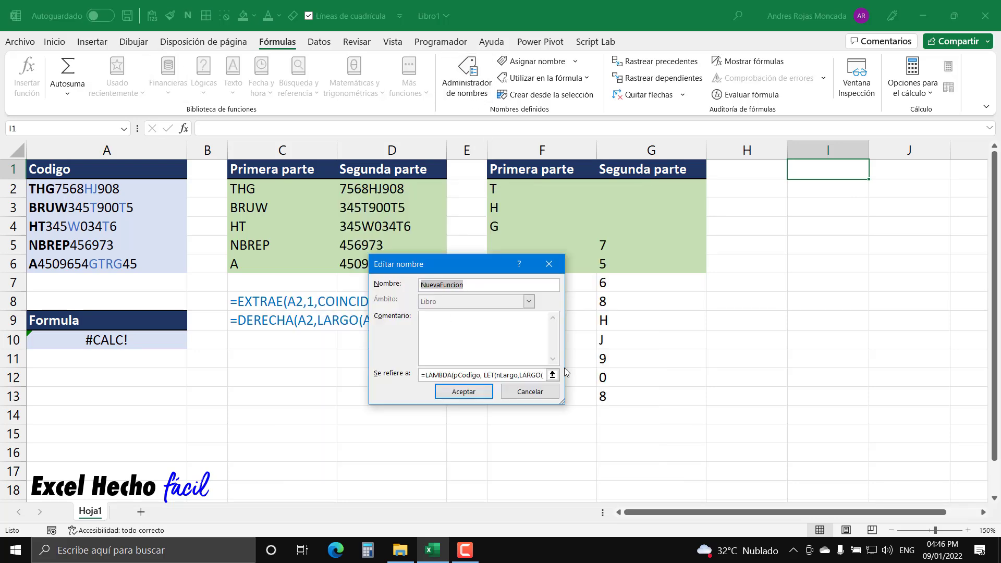
pyautogui.click(553, 376)
pyautogui.press('End')
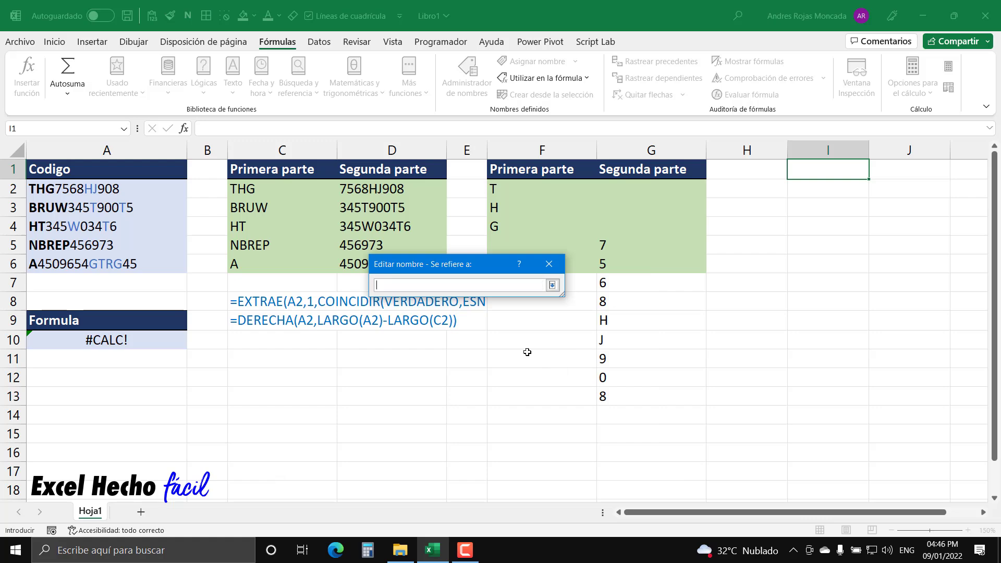
pyautogui.click(554, 287)
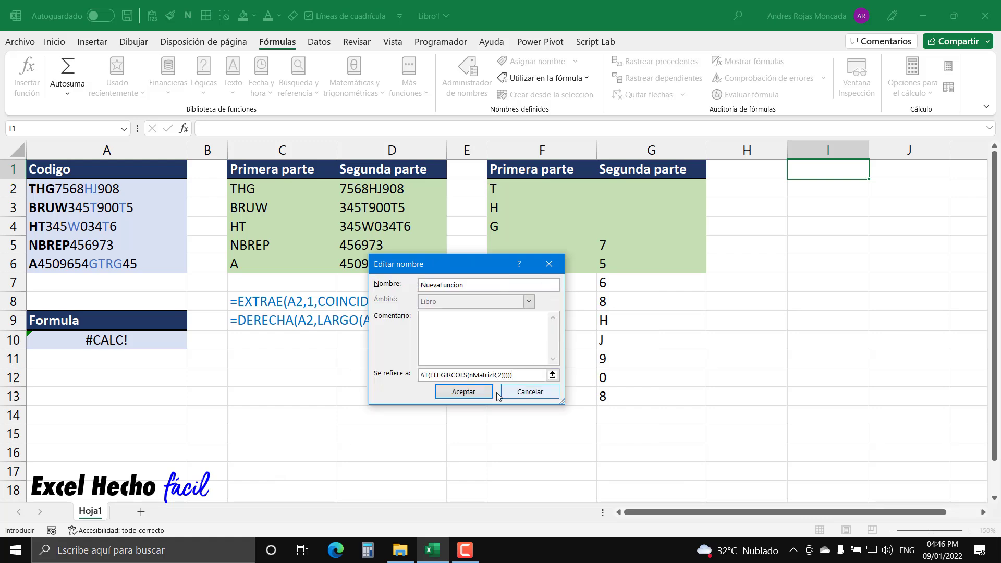
pyautogui.click(470, 395)
pyautogui.click(598, 459)
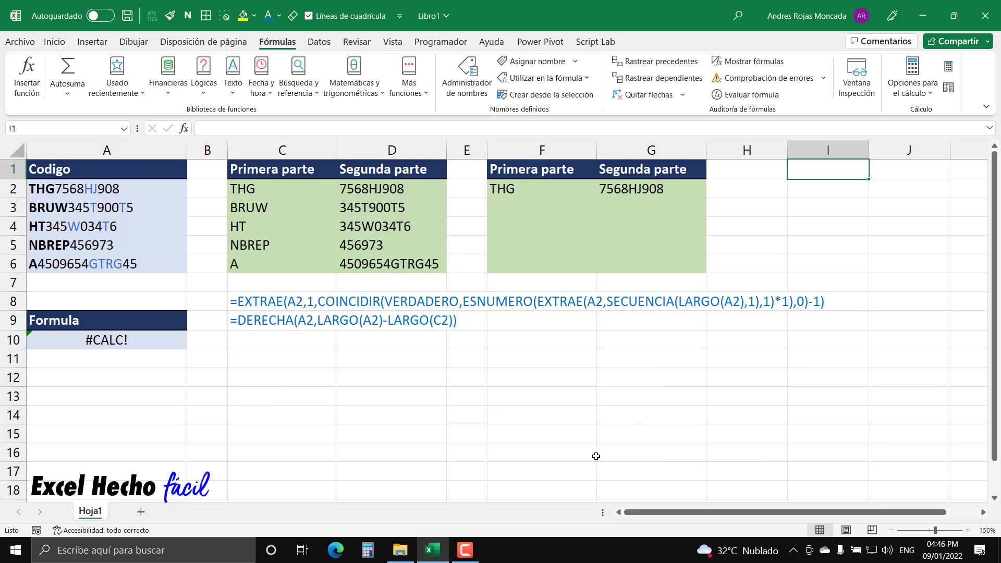
# - Fill the NuevaFuncion formula in F2 down to F6 to split the remaining codes
pyautogui.click(540, 193)
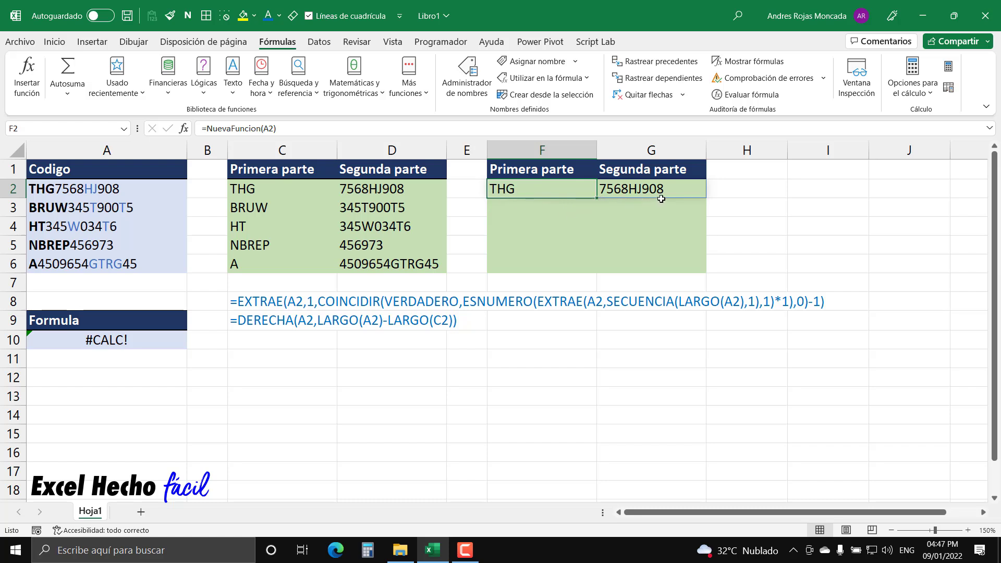
pyautogui.moveTo(597, 198); pyautogui.dragTo(601, 272)
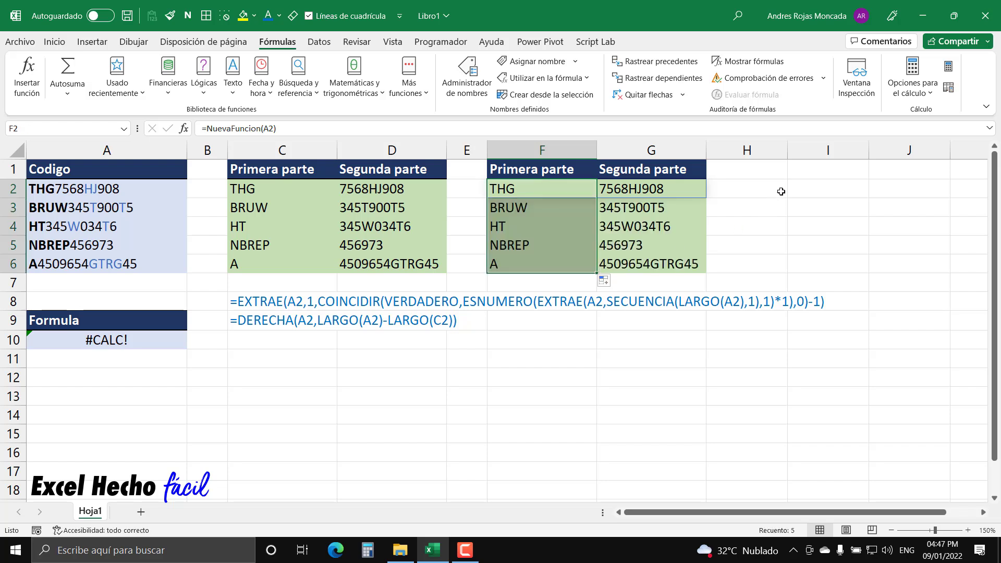
pyautogui.click(807, 168)
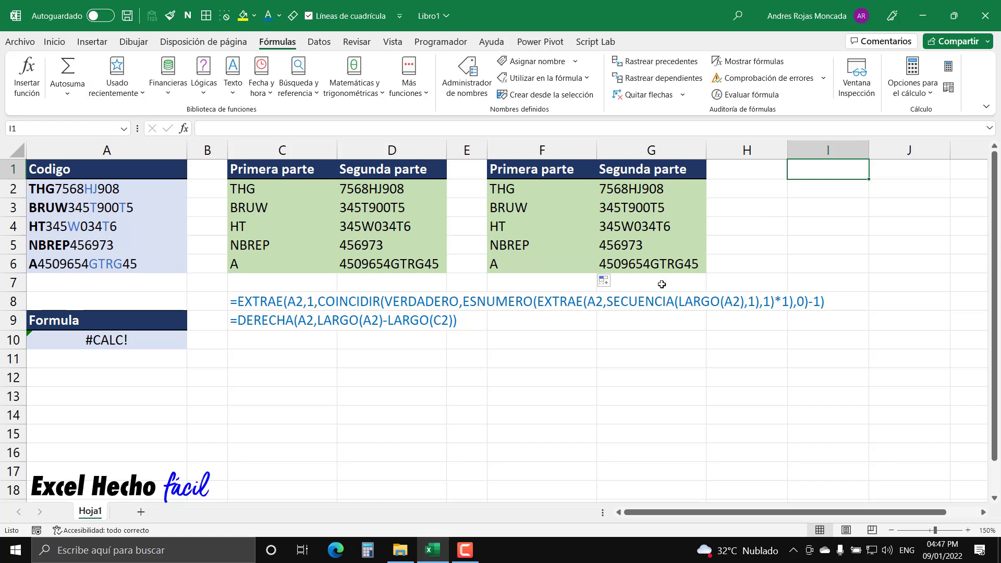
# - Review the formula texts in C8:C9, the NuevaFuncion call in F2 and the full LAMBDA in A10 without editing them
pyautogui.moveTo(294, 305); pyautogui.dragTo(294, 314)
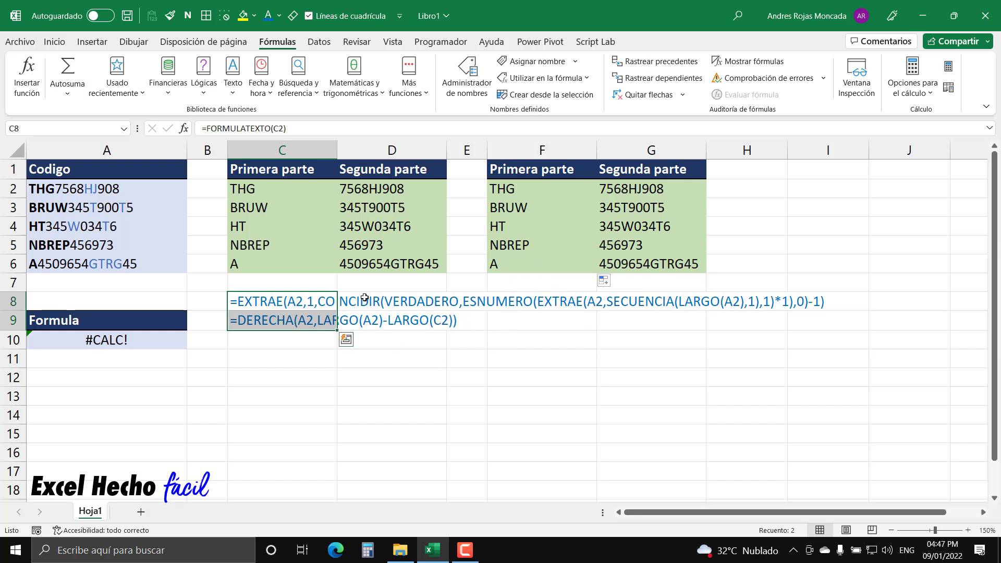
pyautogui.click(275, 312)
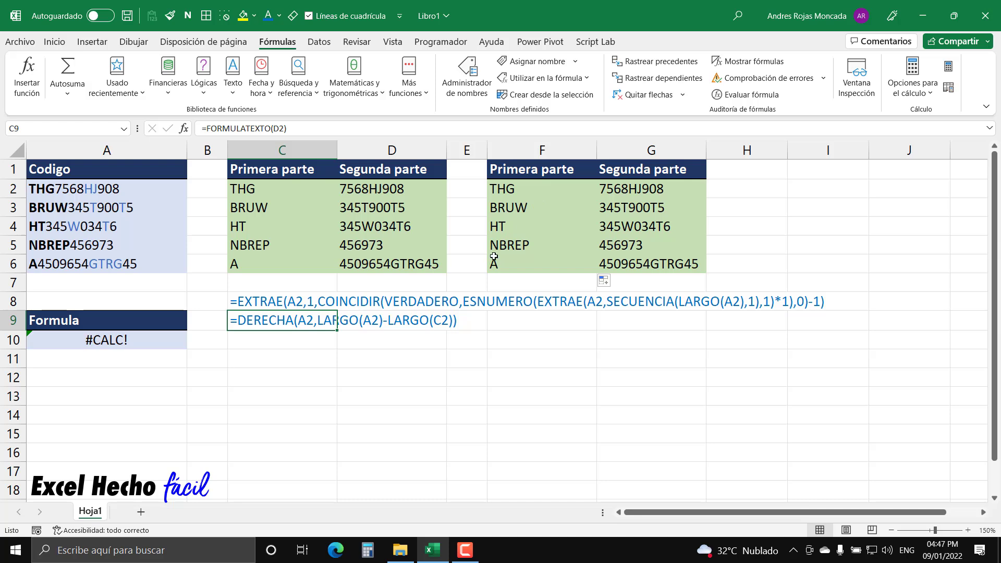
pyautogui.click(513, 191)
pyautogui.click(149, 338)
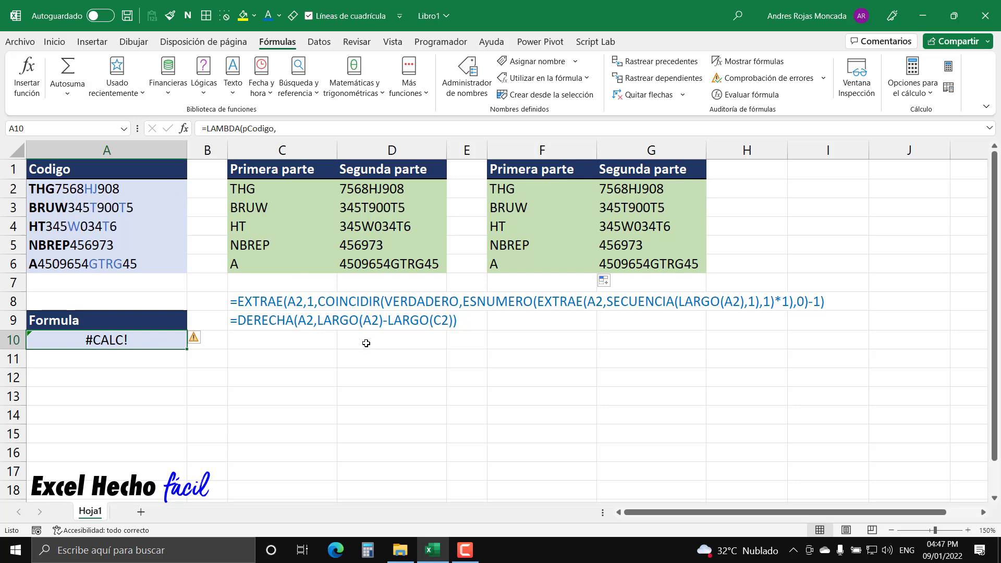
pyautogui.press('F2')
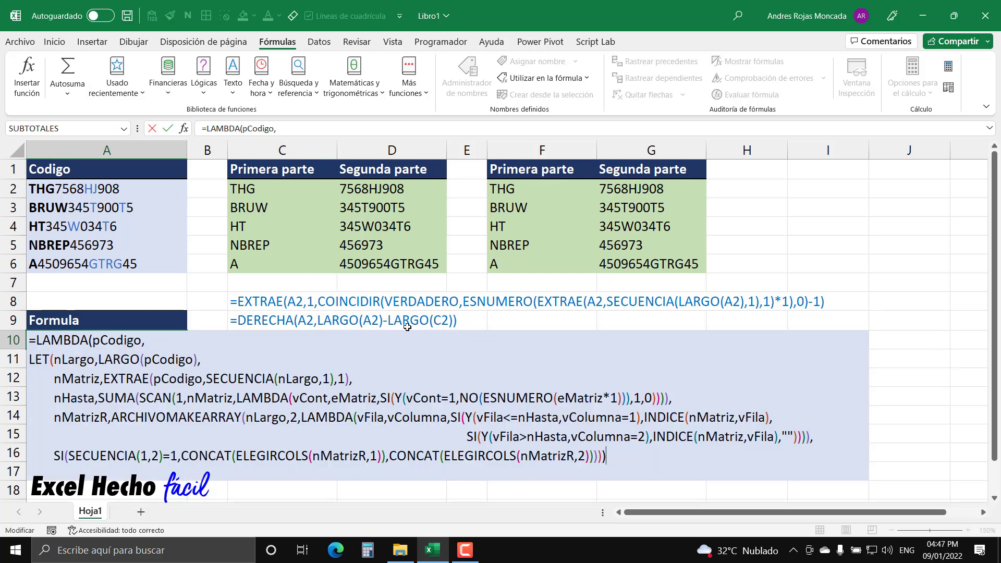
pyautogui.press('Escape')
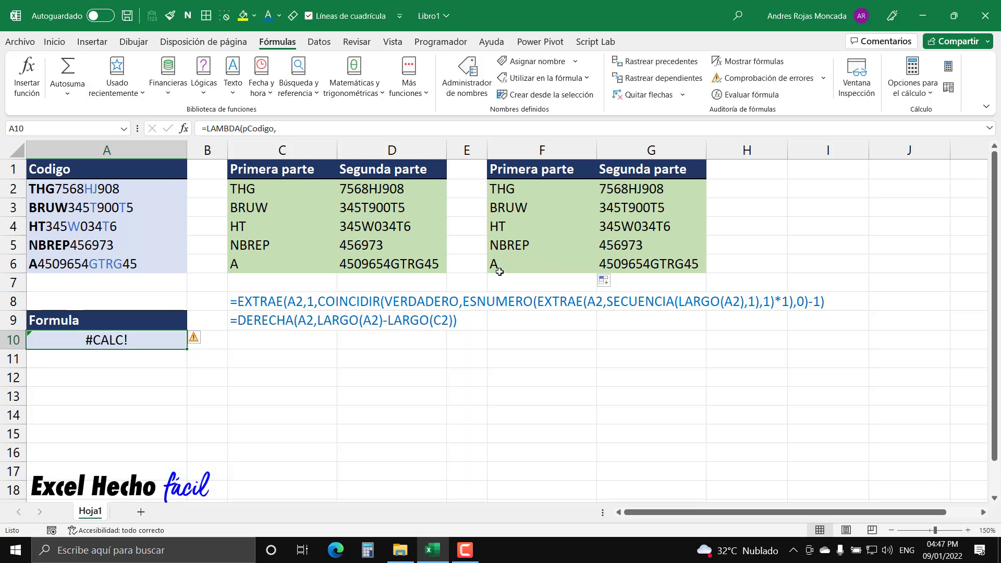
# - Clear F2 and re-enter the formula =NuevaFuncion(A2) there to split the first code into its two parts
pyautogui.click(553, 188)
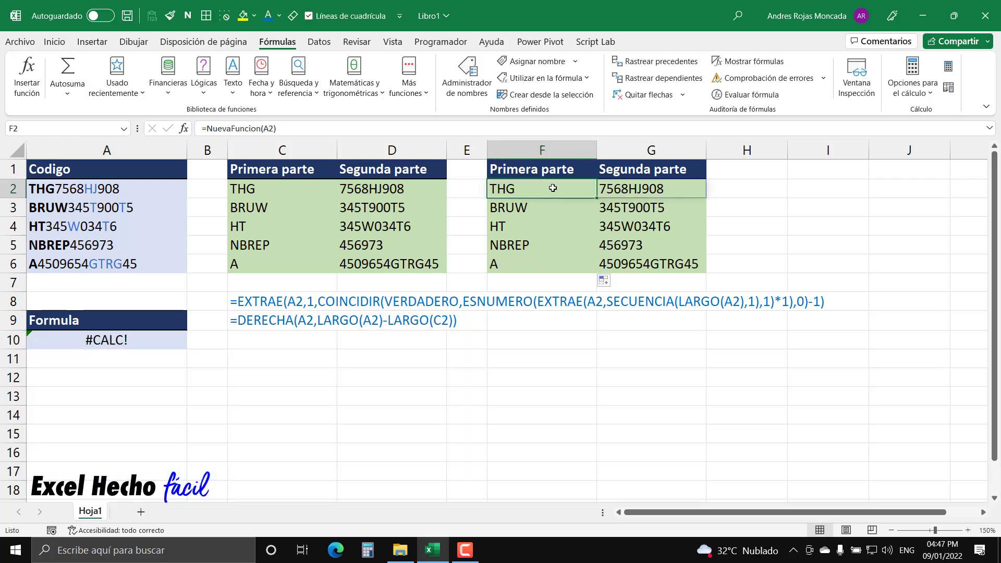
pyautogui.press('Delete')
pyautogui.write('=nu')
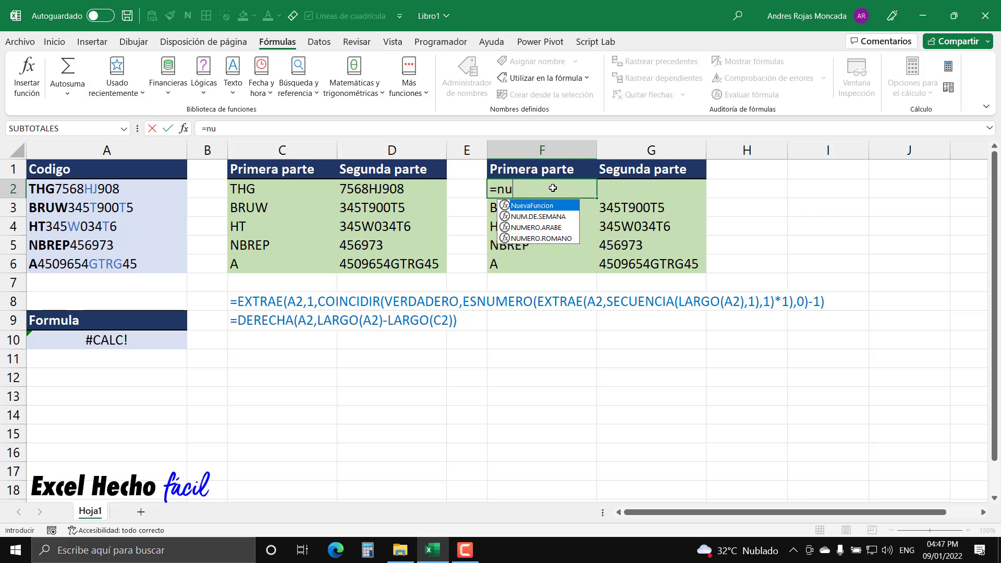
pyautogui.press('Tab')
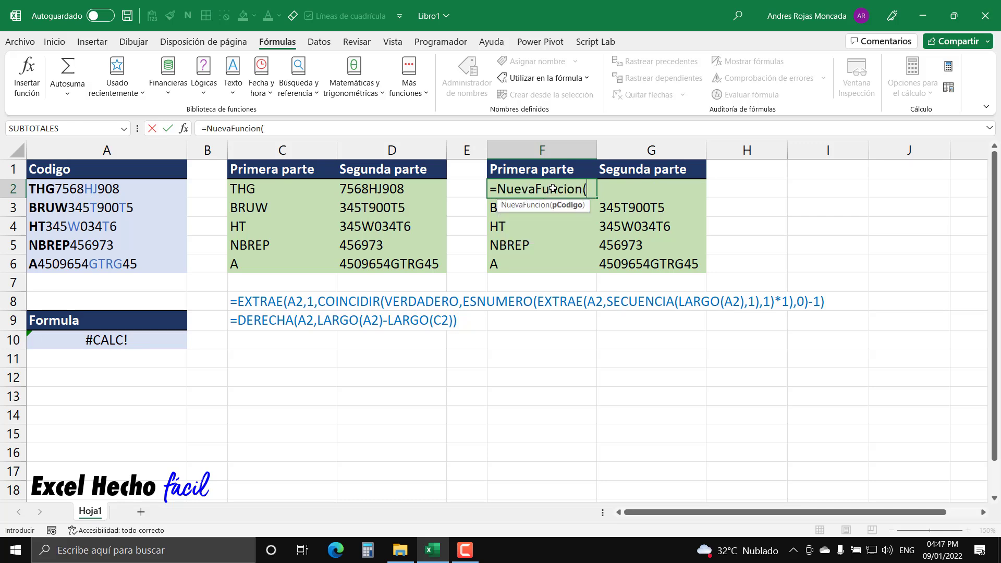
pyautogui.click(123, 192)
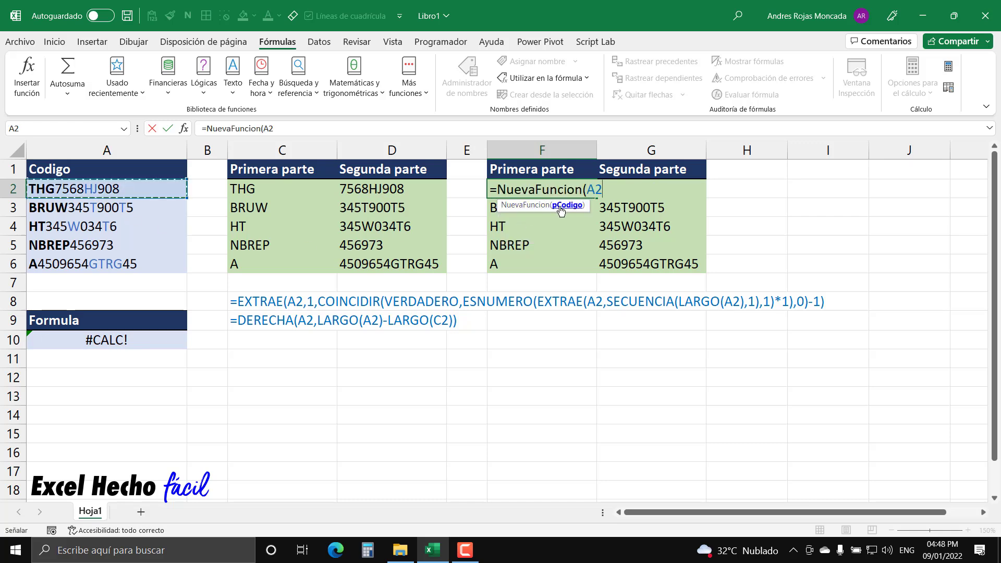
pyautogui.write(')')
pyautogui.press('Return')
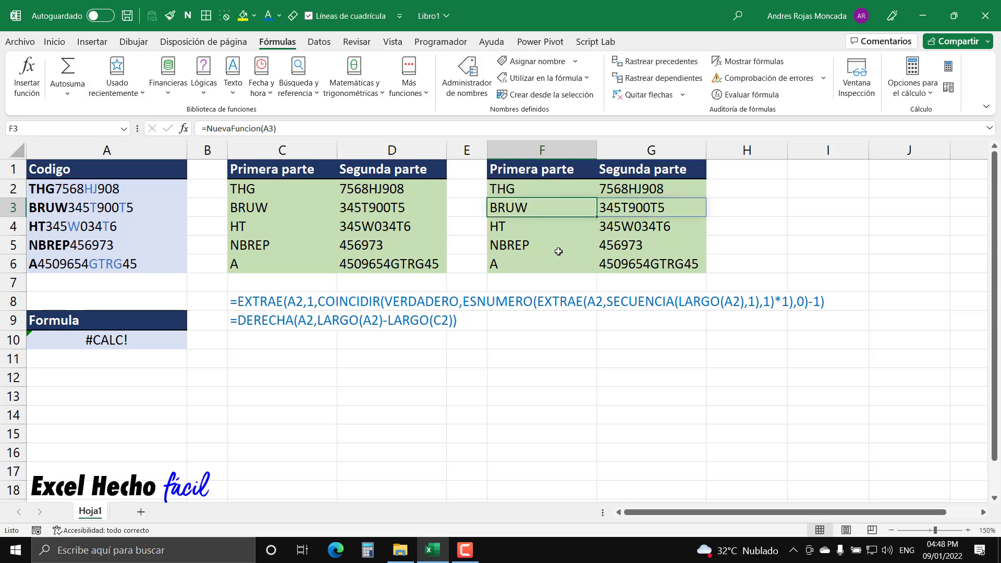
pyautogui.click(568, 184)
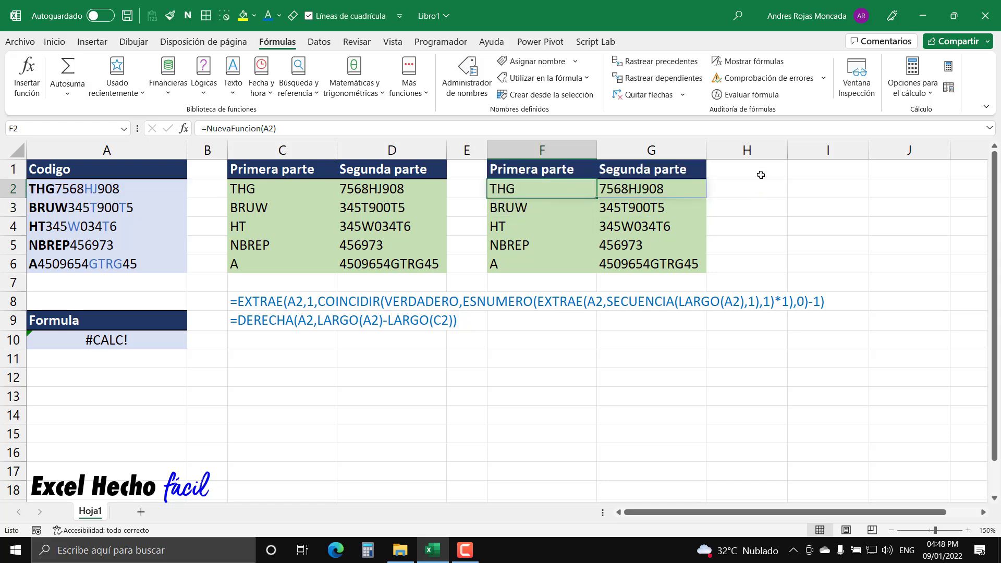
pyautogui.click(800, 173)
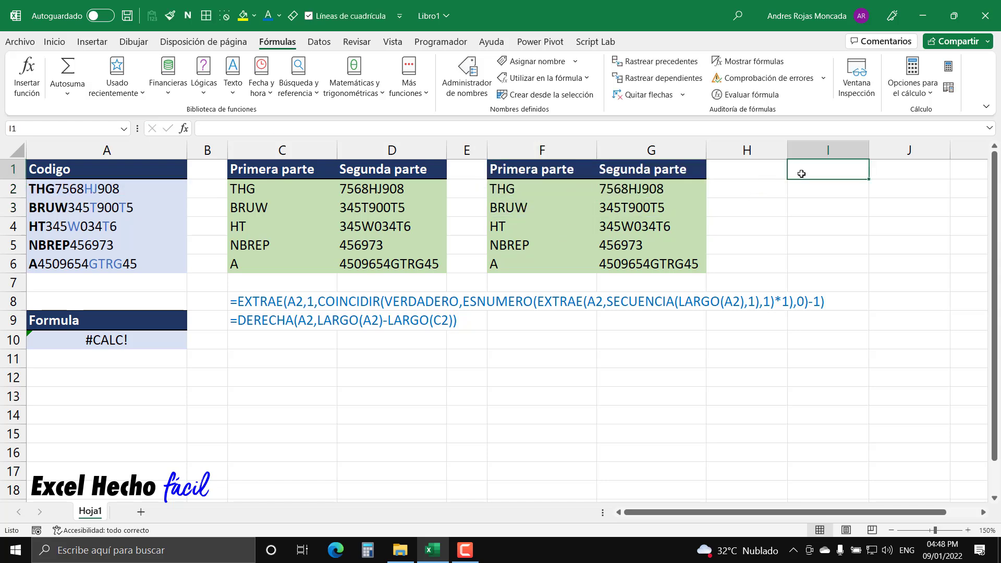
# - Compare the full LAMBDA formula in A10 with the two separate formula texts in C8:C9 and the NuevaFuncion call in F2
pyautogui.click(153, 347)
pyautogui.press('F2')
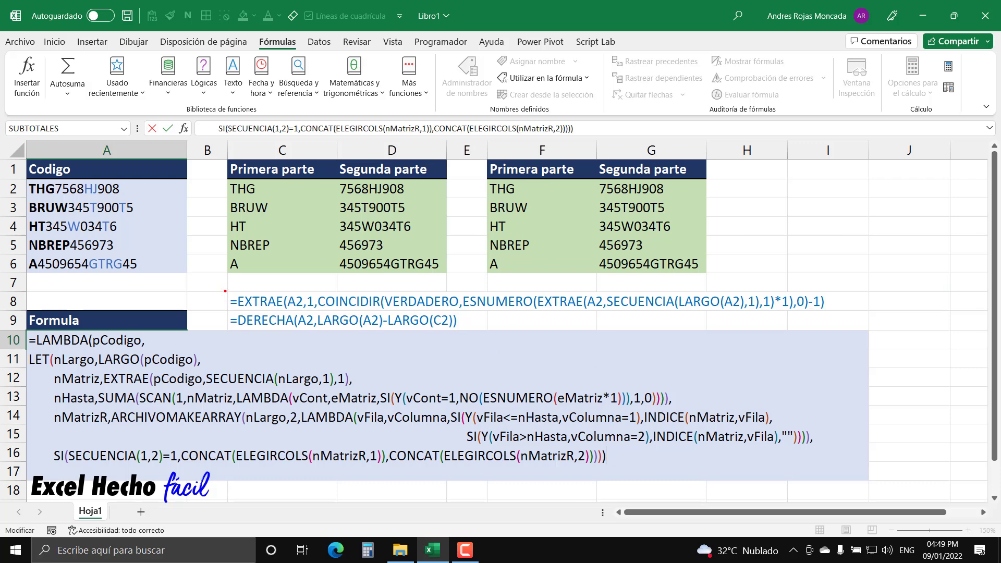
pyautogui.moveTo(228, 292); pyautogui.dragTo(917, 317)
pyautogui.moveTo(225, 291)
pyautogui.mouseDown()
pyautogui.moveTo(882, 316)
pyautogui.moveTo(869, 333)
pyautogui.mouseUp()
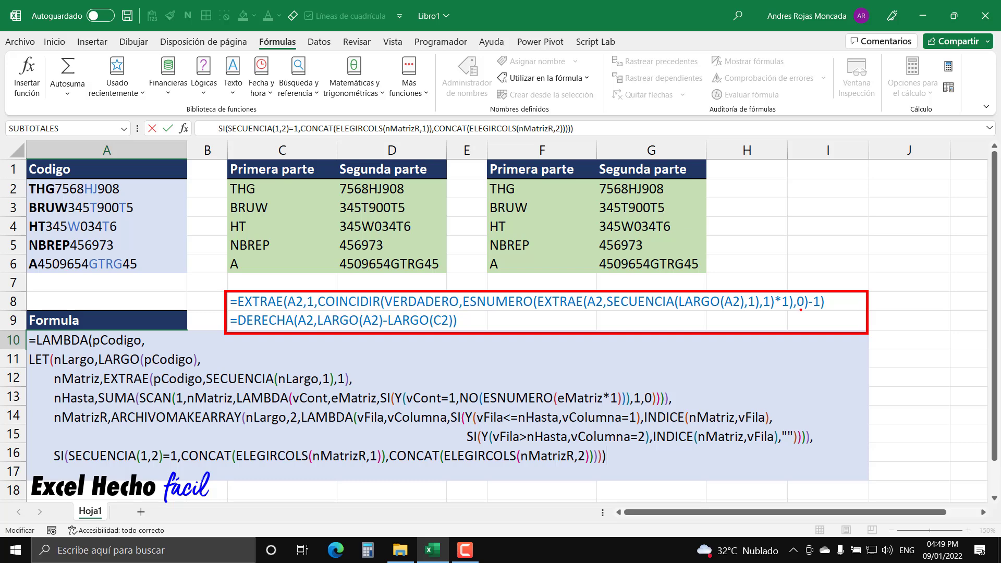
pyautogui.moveTo(838, 302); pyautogui.dragTo(881, 302)
pyautogui.moveTo(463, 322); pyautogui.dragTo(509, 322)
pyautogui.click(505, 198)
pyautogui.press('F2')
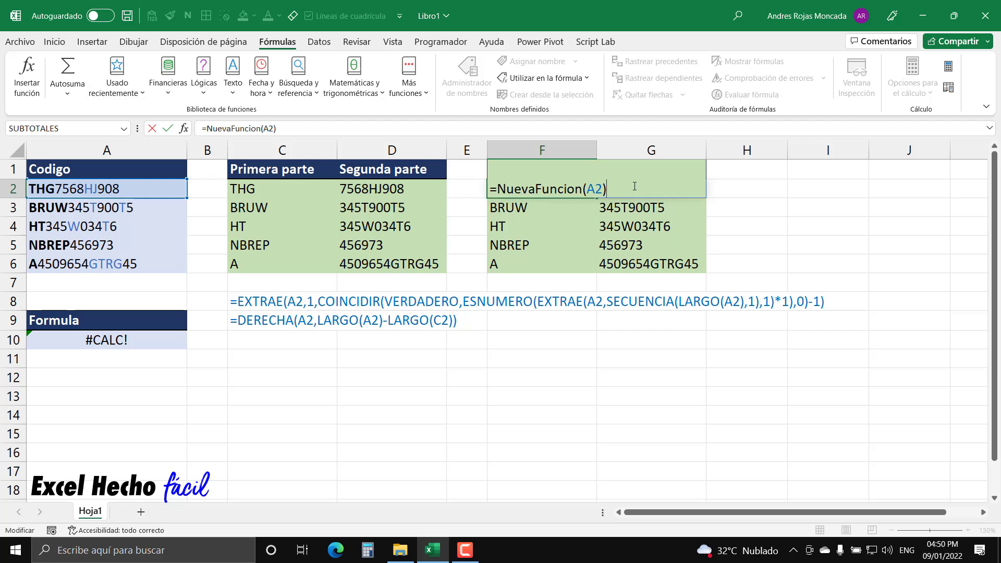
pyautogui.press('Escape')
pyautogui.click(104, 345)
pyautogui.doubleClick(104, 345)
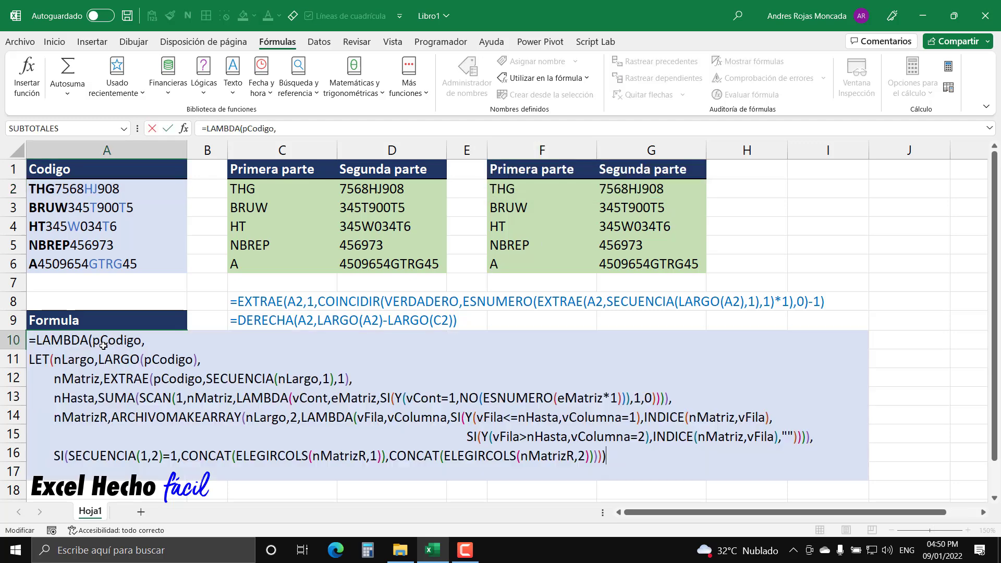